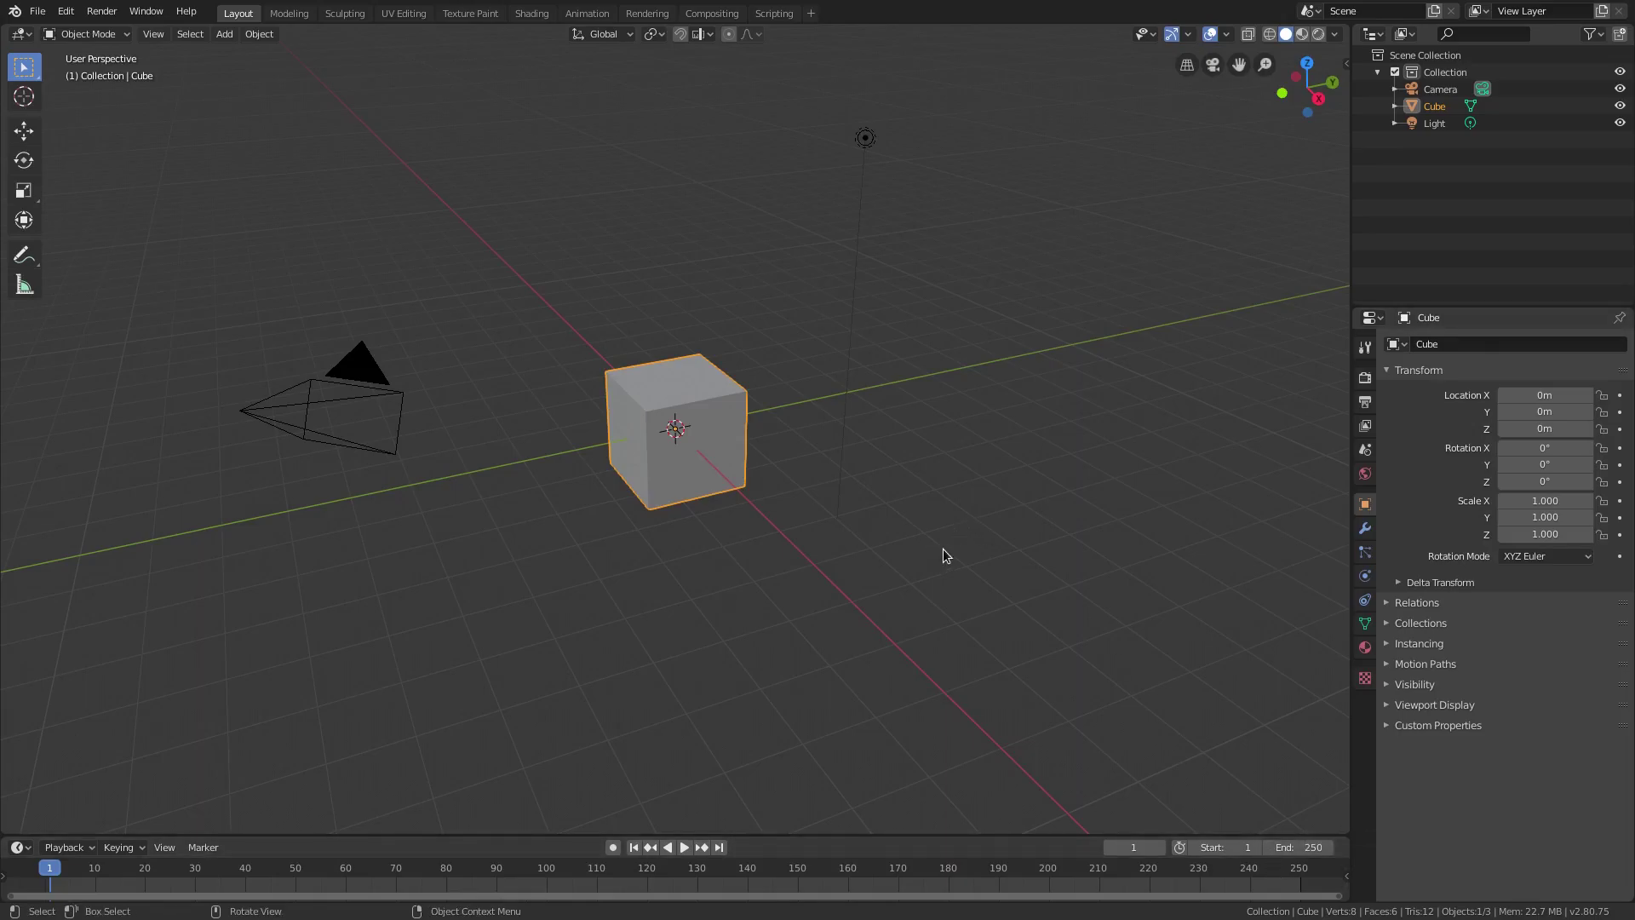
Delete the default cube and add a plane mesh at the world origin
{"action": "key", "text": "Delete"}
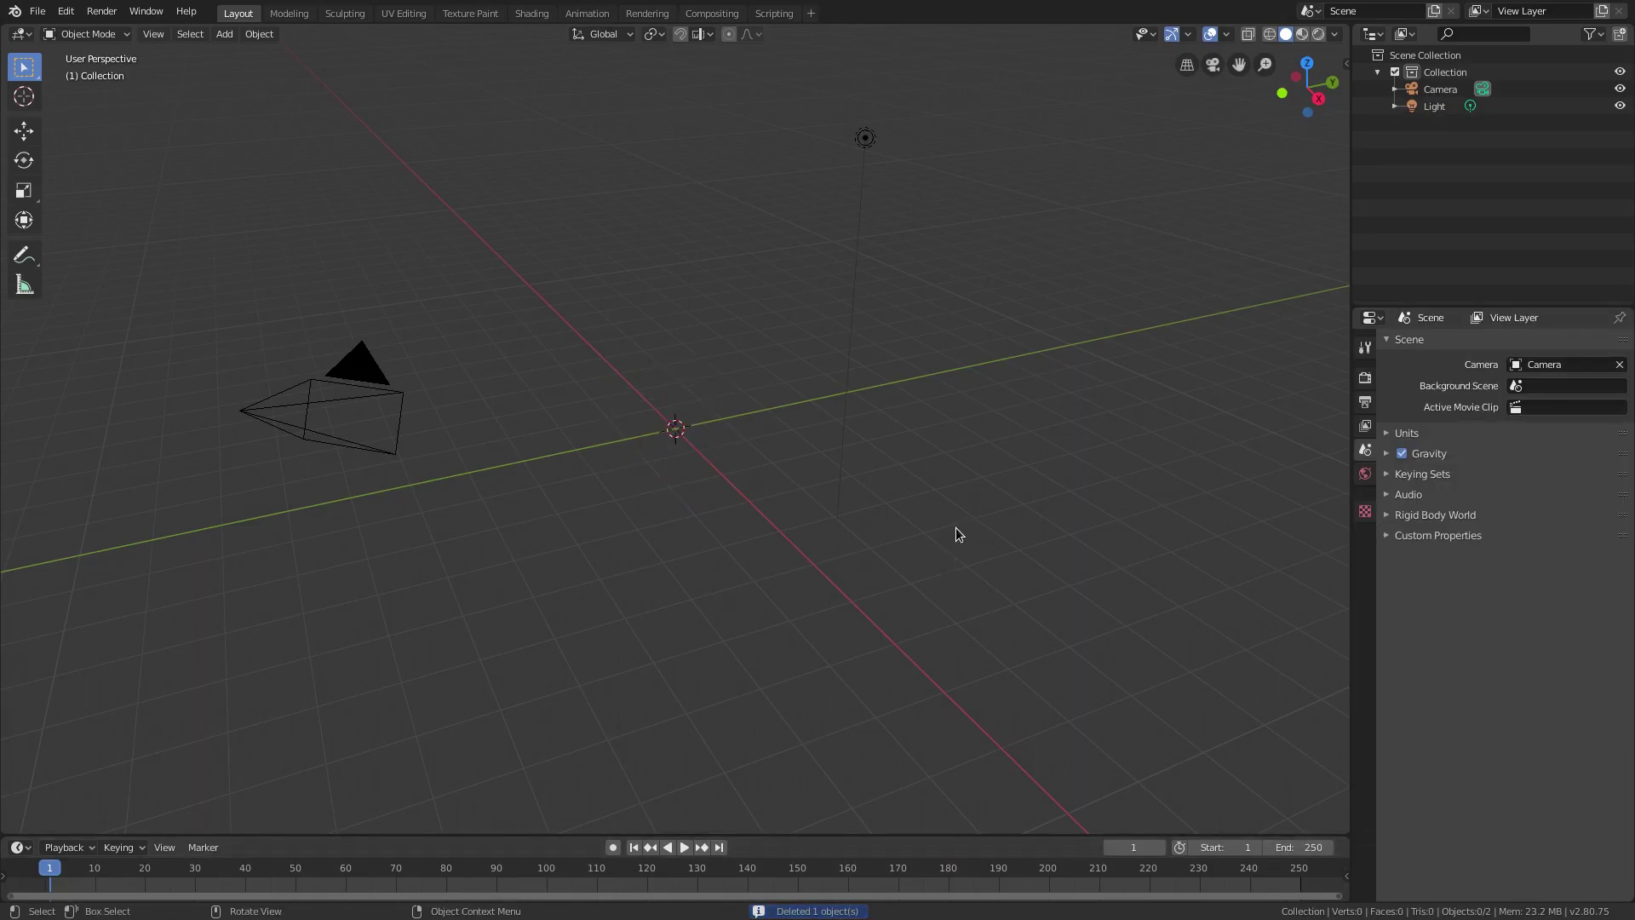
{"action": "key", "text": "shift+a"}
{"action": "mouse_move", "coordinate": [836, 463]}
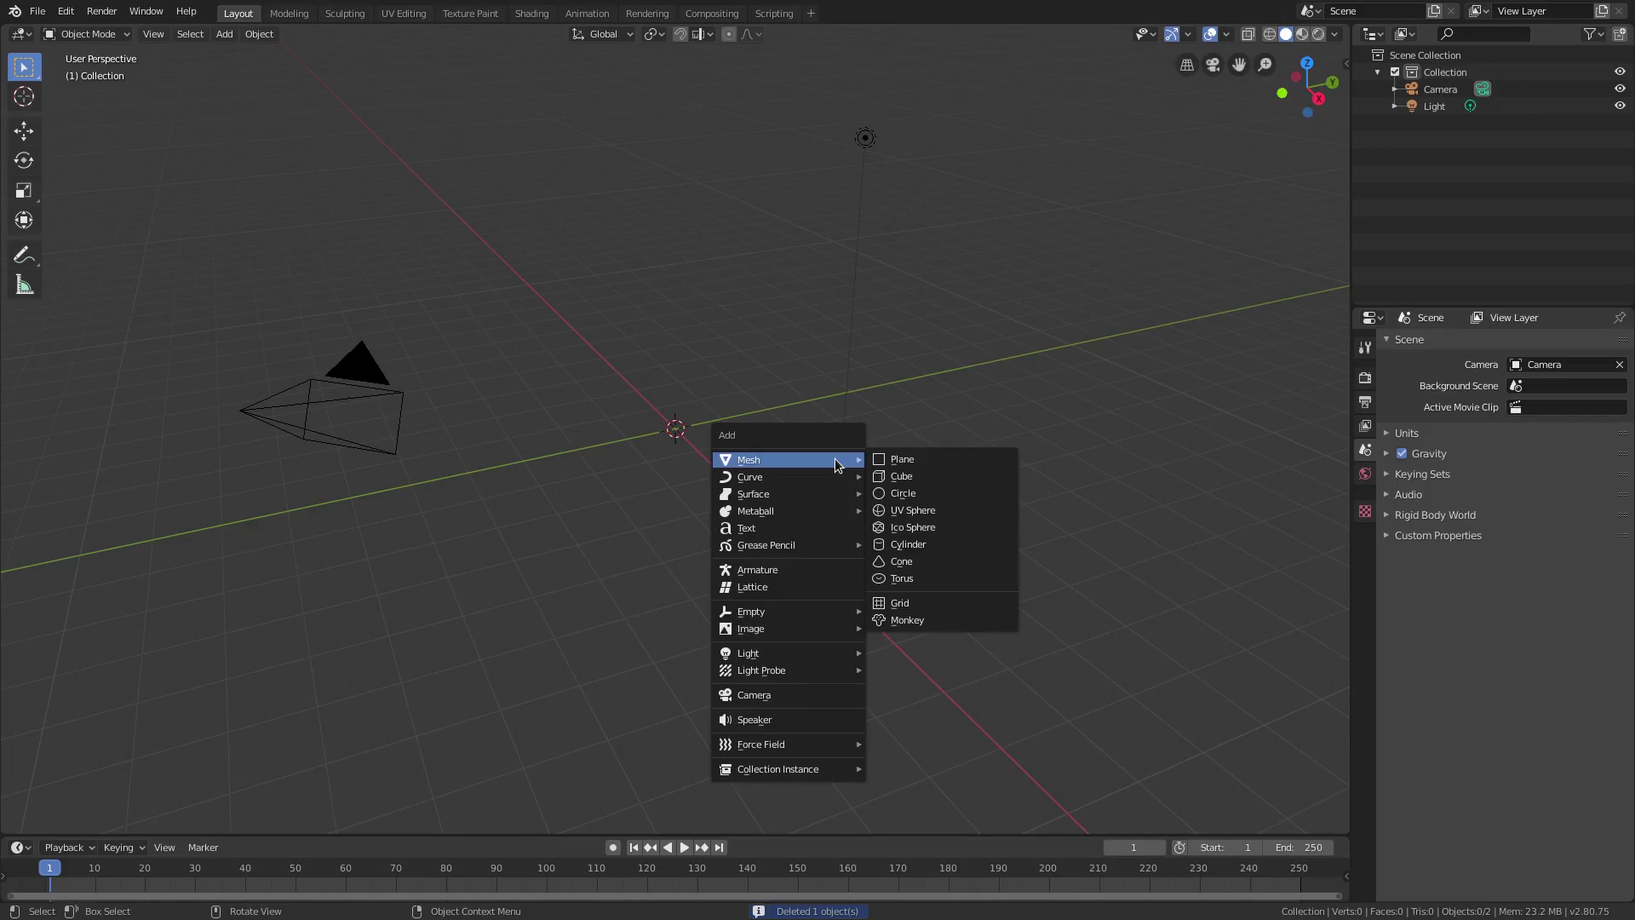
{"action": "left_click", "coordinate": [928, 459]}
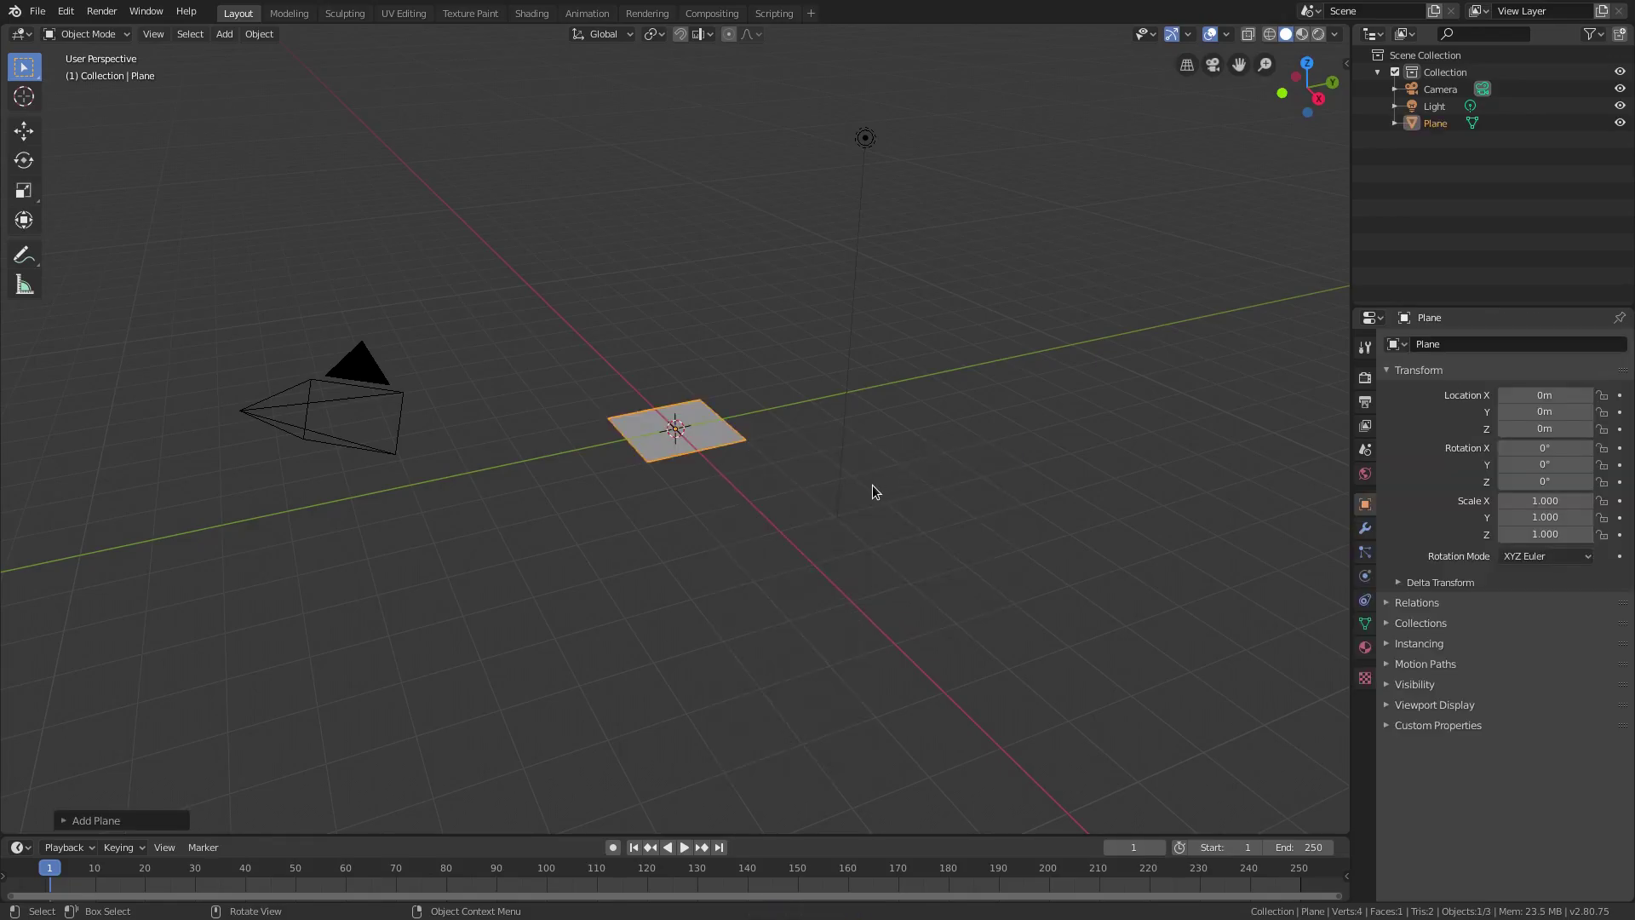
Scale the plane along the X axis to about 1.7 to make it rectangular
{"action": "middle_click_drag", "start_coordinate": [872, 484], "coordinate": [942, 497]}
{"action": "key", "text": "s"}
{"action": "key", "text": "x"}
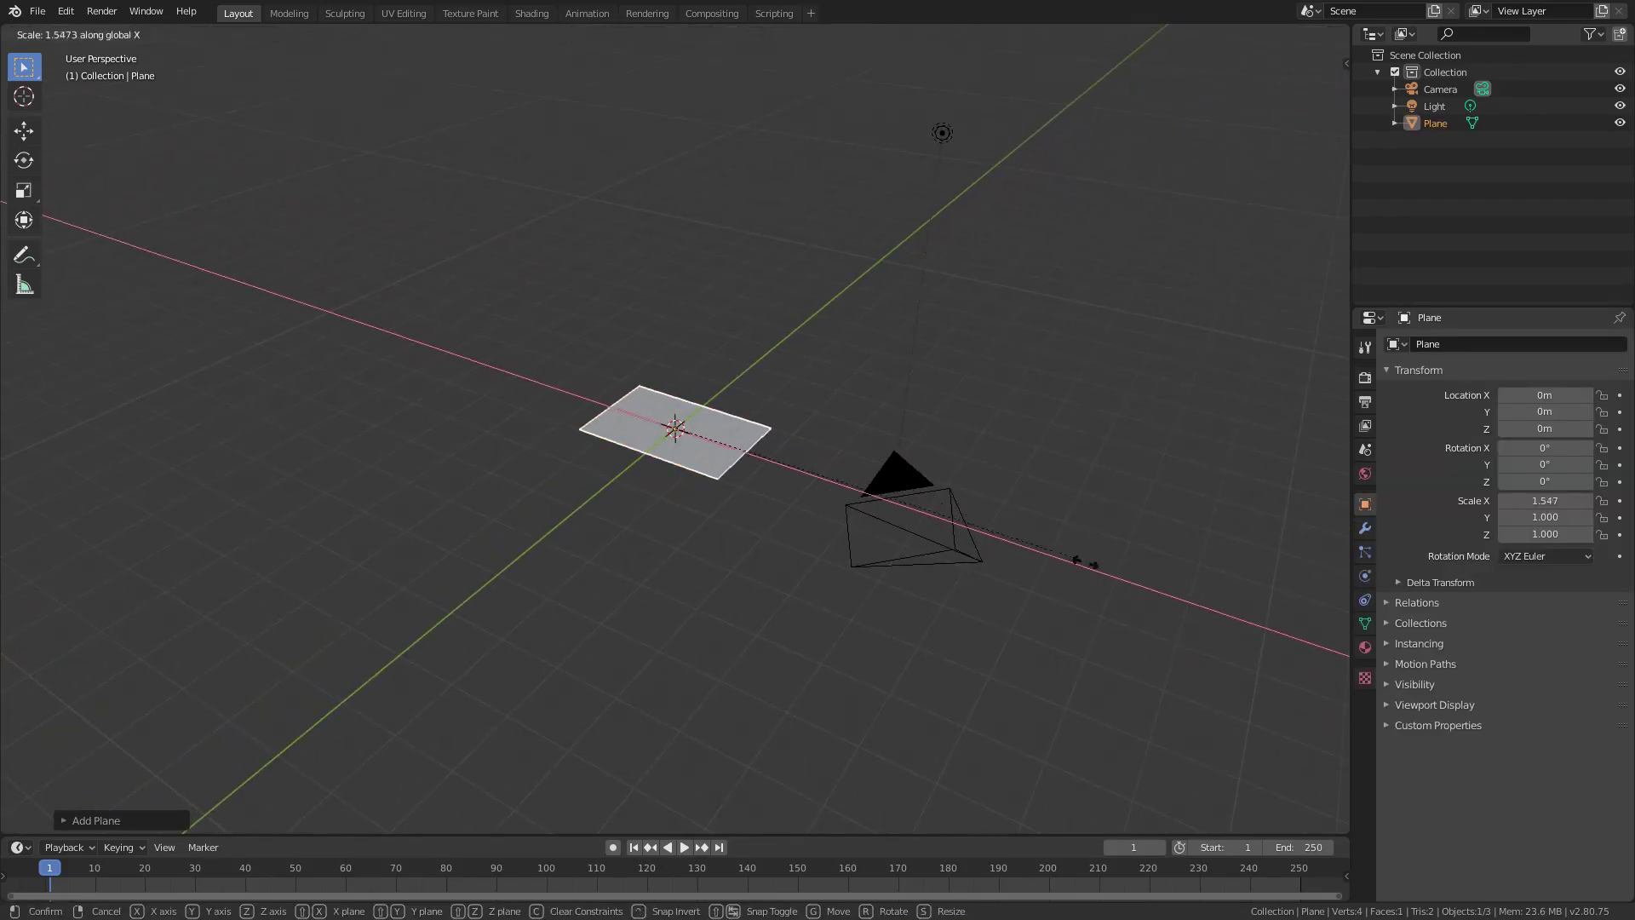
{"action": "left_click", "coordinate": [1121, 573]}
{"action": "middle_click_drag", "start_coordinate": [1121, 573], "coordinate": [938, 507]}
{"action": "middle_click_drag", "start_coordinate": [854, 365], "coordinate": [1043, 524]}
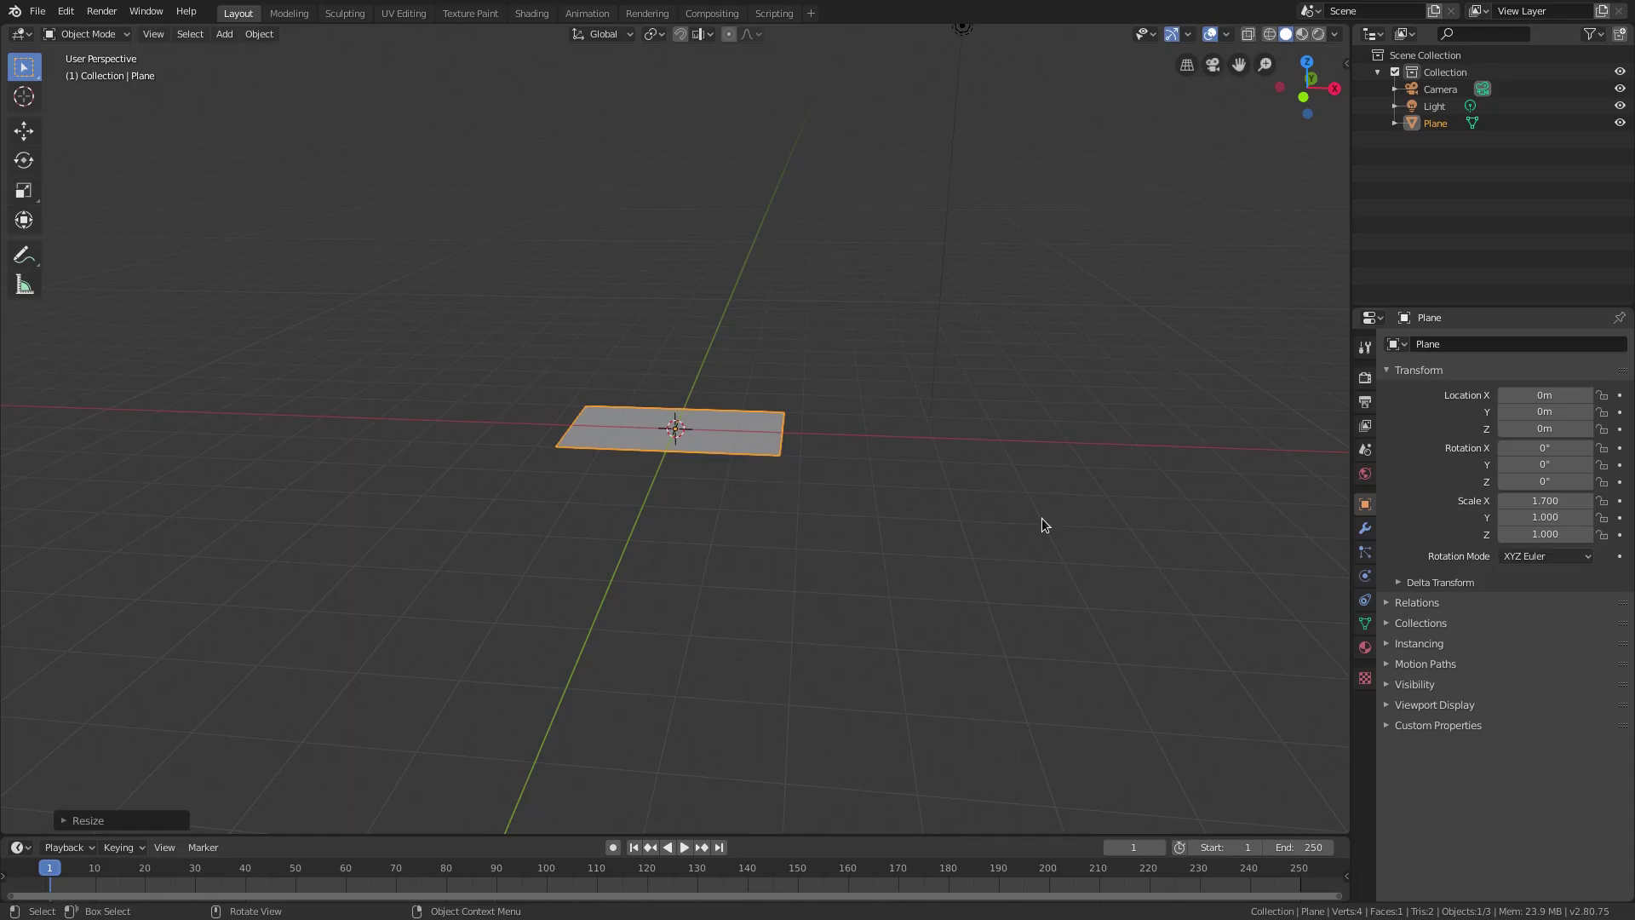
Clear the camera's location and rotation, and rotate it 90° about the global X axis
{"action": "middle_click_drag", "start_coordinate": [1174, 382], "coordinate": [1111, 569]}
{"action": "left_click", "coordinate": [901, 404]}
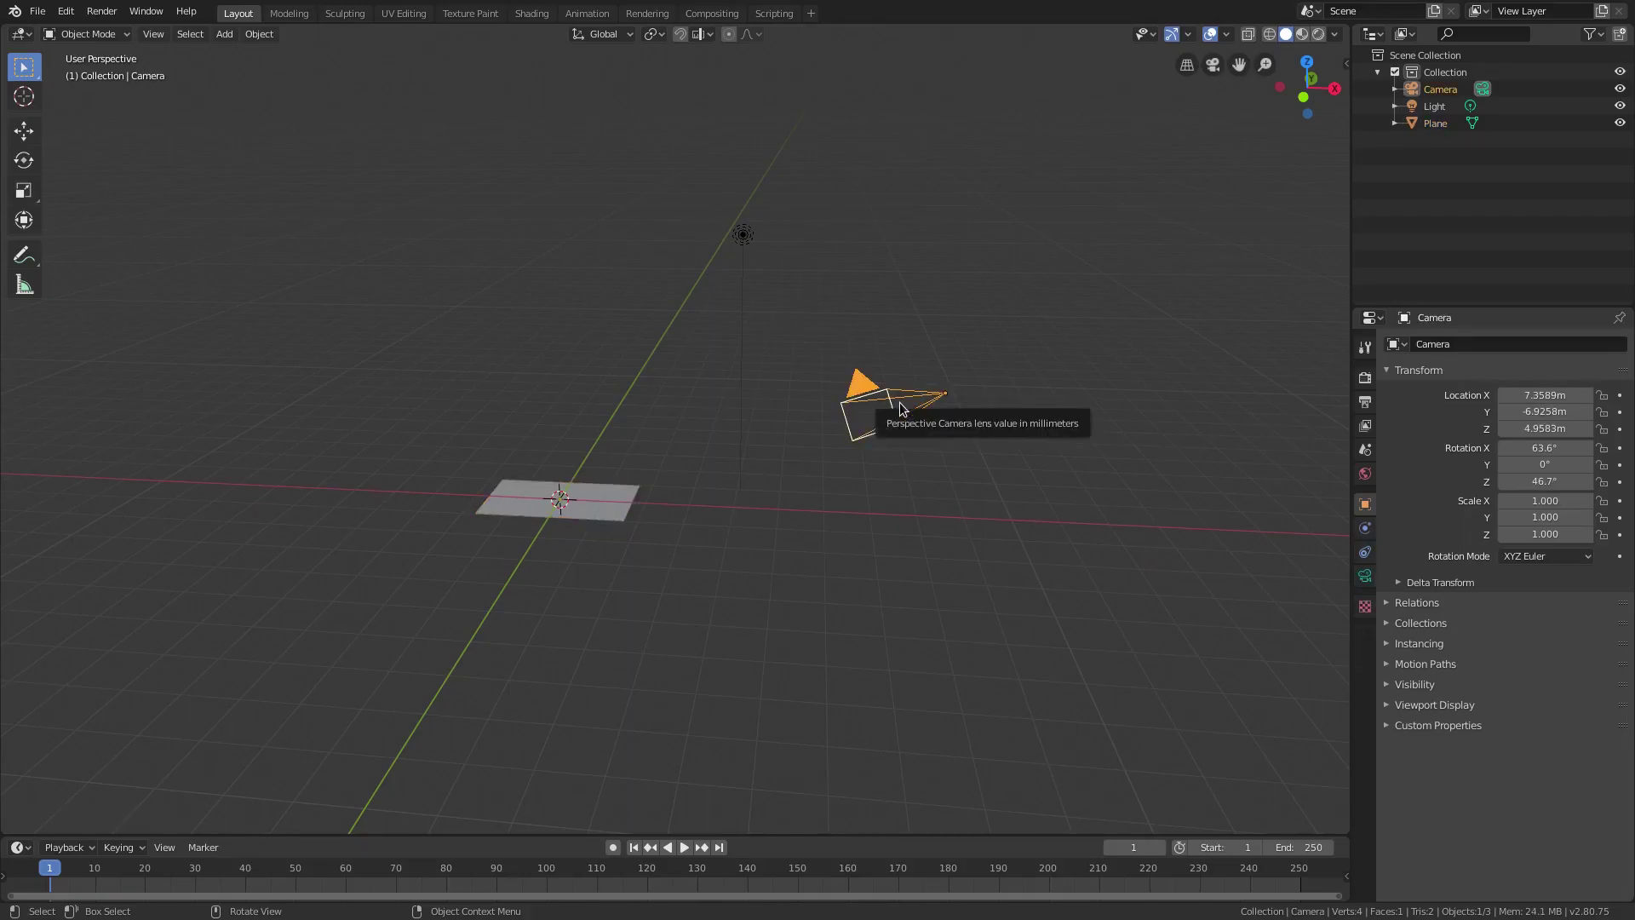
{"action": "key", "text": "alt+g"}
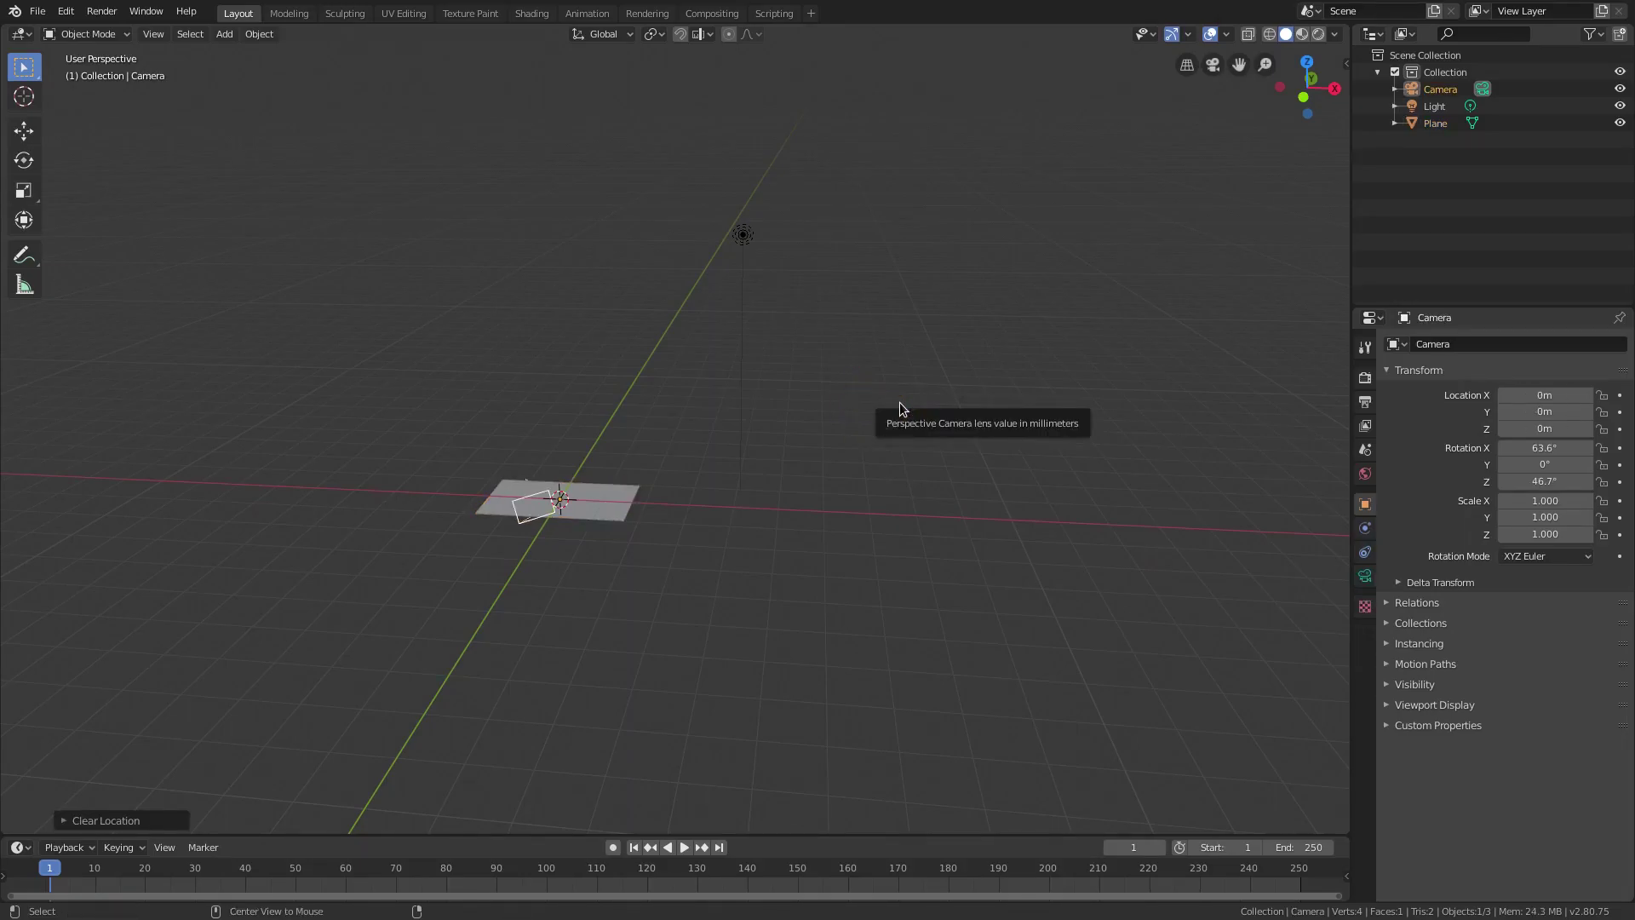
{"action": "key", "text": "alt+r"}
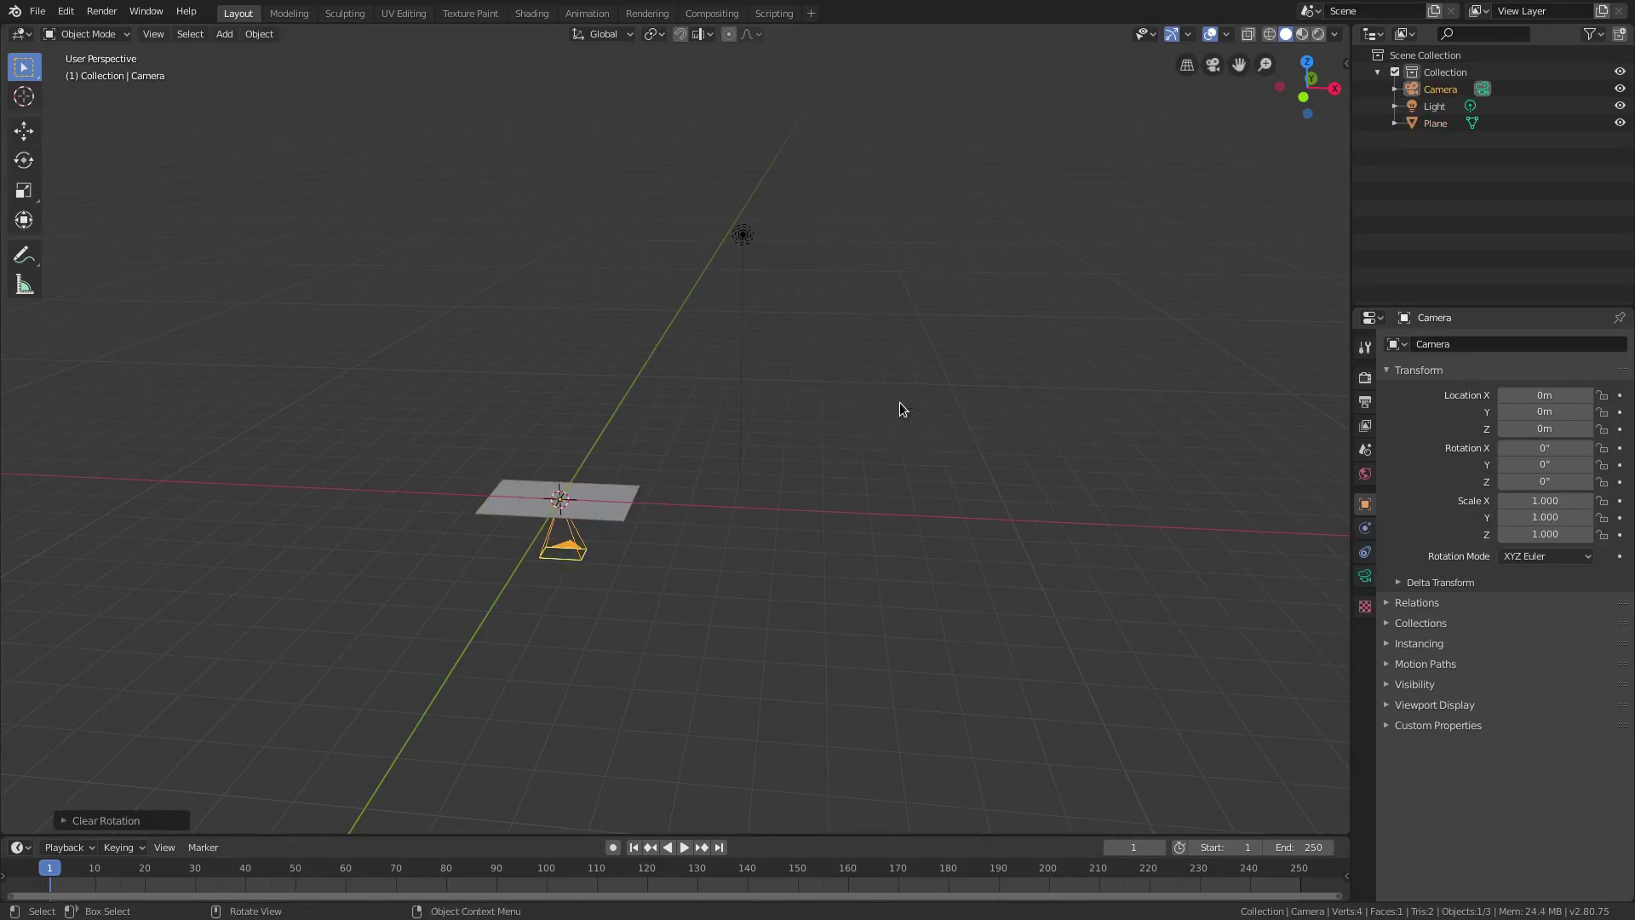
{"action": "type", "text": "rx90"}
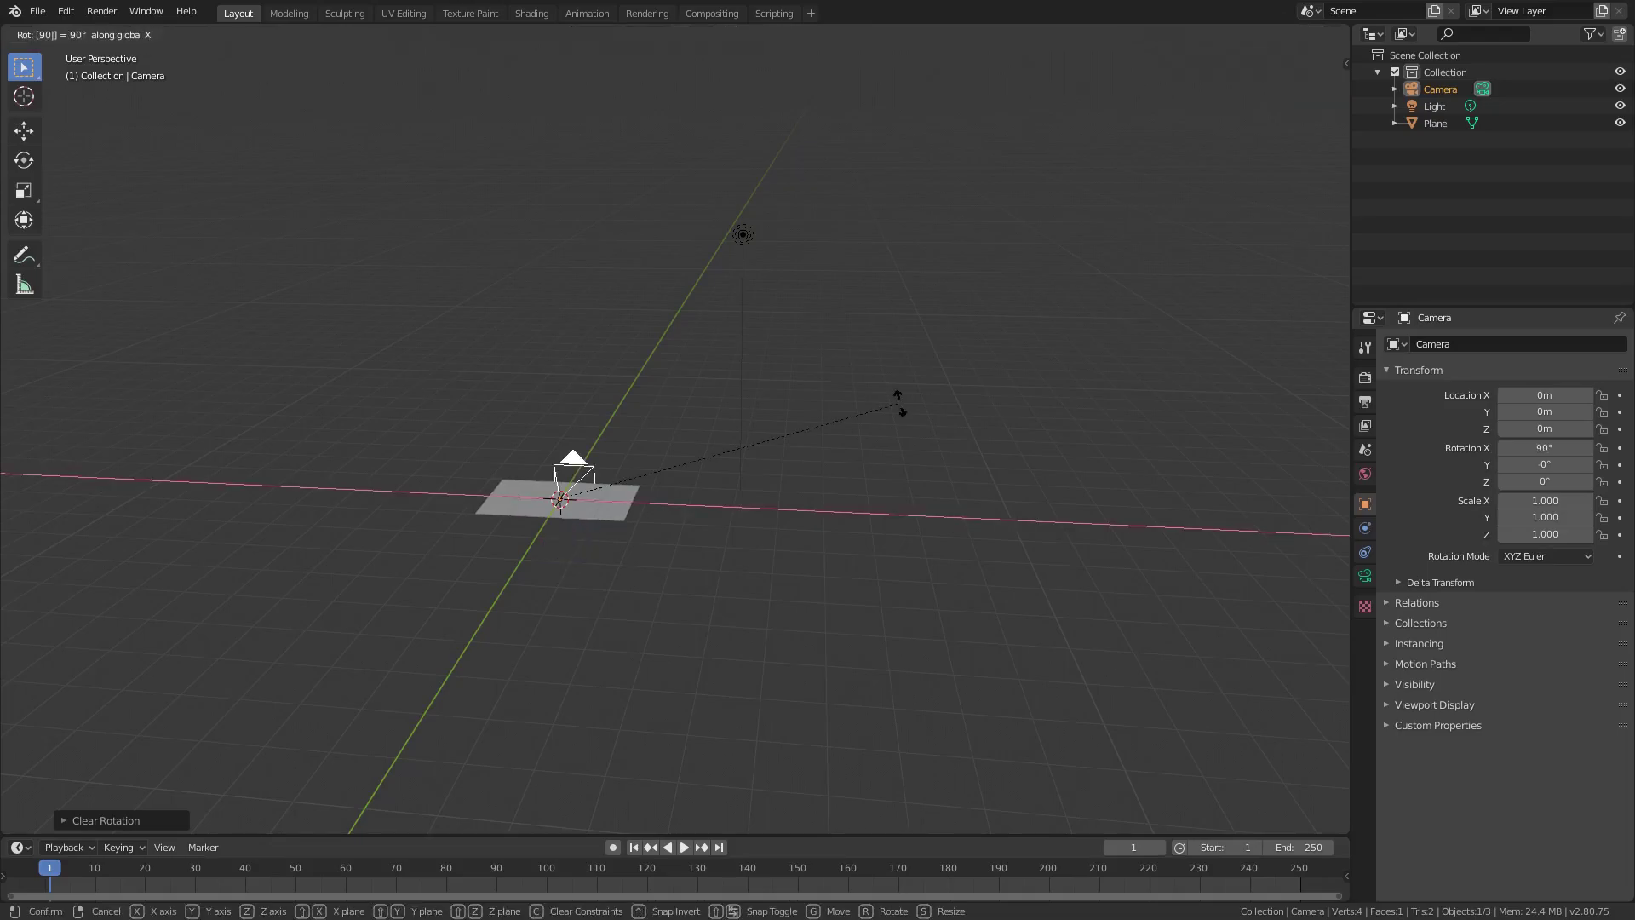
{"action": "key", "text": "Return"}
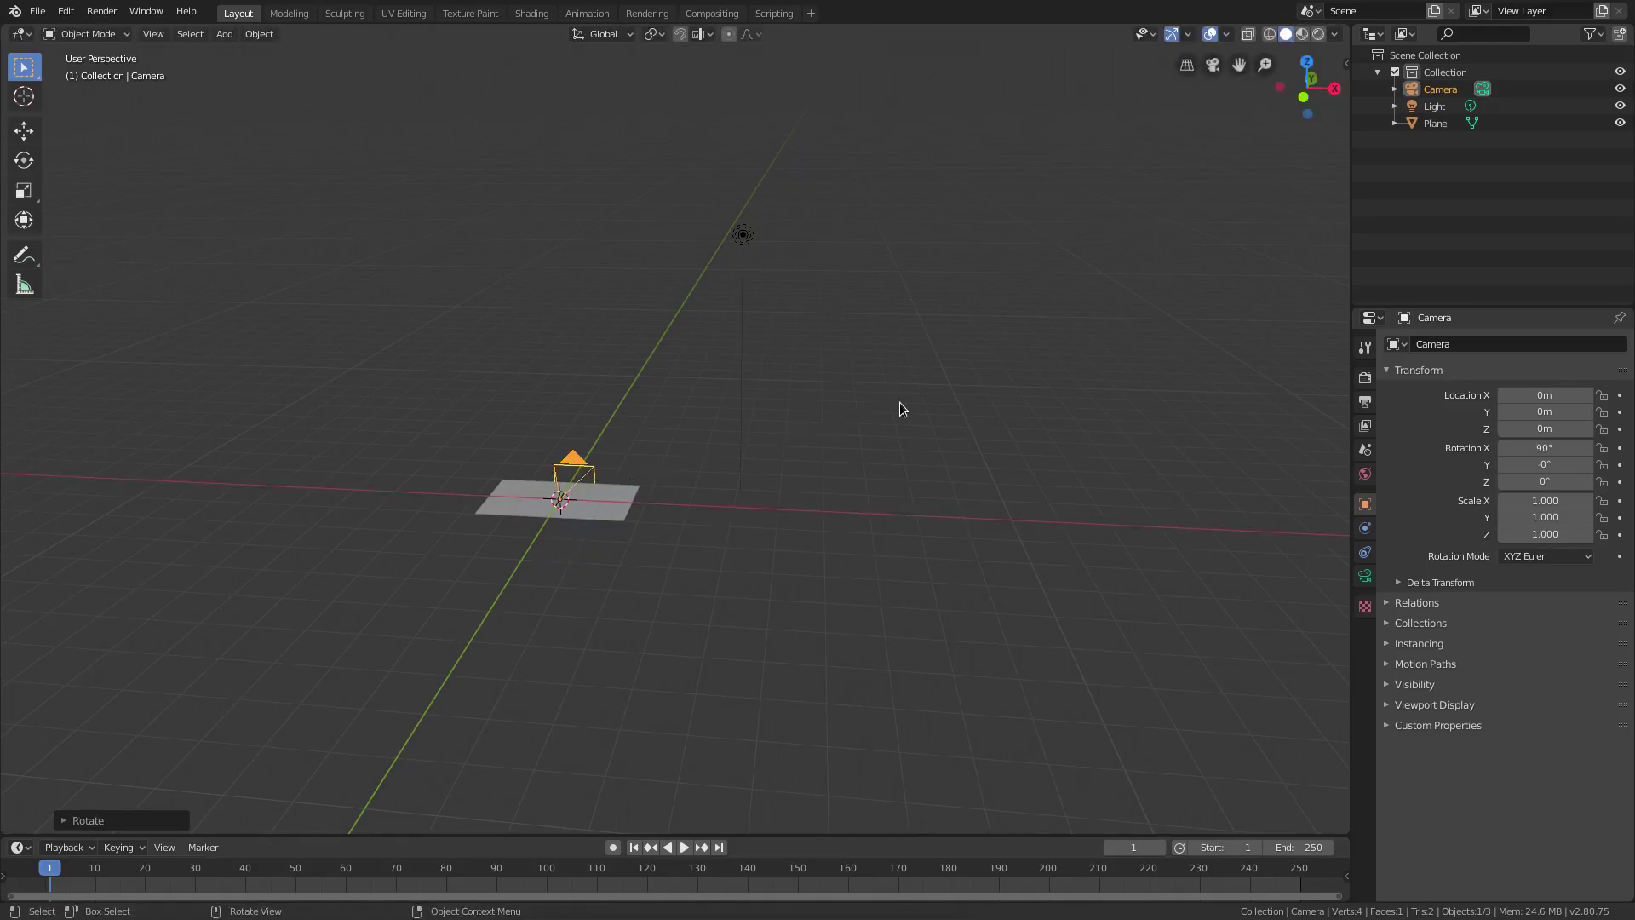
Move the camera back along the global Y axis to about -9.16 m
{"action": "middle_click_drag", "start_coordinate": [964, 462], "coordinate": [910, 462]}
{"action": "key", "text": "g"}
{"action": "key", "text": "y"}
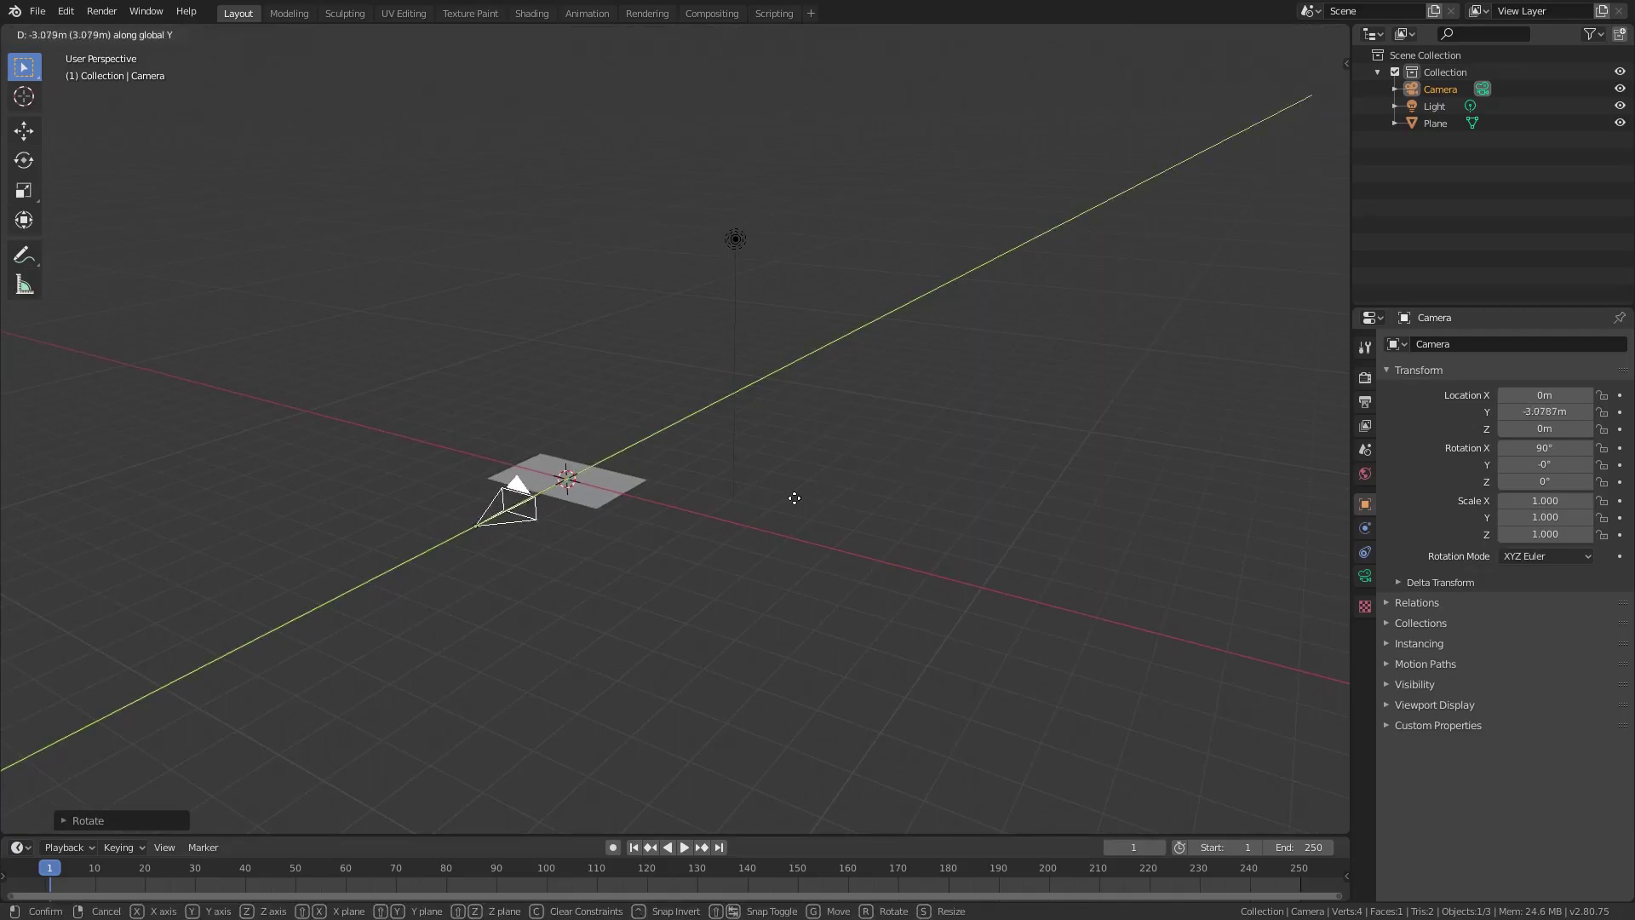
{"action": "left_click", "coordinate": [535, 606]}
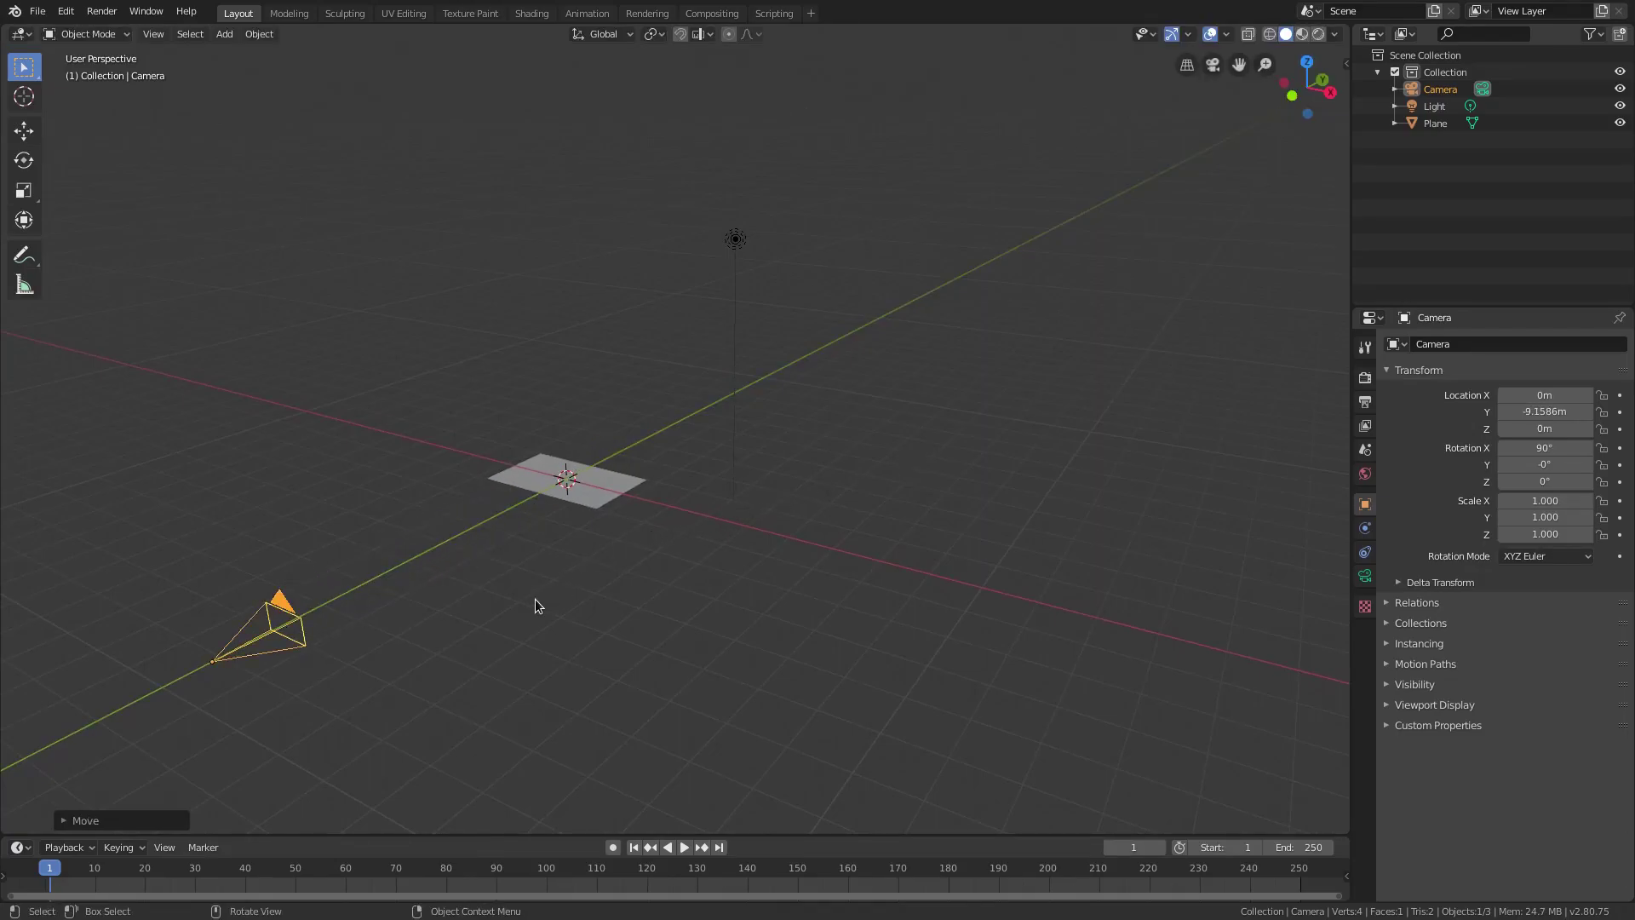
Rotate the plane 90° about the global X axis so it stands upright
{"action": "middle_click_drag", "start_coordinate": [816, 482], "coordinate": [741, 606]}
{"action": "scroll", "coordinate": [777, 452], "scroll_direction": "up", "scroll_amount": 3}
{"action": "middle_click_drag", "start_coordinate": [778, 453], "coordinate": [922, 464]}
{"action": "left_click", "coordinate": [774, 423]}
{"action": "scroll", "coordinate": [787, 425], "scroll_direction": "up", "scroll_amount": 2}
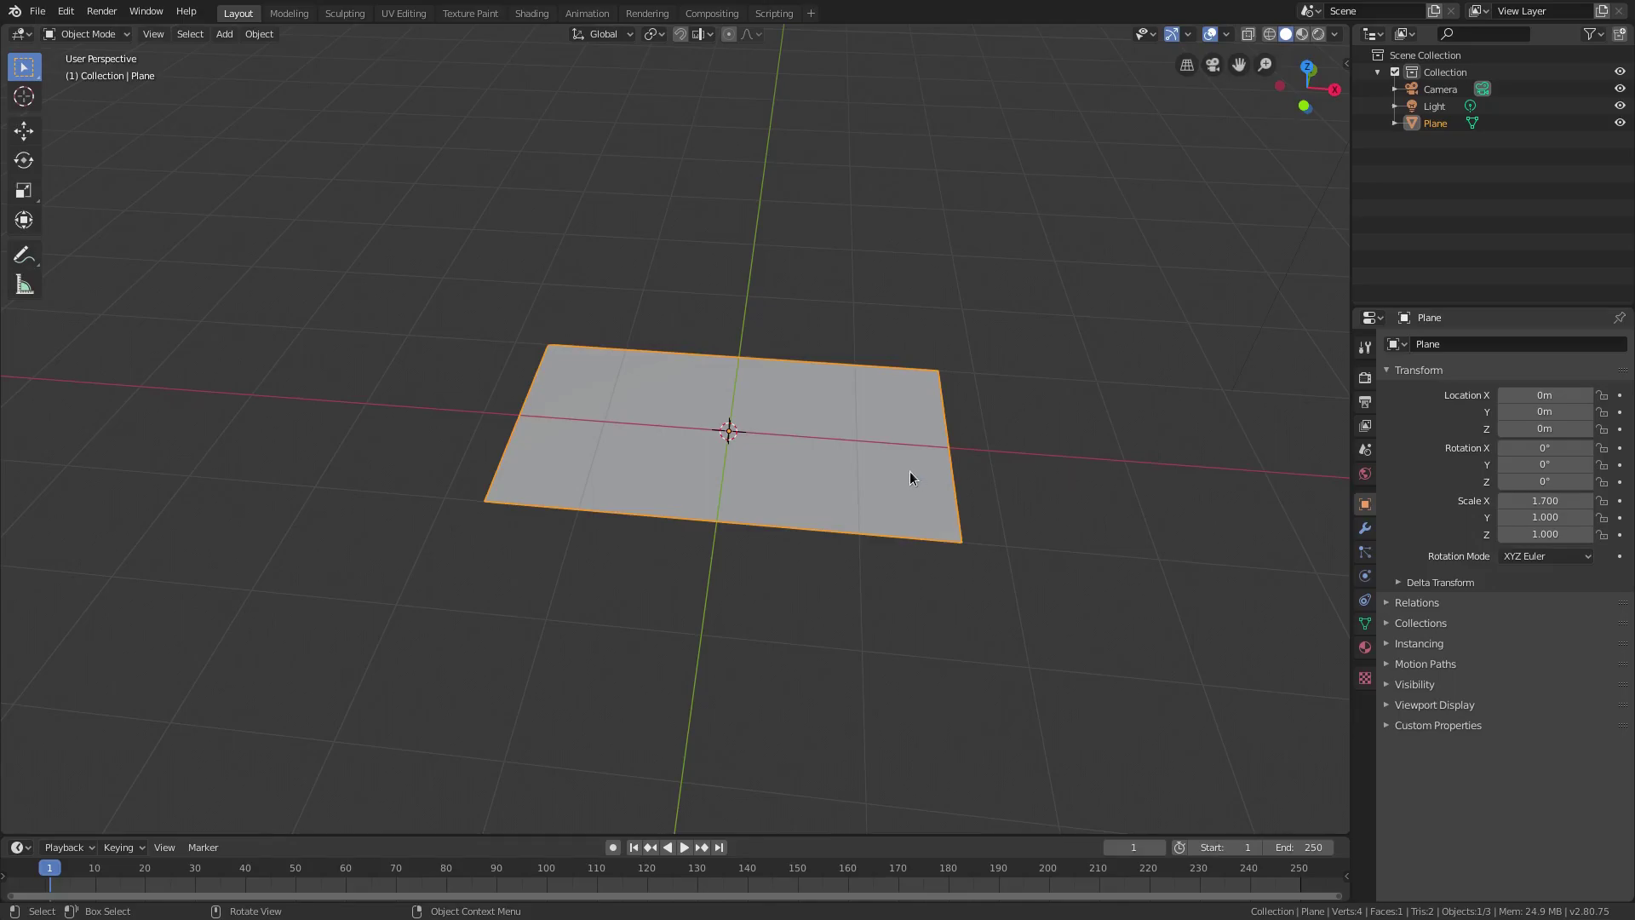
{"action": "type", "text": "rx"}
{"action": "type", "text": "90"}
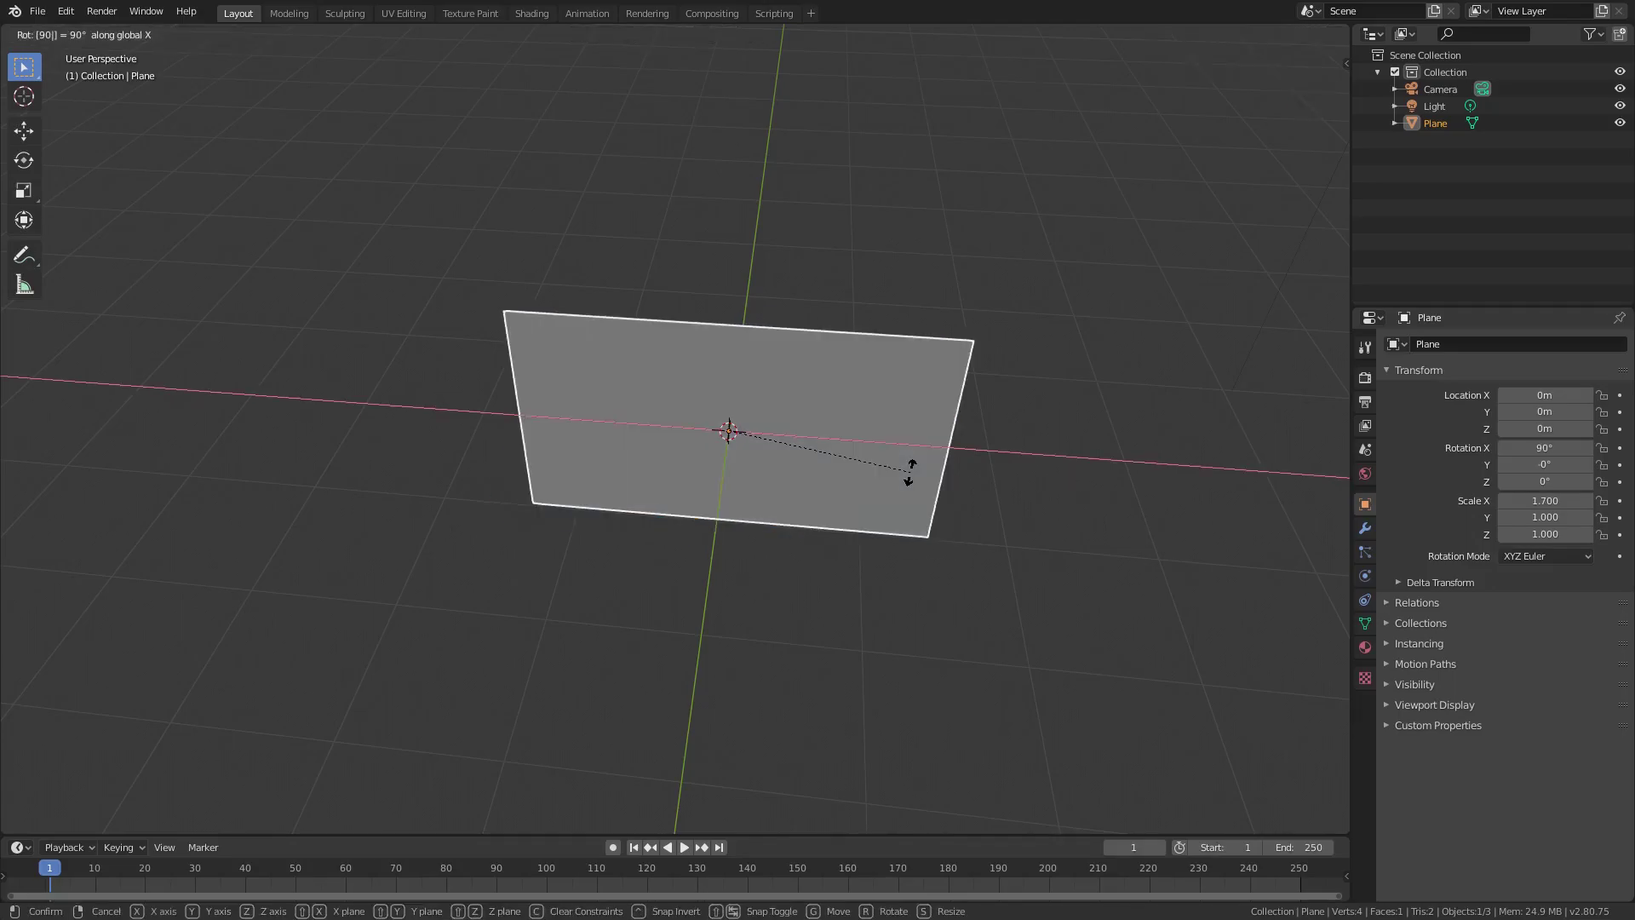
{"action": "key", "text": "Return"}
Cut the plane's mesh into a four-by-two grid with three vertical loop cuts and one horizontal loop cut
{"action": "mouse_move", "coordinate": [901, 468]}
{"action": "middle_mouse_down"}
{"action": "mouse_move", "coordinate": [937, 390]}
{"action": "mouse_move", "coordinate": [910, 468]}
{"action": "middle_mouse_up"}
{"action": "scroll", "coordinate": [909, 468], "scroll_direction": "up", "scroll_amount": 3}
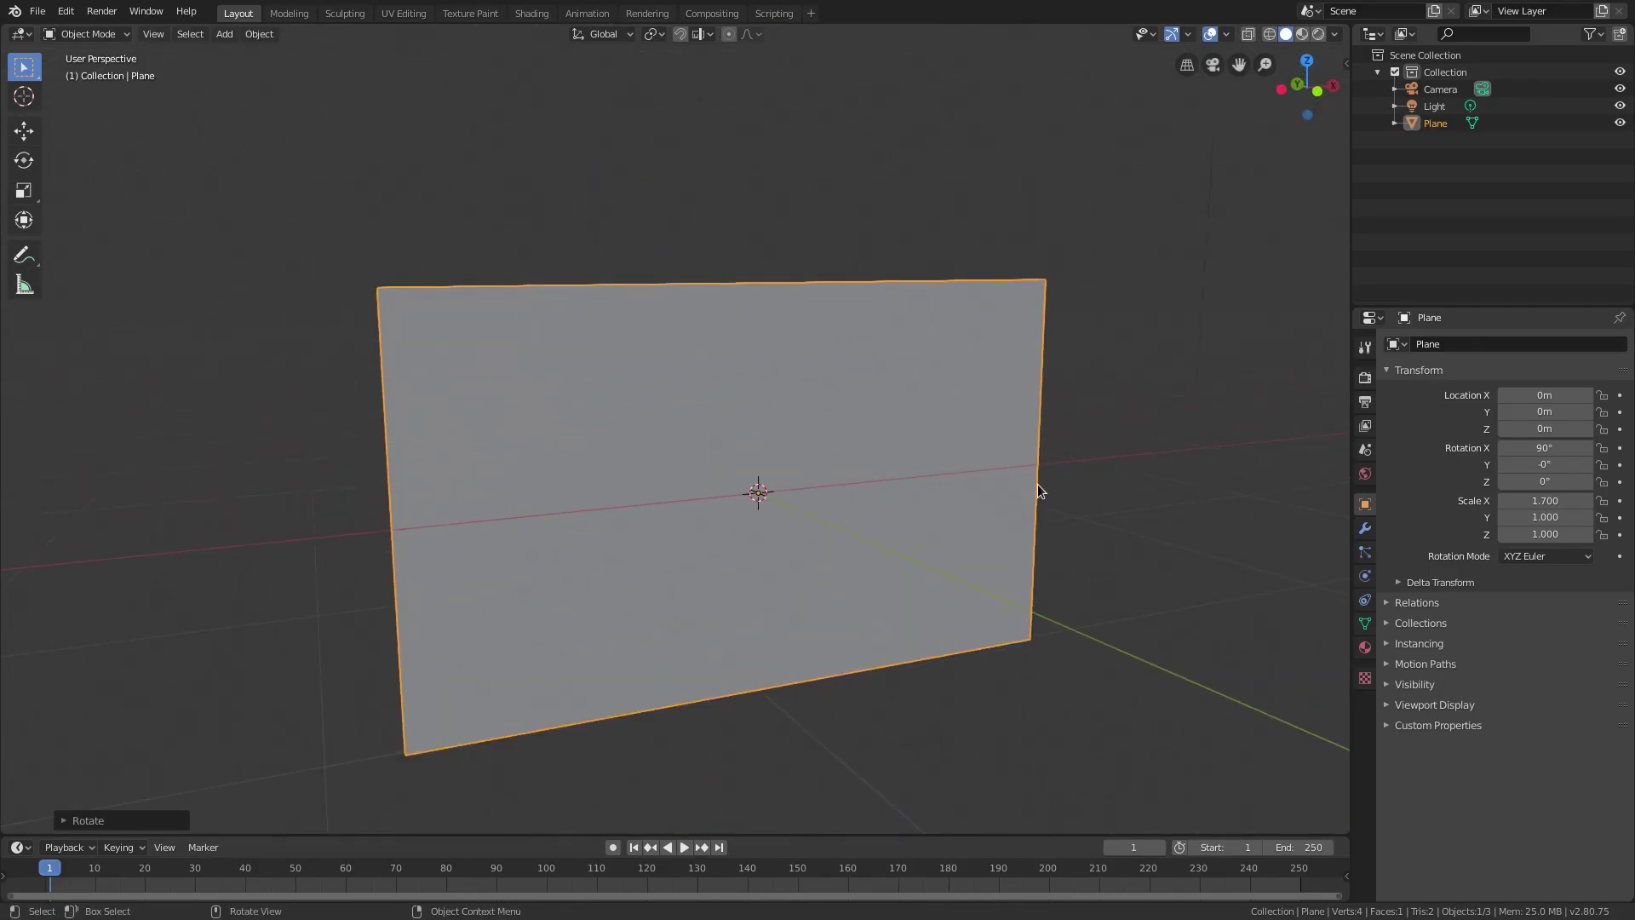
{"action": "key", "text": "Tab"}
{"action": "middle_click_drag", "start_coordinate": [1059, 500], "coordinate": [1029, 474]}
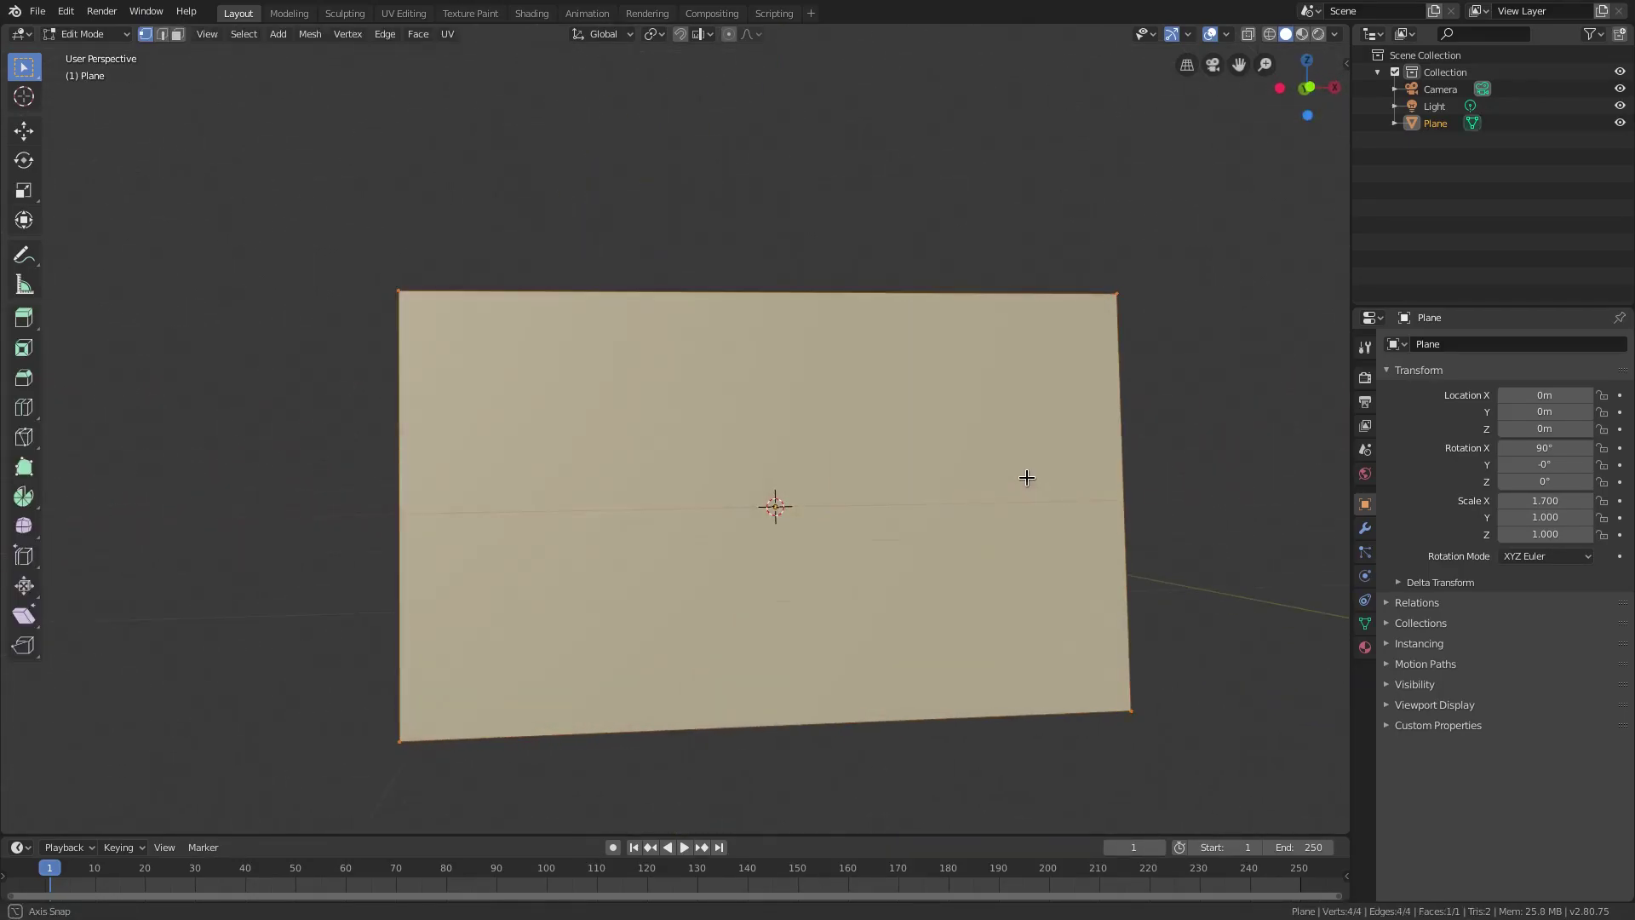
{"action": "left_click", "coordinate": [17, 415]}
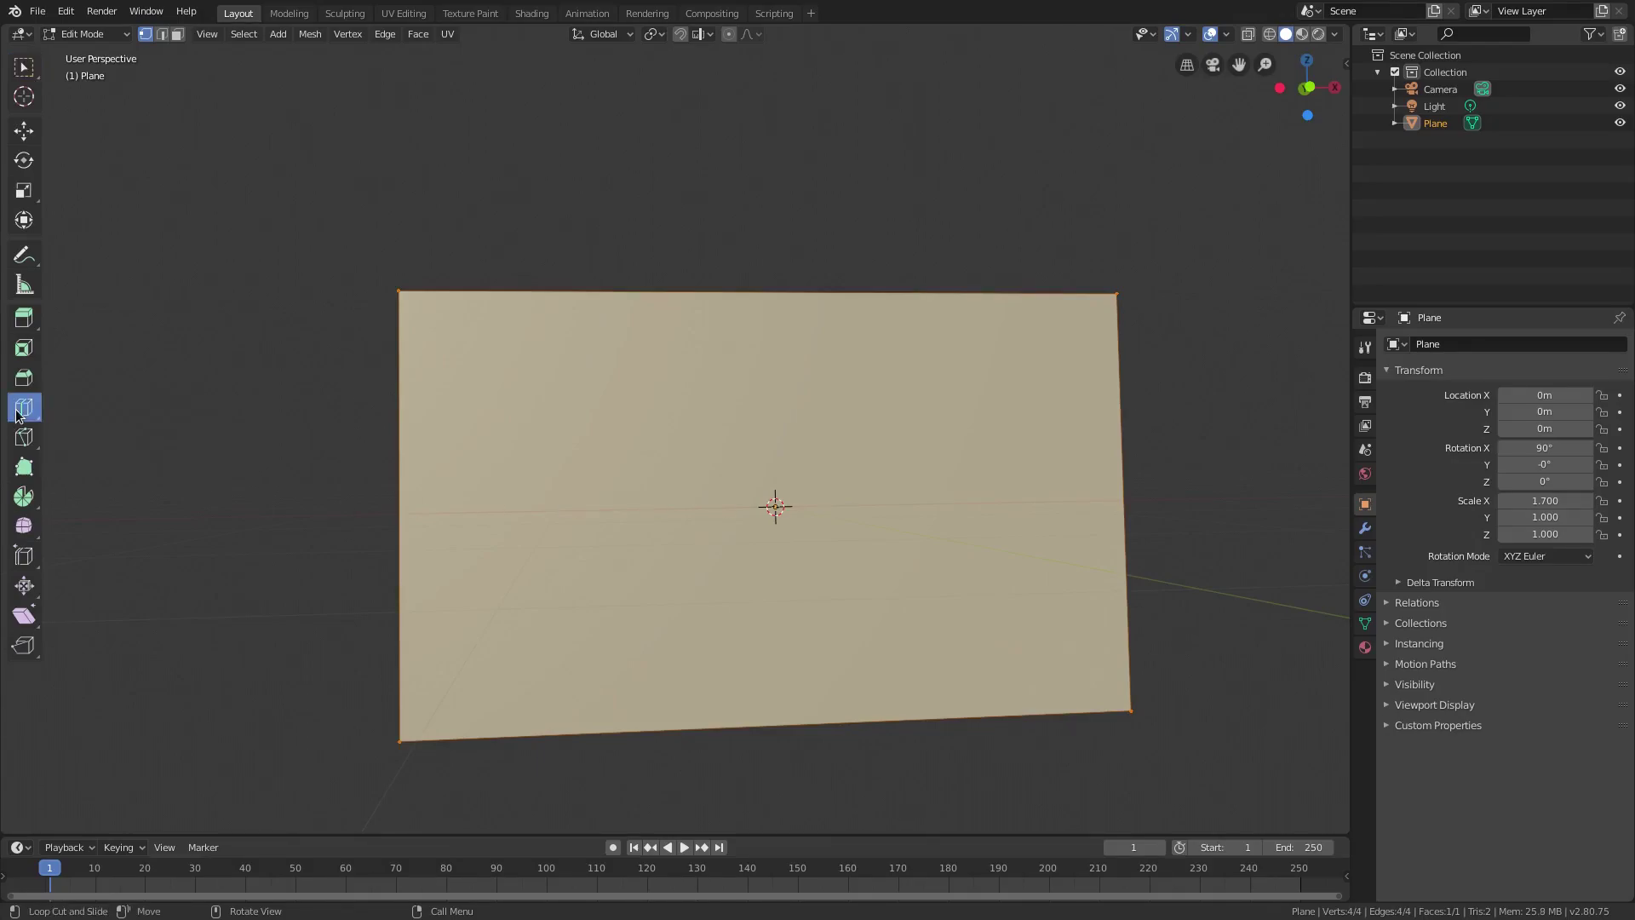
{"action": "left_click", "coordinate": [784, 722]}
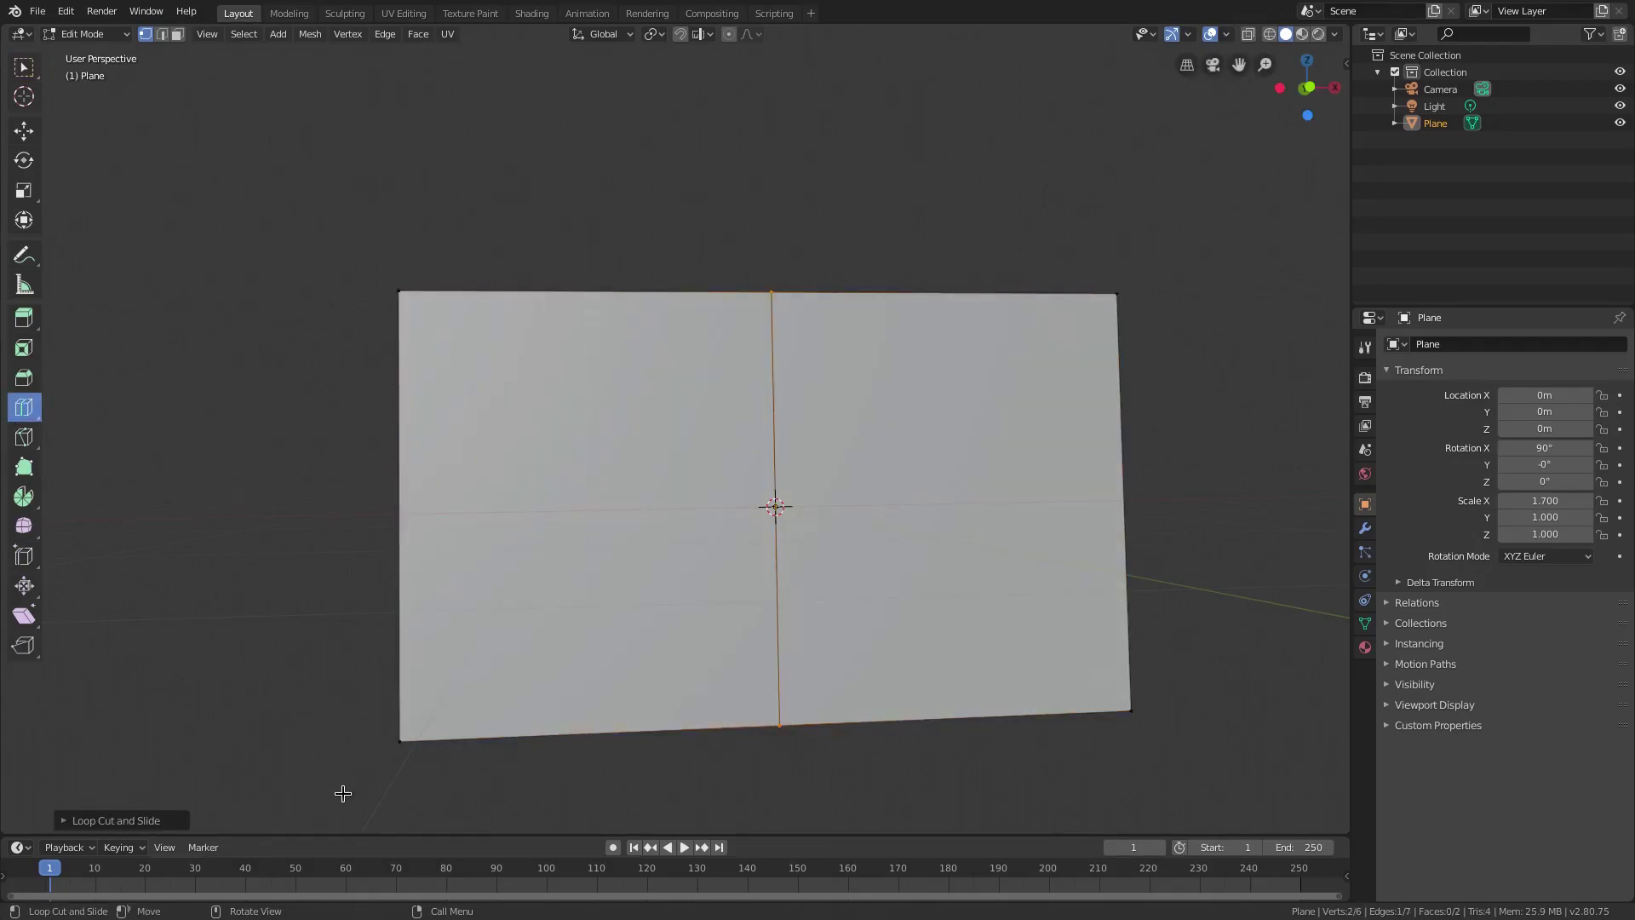
{"action": "left_click", "coordinate": [596, 735]}
{"action": "left_click", "coordinate": [1005, 717]}
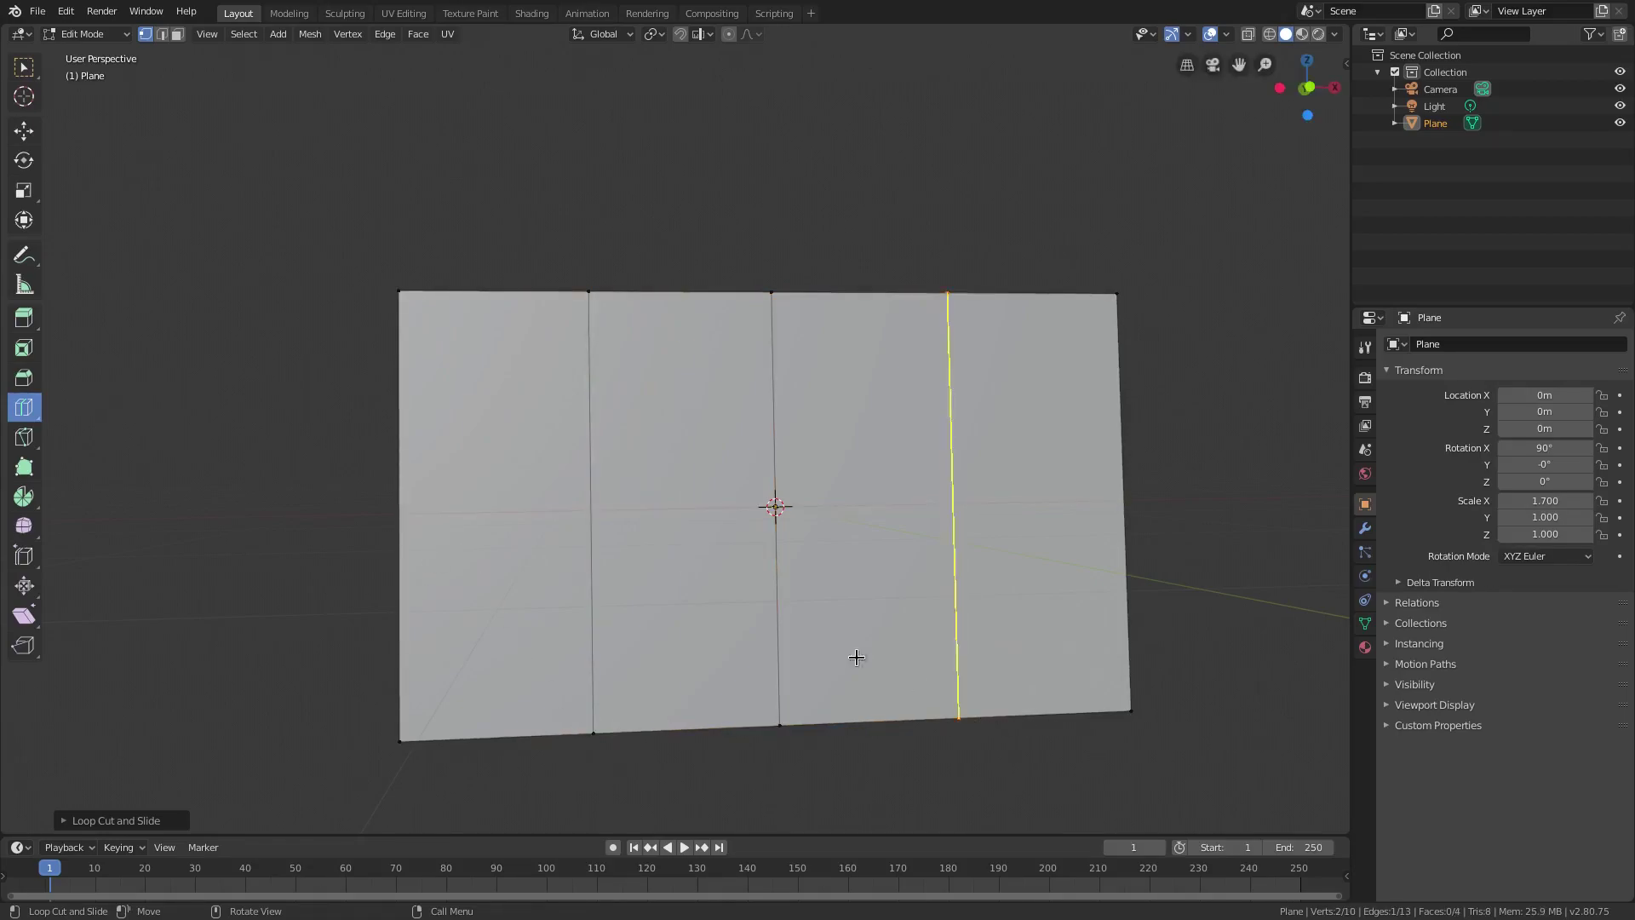
{"action": "left_click", "coordinate": [430, 512]}
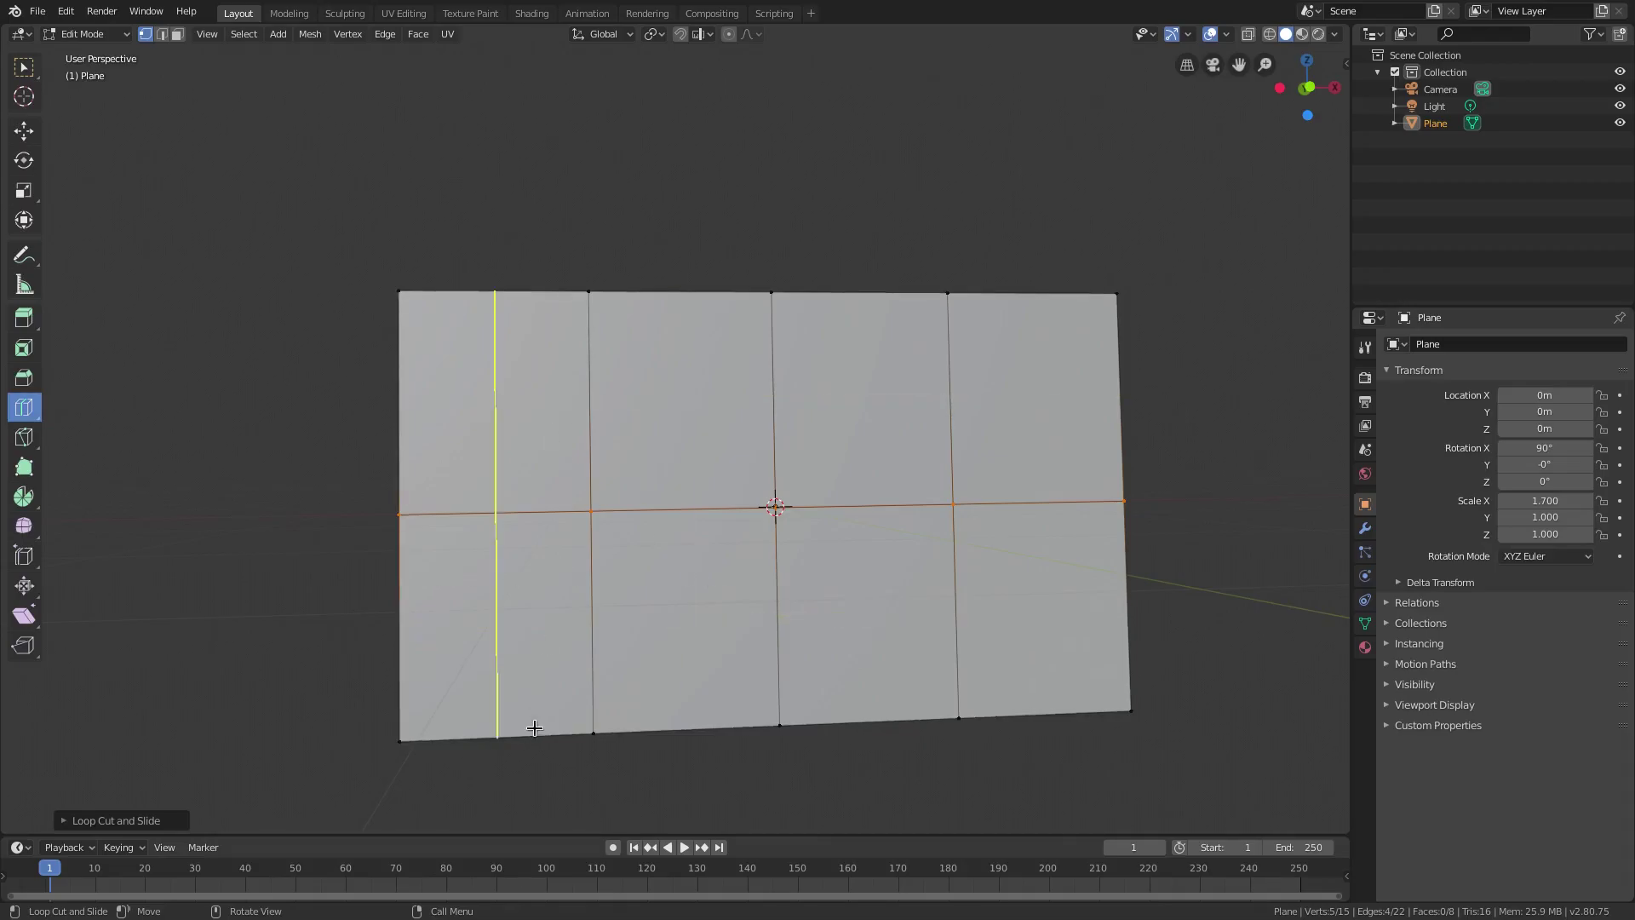
{"action": "right_click", "coordinate": [1032, 213]}
{"action": "key", "text": "Escape"}
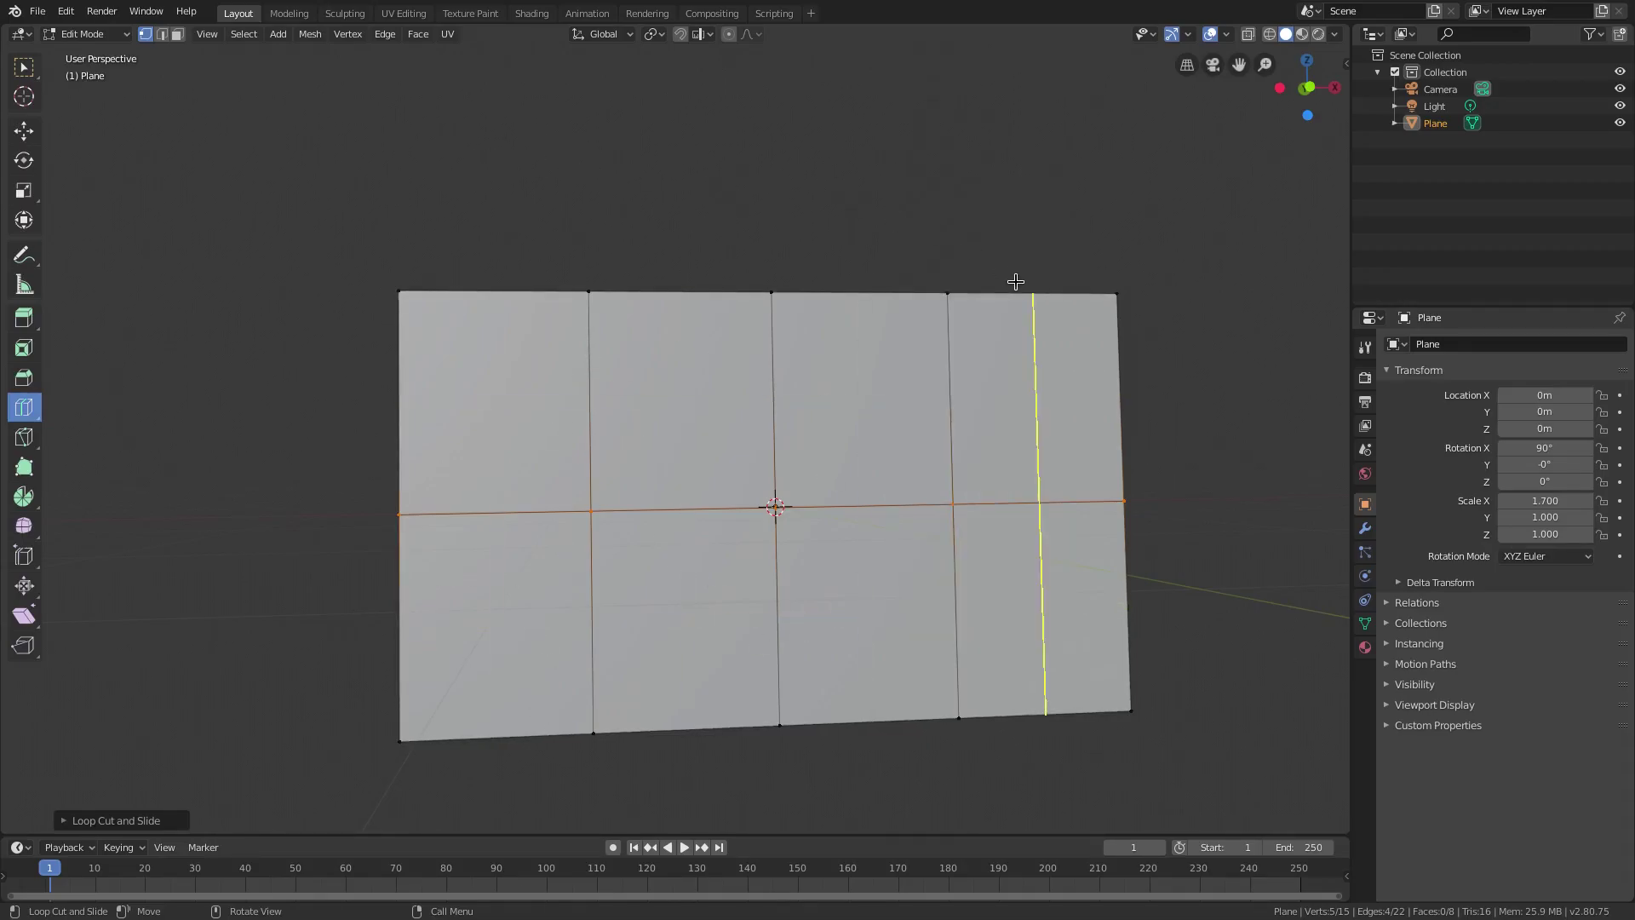
Select the plane's entire mesh and subdivide it three times
{"action": "left_click", "coordinate": [21, 68]}
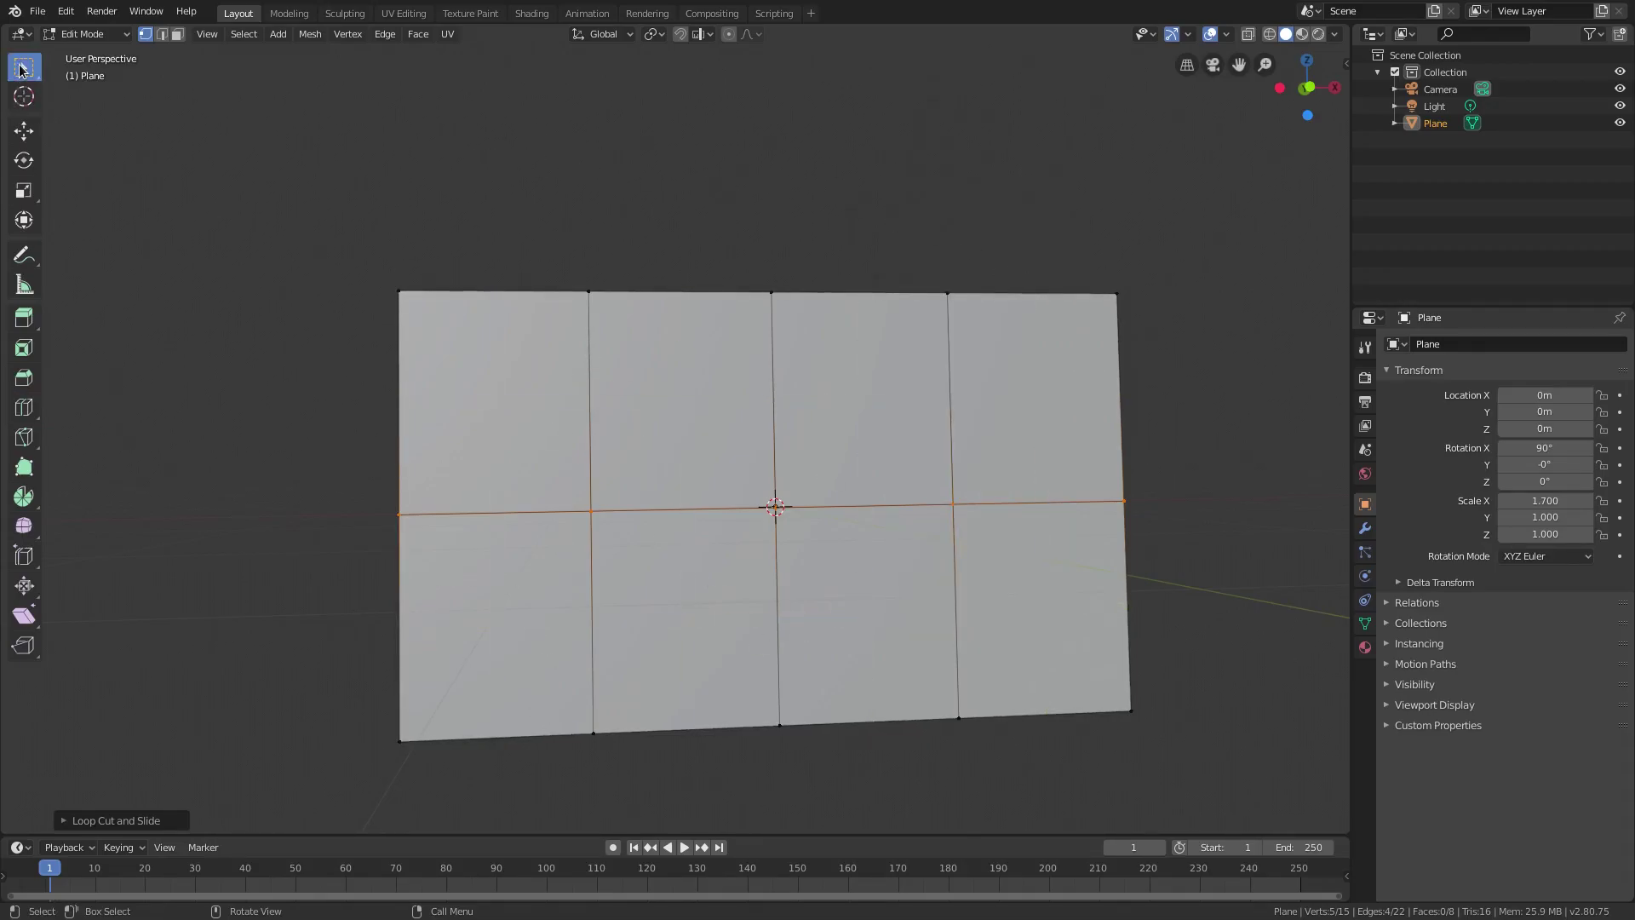
{"action": "key", "text": "a"}
{"action": "key", "text": "s"}
{"action": "key", "text": "Escape"}
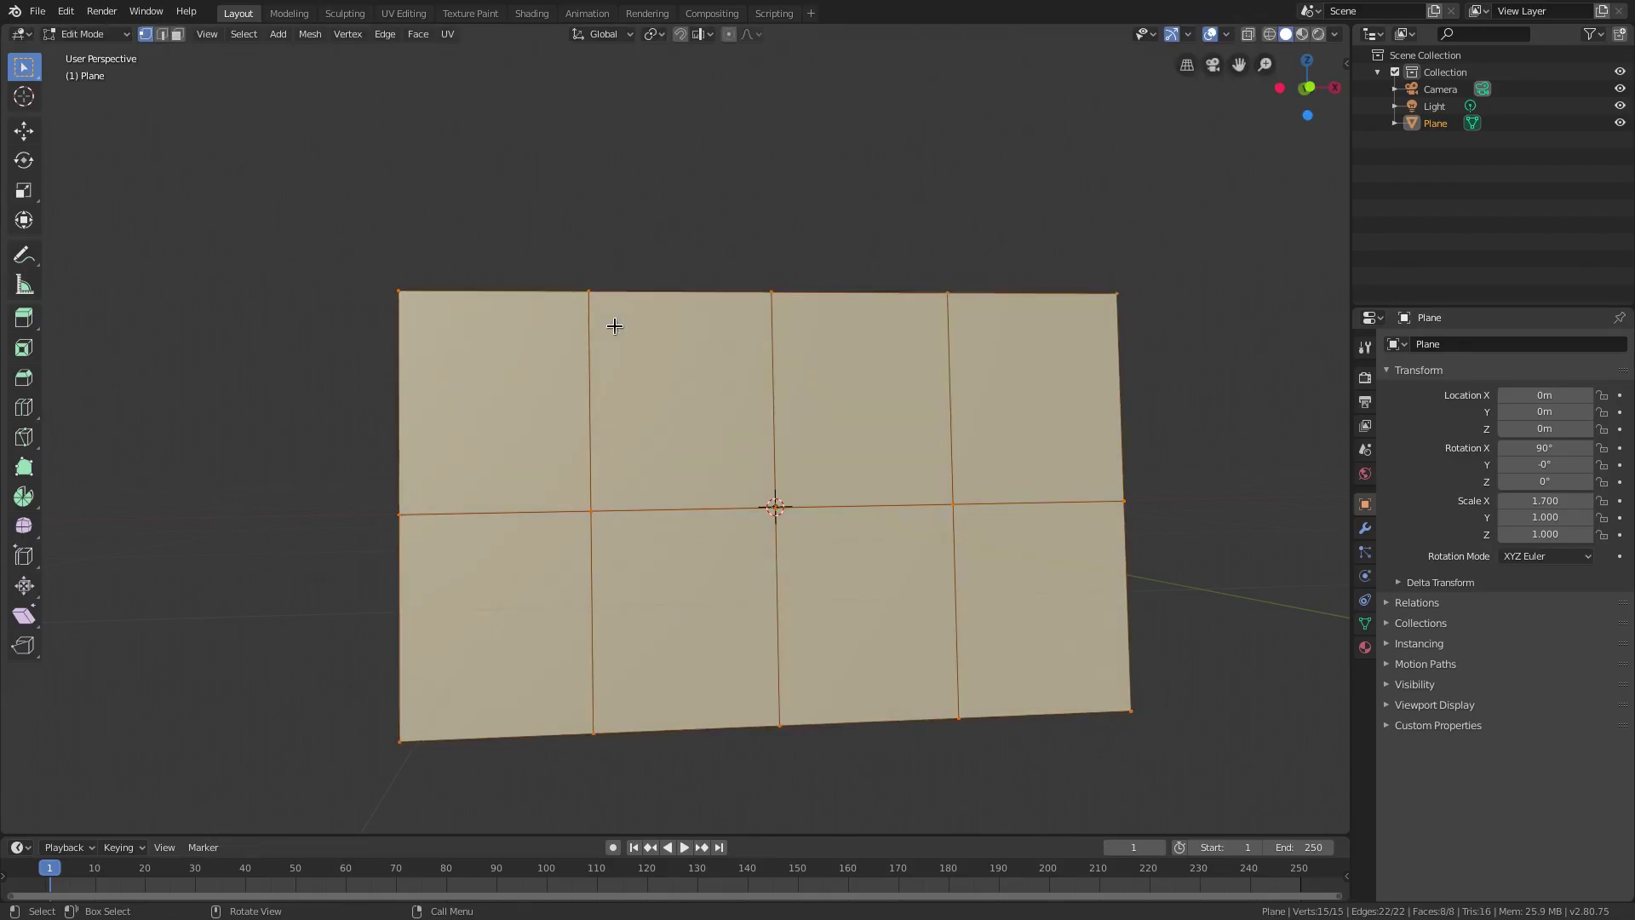
{"action": "right_click", "coordinate": [833, 363]}
{"action": "left_click", "coordinate": [833, 364]}
{"action": "right_click", "coordinate": [833, 364]}
{"action": "left_click", "coordinate": [833, 364]}
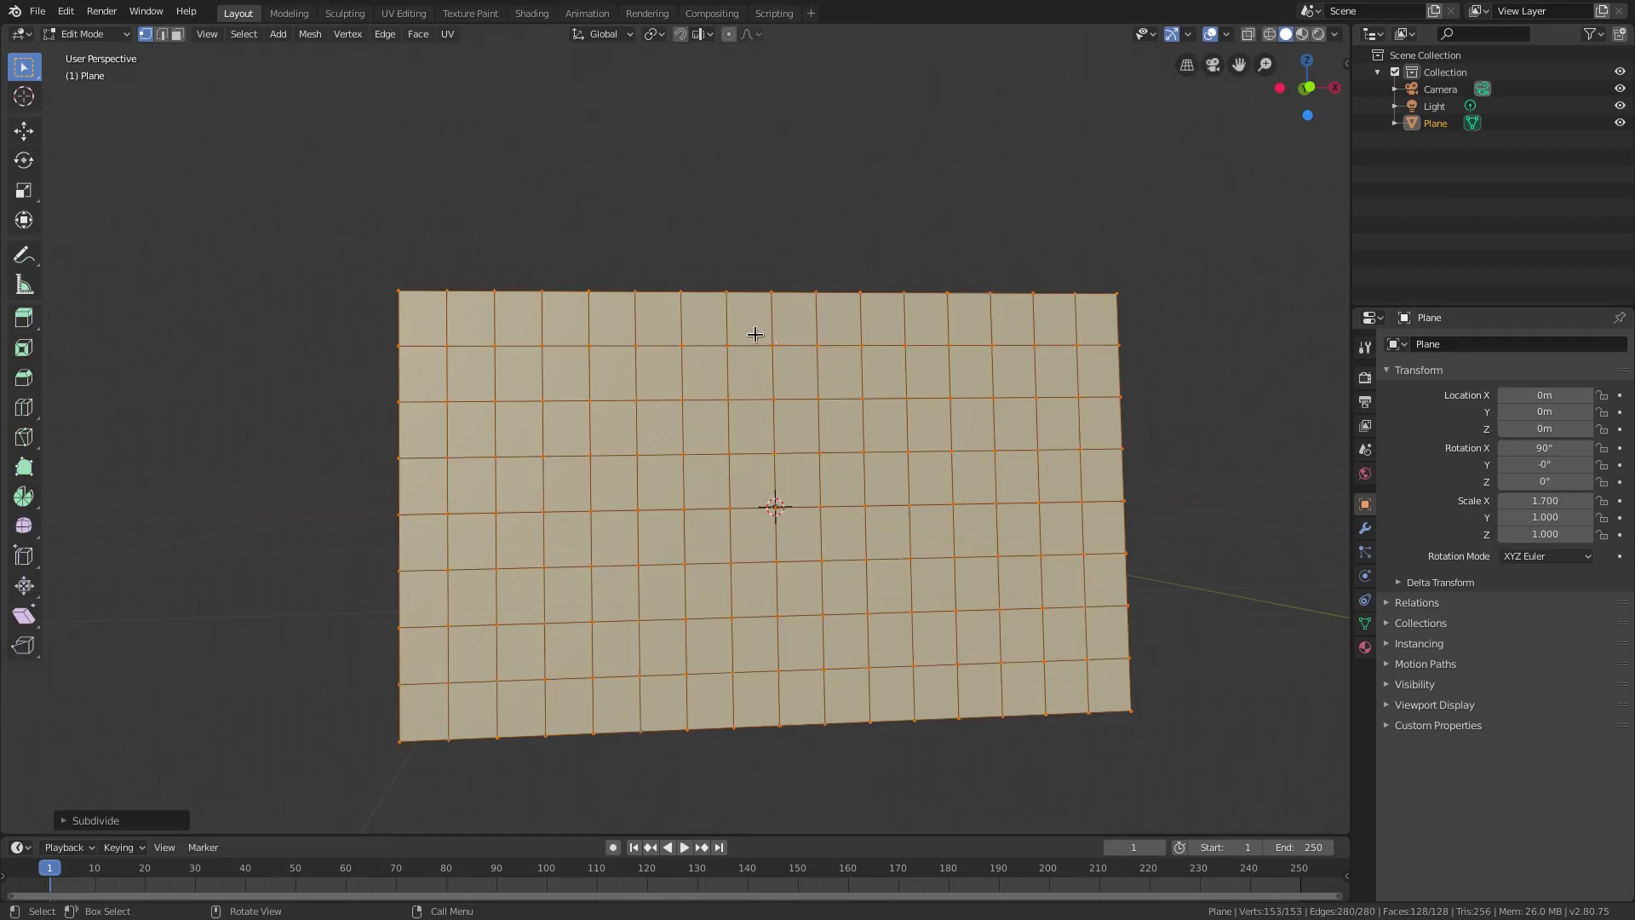
{"action": "right_click", "coordinate": [748, 376]}
{"action": "left_click", "coordinate": [748, 375]}
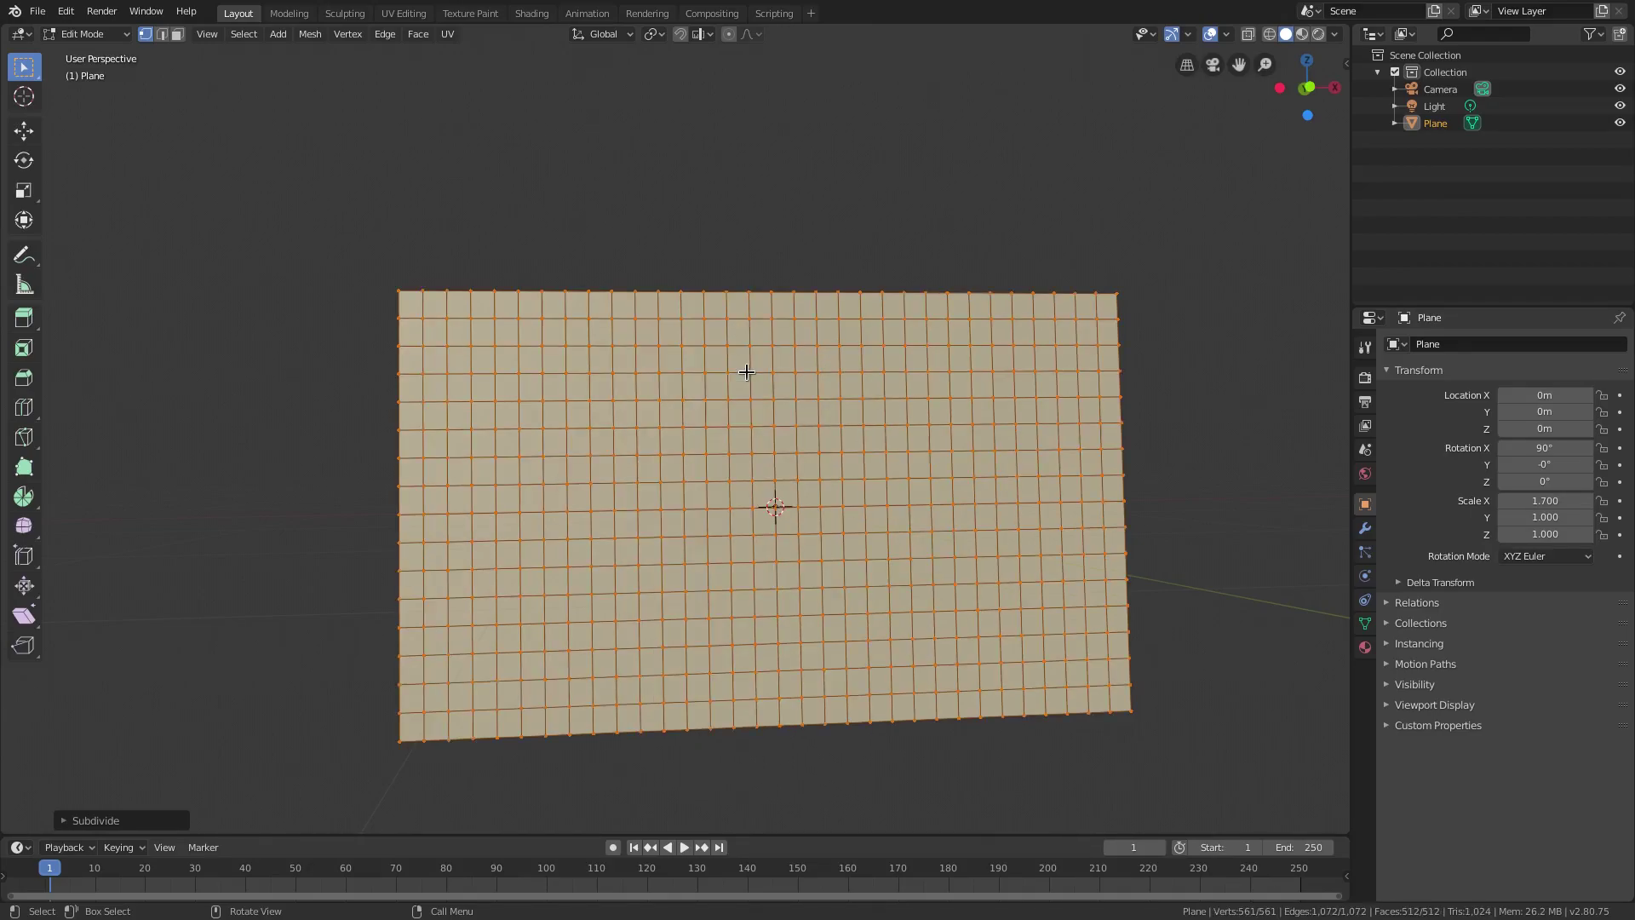
Scale the whole mesh along the global Z axis by about 0.9 to reduce its height slightly
{"action": "scroll", "coordinate": [865, 591], "scroll_direction": "down", "scroll_amount": 3}
{"action": "middle_click_drag", "start_coordinate": [865, 591], "coordinate": [908, 554]}
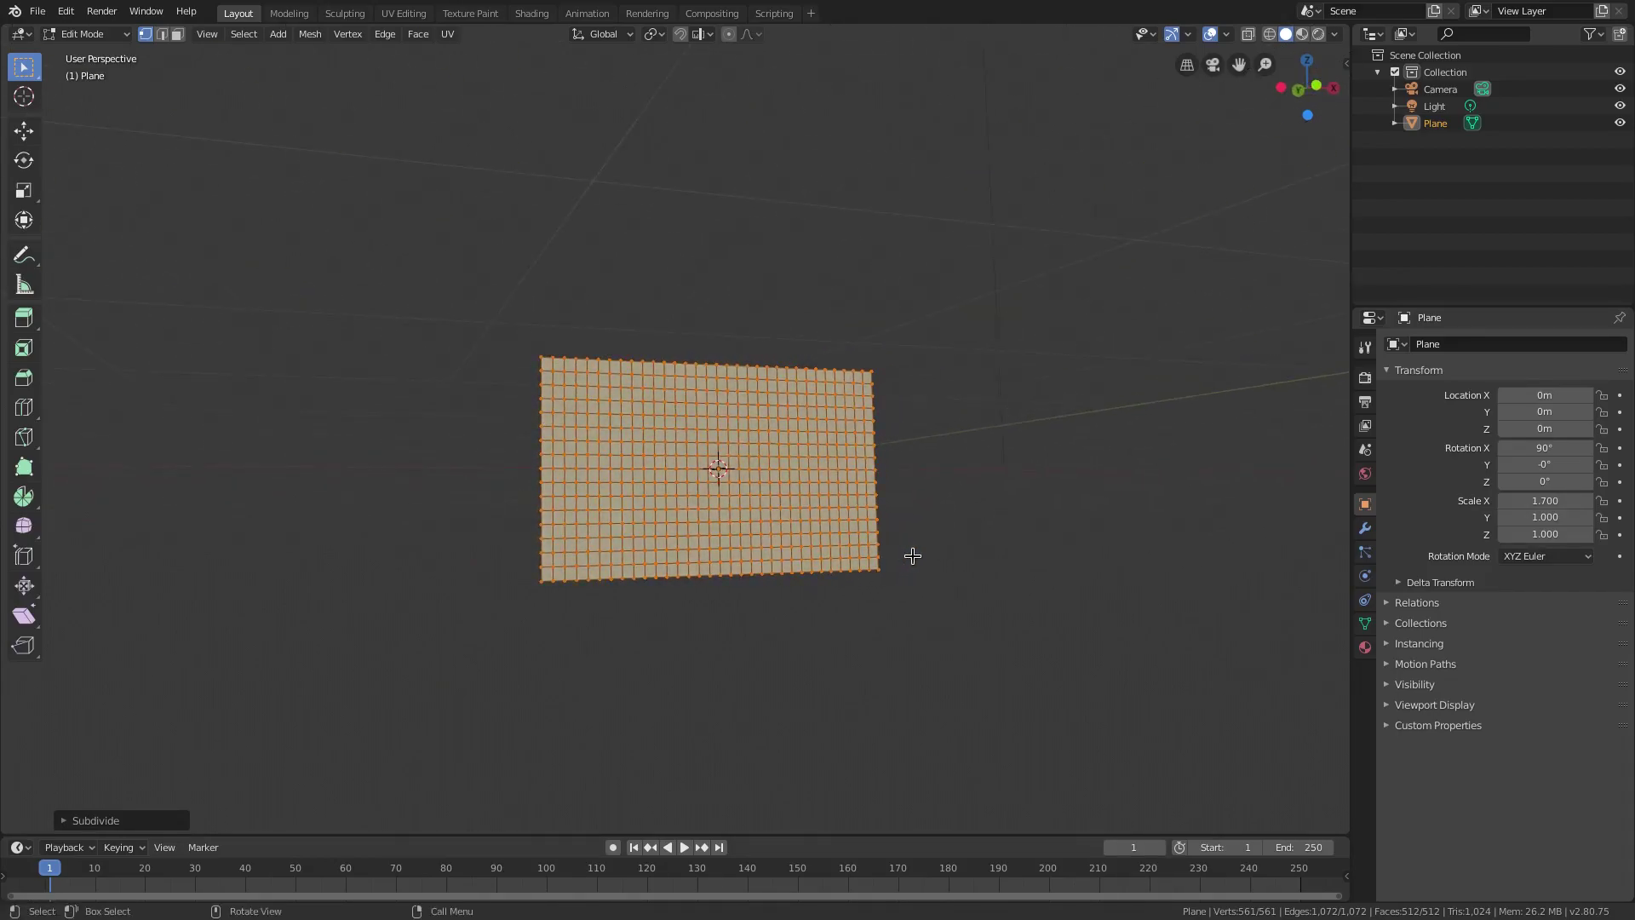
{"action": "scroll", "coordinate": [993, 540], "scroll_direction": "up", "scroll_amount": 4}
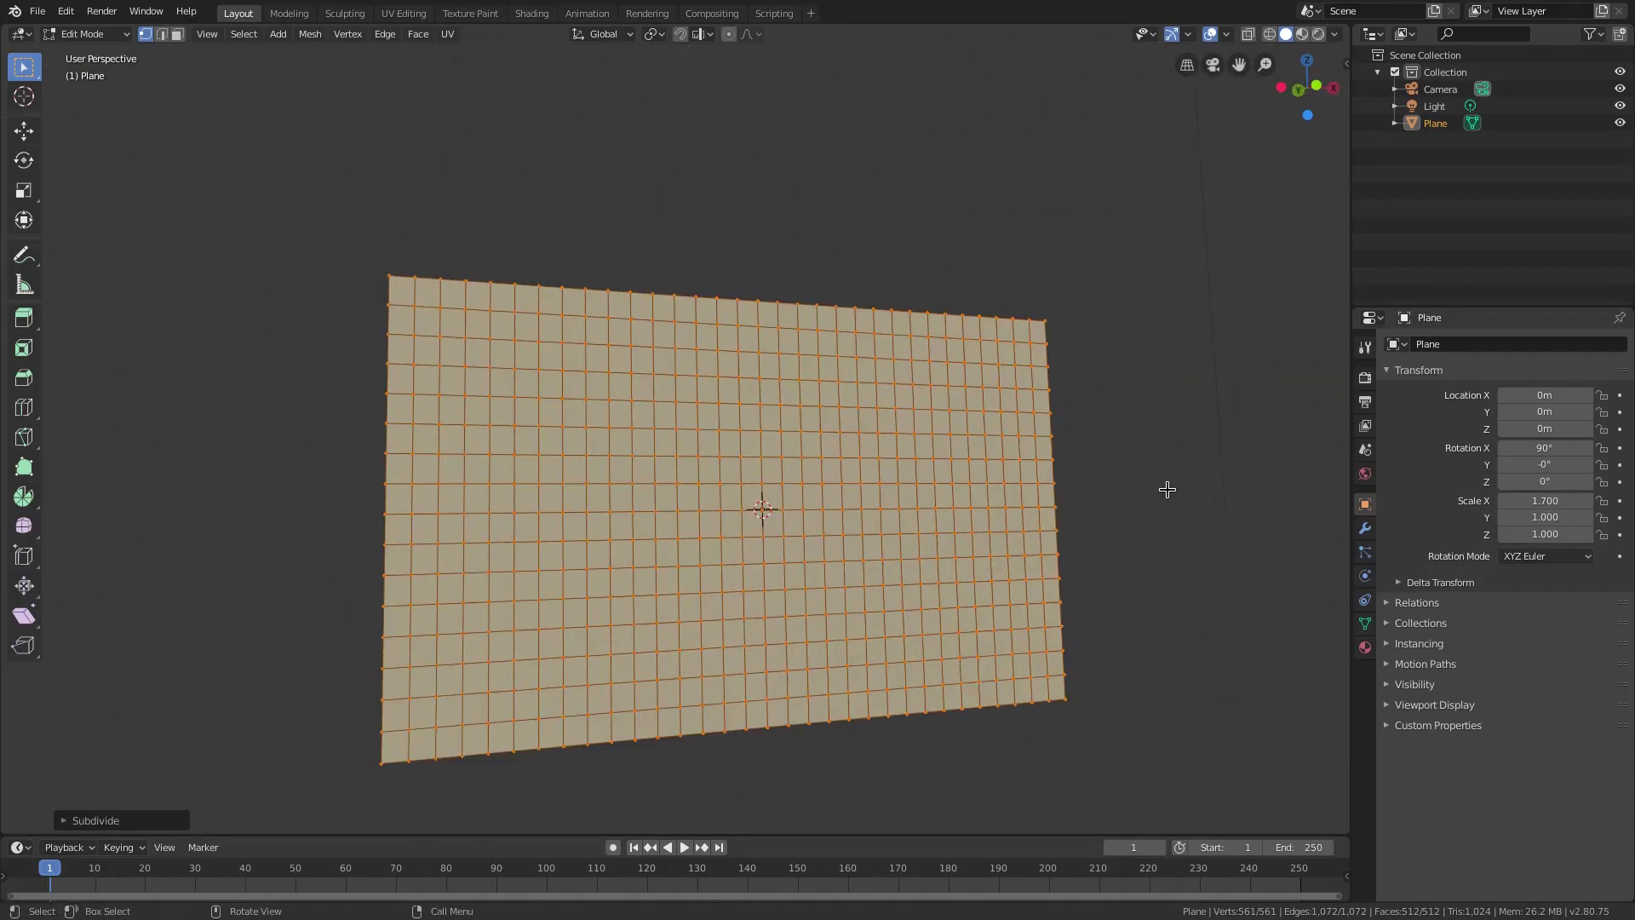
{"action": "key", "text": "s"}
{"action": "key", "text": "z"}
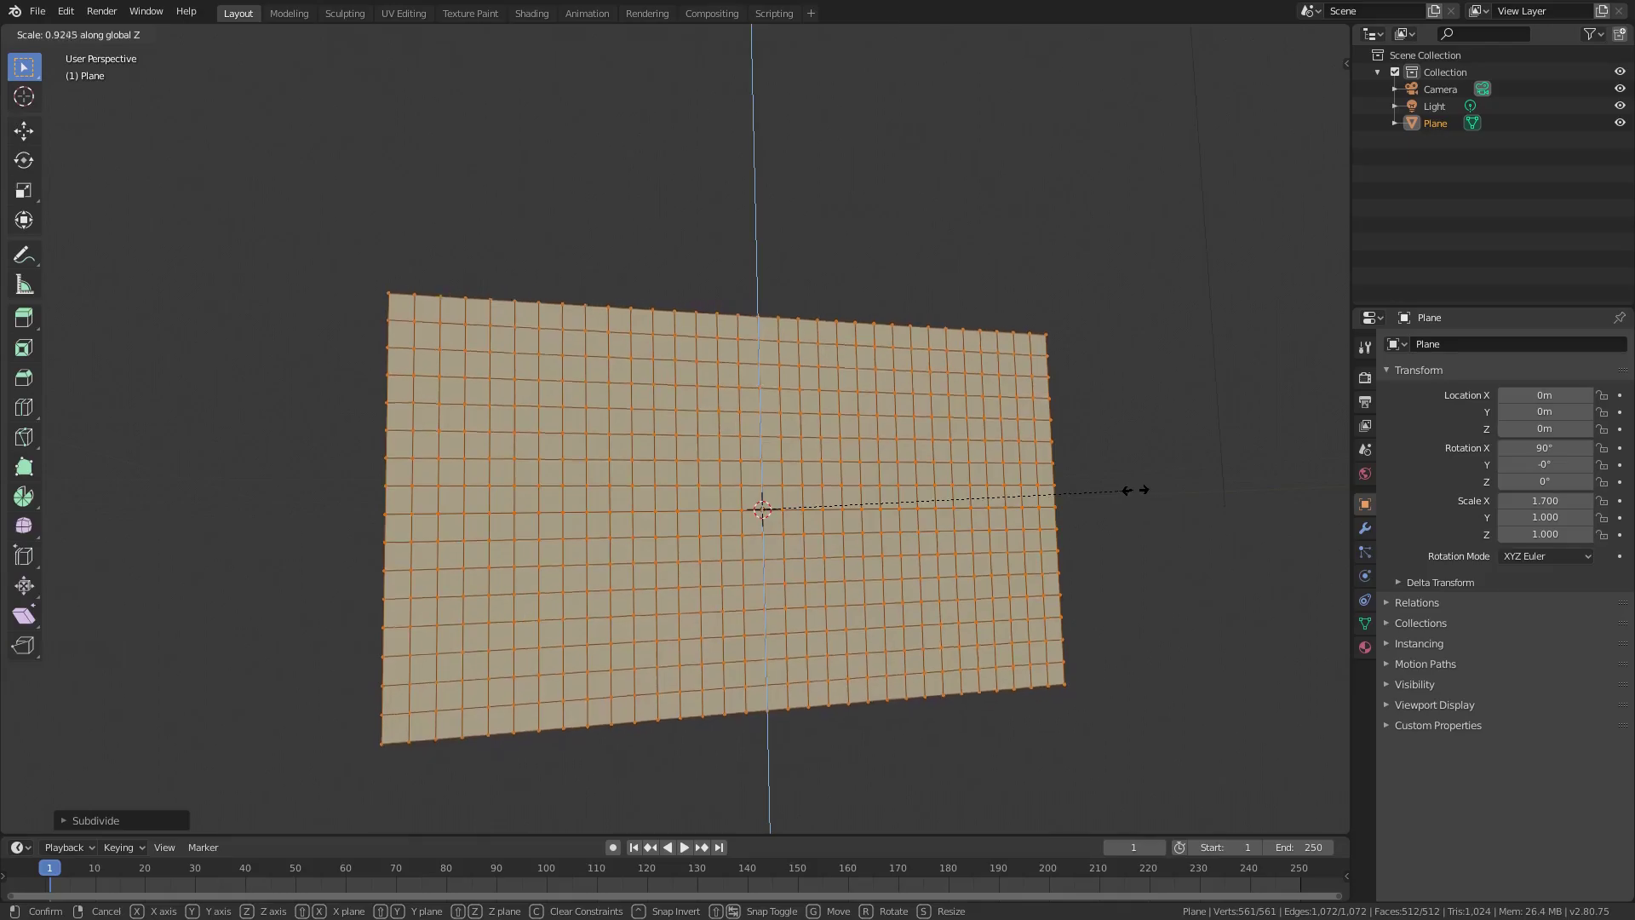
{"action": "left_click", "coordinate": [1124, 490]}
{"action": "scroll", "coordinate": [668, 554], "scroll_direction": "up", "scroll_amount": 3}
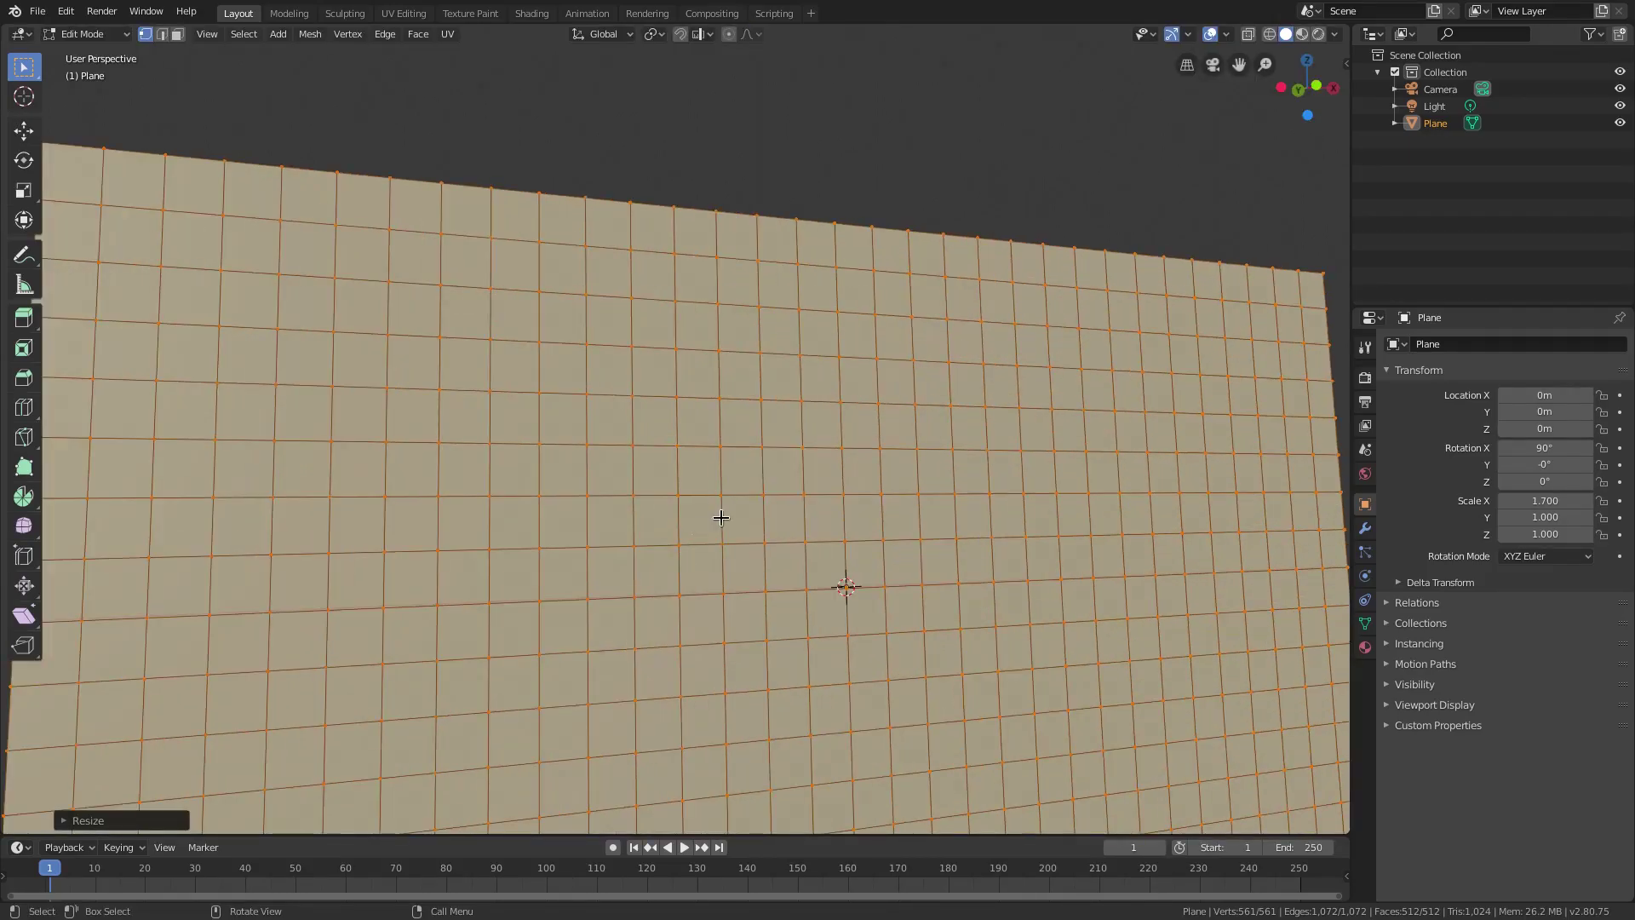
{"action": "scroll", "coordinate": [622, 564], "scroll_direction": "down", "scroll_amount": 2}
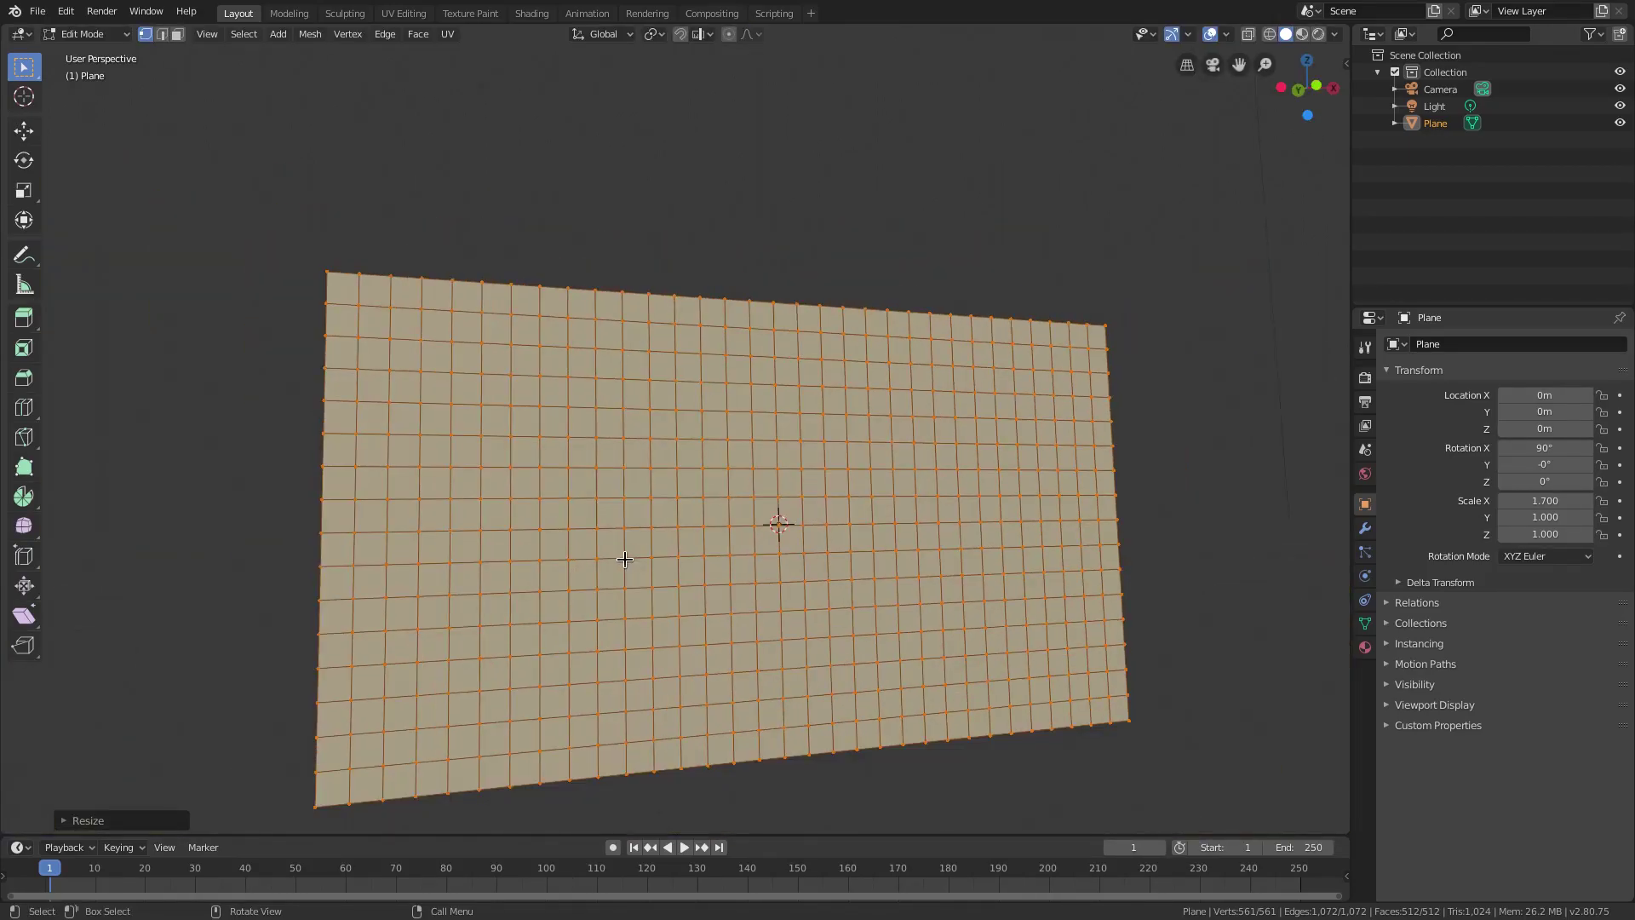
{"action": "scroll", "coordinate": [864, 452], "scroll_direction": "down", "scroll_amount": 2}
Return the plane to Object Mode and add a Cloth modifier to it
{"action": "key", "text": "Tab"}
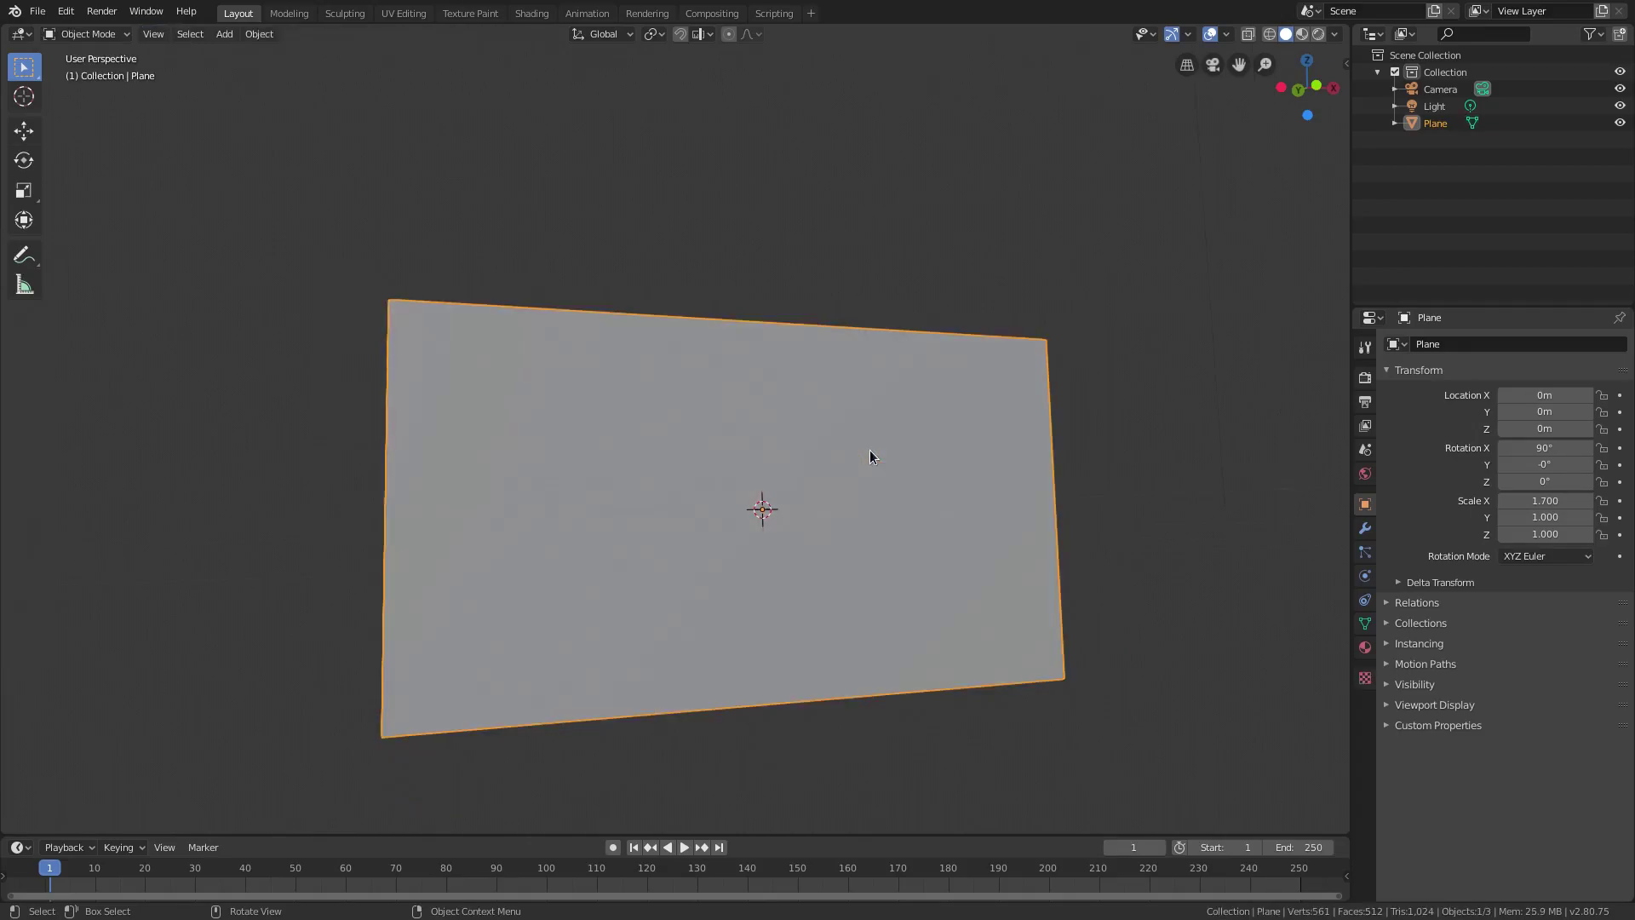
{"action": "middle_click_drag", "start_coordinate": [968, 511], "coordinate": [988, 511]}
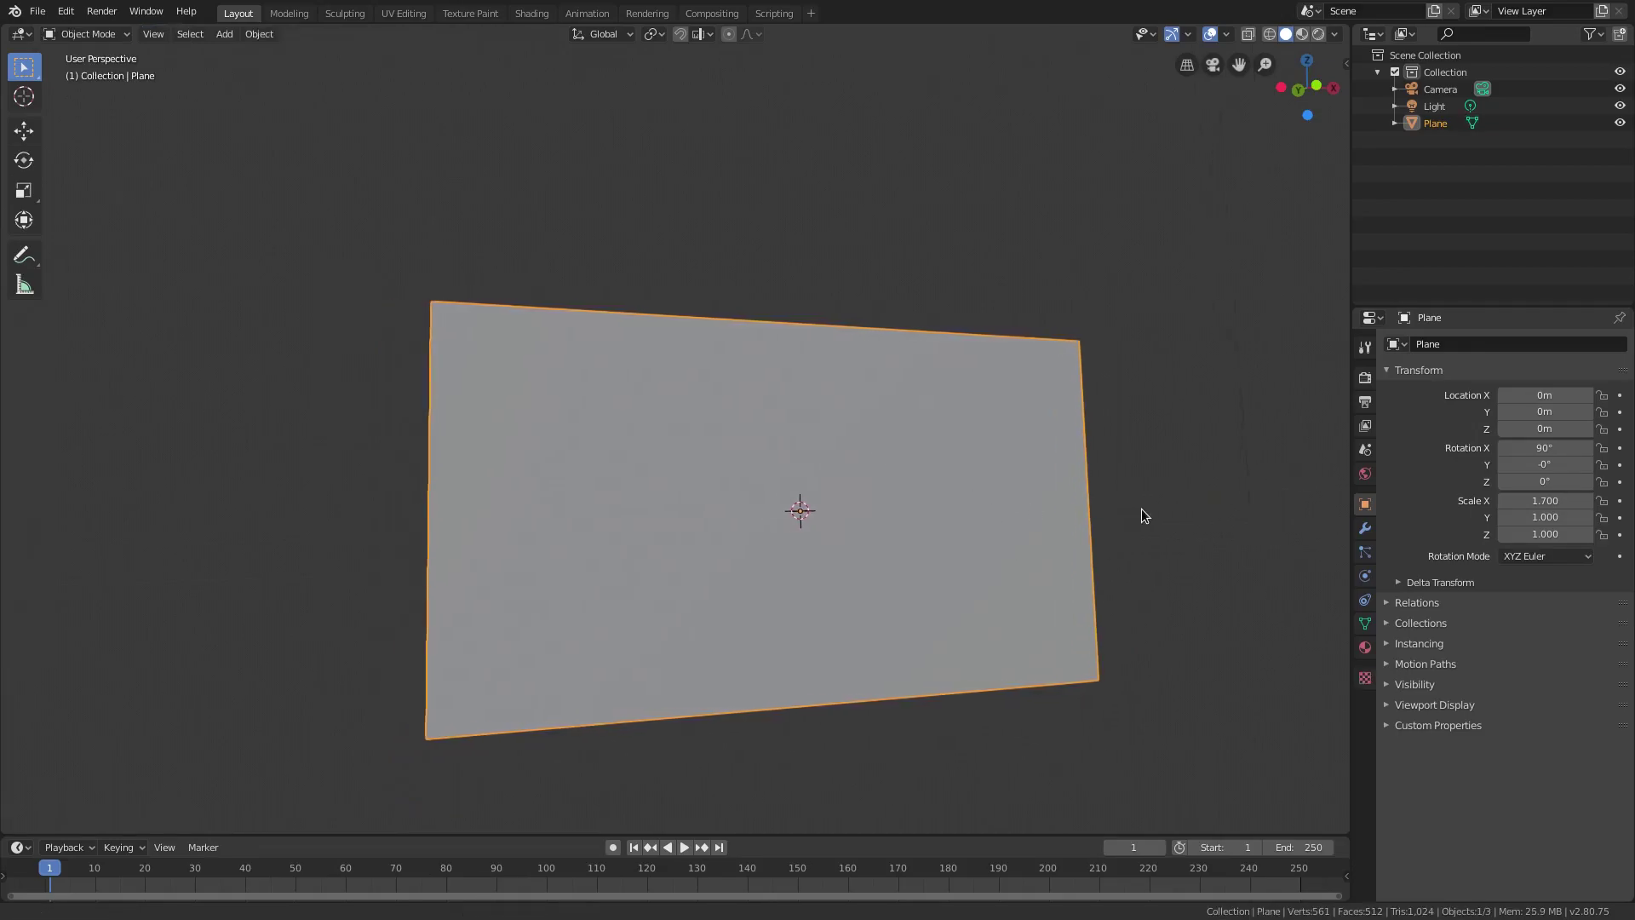
{"action": "left_click", "coordinate": [1365, 528]}
{"action": "left_click", "coordinate": [1365, 552]}
{"action": "left_click", "coordinate": [1365, 528]}
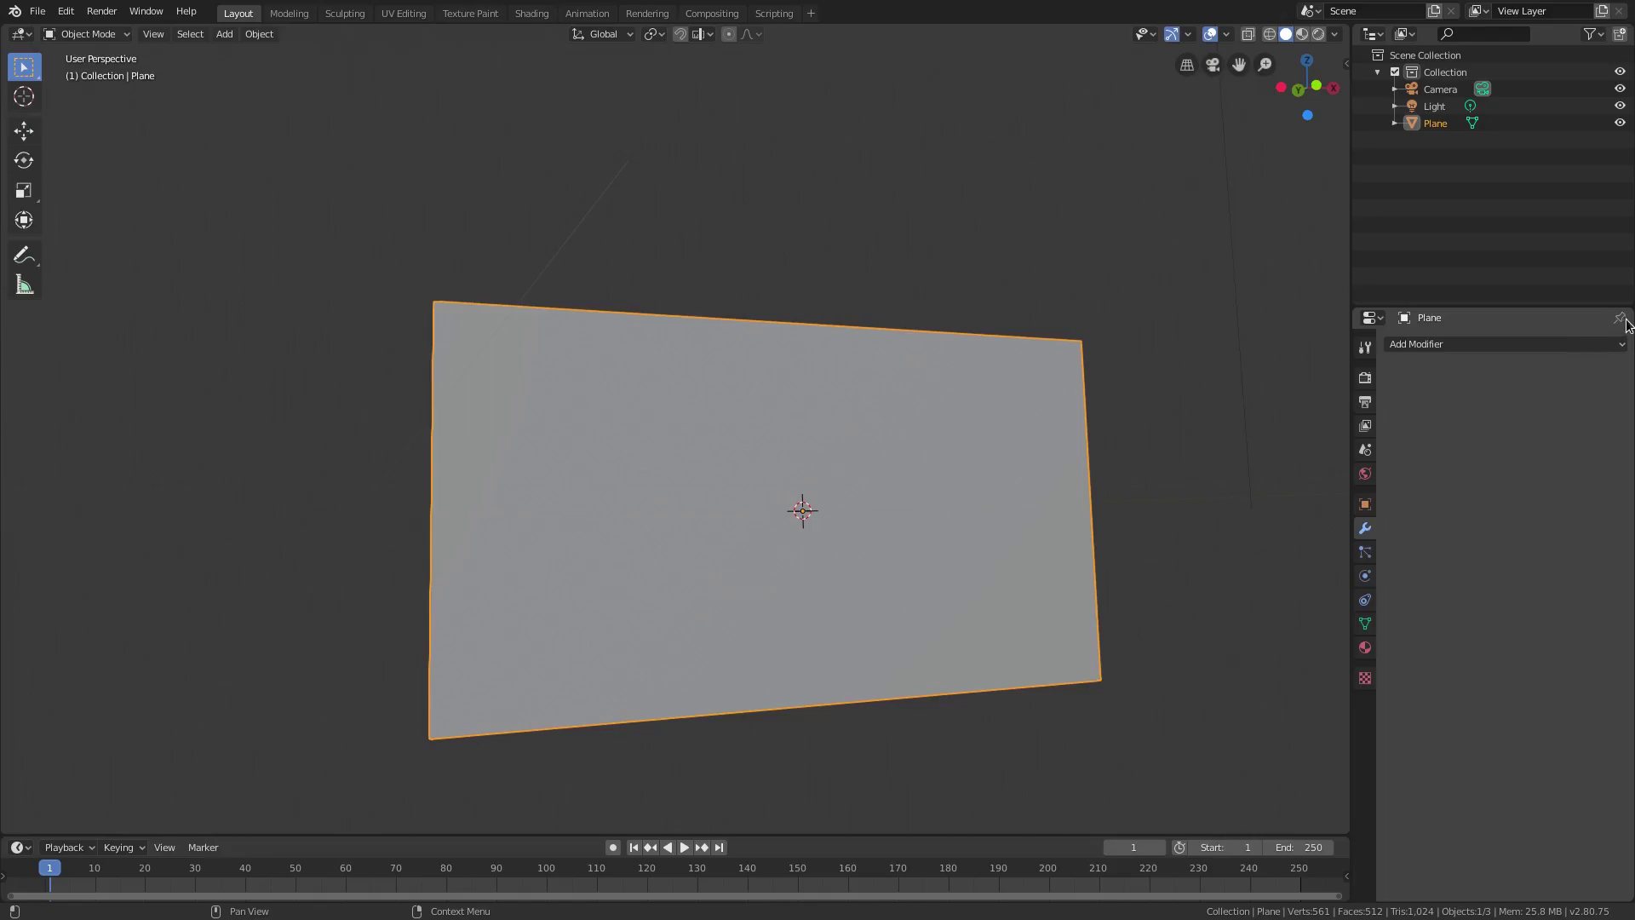
{"action": "left_click", "coordinate": [1577, 345]}
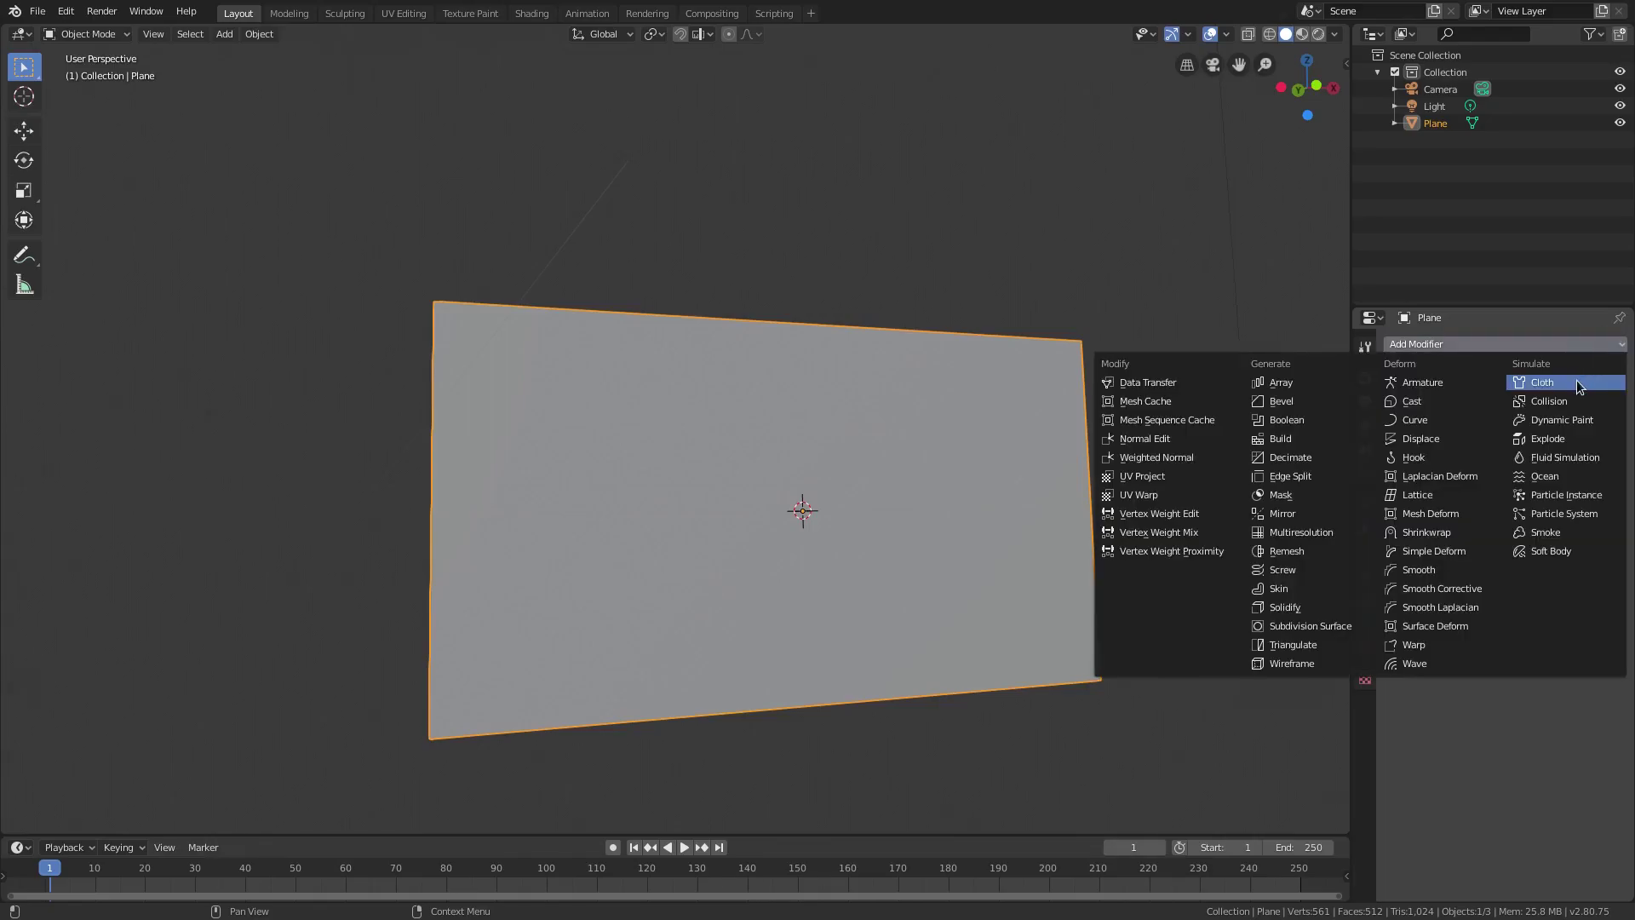
{"action": "left_click", "coordinate": [1577, 380]}
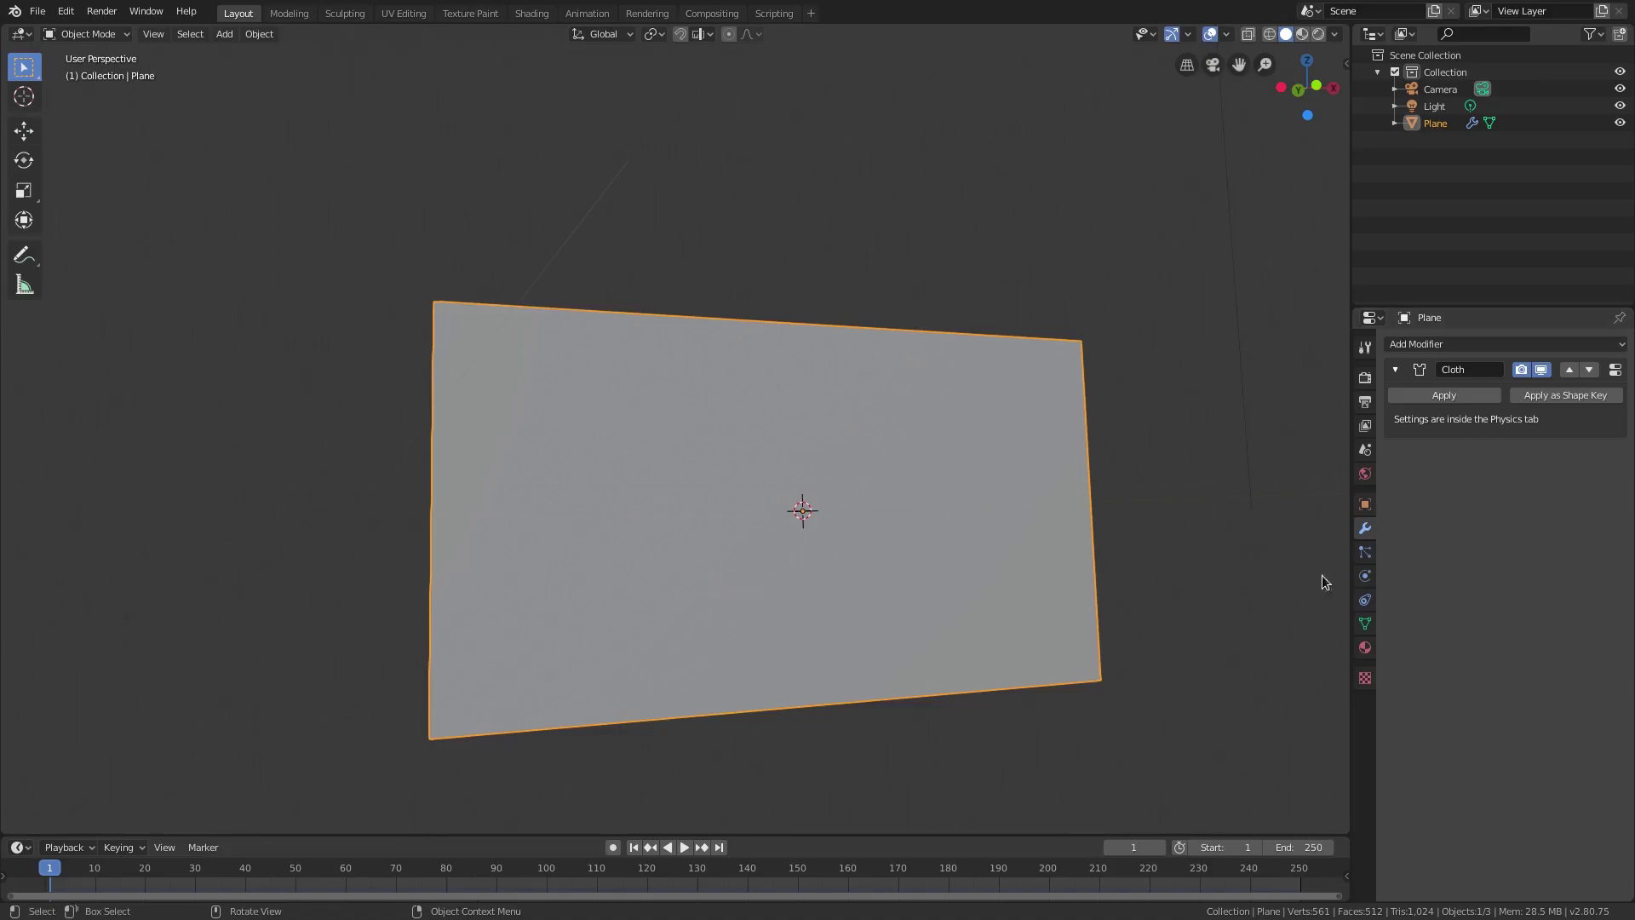
Examine the plane's cloth physics settings, including the physical properties and the available pin groups for its shape
{"action": "left_click", "coordinate": [1365, 576]}
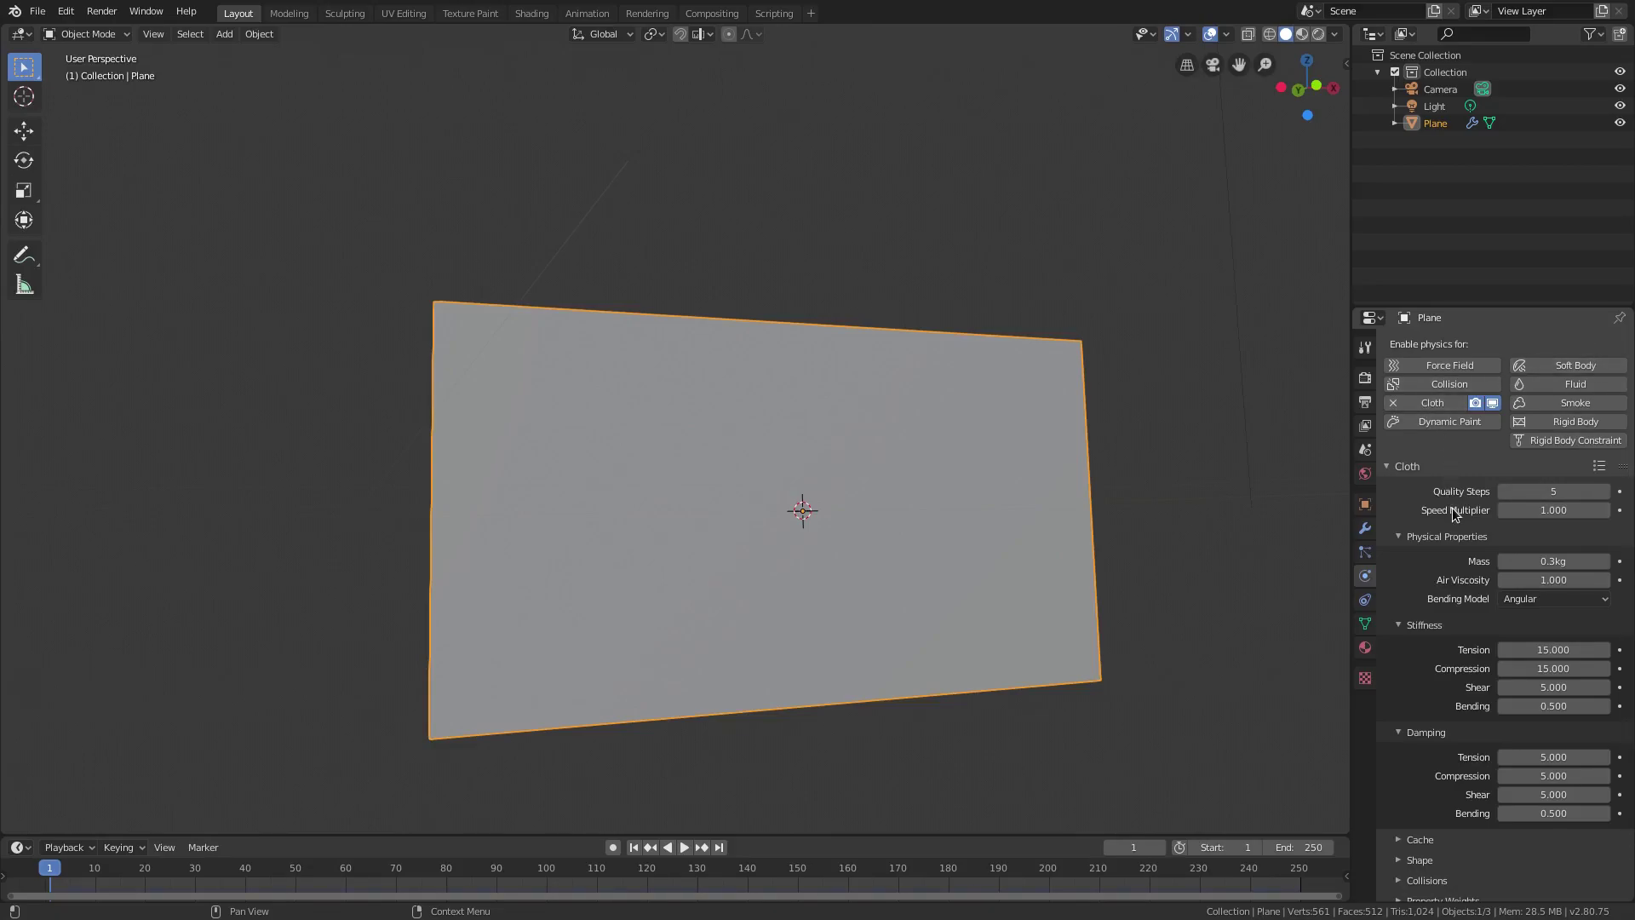
{"action": "scroll", "coordinate": [1472, 562], "scroll_direction": "down", "scroll_amount": 1}
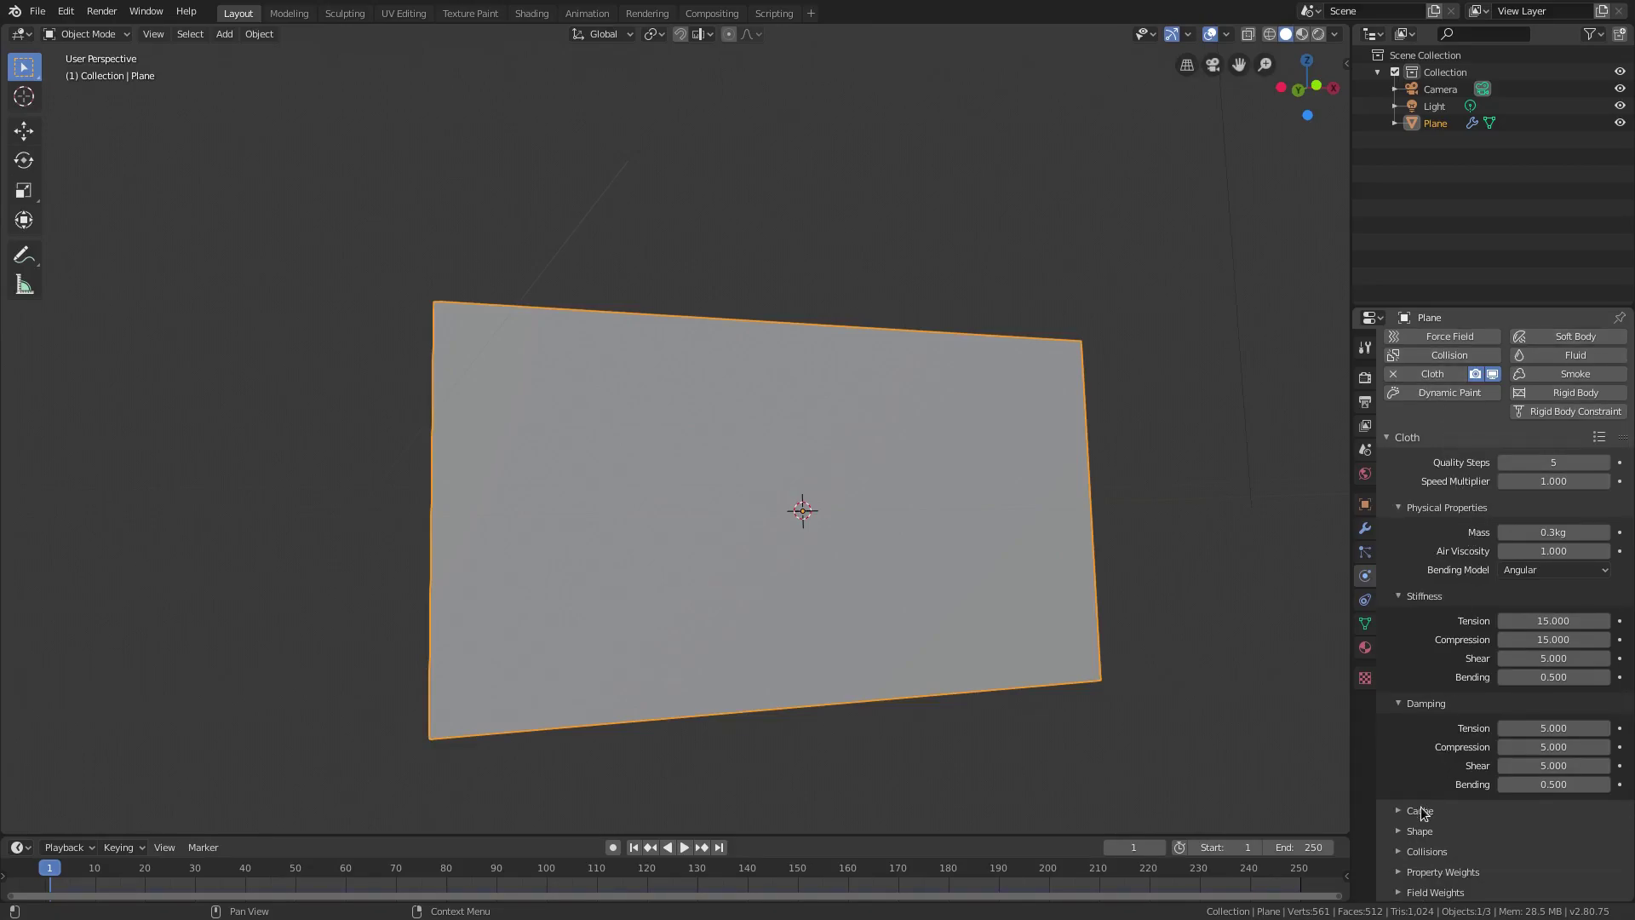
{"action": "left_click", "coordinate": [1405, 437]}
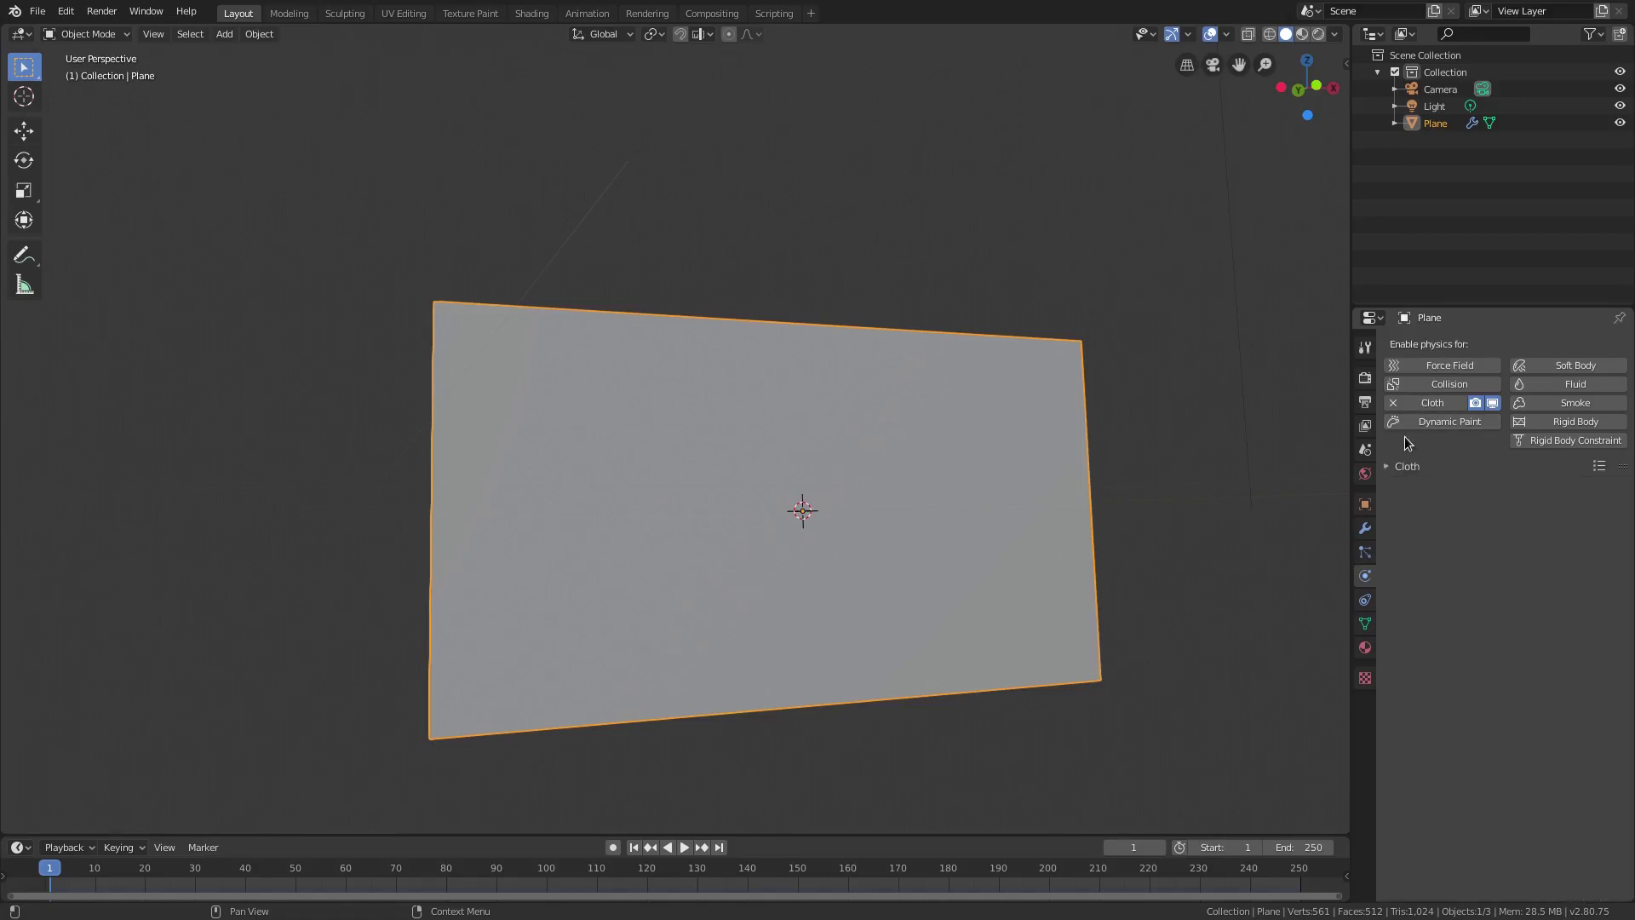
{"action": "left_click", "coordinate": [1398, 465]}
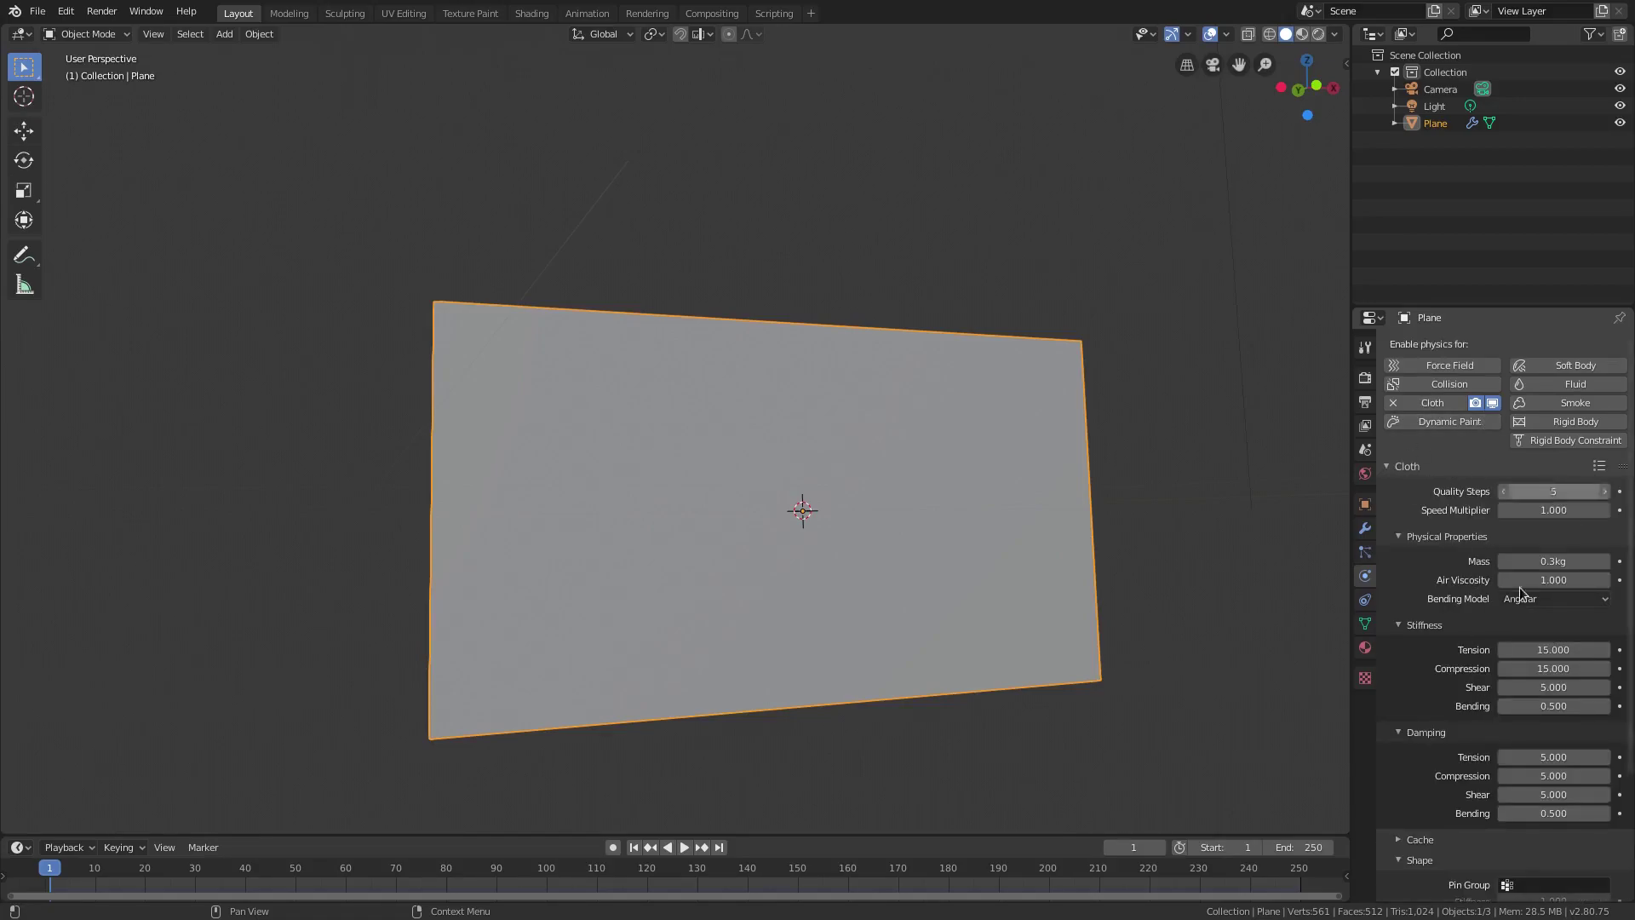
{"action": "scroll", "coordinate": [1465, 648], "scroll_direction": "down", "scroll_amount": 2}
{"action": "scroll", "coordinate": [1465, 647], "scroll_direction": "up", "scroll_amount": 2}
{"action": "left_click", "coordinate": [1426, 536]}
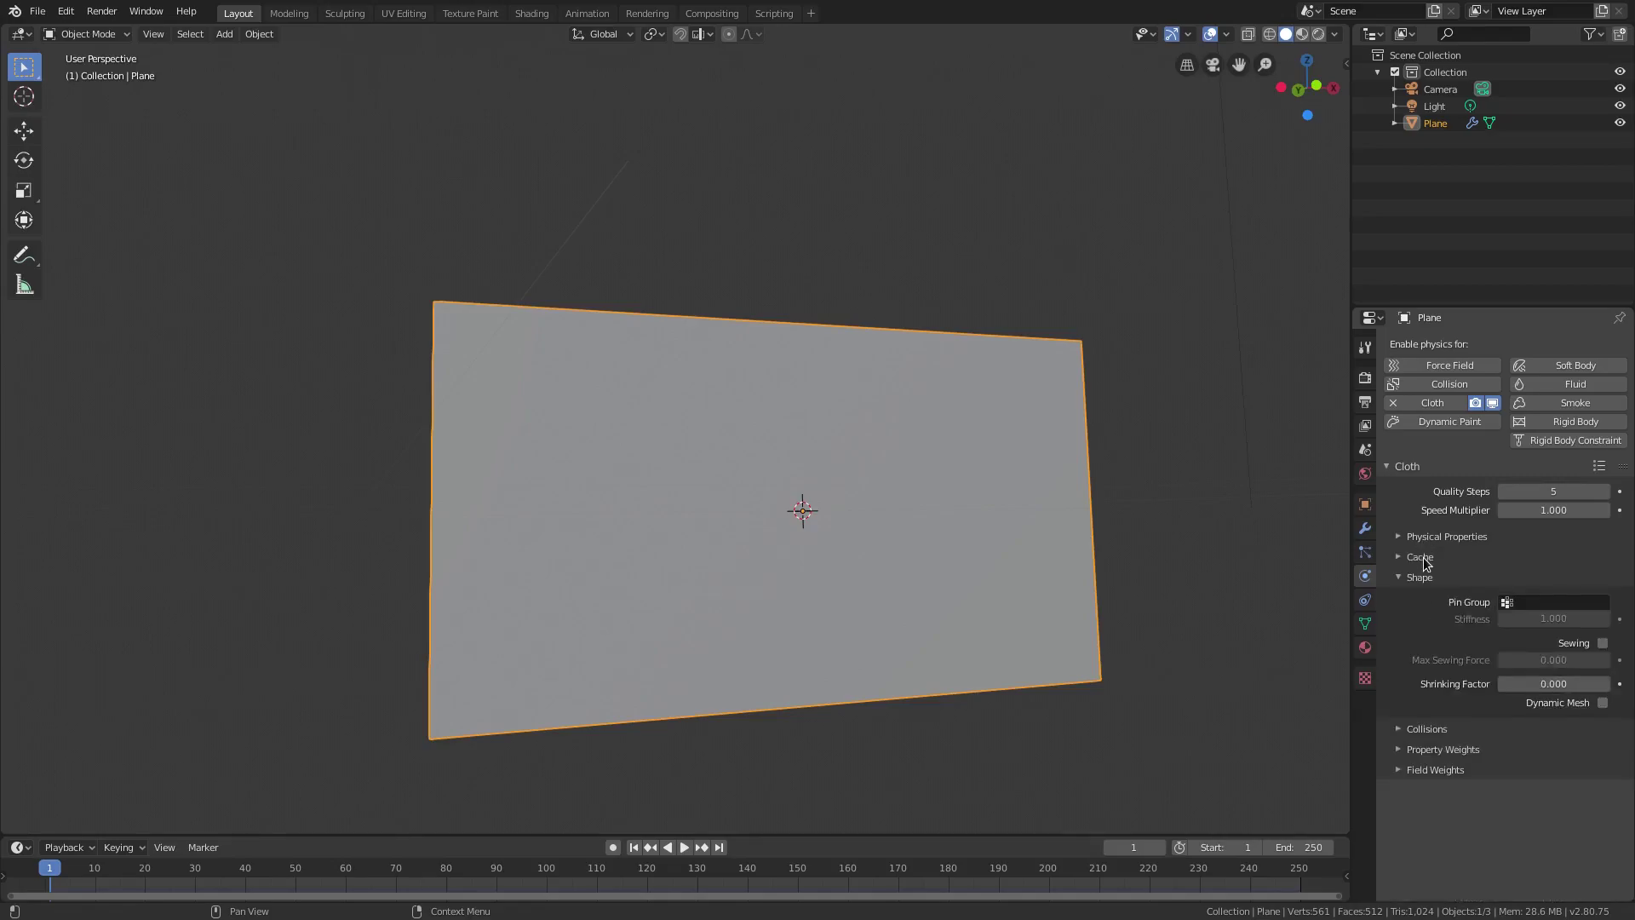
{"action": "left_click", "coordinate": [1432, 540]}
{"action": "left_click", "coordinate": [1434, 538]}
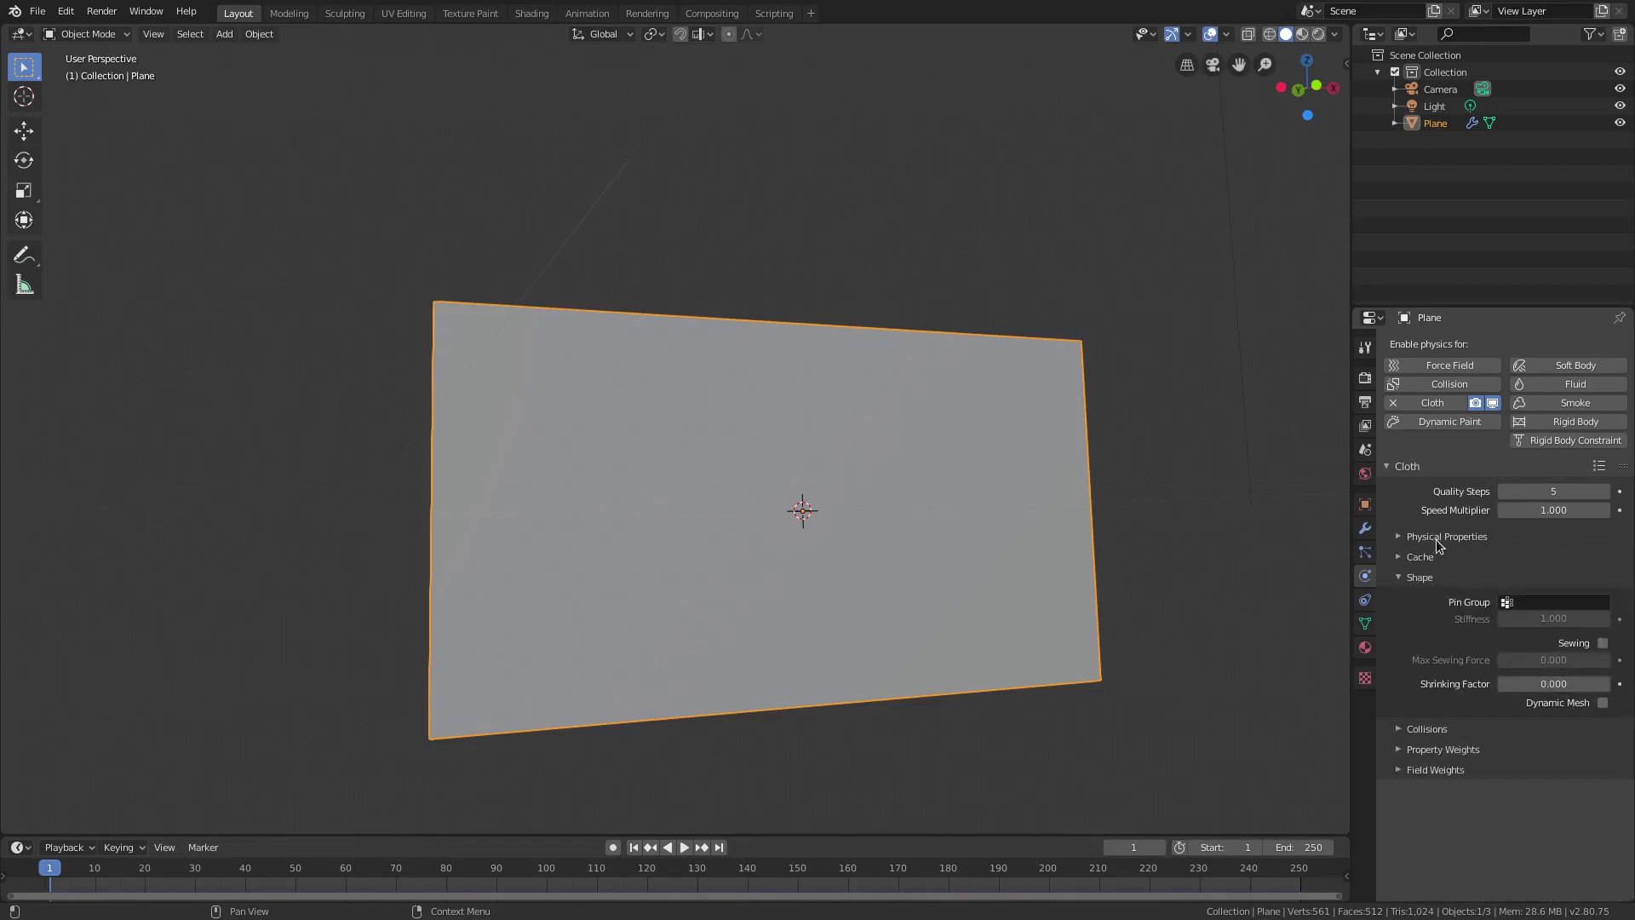
{"action": "left_click", "coordinate": [1538, 601]}
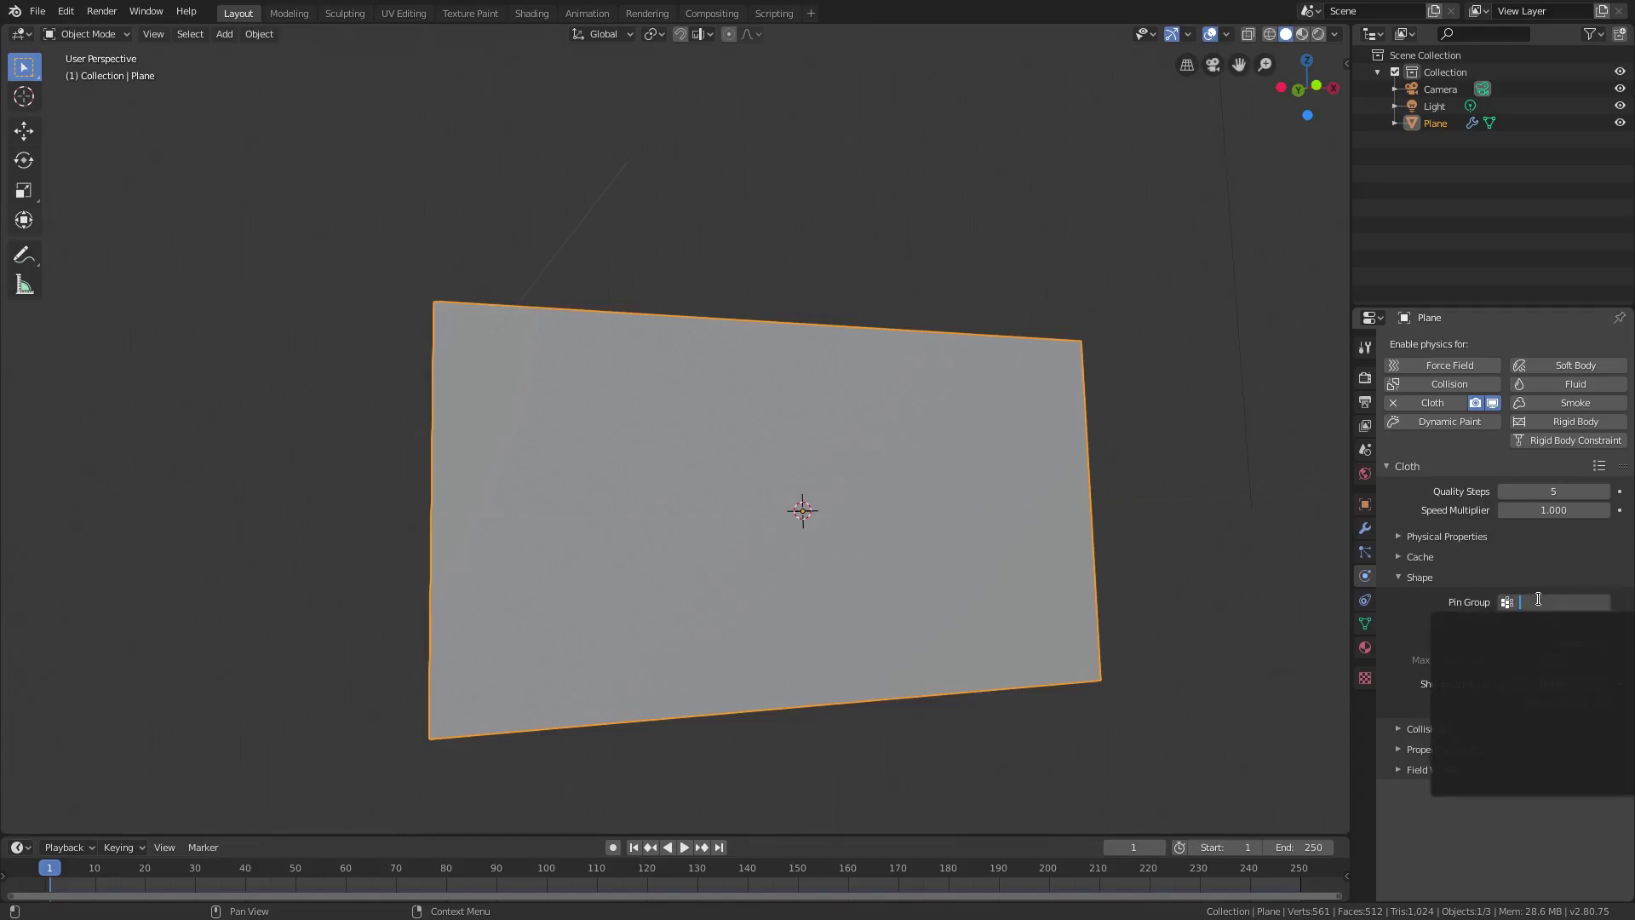
{"action": "left_click", "coordinate": [637, 506]}
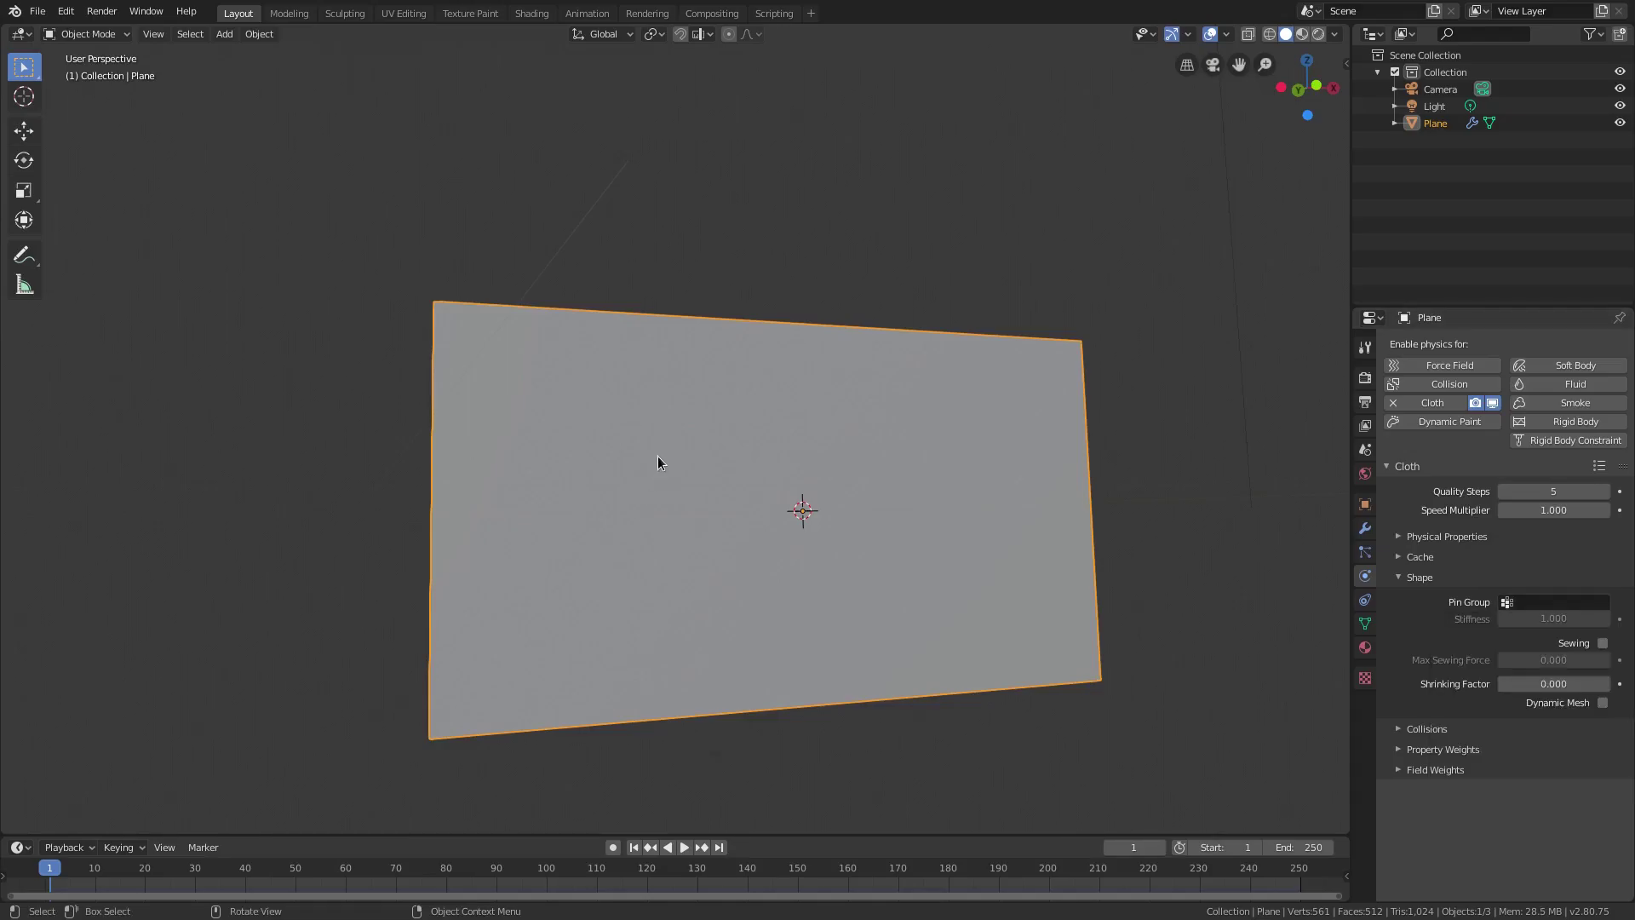
Enter Edit Mode on the plane and select the full column of vertices along its left edge
{"action": "key", "text": "Tab"}
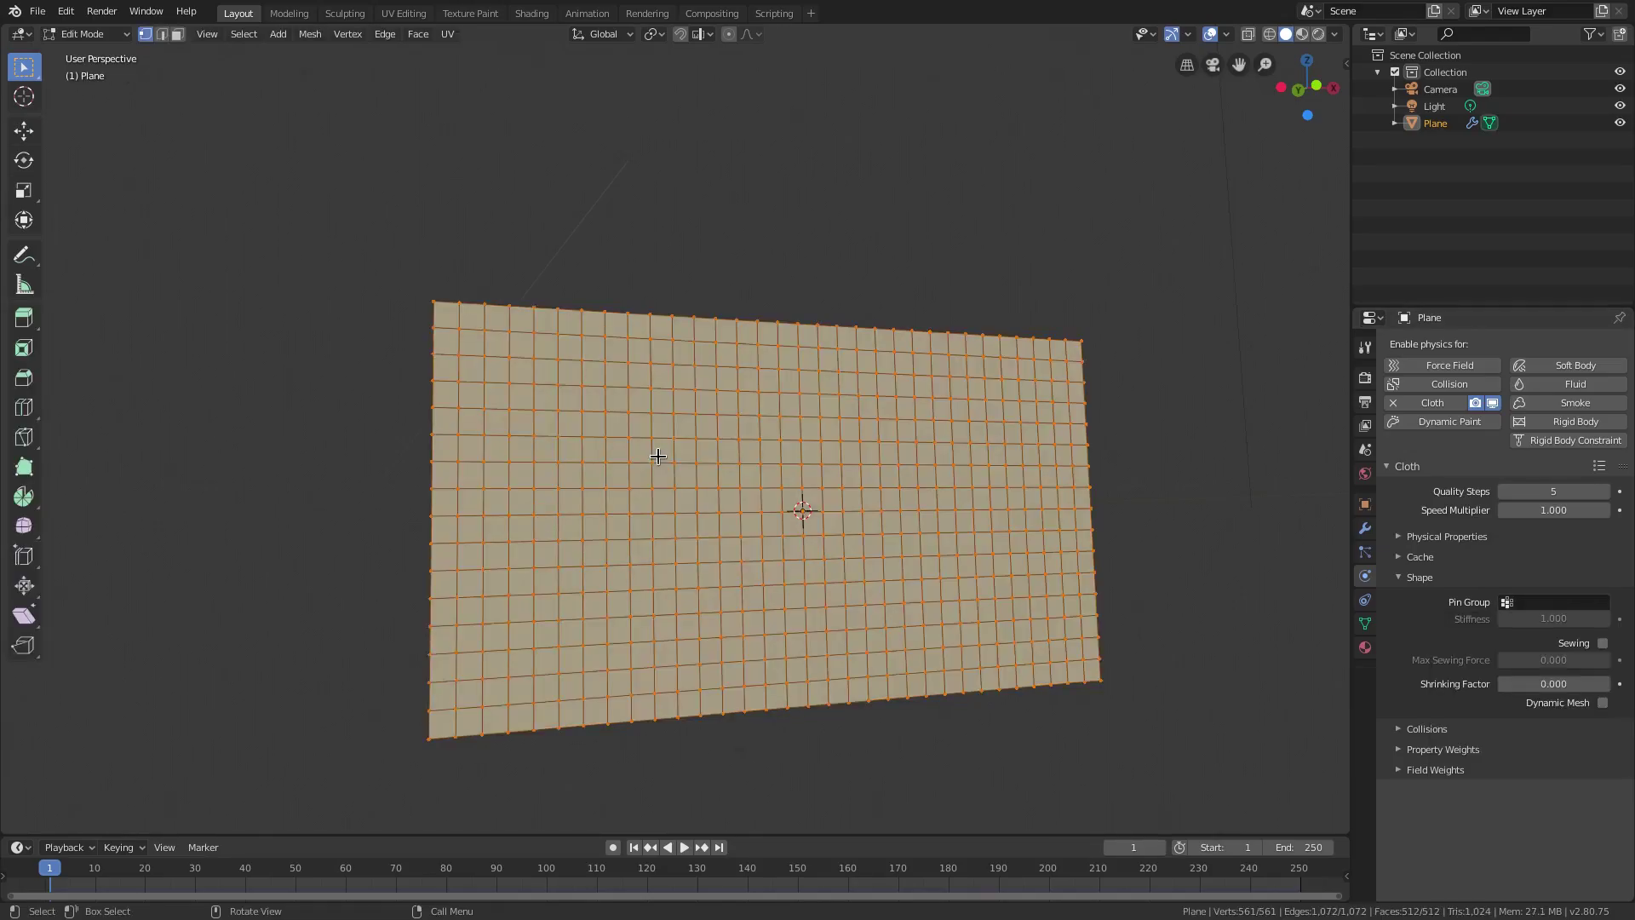
{"action": "left_click", "coordinate": [431, 490]}
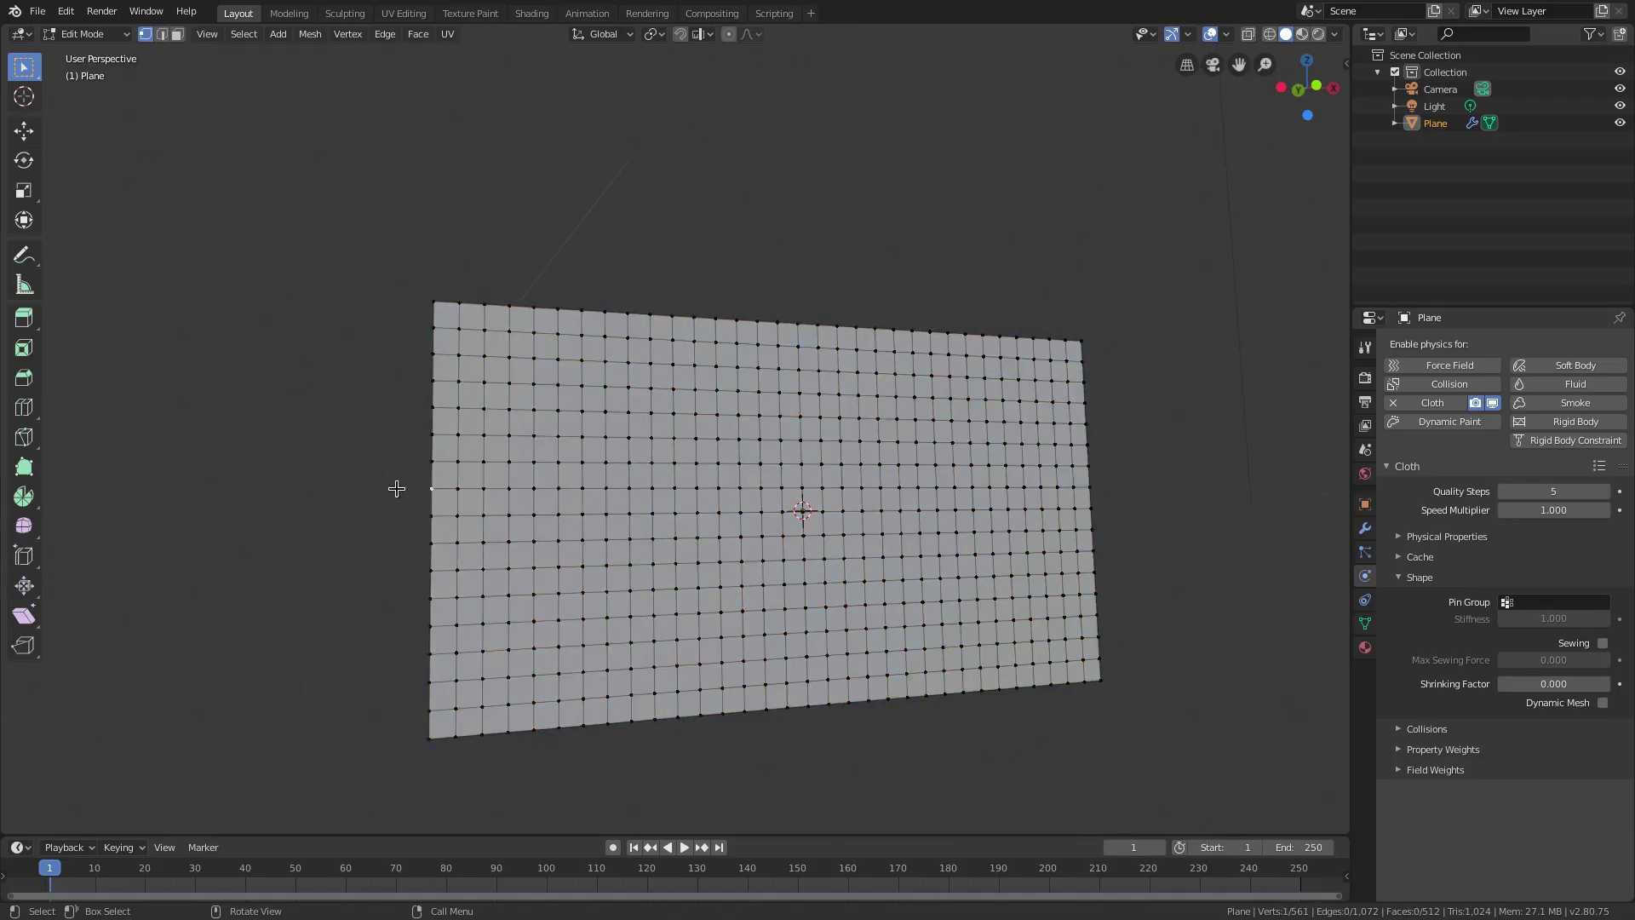
{"action": "left_click", "coordinate": [427, 456], "text": "alt"}
{"action": "middle_click_drag", "start_coordinate": [423, 643], "coordinate": [494, 617], "text": "shift"}
Create a vertex group named "flag buddy pins" and assign the selected left-edge vertices to it
{"action": "left_click", "coordinate": [1365, 554]}
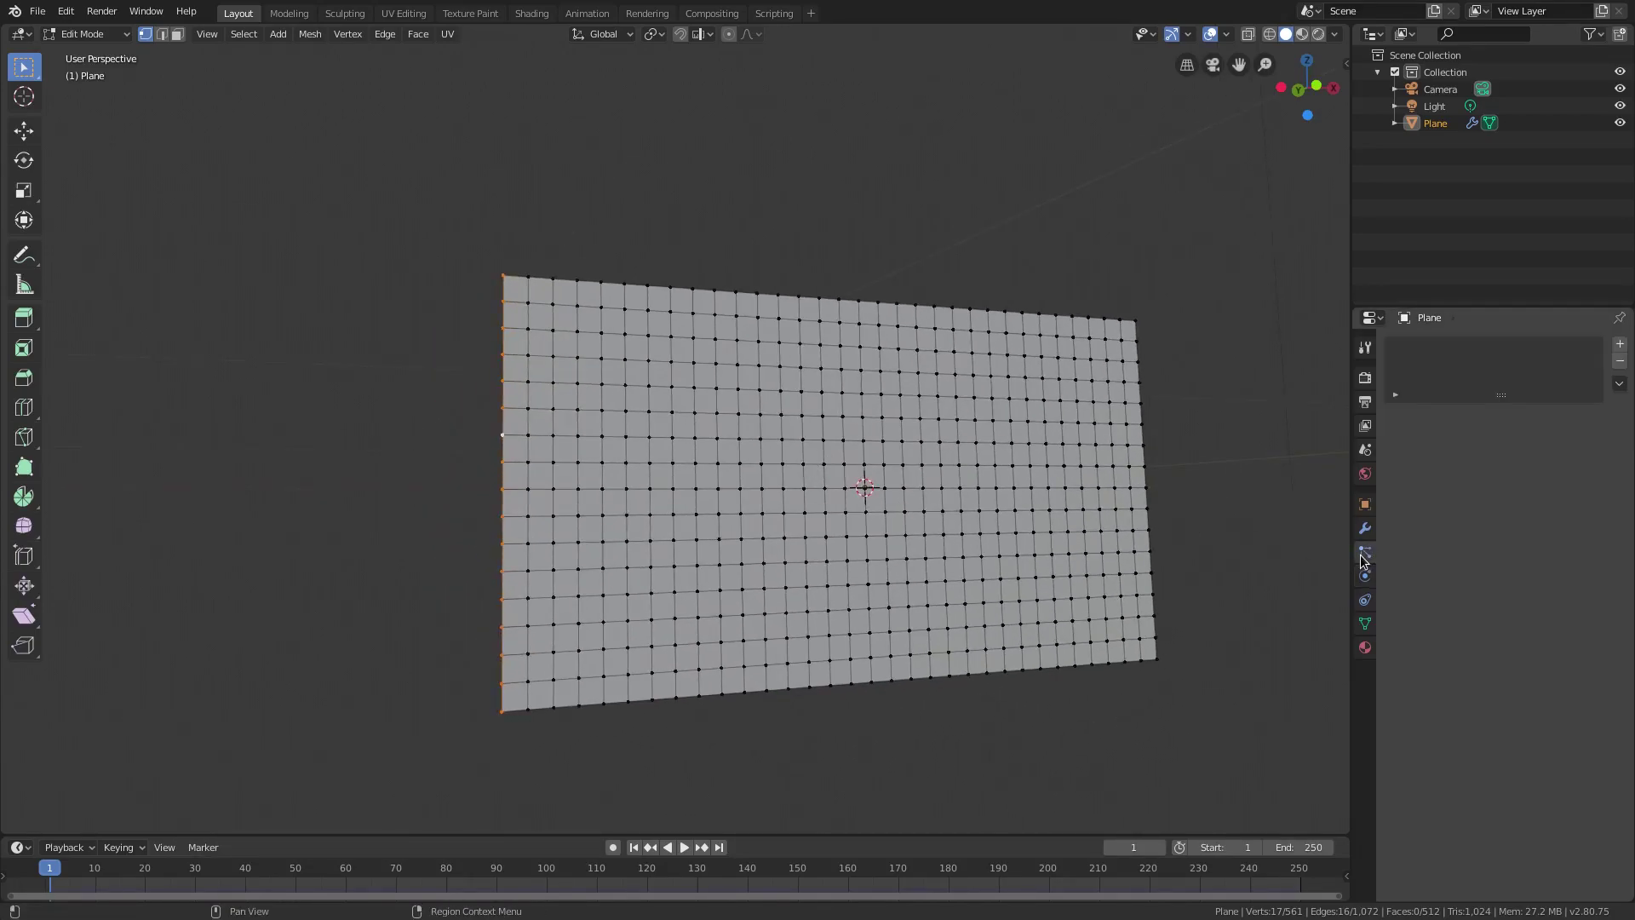
{"action": "left_click", "coordinate": [1365, 529]}
{"action": "left_click", "coordinate": [1367, 600]}
{"action": "left_click", "coordinate": [1366, 624]}
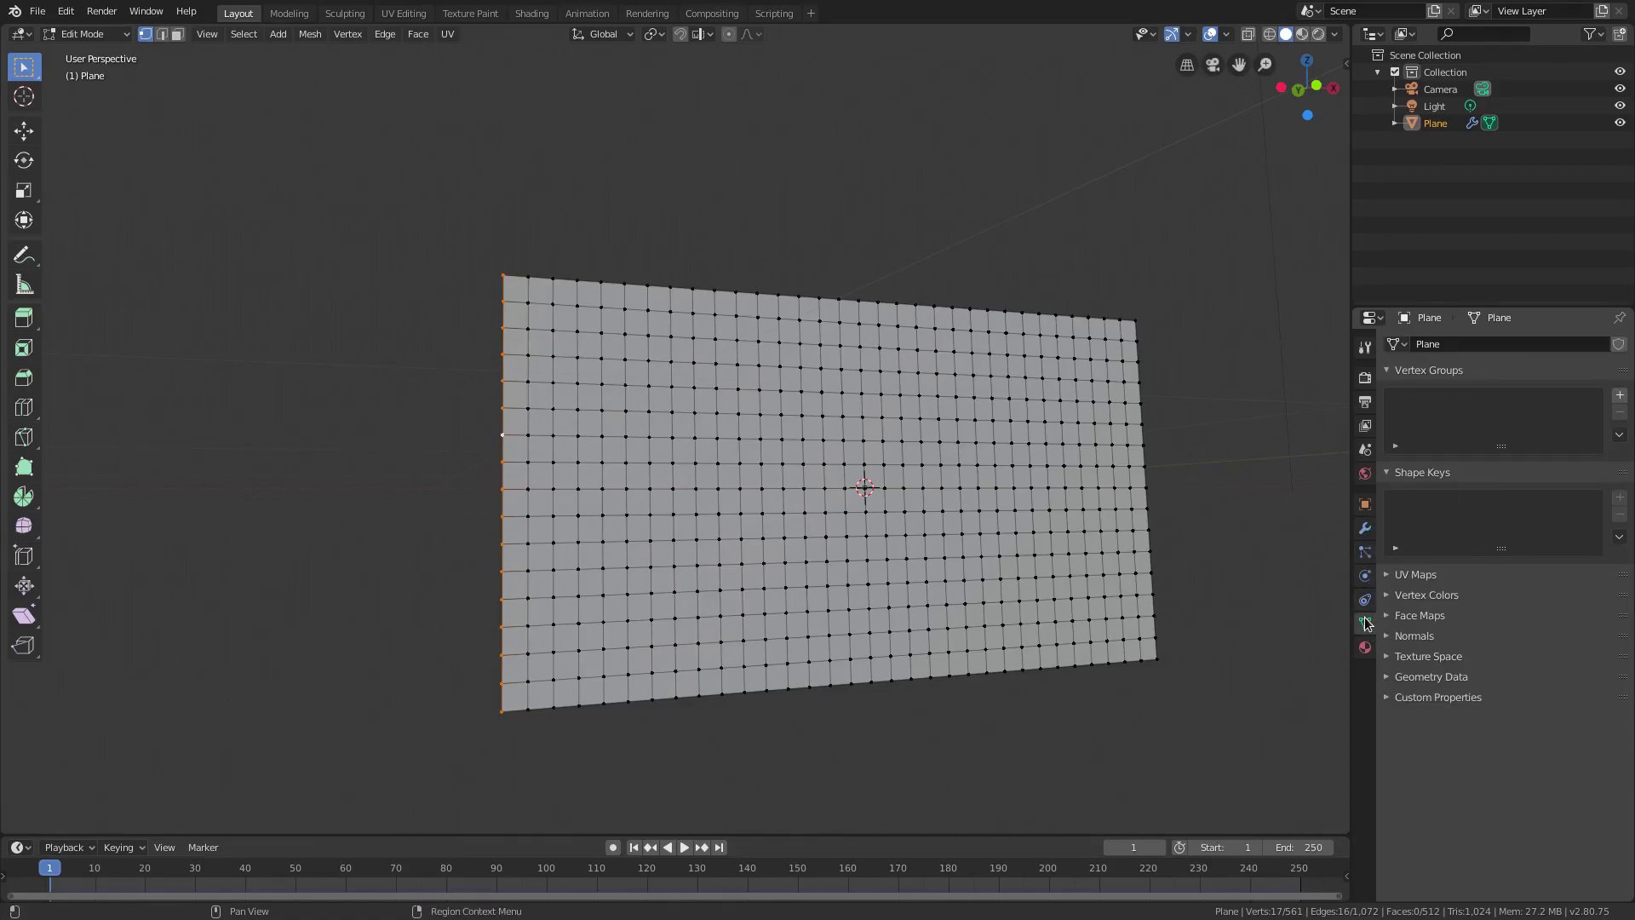
{"action": "left_click", "coordinate": [1620, 394]}
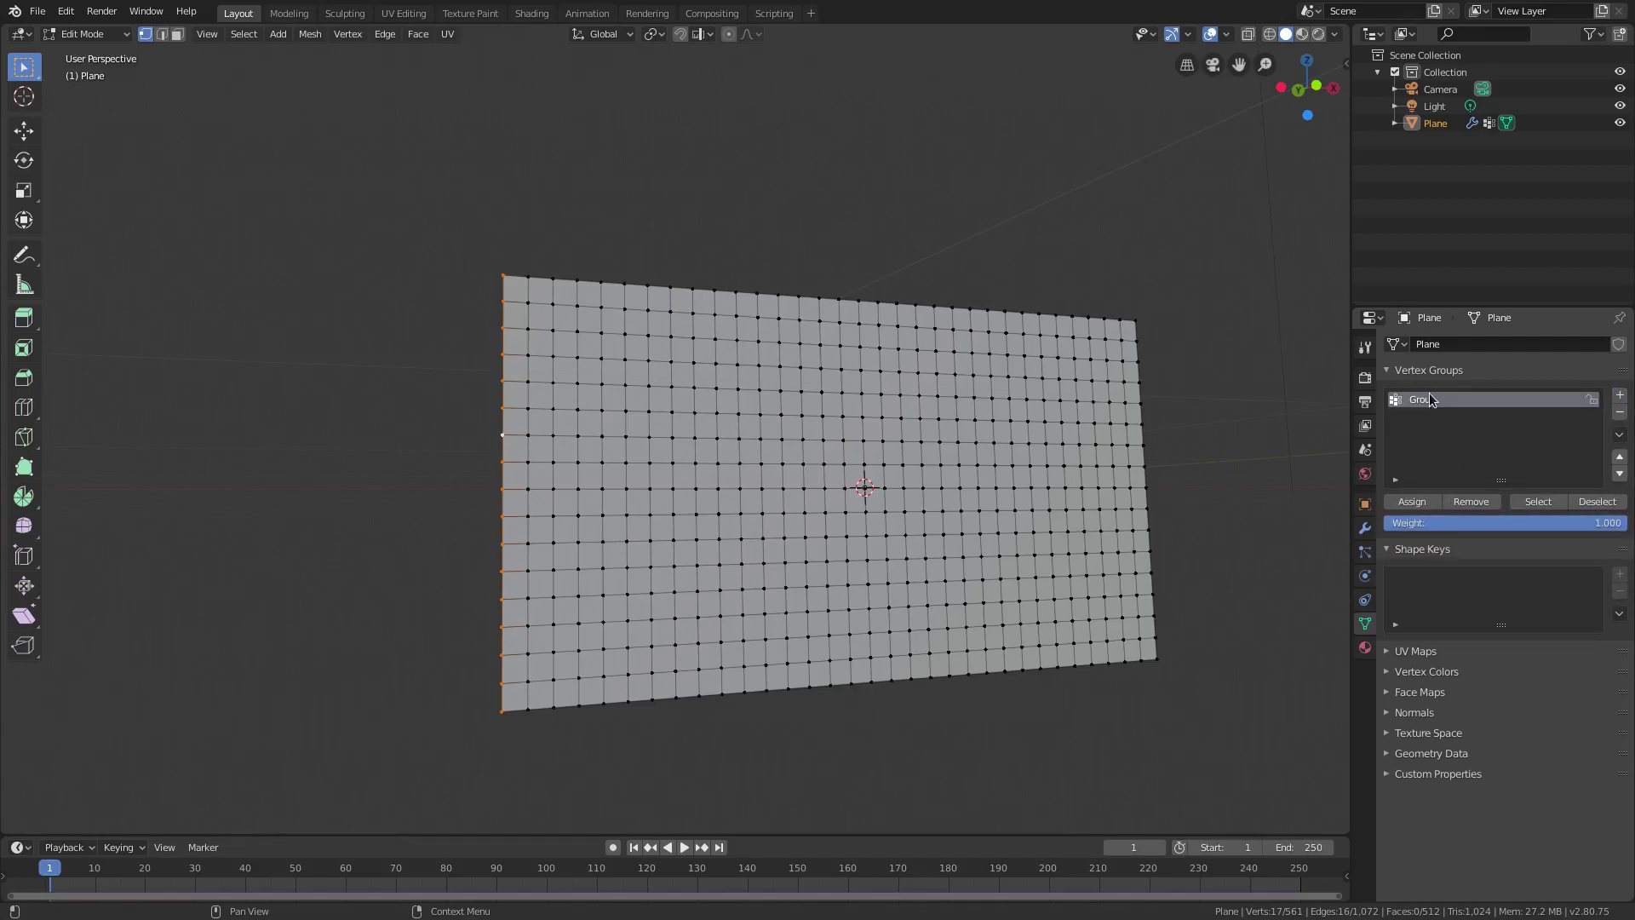
{"action": "type", "text": "flag_buddy pins"}
{"action": "key", "text": "Return"}
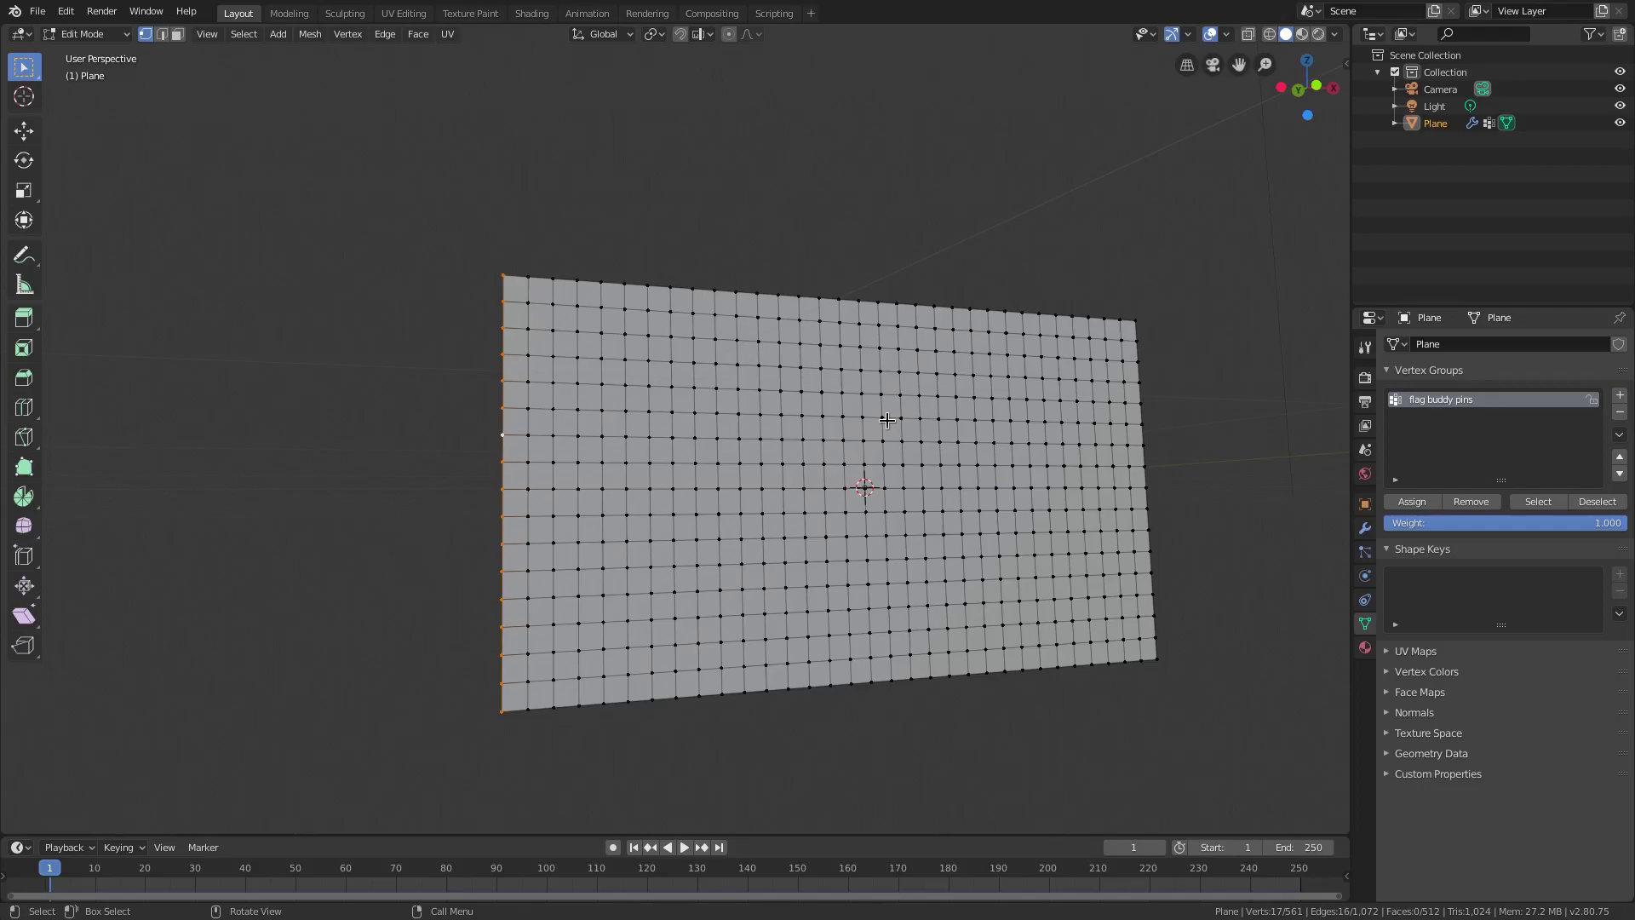
{"action": "middle_click_drag", "start_coordinate": [886, 420], "coordinate": [923, 423], "text": "shift"}
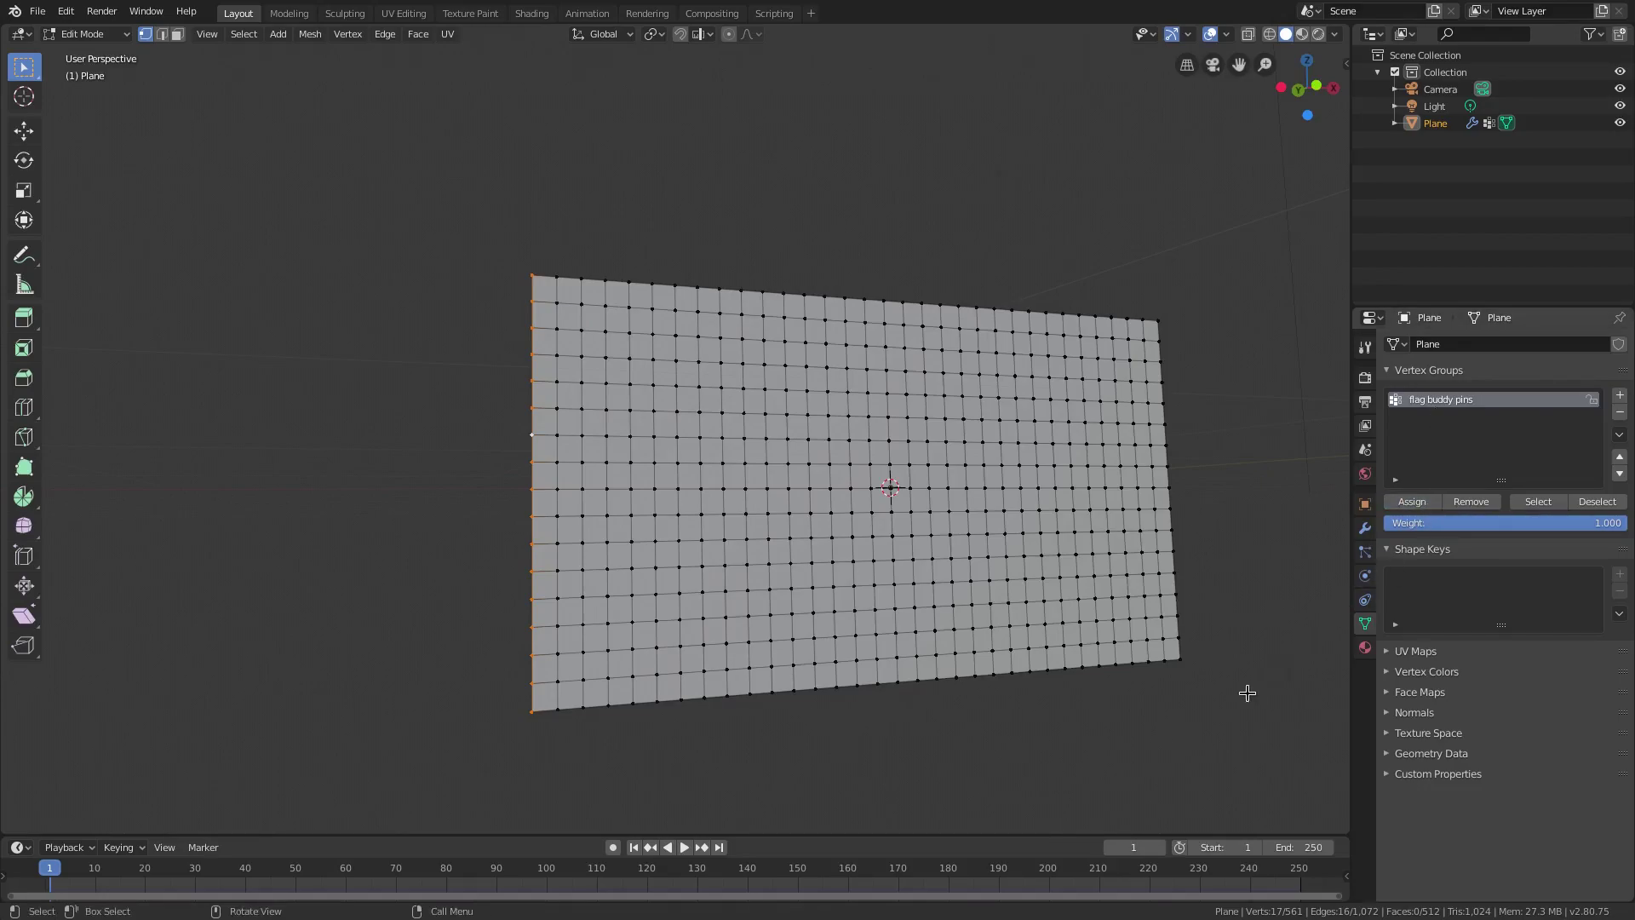
{"action": "left_click", "coordinate": [1411, 502]}
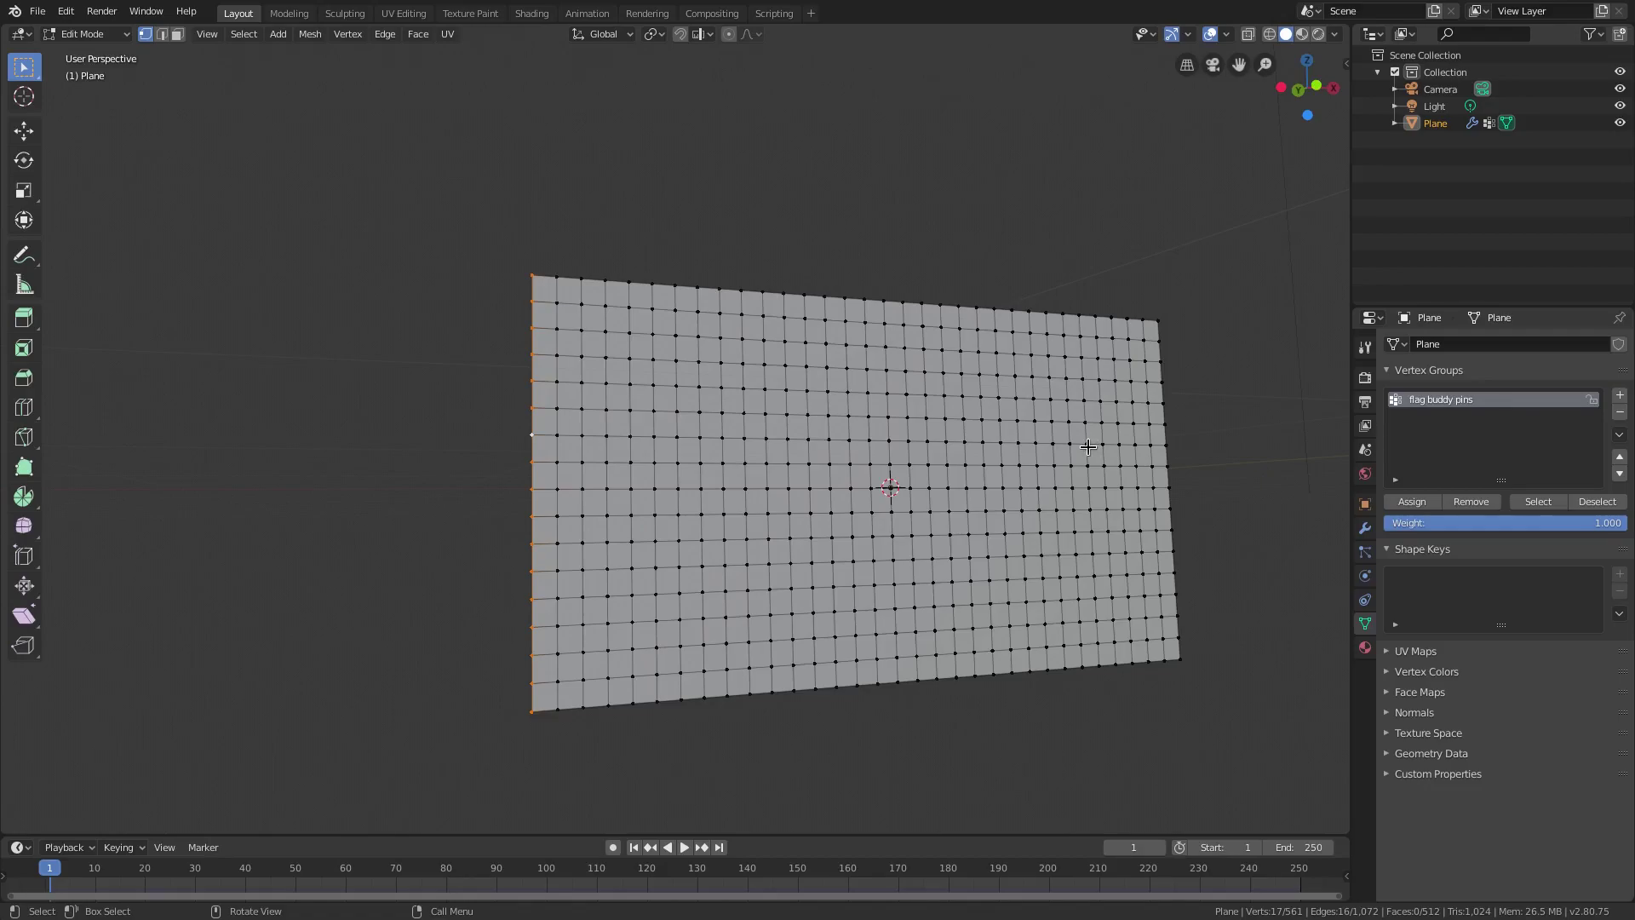
Return to Object Mode and set the cloth's pin group to "flag buddy pins"
{"action": "key", "text": "Tab"}
{"action": "left_click", "coordinate": [1366, 576]}
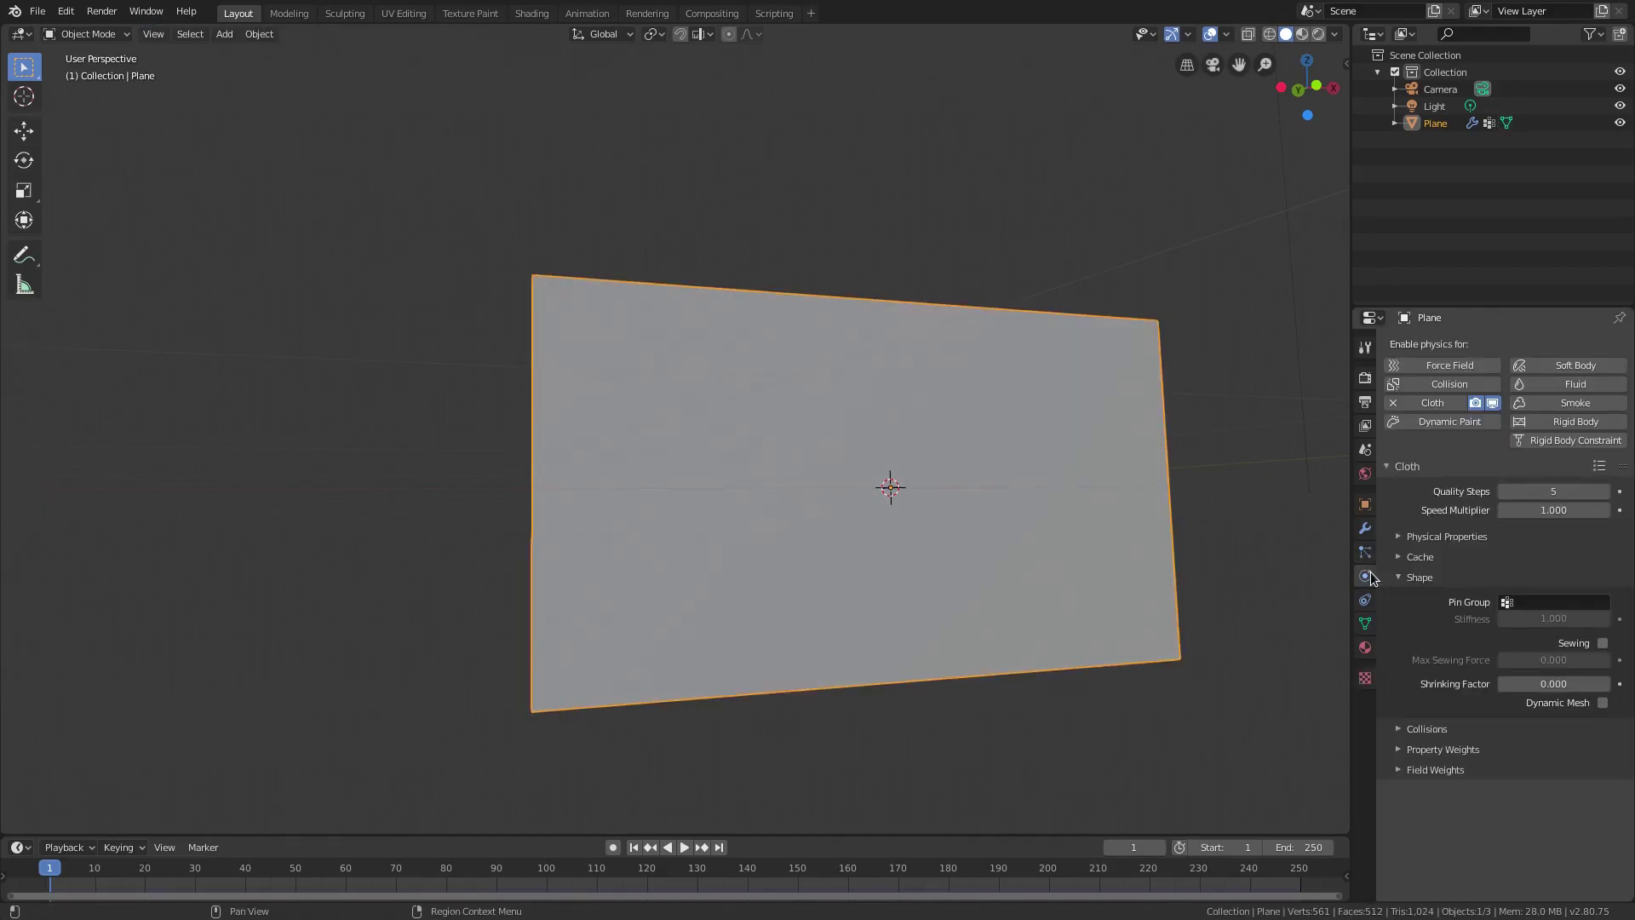
{"action": "left_click", "coordinate": [1530, 600]}
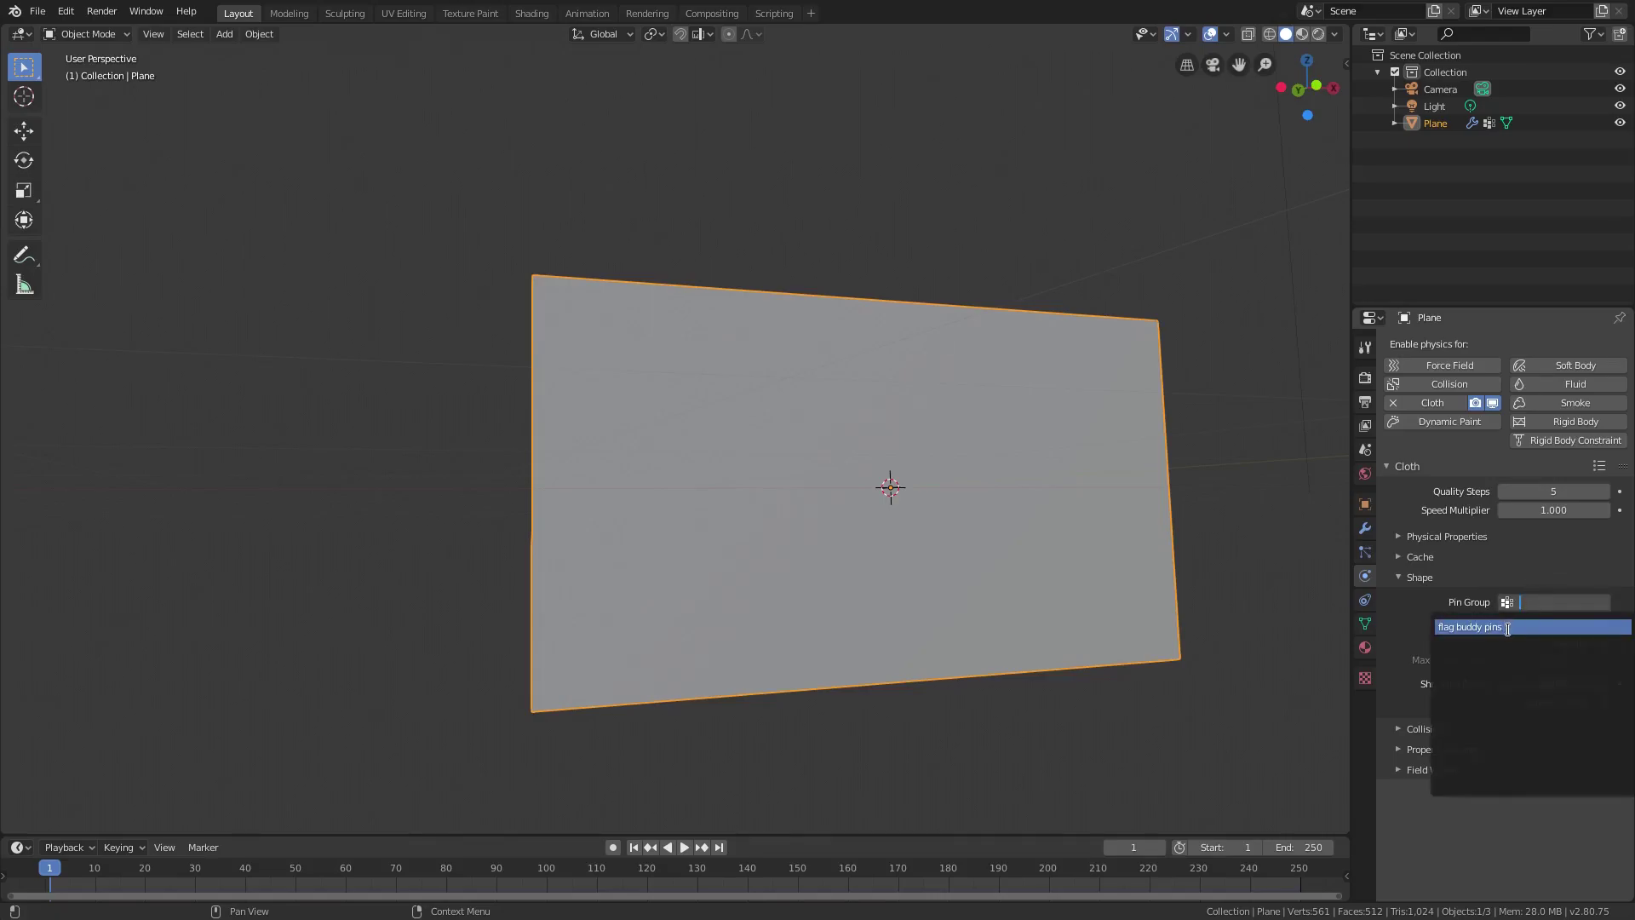
{"action": "left_click", "coordinate": [1508, 628]}
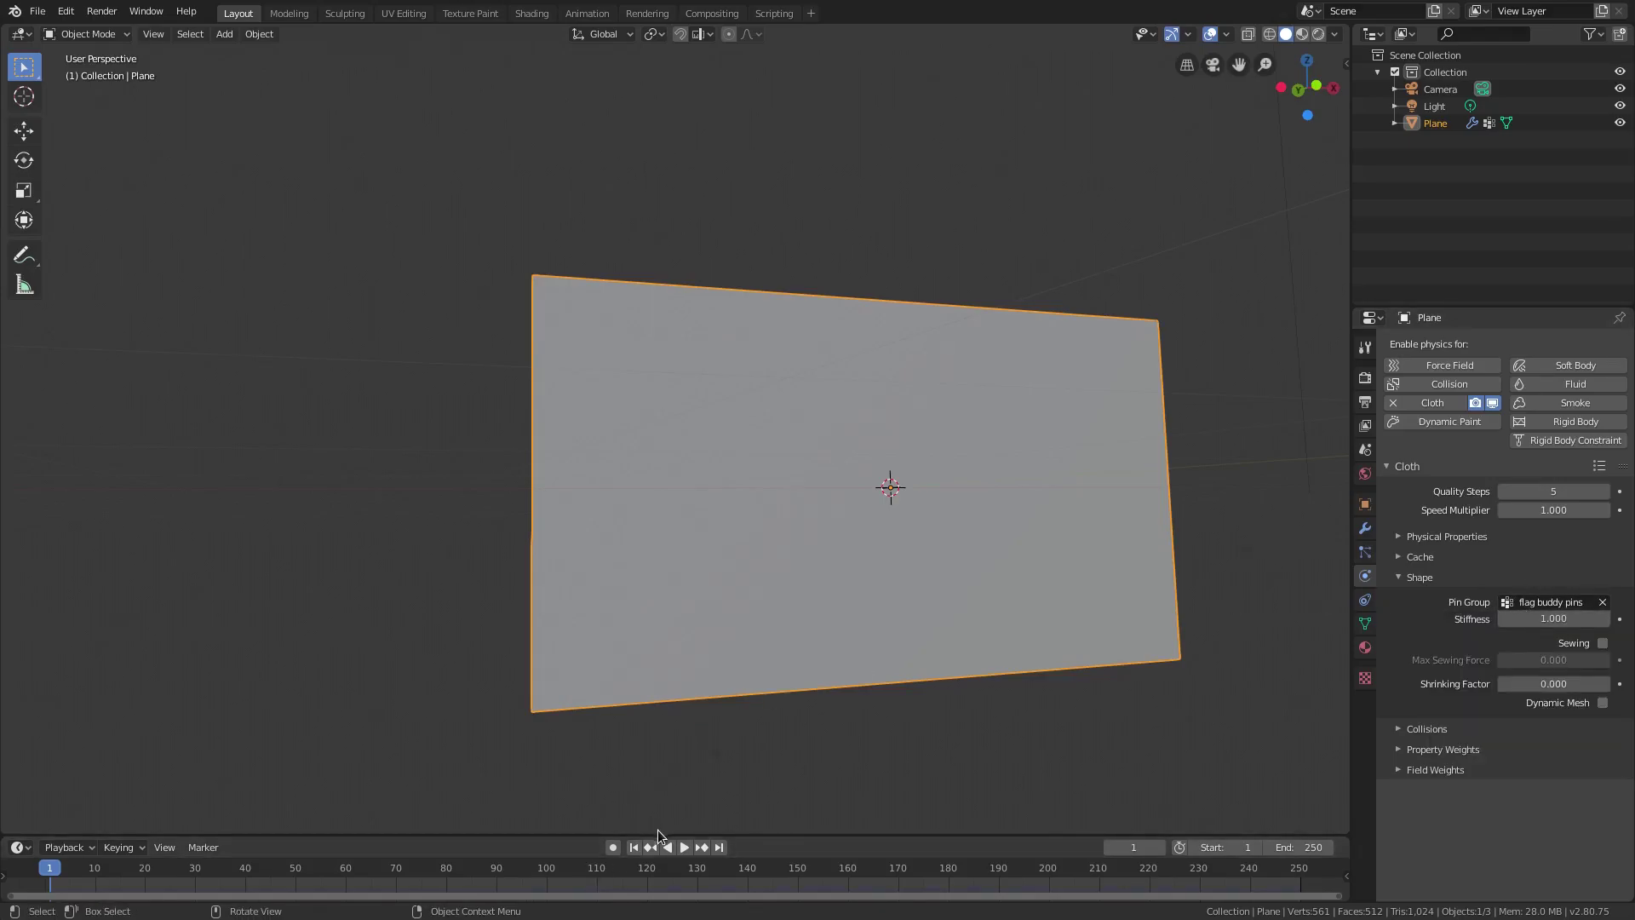
Enlarge the timeline and play the cloth simulation to watch how the pinned plane falls
{"action": "left_click_drag", "start_coordinate": [656, 835], "coordinate": [666, 795]}
{"action": "left_click", "coordinate": [686, 813]}
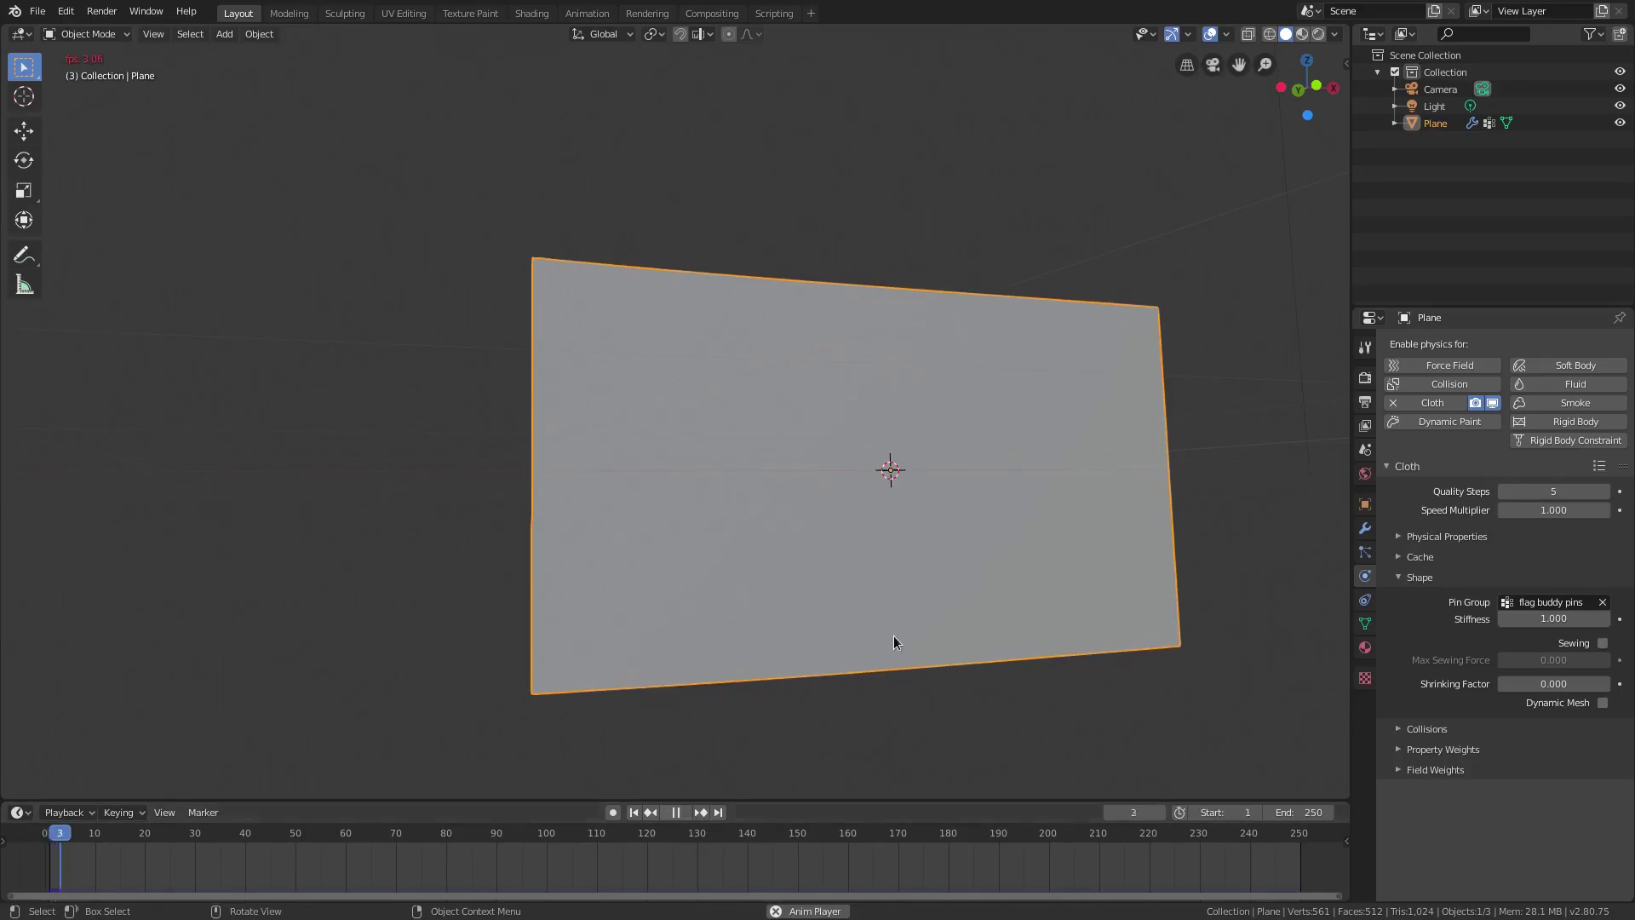
{"action": "middle_click_drag", "start_coordinate": [1015, 649], "coordinate": [490, 300]}
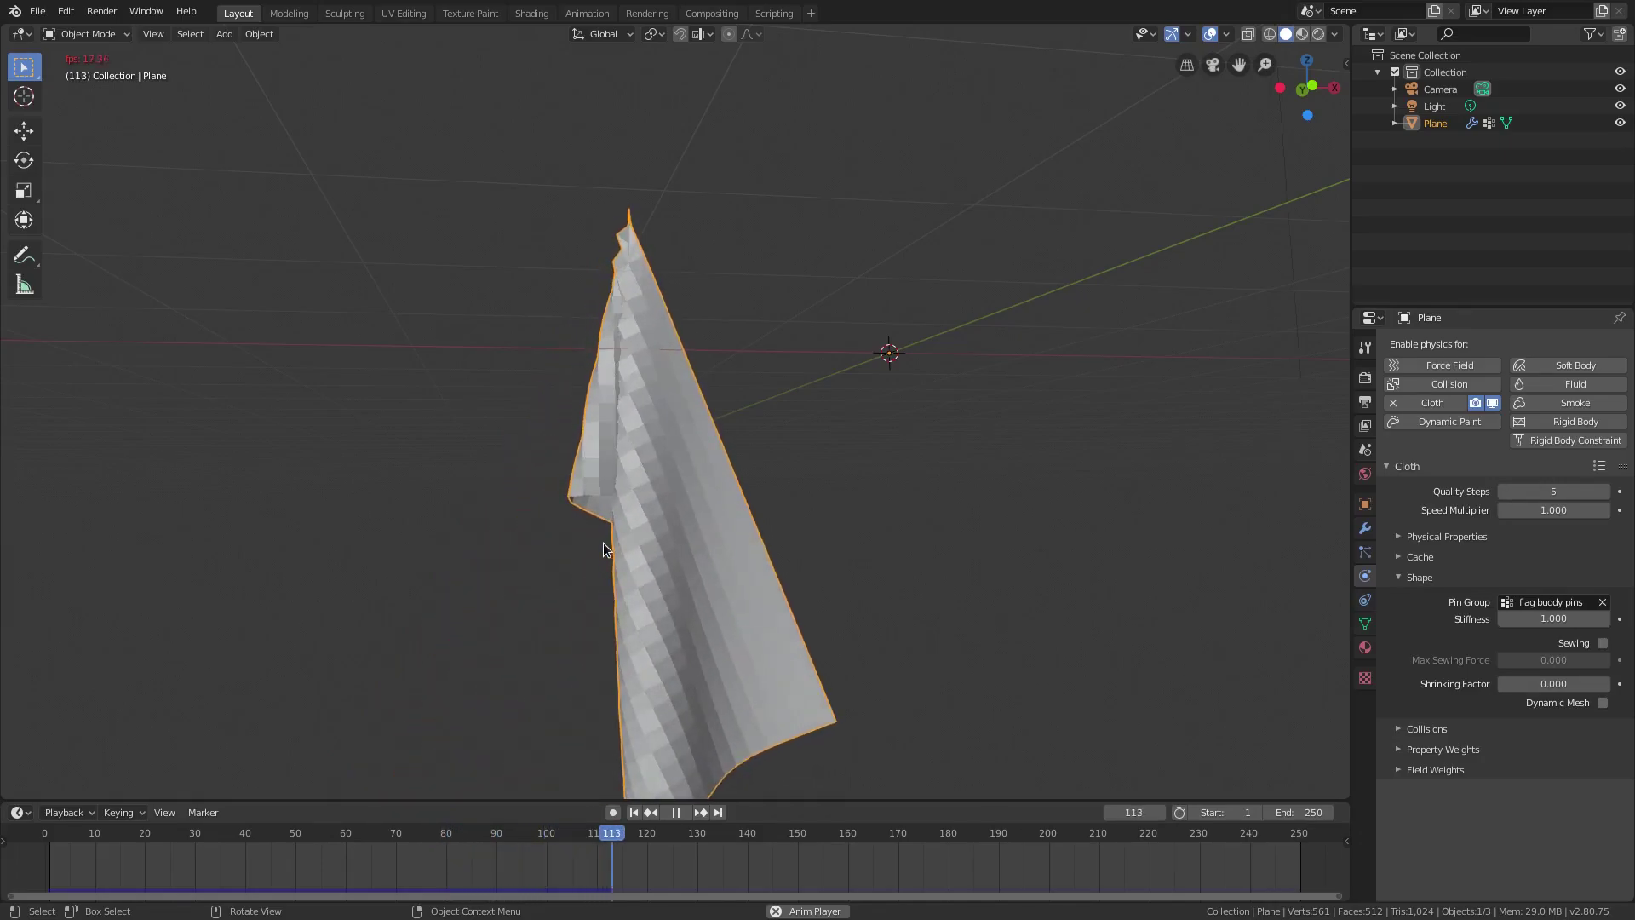
Clear the cloth's pin group during playback and reassign "flag buddy pins" to it
{"action": "left_click", "coordinate": [1602, 602]}
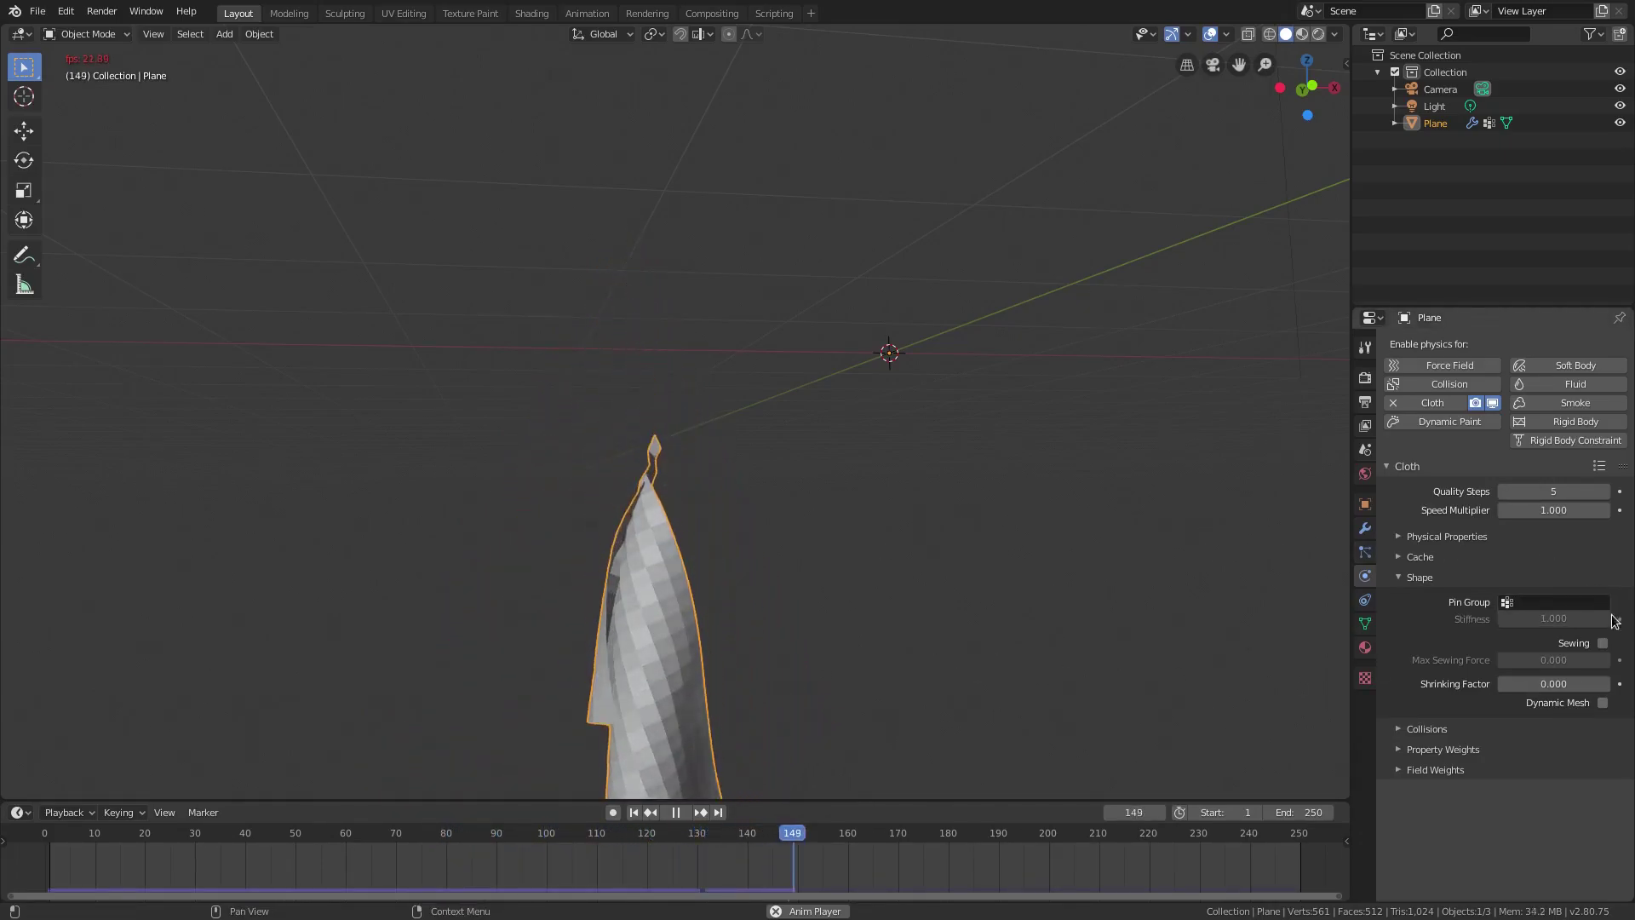
{"action": "left_click", "coordinate": [1558, 601]}
{"action": "left_click", "coordinate": [1504, 632]}
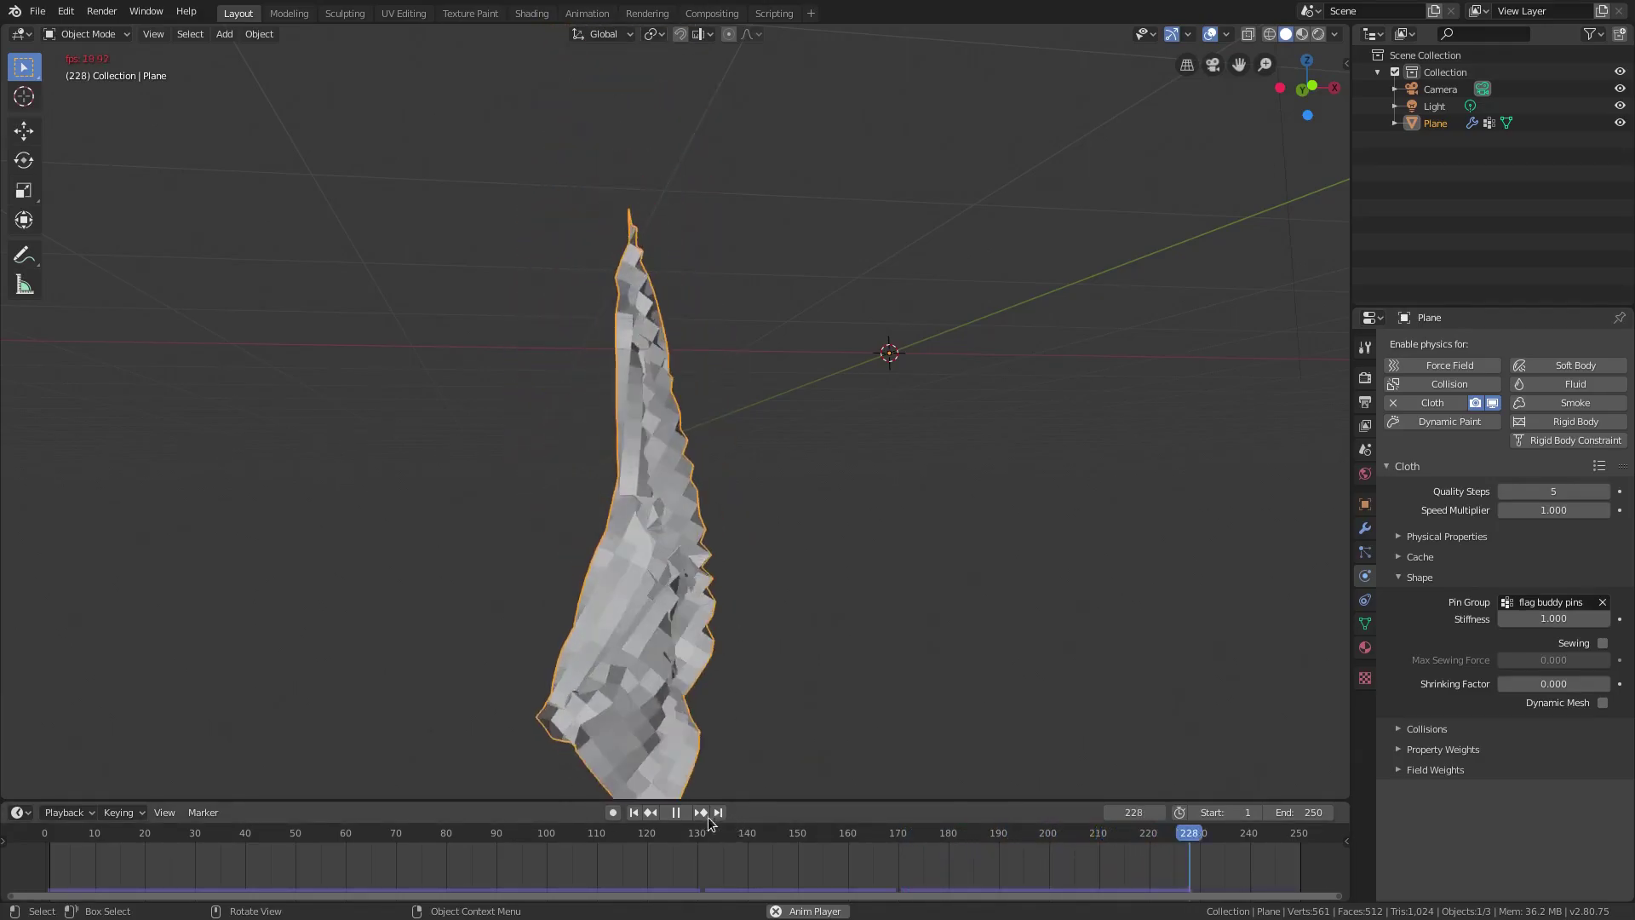
Restart the simulation from the beginning and apply smooth shading to the cloth plane
{"action": "left_click", "coordinate": [652, 812]}
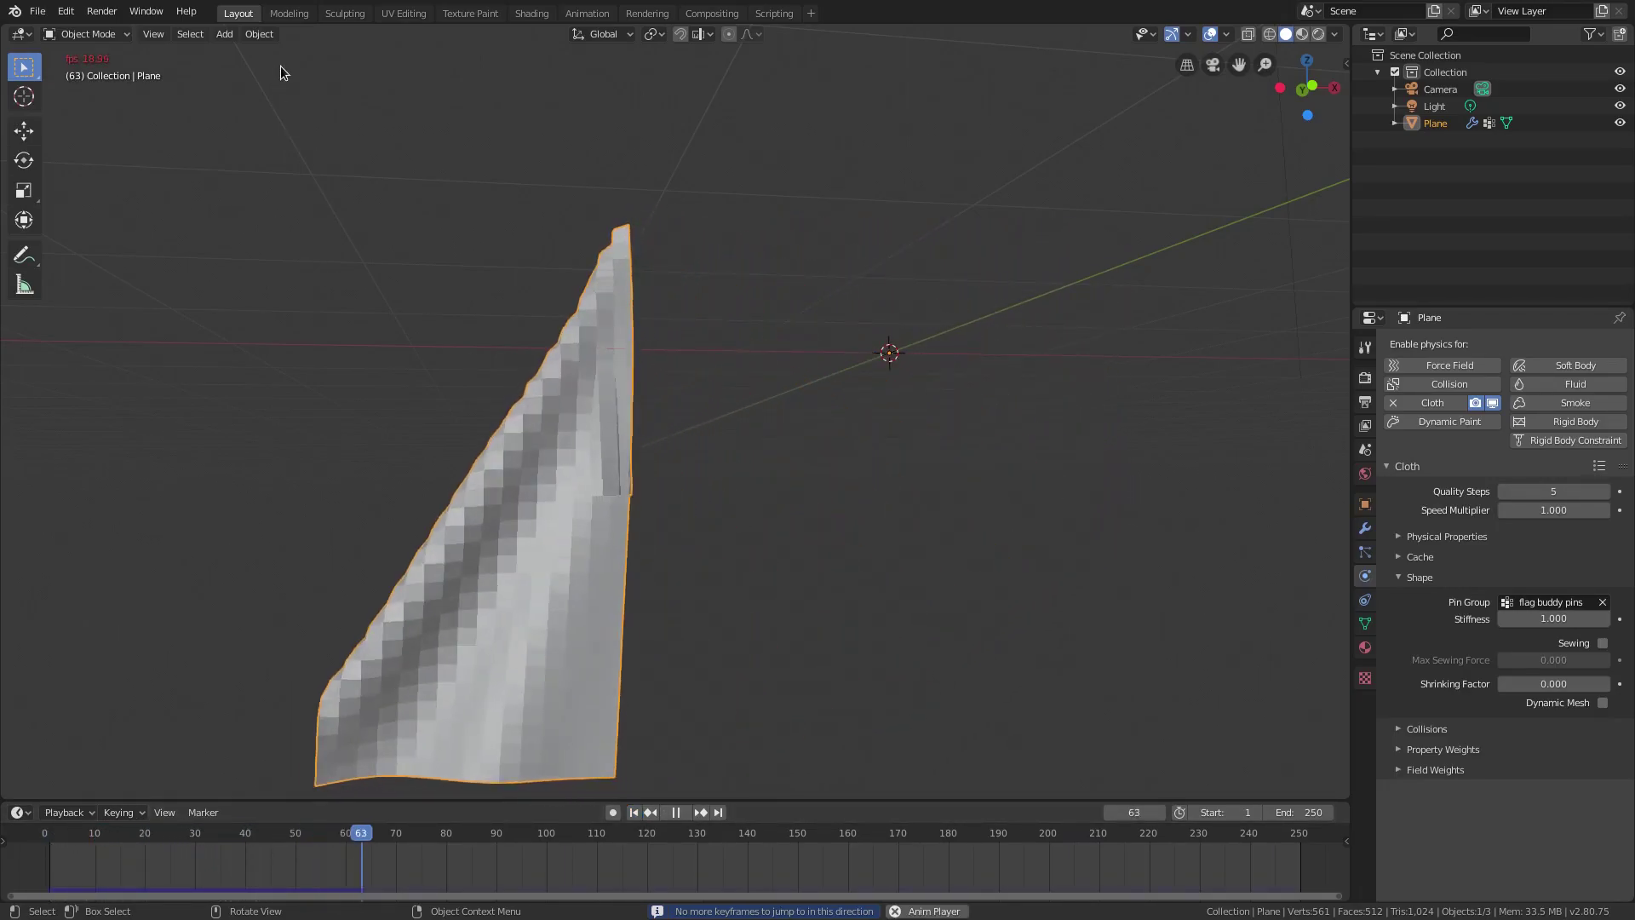
{"action": "left_click", "coordinate": [260, 34]}
{"action": "left_click", "coordinate": [321, 374]}
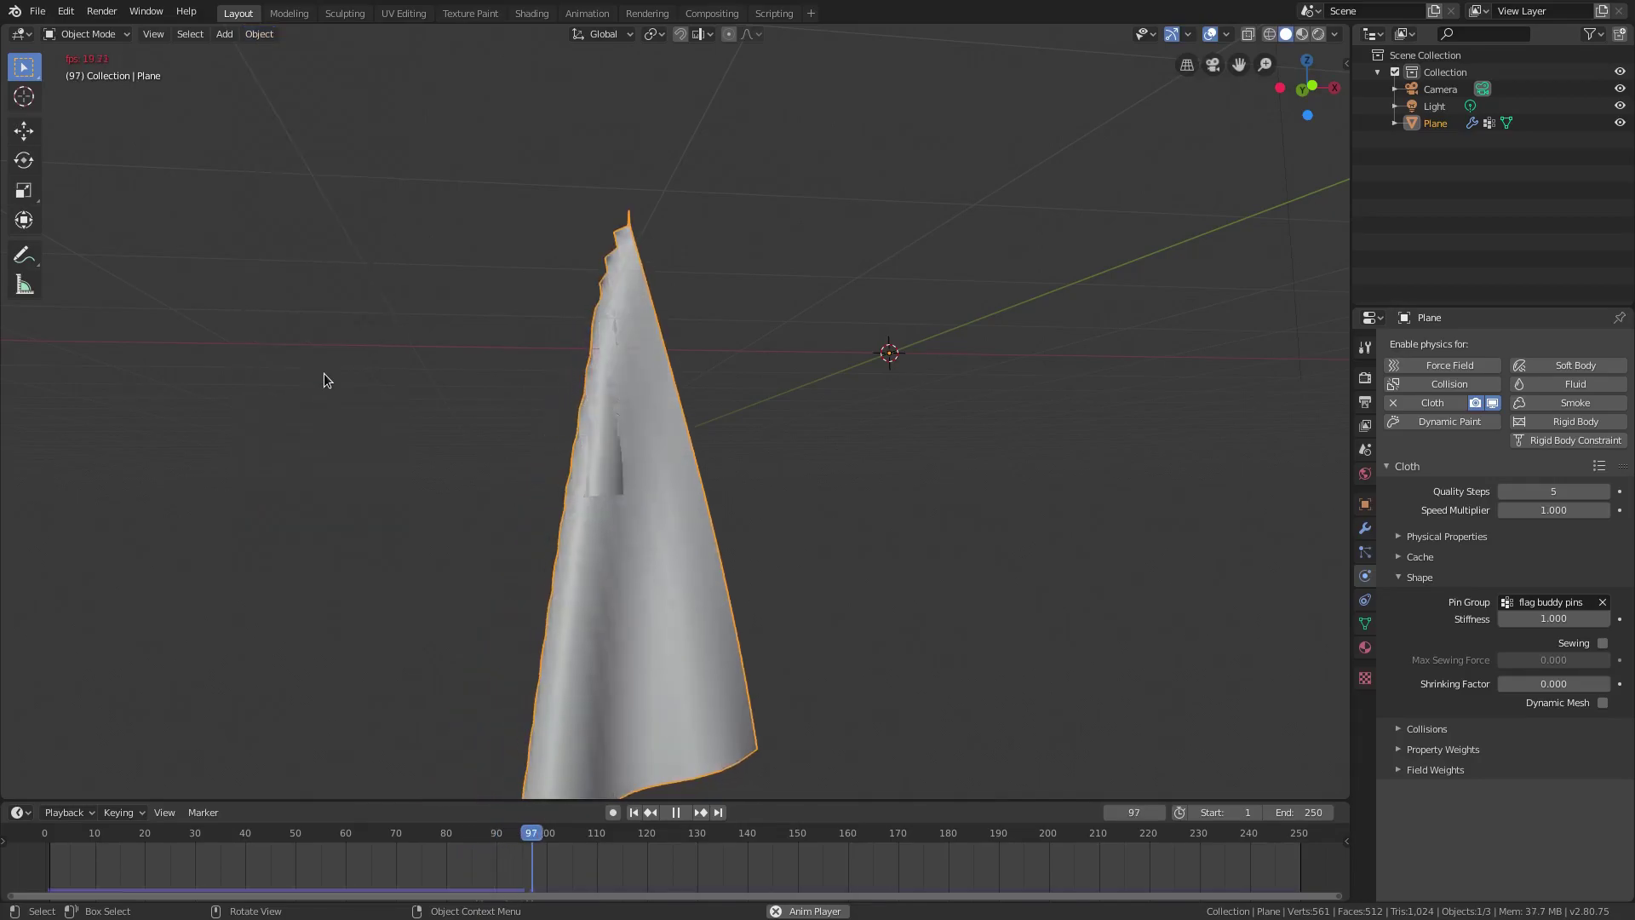
Add a Subdivision Surface modifier to the plane with viewport subdivisions set to 2, and stop the playback
{"action": "left_click", "coordinate": [1365, 529]}
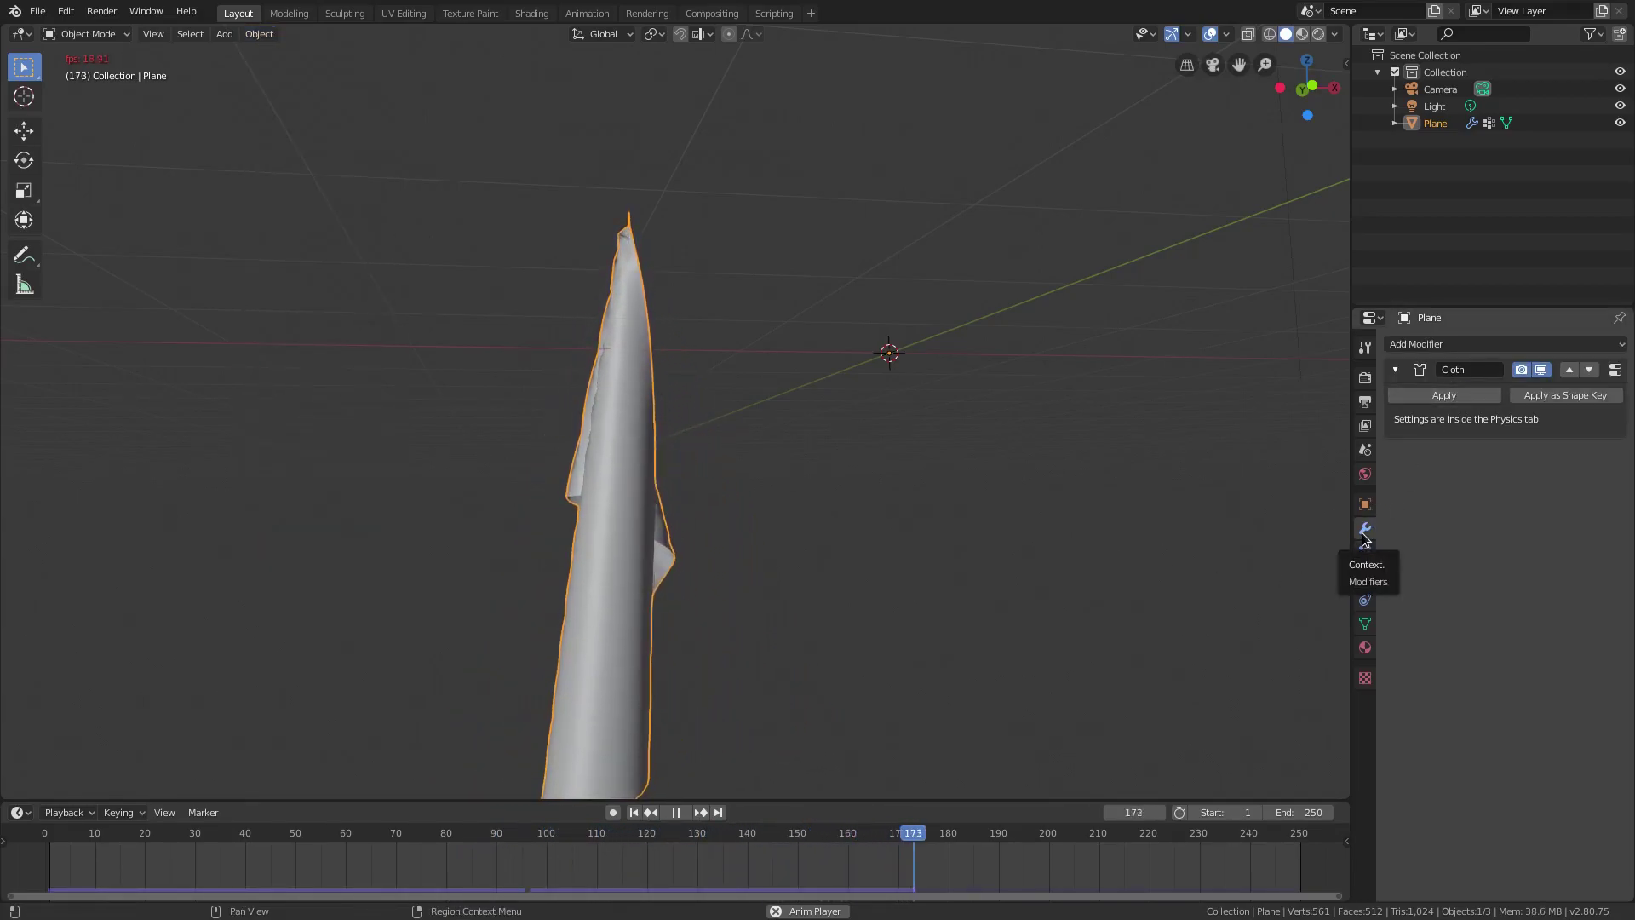
{"action": "left_click", "coordinate": [1463, 343]}
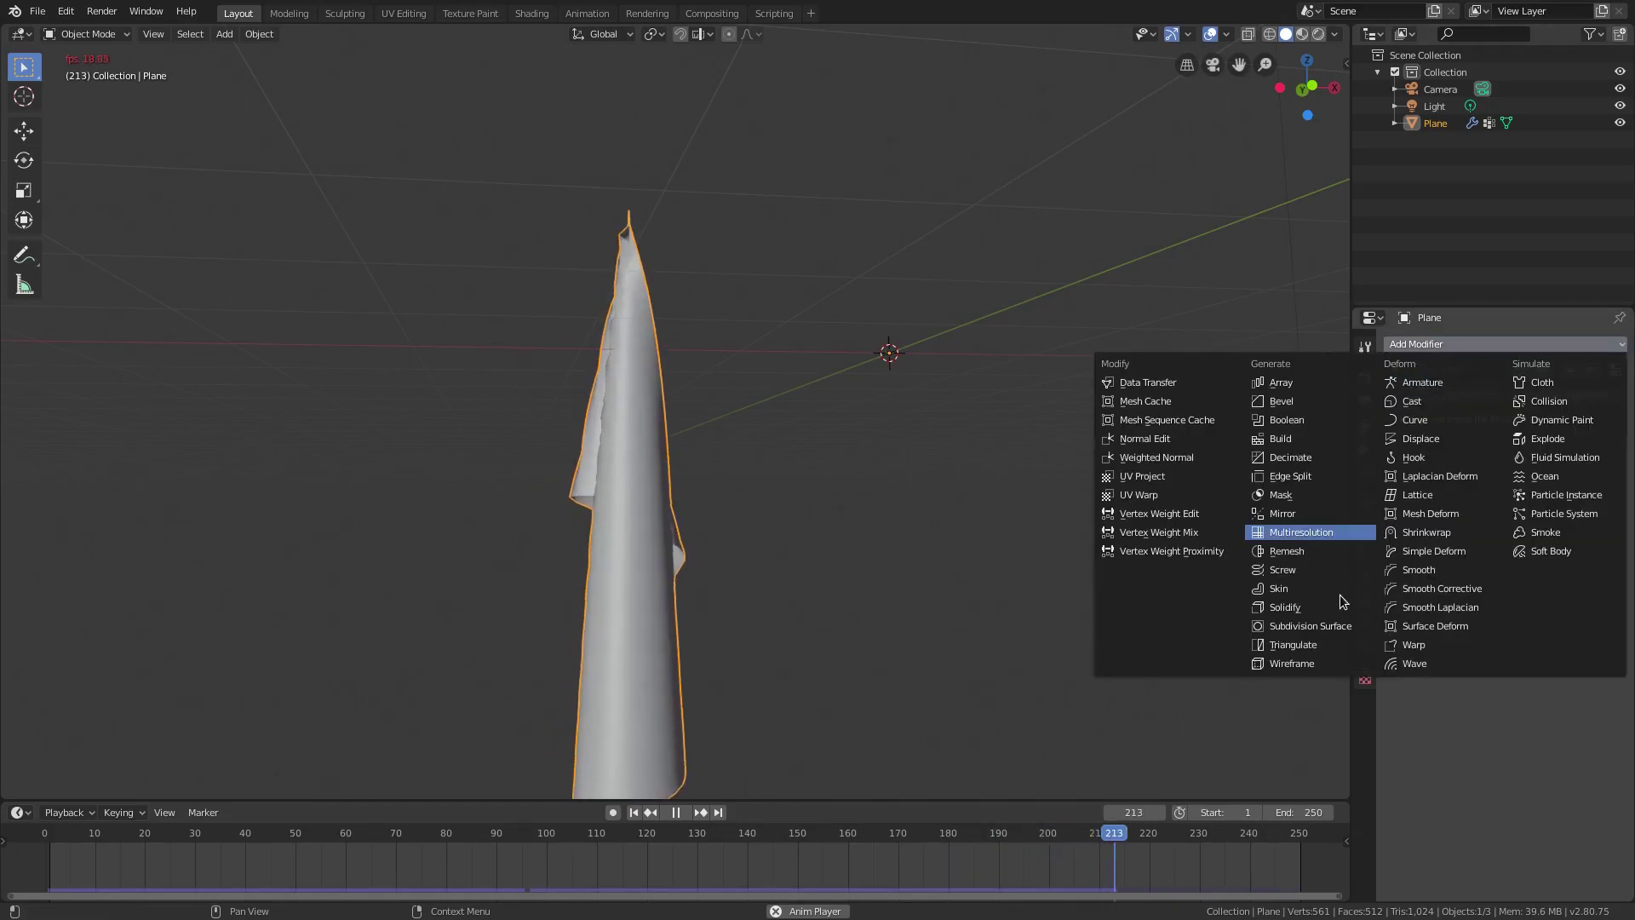
{"action": "left_click", "coordinate": [1325, 625]}
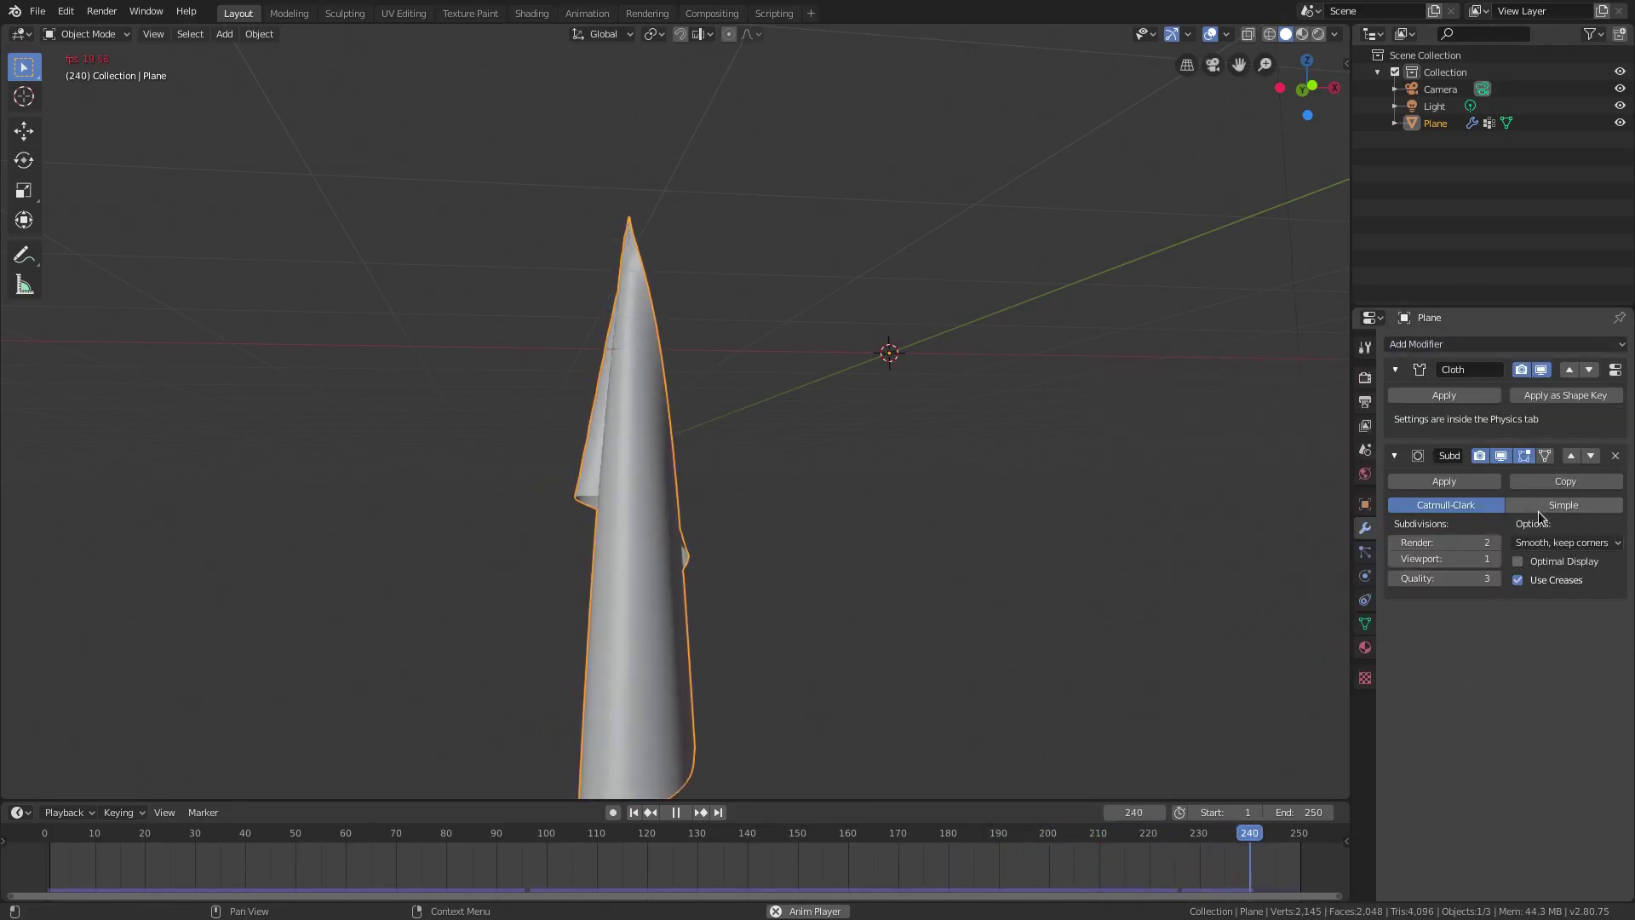
{"action": "left_click", "coordinate": [1496, 559]}
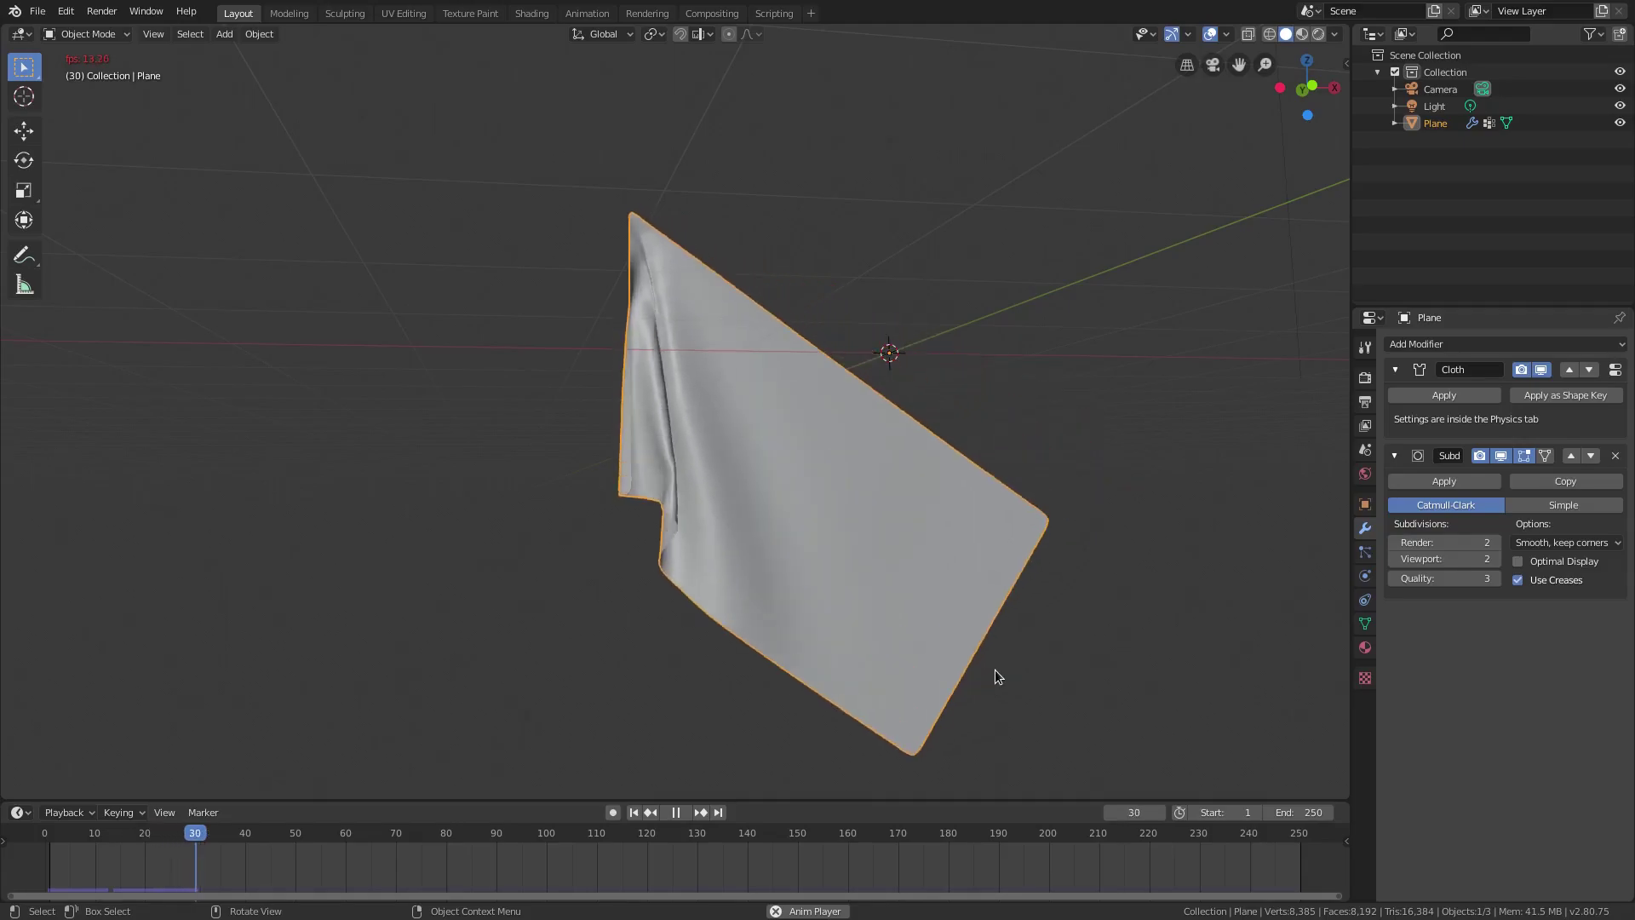
{"action": "key", "text": "Escape"}
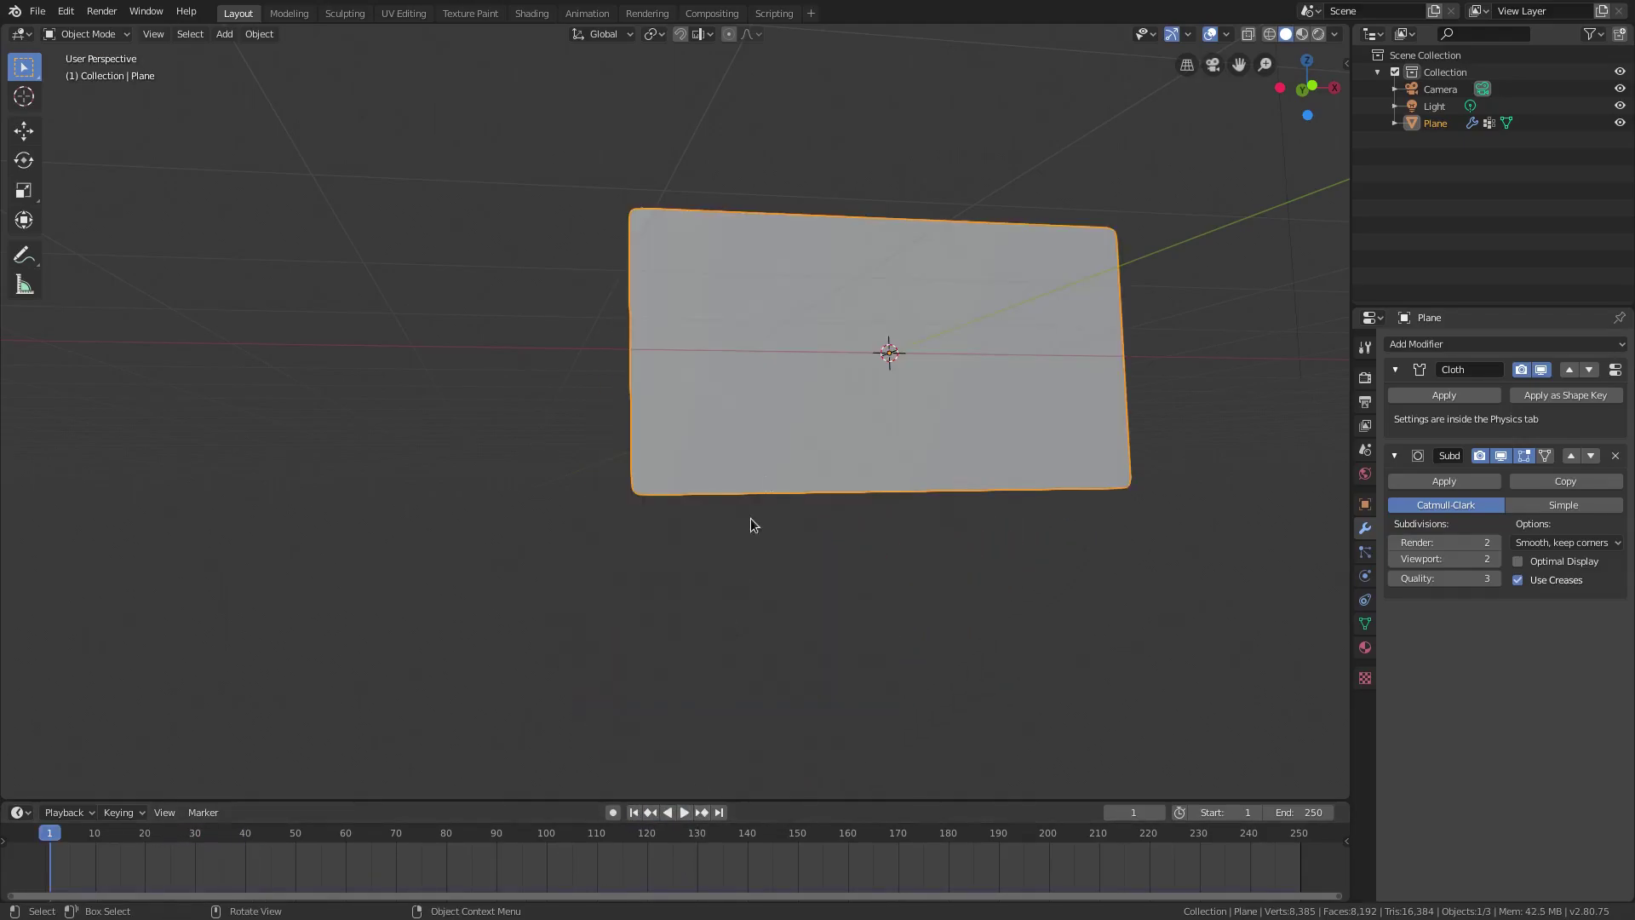
Enable self collisions for the cloth and test the simulation, ending back on the first frame
{"action": "left_click", "coordinate": [1365, 599]}
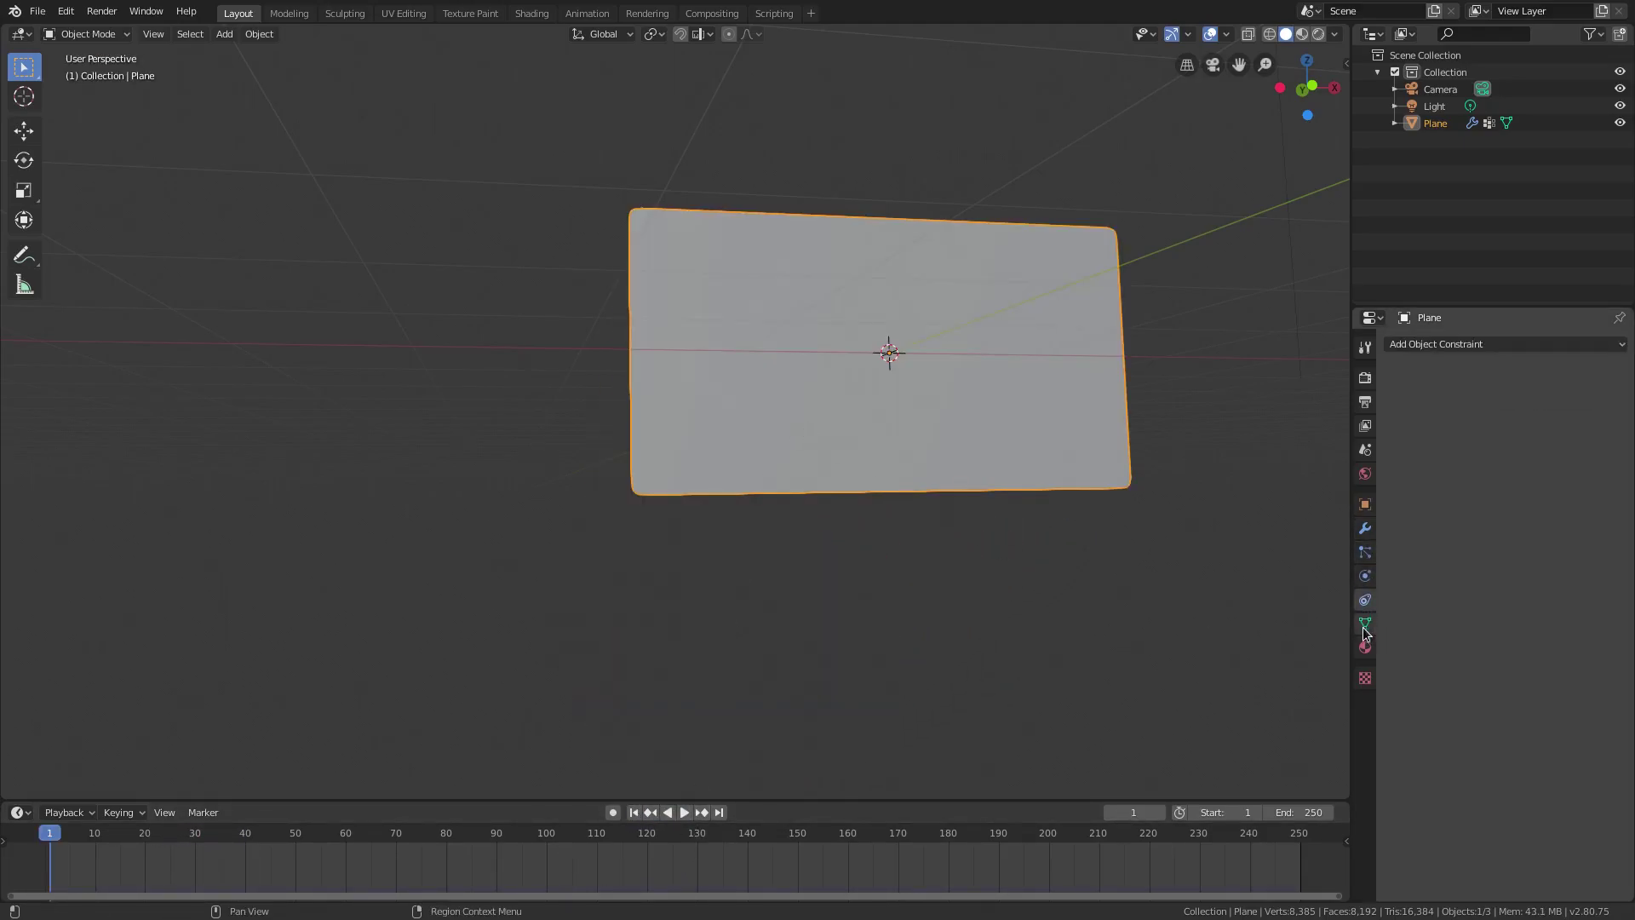
{"action": "left_click", "coordinate": [1364, 625]}
{"action": "left_click", "coordinate": [1367, 601]}
{"action": "left_click", "coordinate": [1365, 579]}
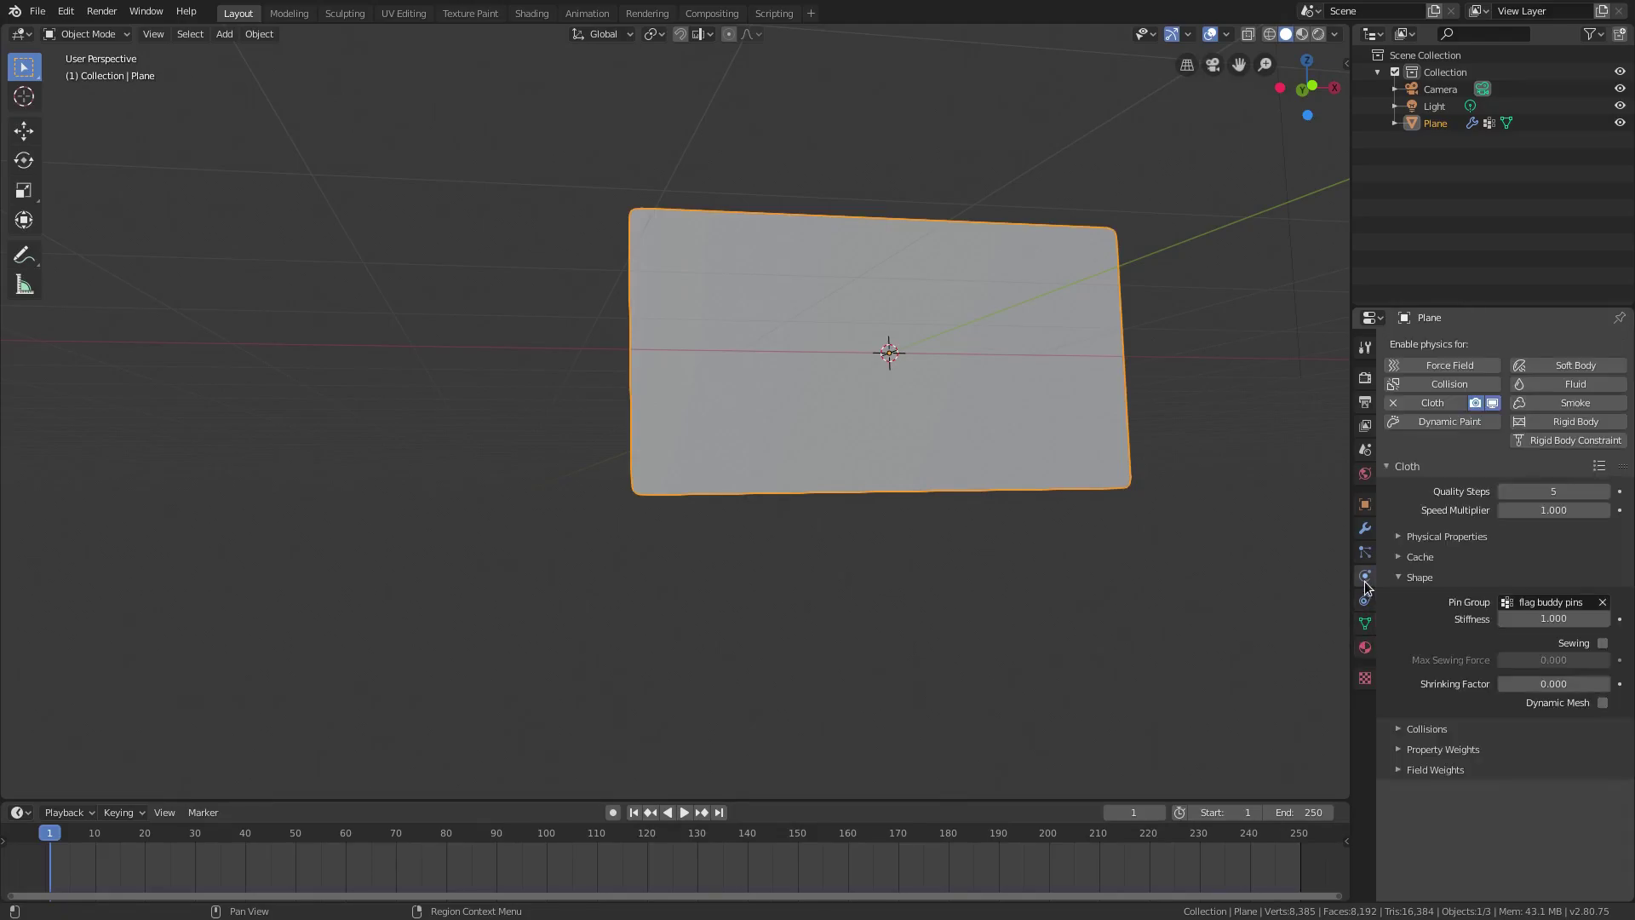
{"action": "left_click", "coordinate": [1419, 579]}
{"action": "left_click", "coordinate": [1420, 598]}
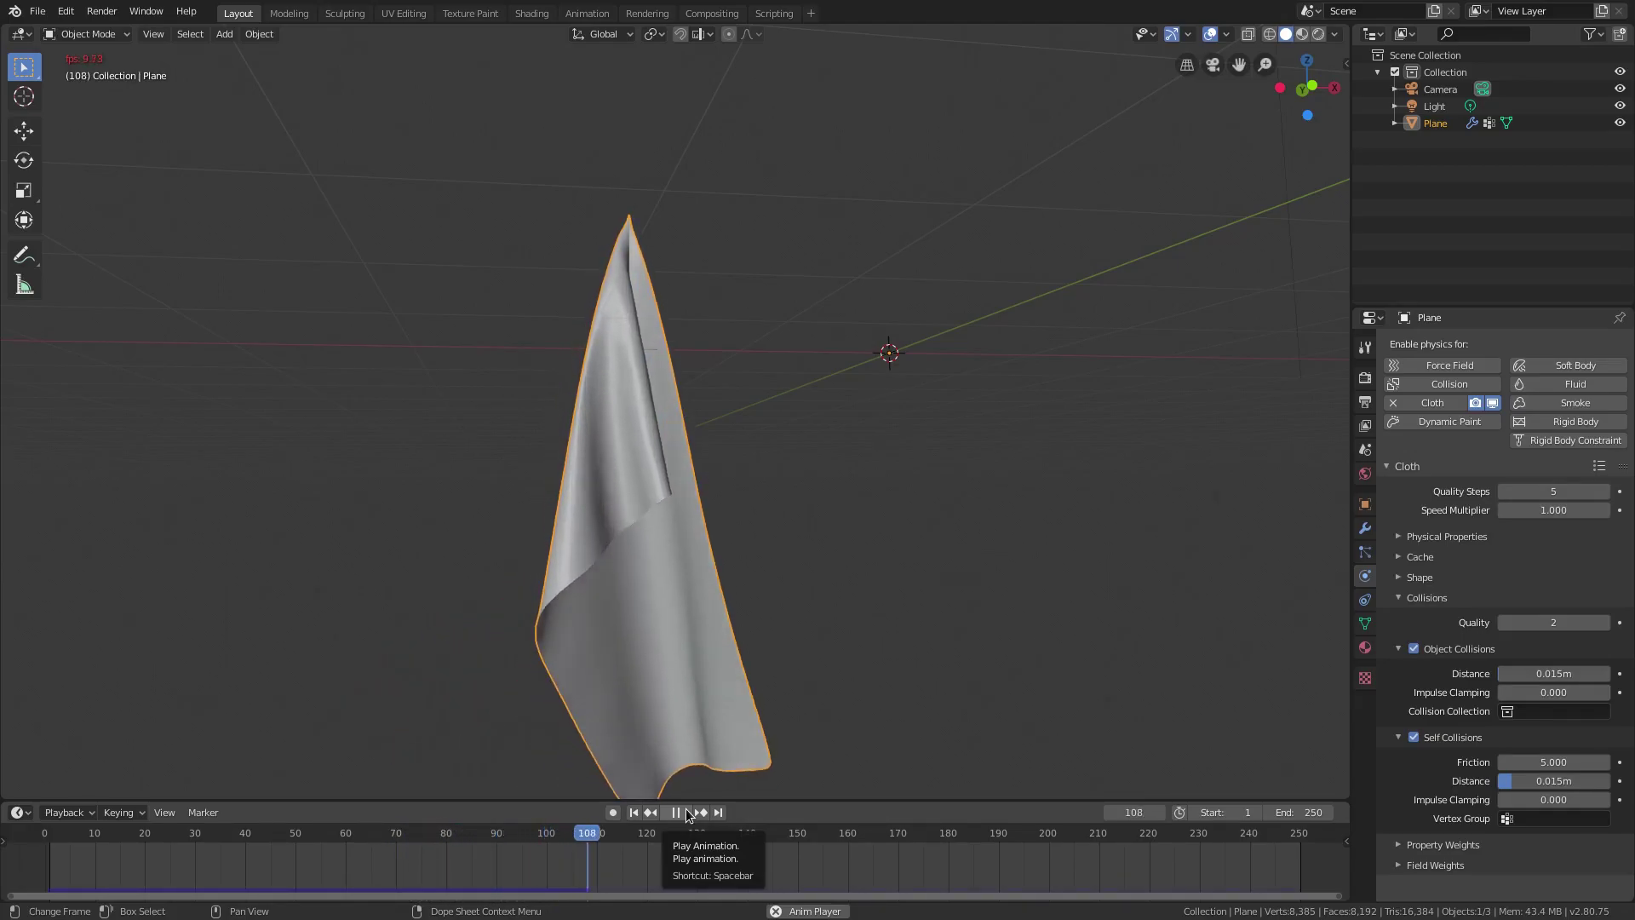
{"action": "left_click", "coordinate": [687, 815]}
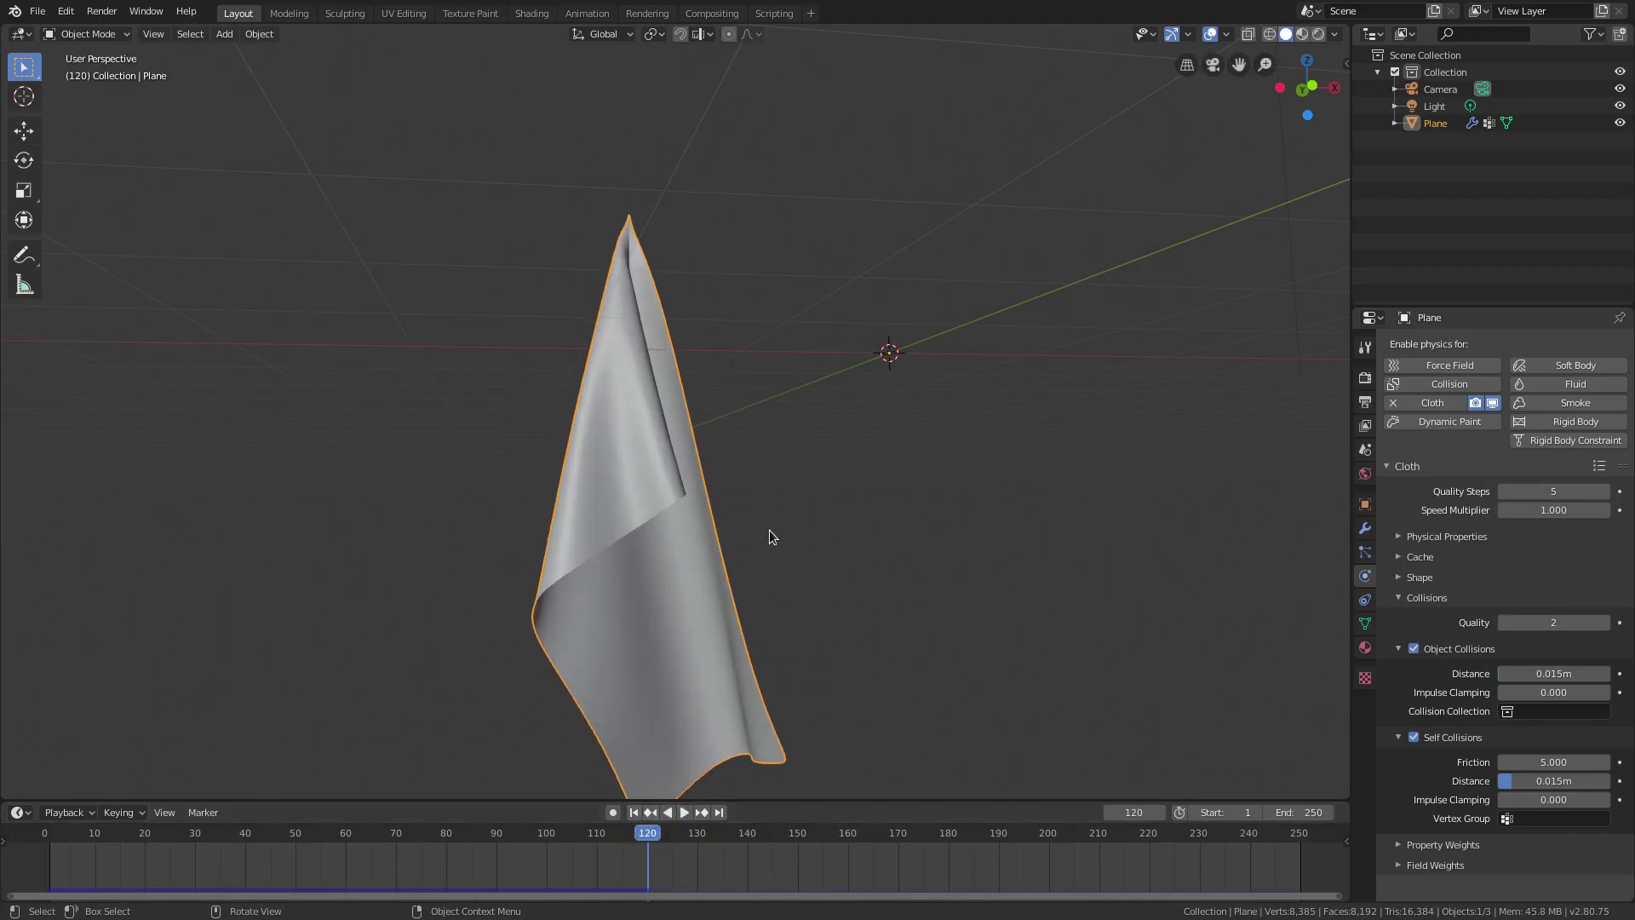
{"action": "key", "text": "shift+Left"}
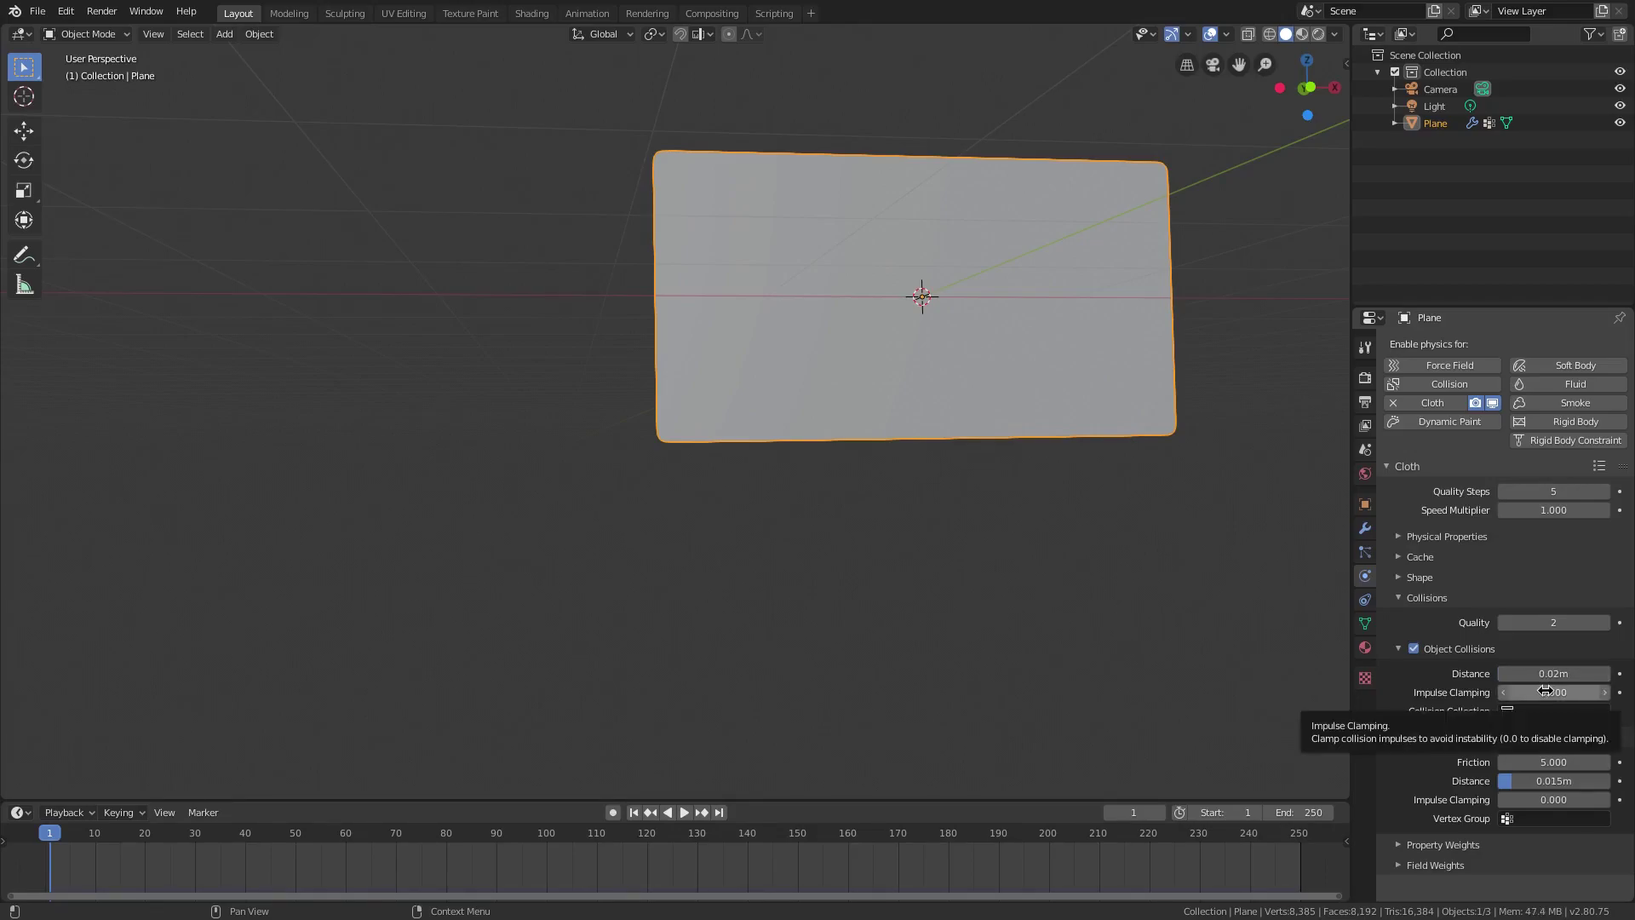
Set the cloth's bending stiffness to 0.3 and its bending damping to 0.1, with the simulation playing
{"action": "left_click", "coordinate": [1397, 738]}
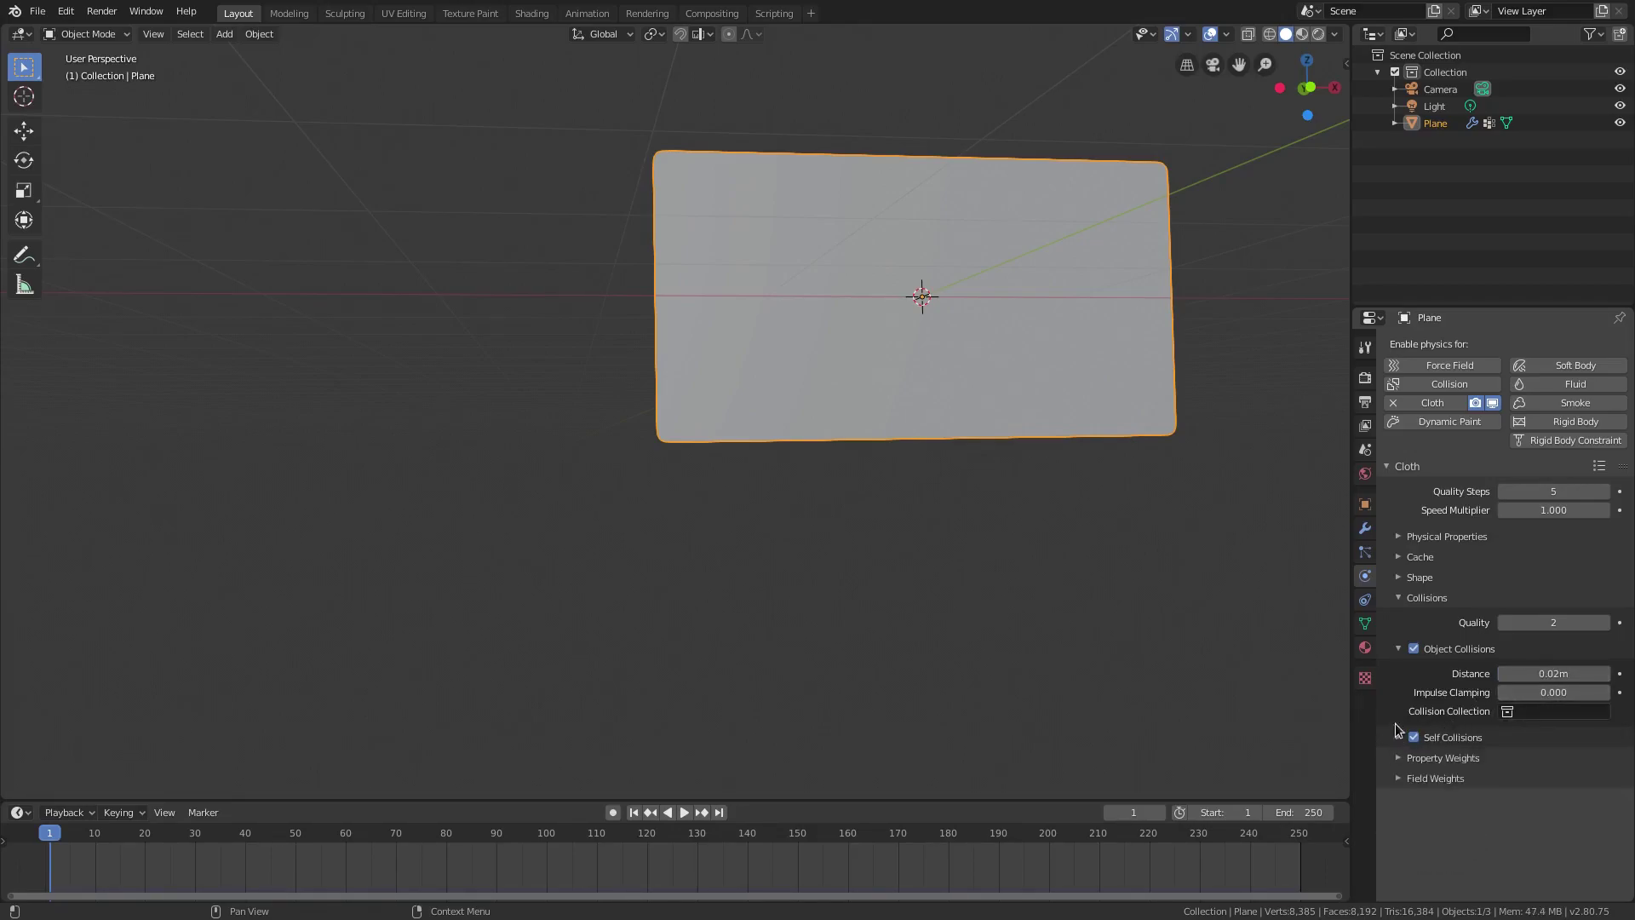
{"action": "left_click", "coordinate": [1398, 597]}
{"action": "left_click", "coordinate": [1398, 576]}
{"action": "left_click", "coordinate": [1398, 576]}
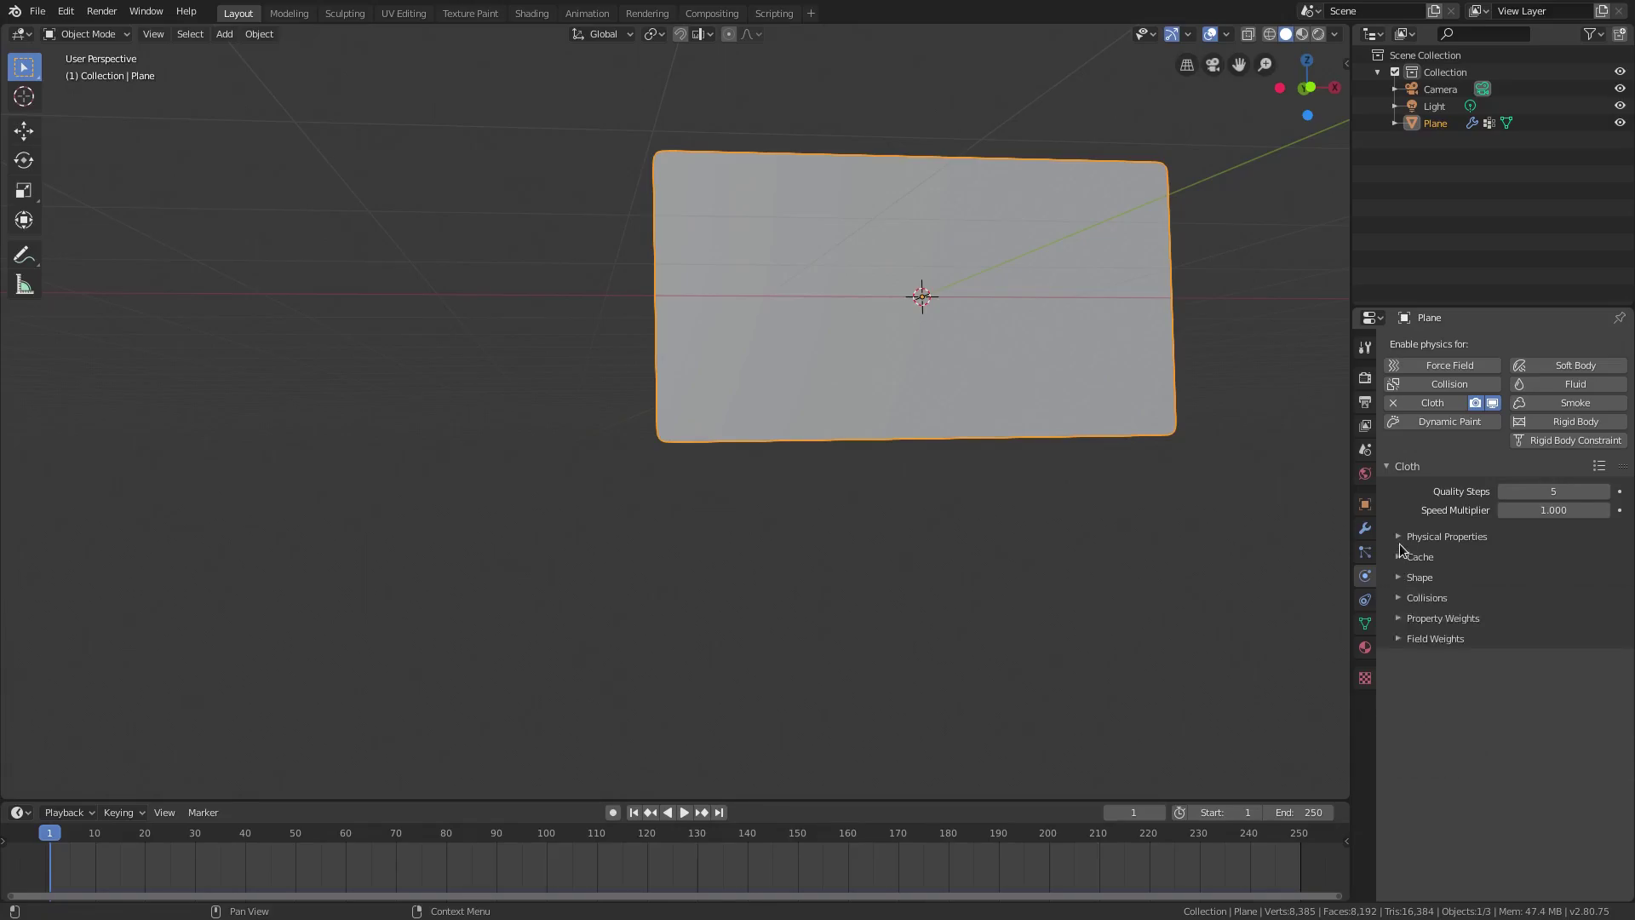
{"action": "left_click", "coordinate": [1399, 537]}
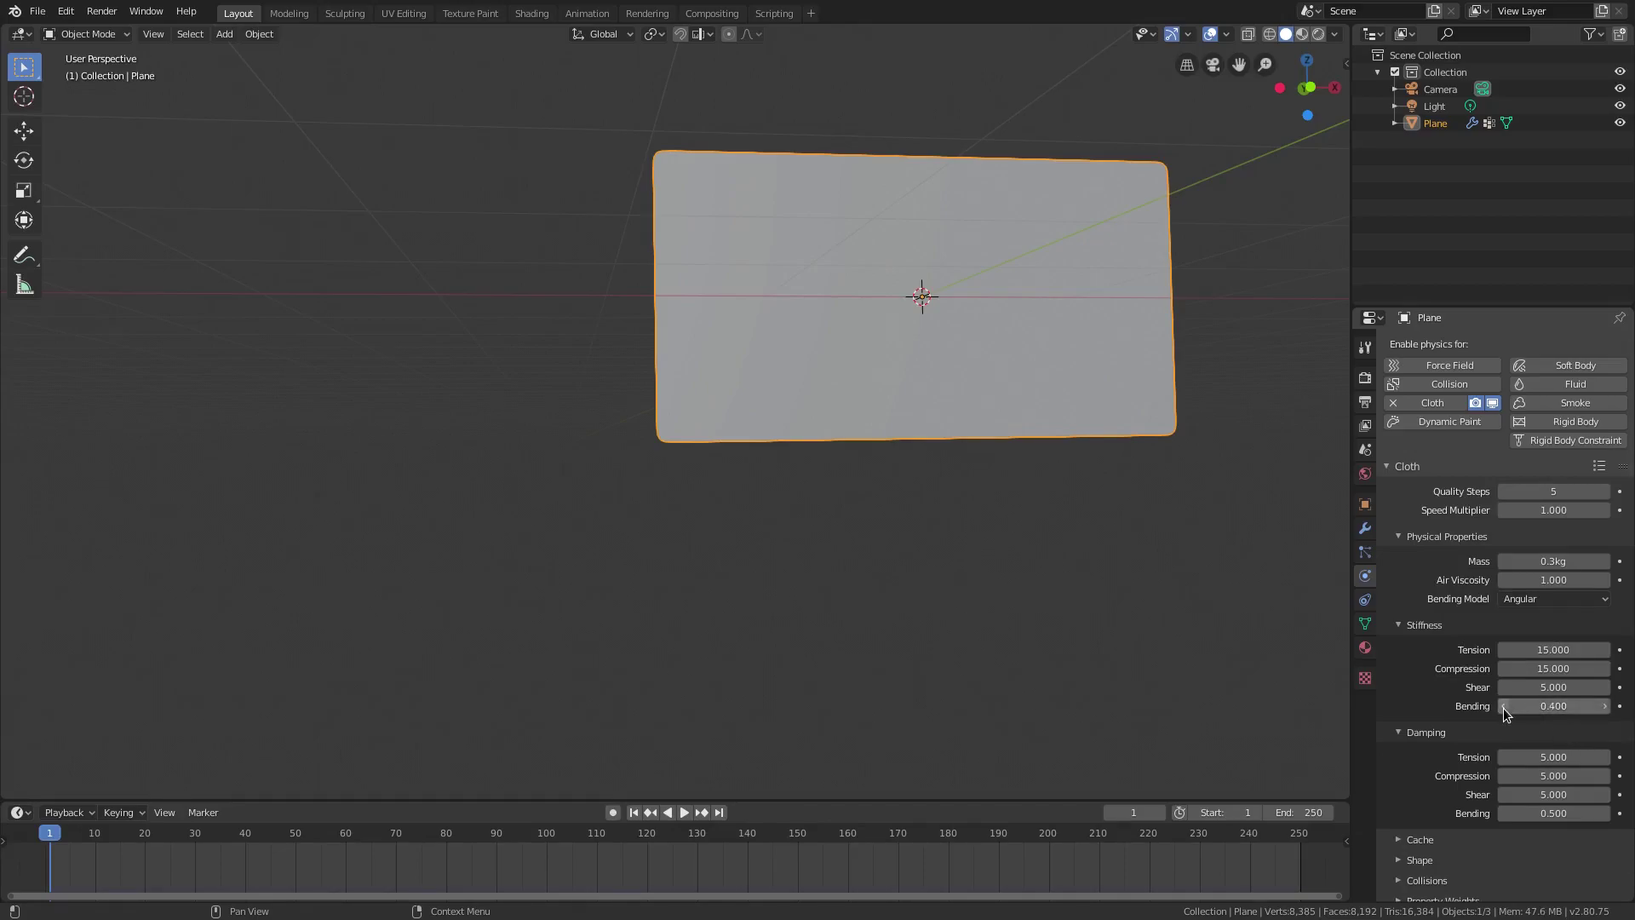
{"action": "left_click", "coordinate": [1502, 814]}
{"action": "left_click", "coordinate": [684, 813]}
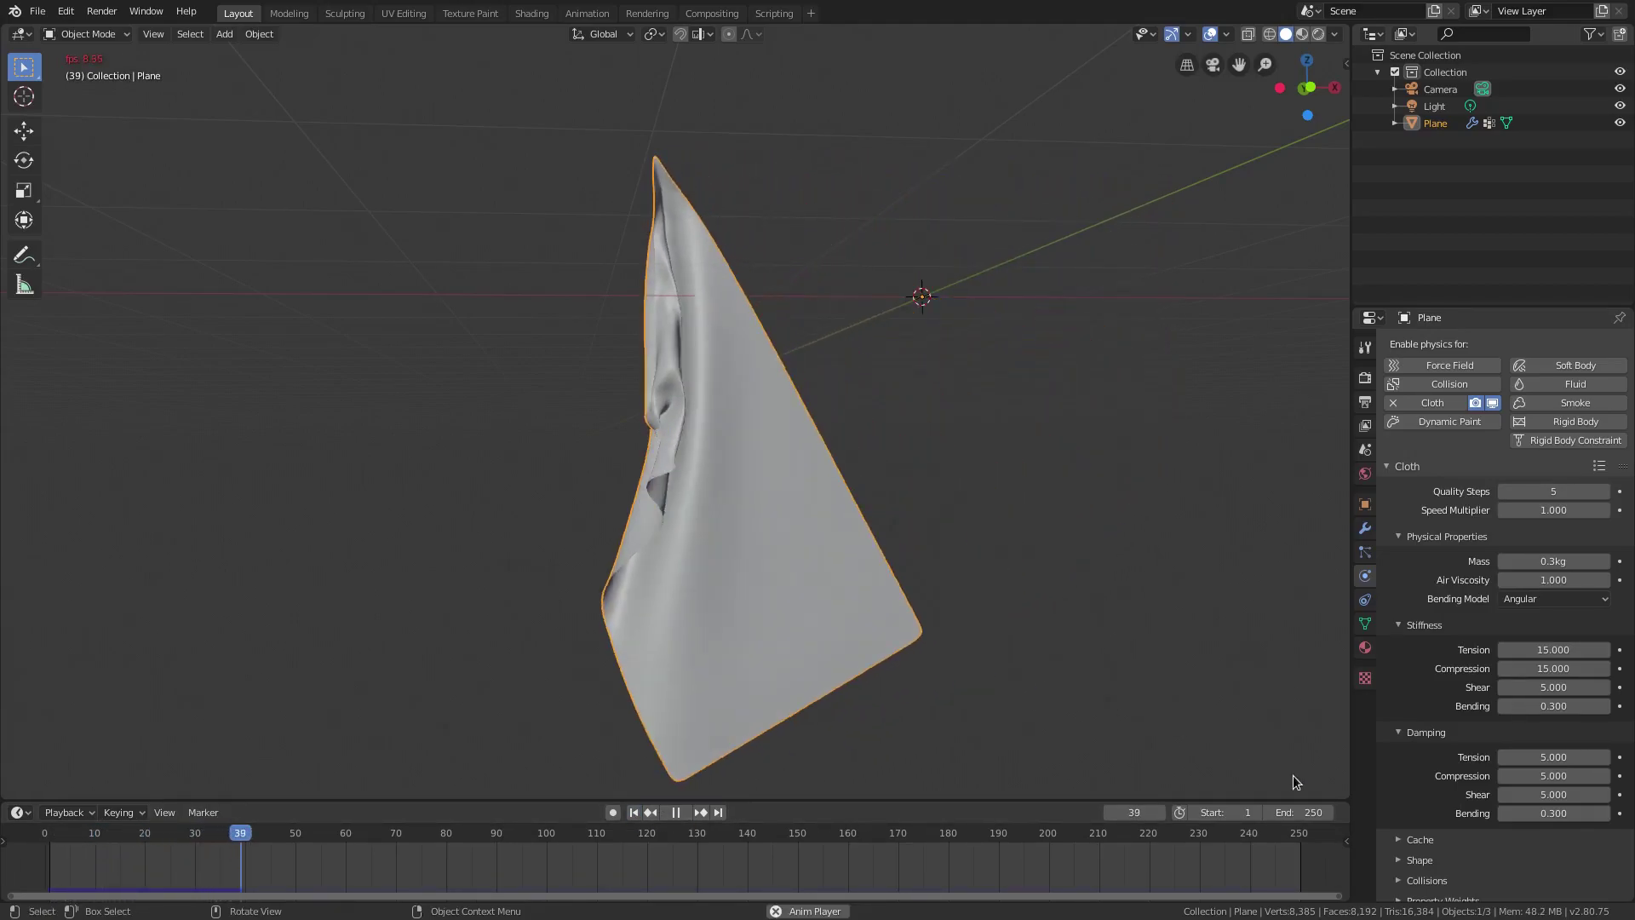
{"action": "double_click", "coordinate": [1553, 812]}
{"action": "type", "text": "0.1"}
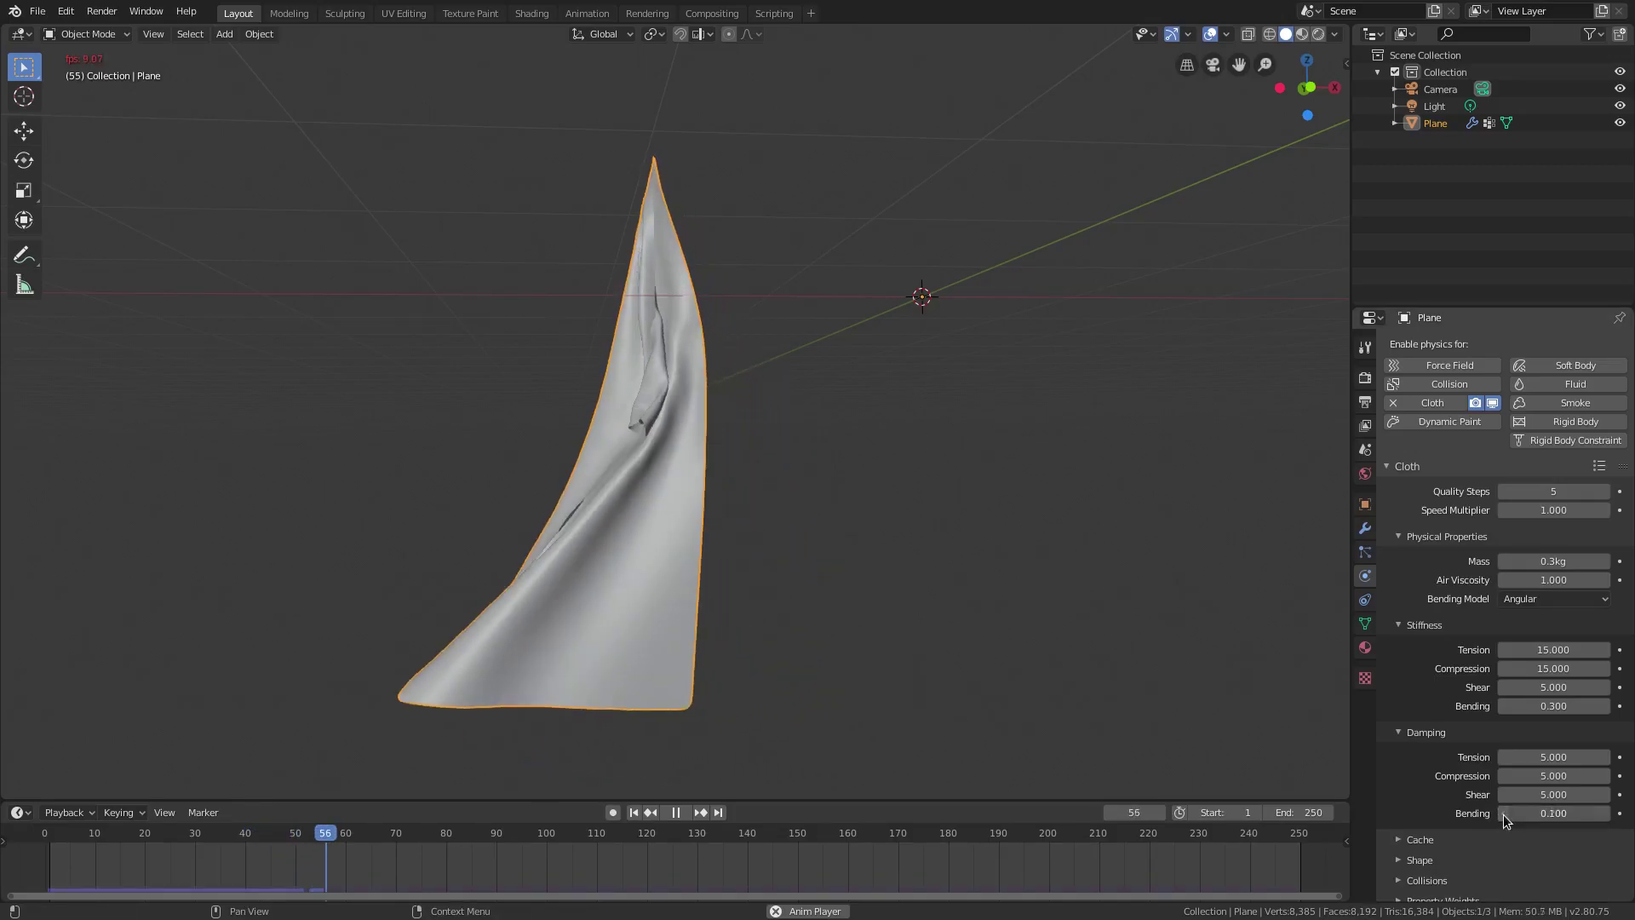
{"action": "key", "text": "Return"}
Set the cloth's bending stiffness to 0.2 and tension stiffness to 5, and restart the simulation from the beginning
{"action": "key", "text": "Left"}
{"action": "key", "text": "Left"}
{"action": "key", "text": "Left"}
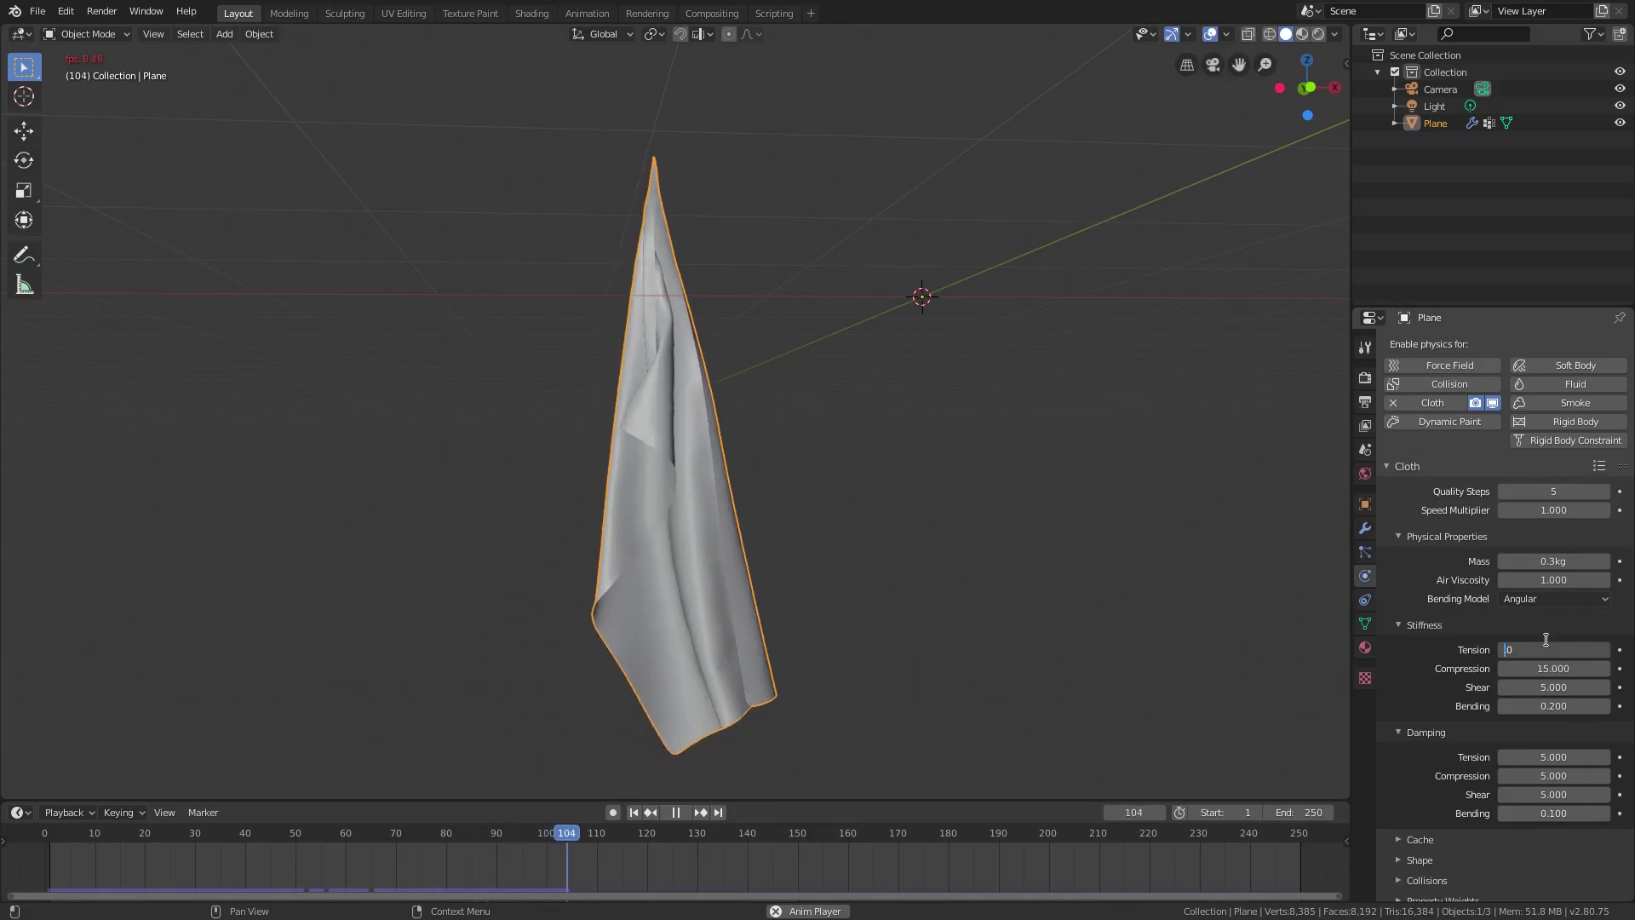
{"action": "key", "text": "Return"}
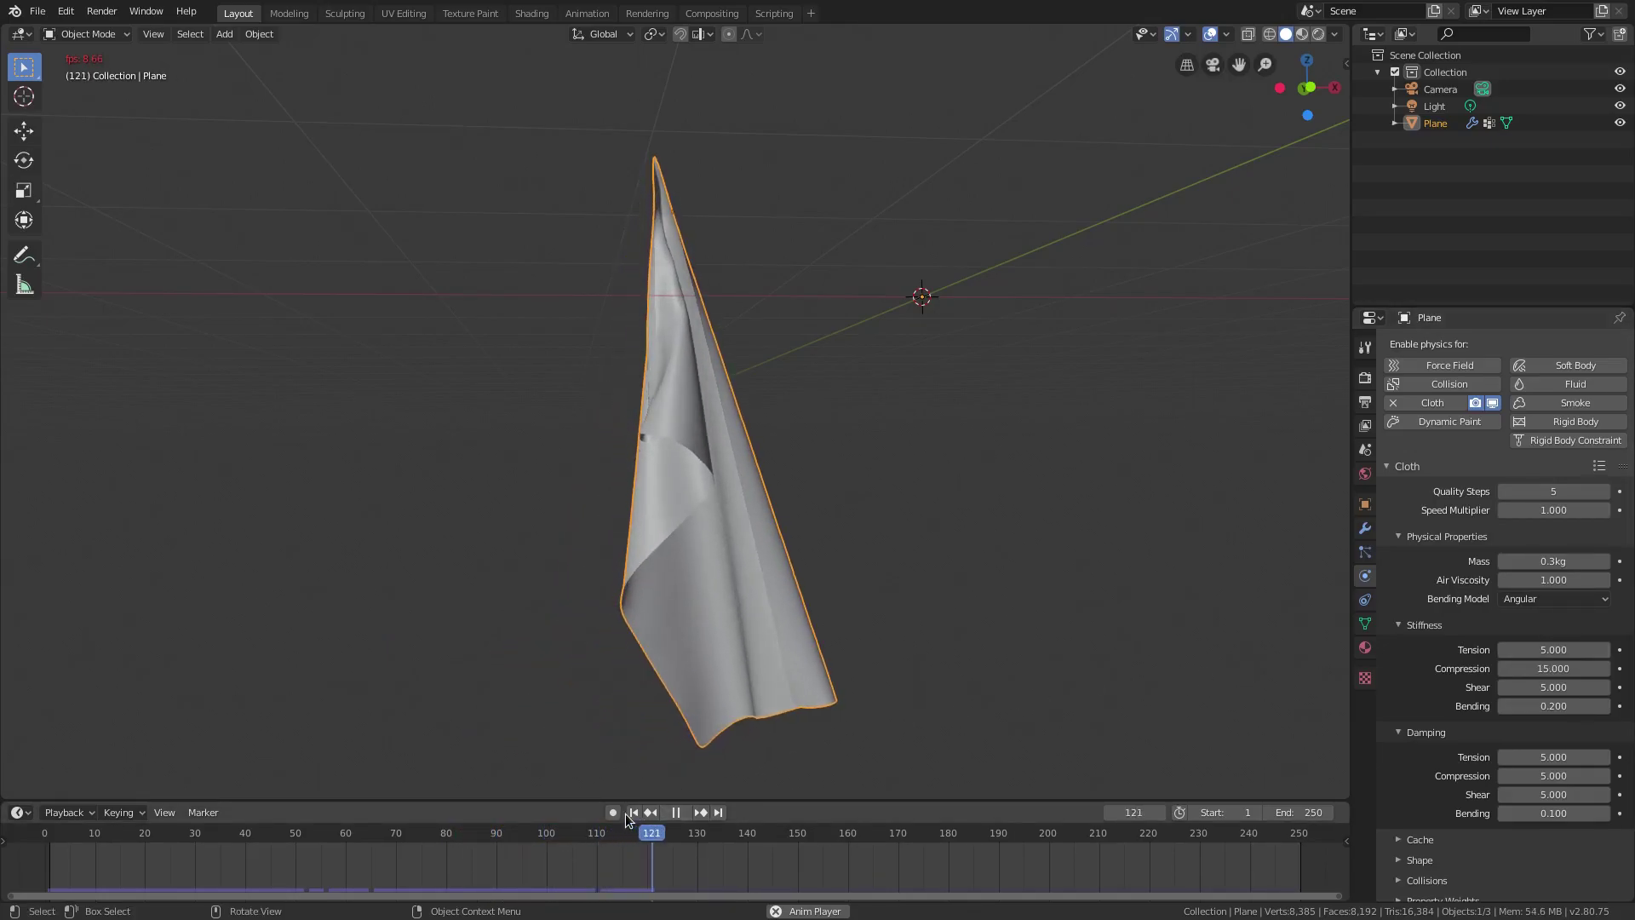
{"action": "left_click", "coordinate": [631, 813]}
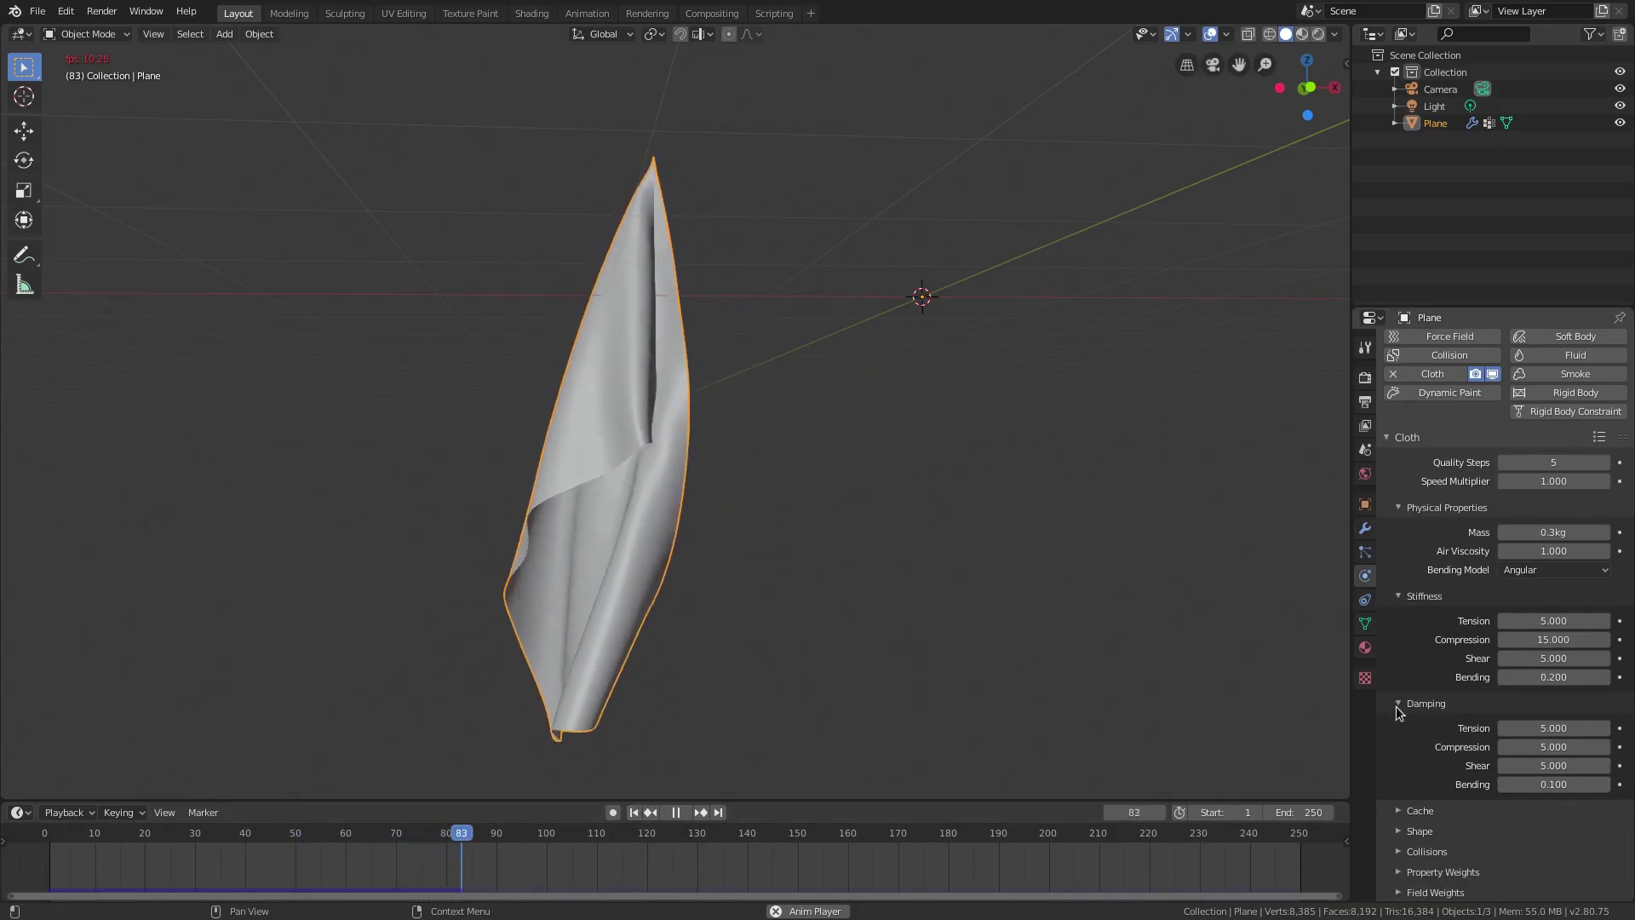
Set the stiffness of the cloth's pin group to 0.2 and restart the simulation from the beginning
{"action": "left_click", "coordinate": [1405, 732]}
{"action": "left_click", "coordinate": [1398, 624]}
{"action": "left_click", "coordinate": [1402, 537]}
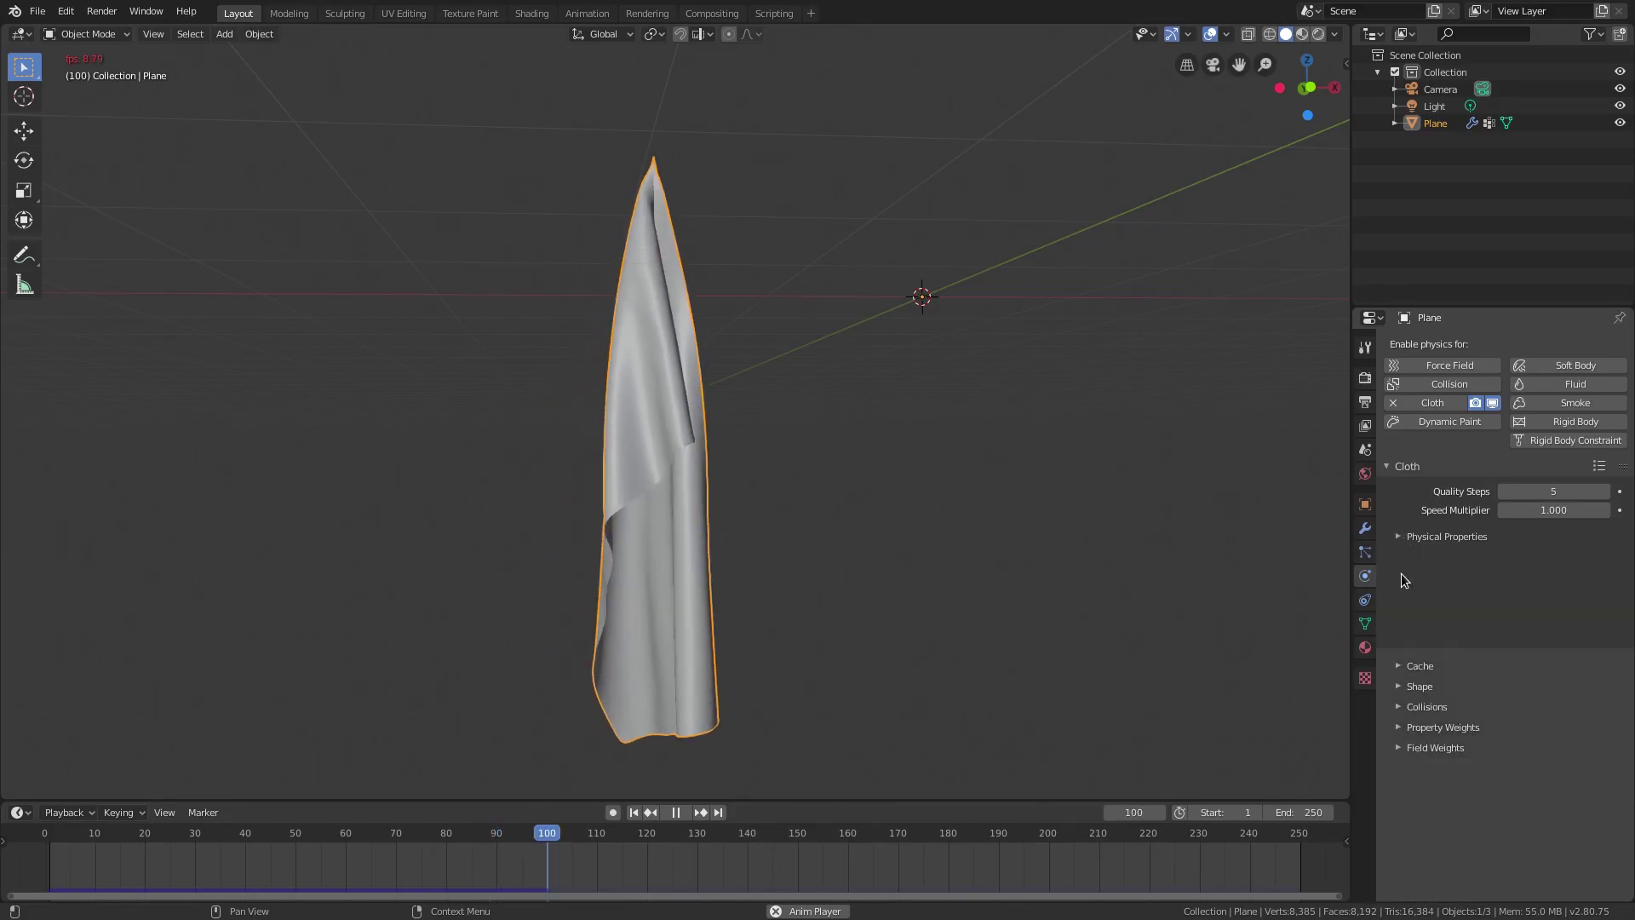
{"action": "left_click", "coordinate": [1415, 619]}
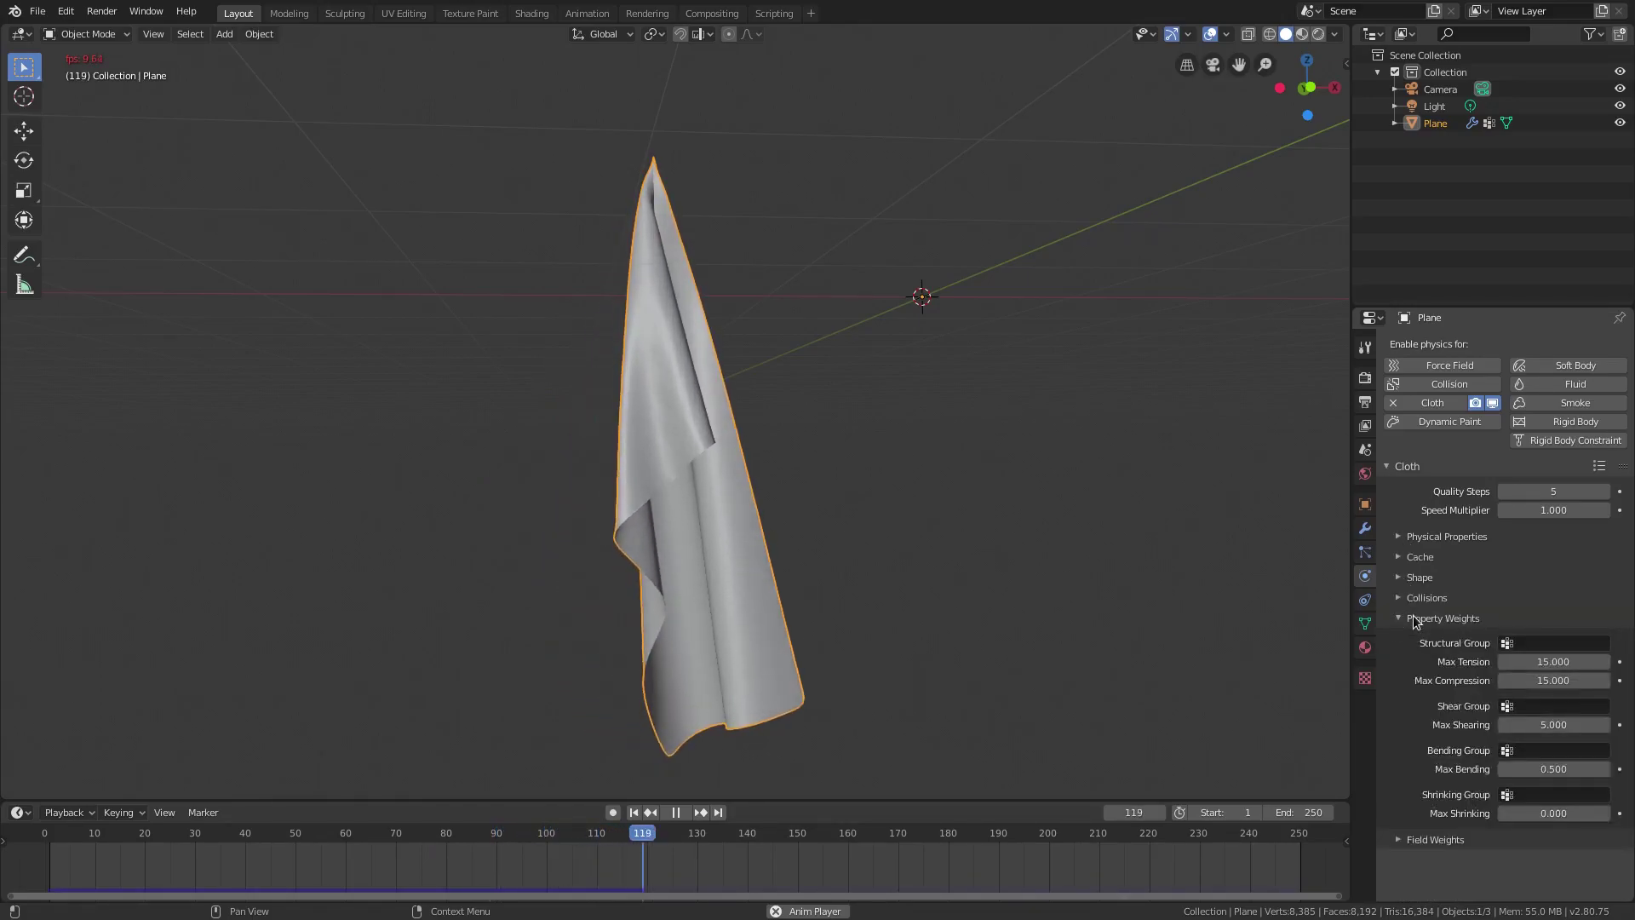
{"action": "left_click", "coordinate": [1416, 619]}
{"action": "left_click", "coordinate": [1420, 597]}
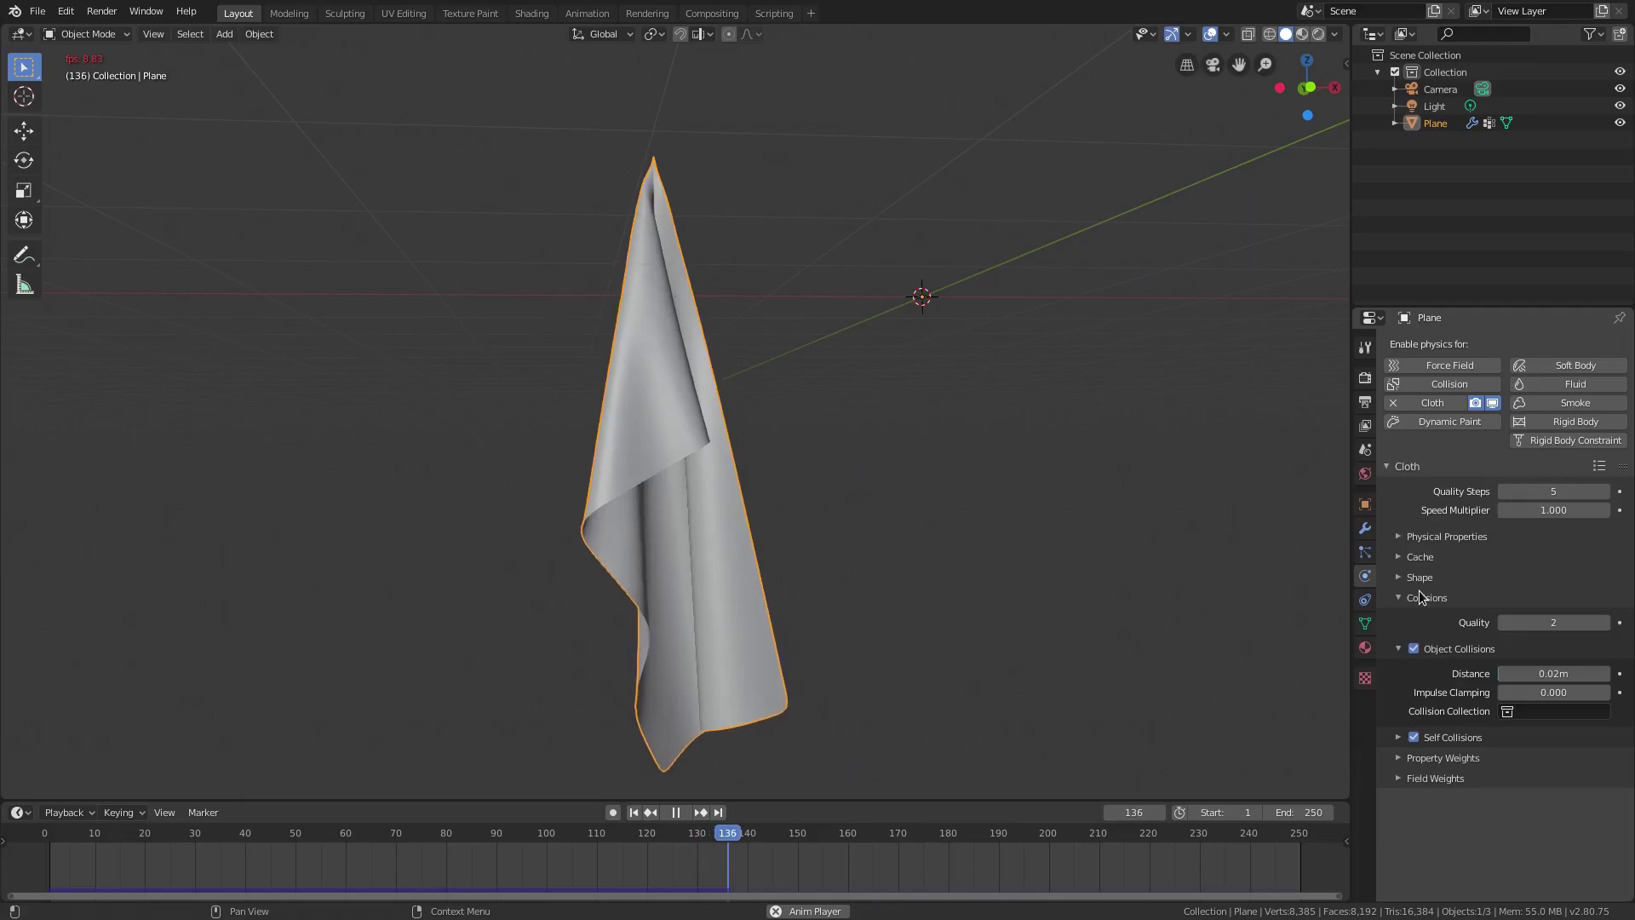
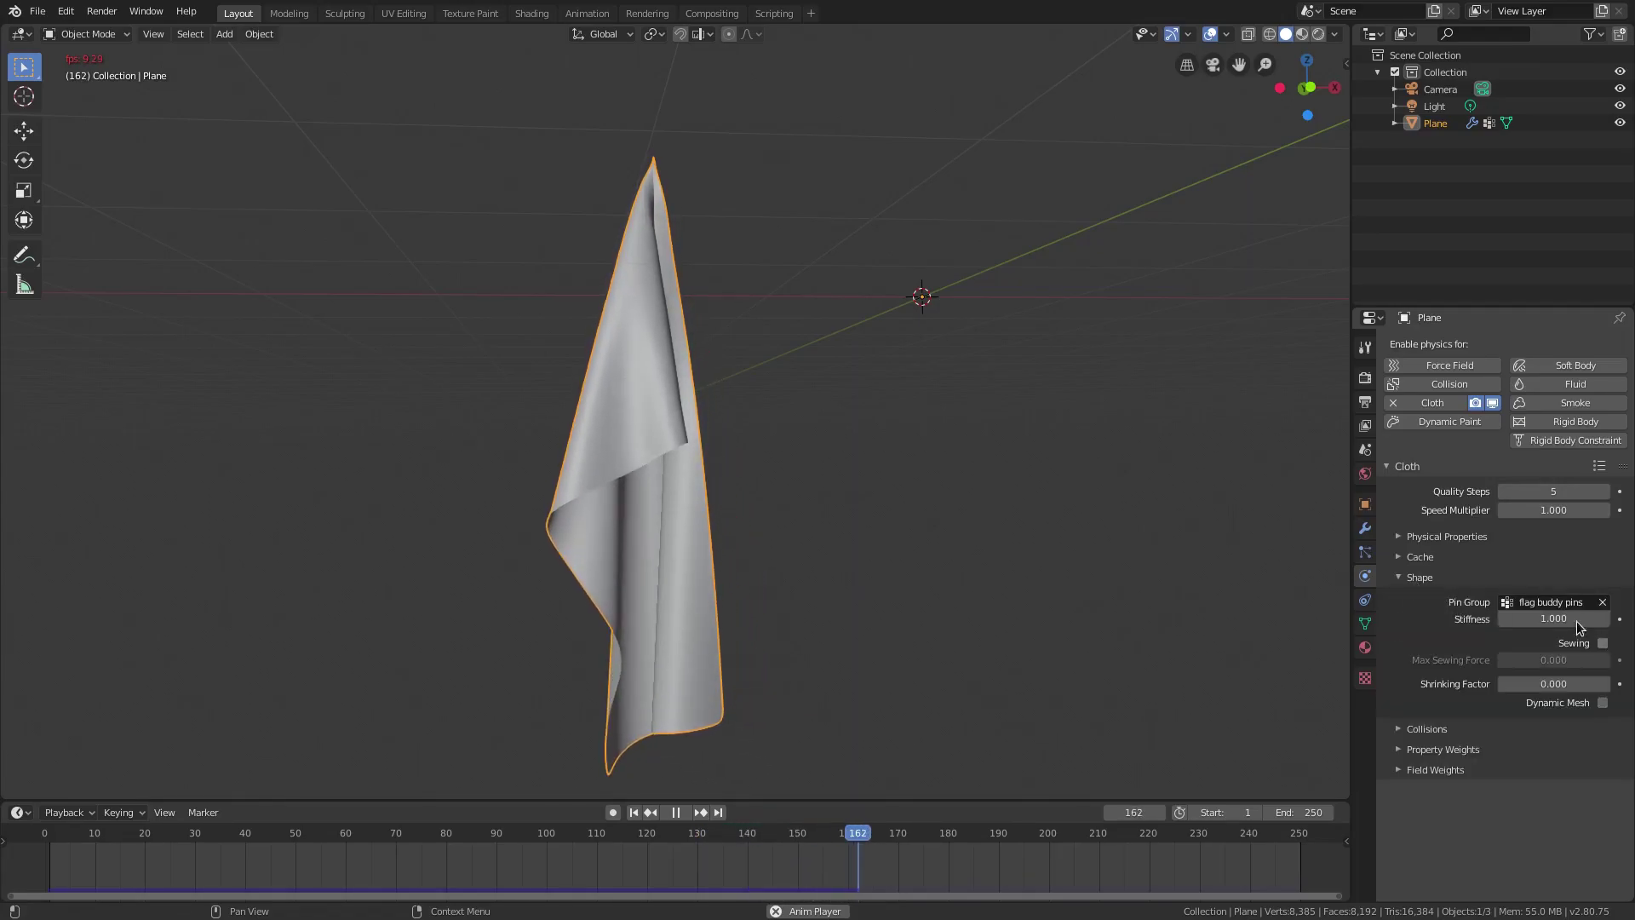
{"action": "type", "text": "1.0"}
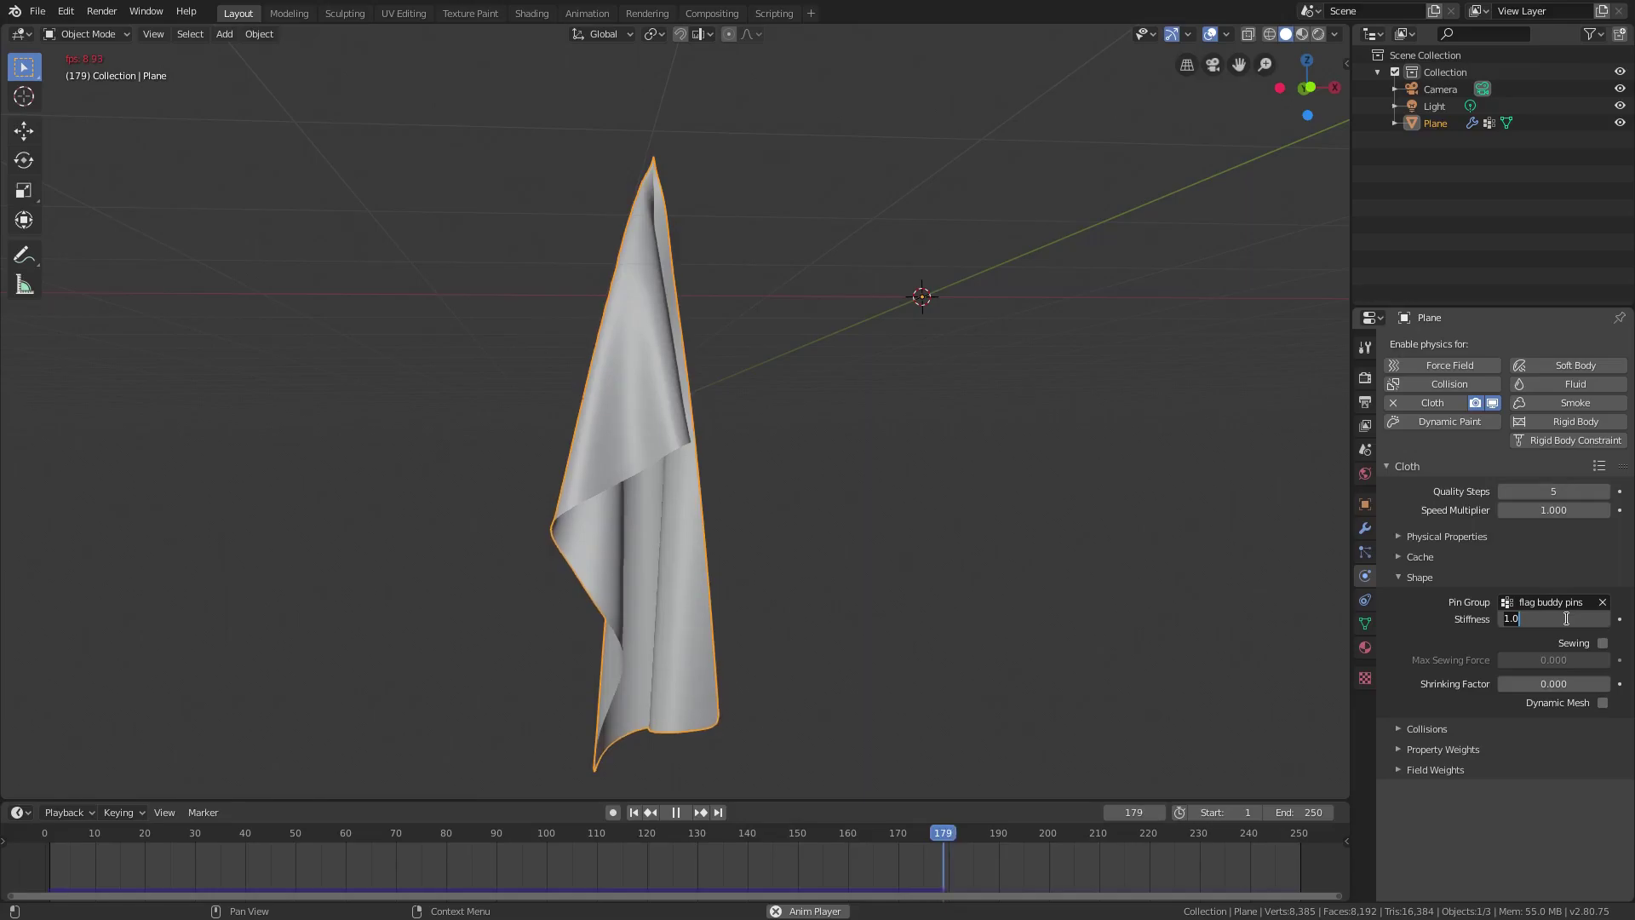
{"action": "key", "text": "Escape"}
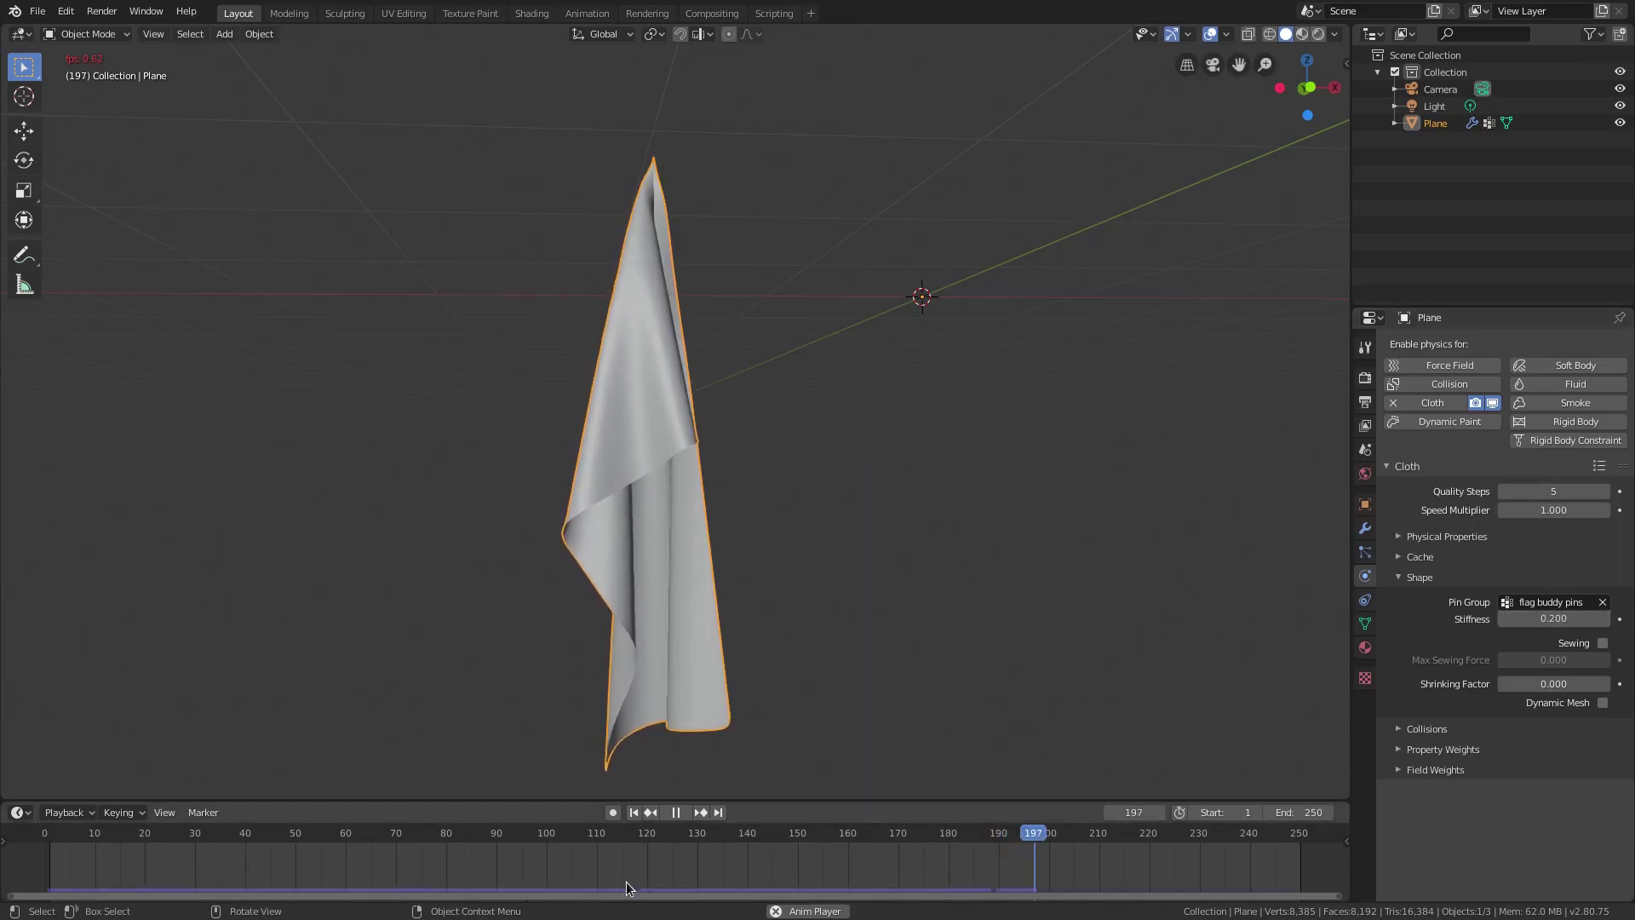
{"action": "left_click", "coordinate": [635, 812]}
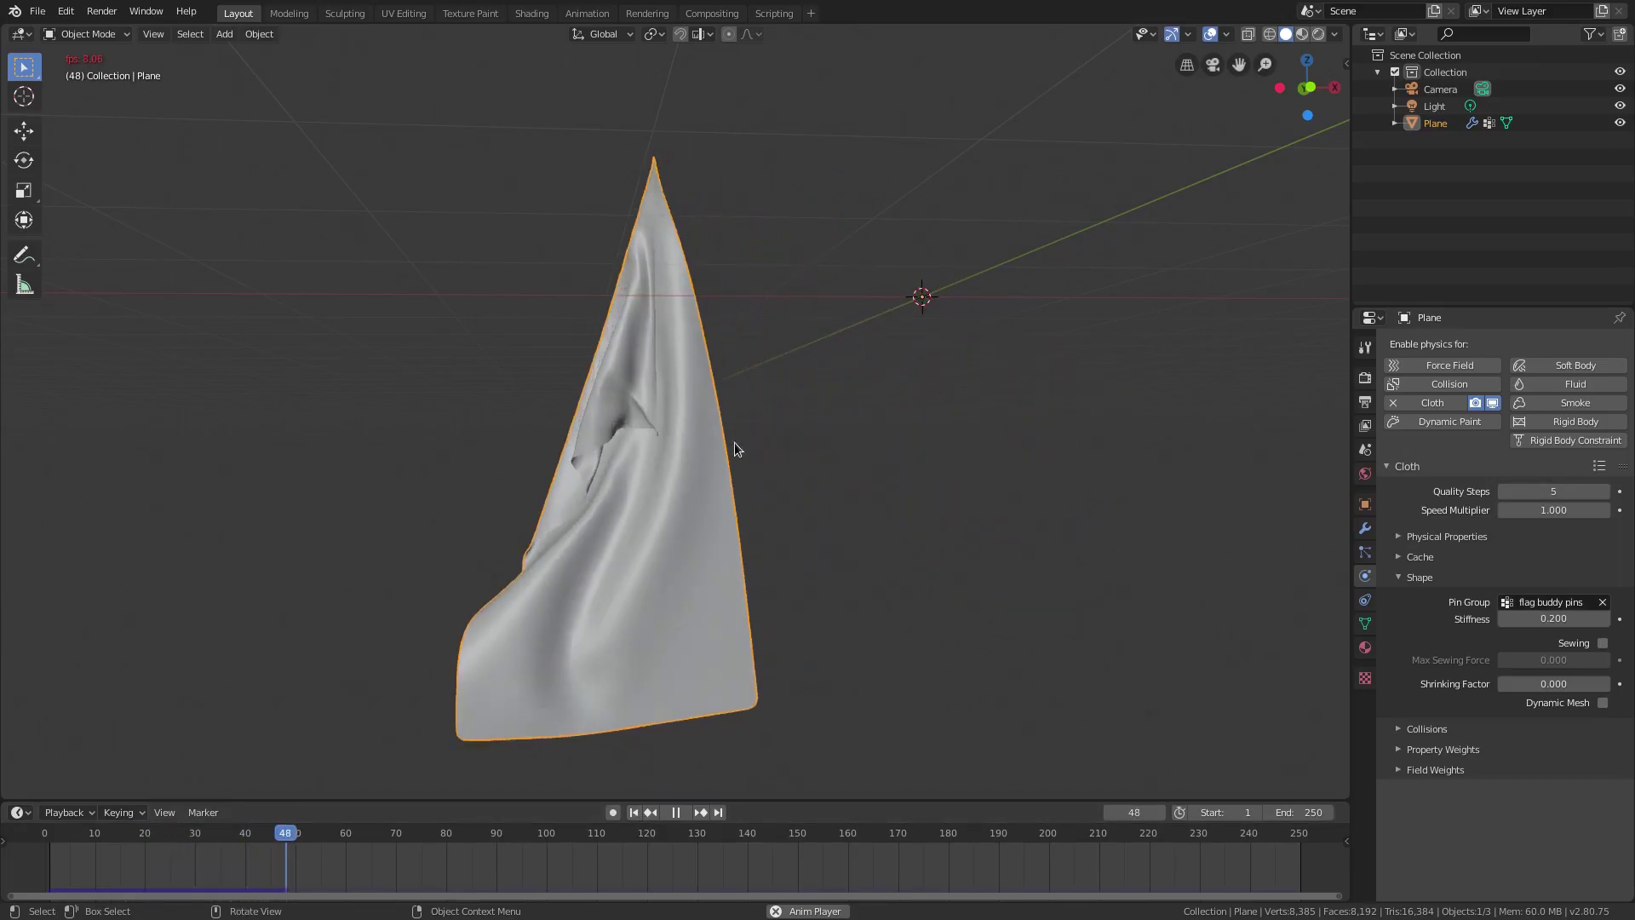
Stop the simulation, go back to the first frame and add a Wind force field at the scene's centre
{"action": "left_click", "coordinate": [678, 810]}
{"action": "middle_click_drag", "start_coordinate": [686, 750], "coordinate": [719, 755]}
{"action": "left_click", "coordinate": [635, 811]}
{"action": "middle_click_drag", "start_coordinate": [746, 613], "coordinate": [701, 216]}
{"action": "key", "text": "shift+a"}
{"action": "mouse_move", "coordinate": [701, 216]}
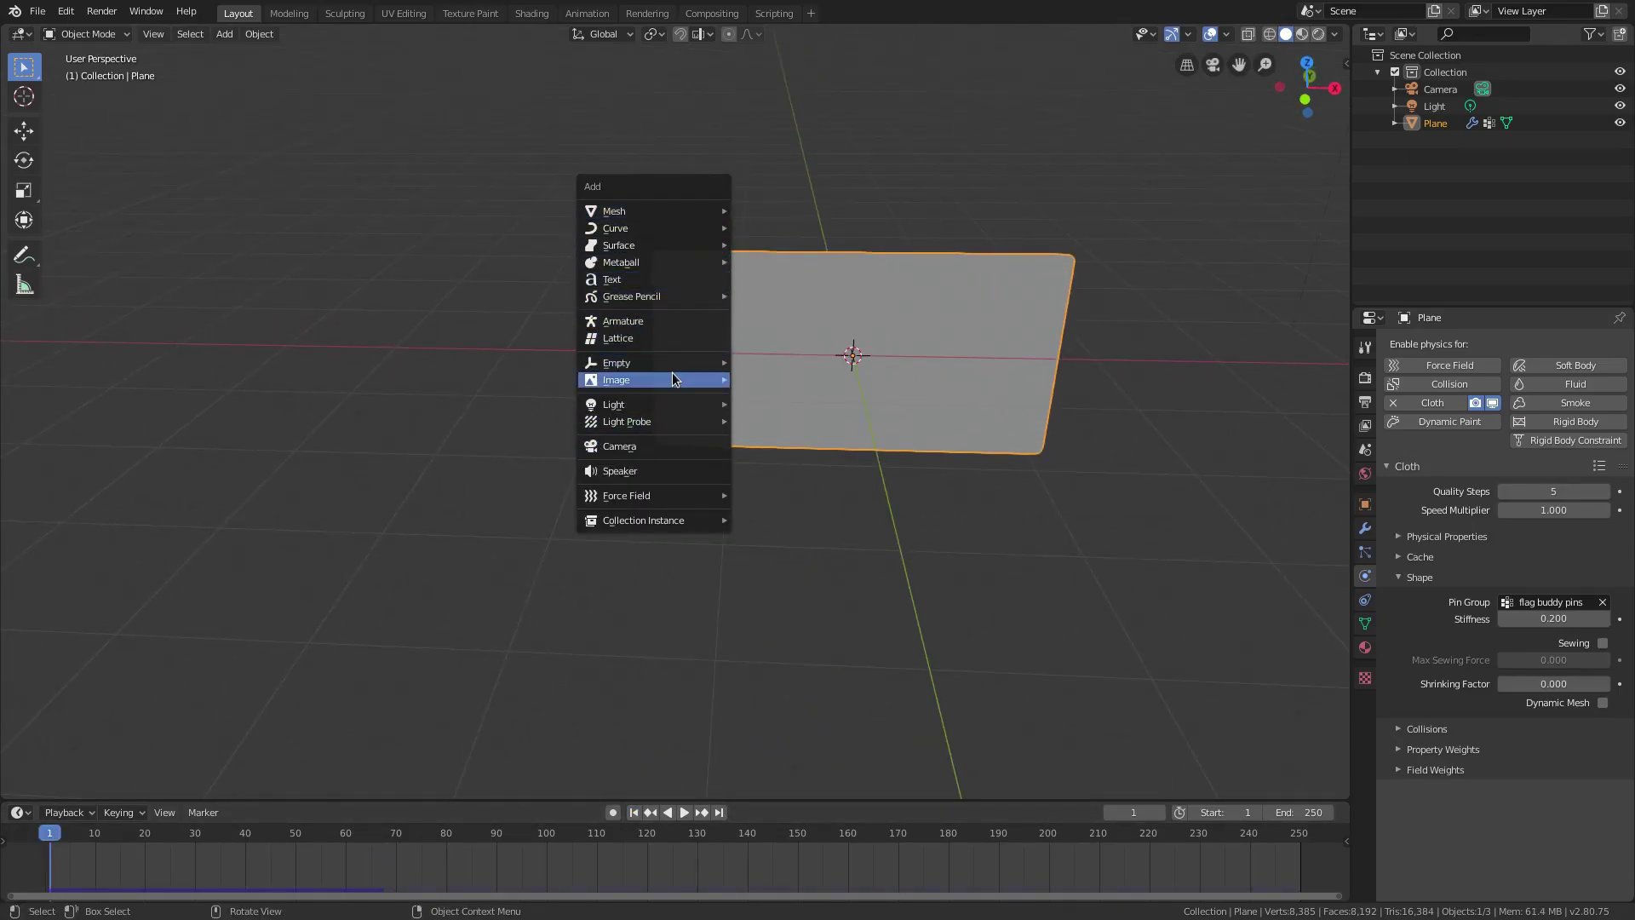
{"action": "mouse_move", "coordinate": [674, 379]}
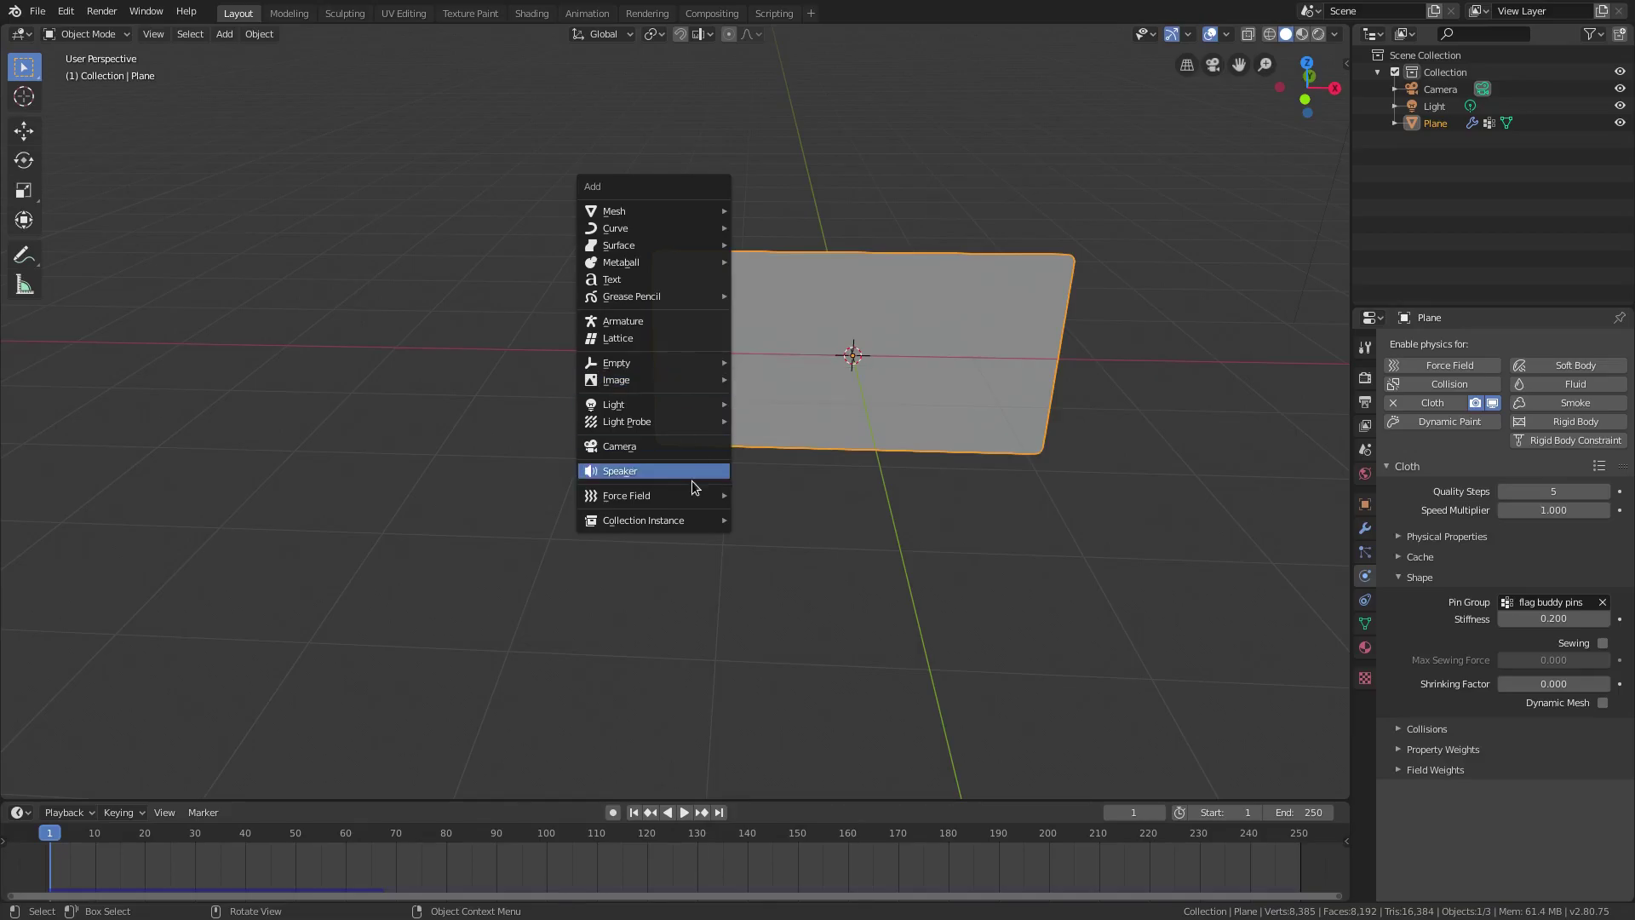
{"action": "mouse_move", "coordinate": [689, 498]}
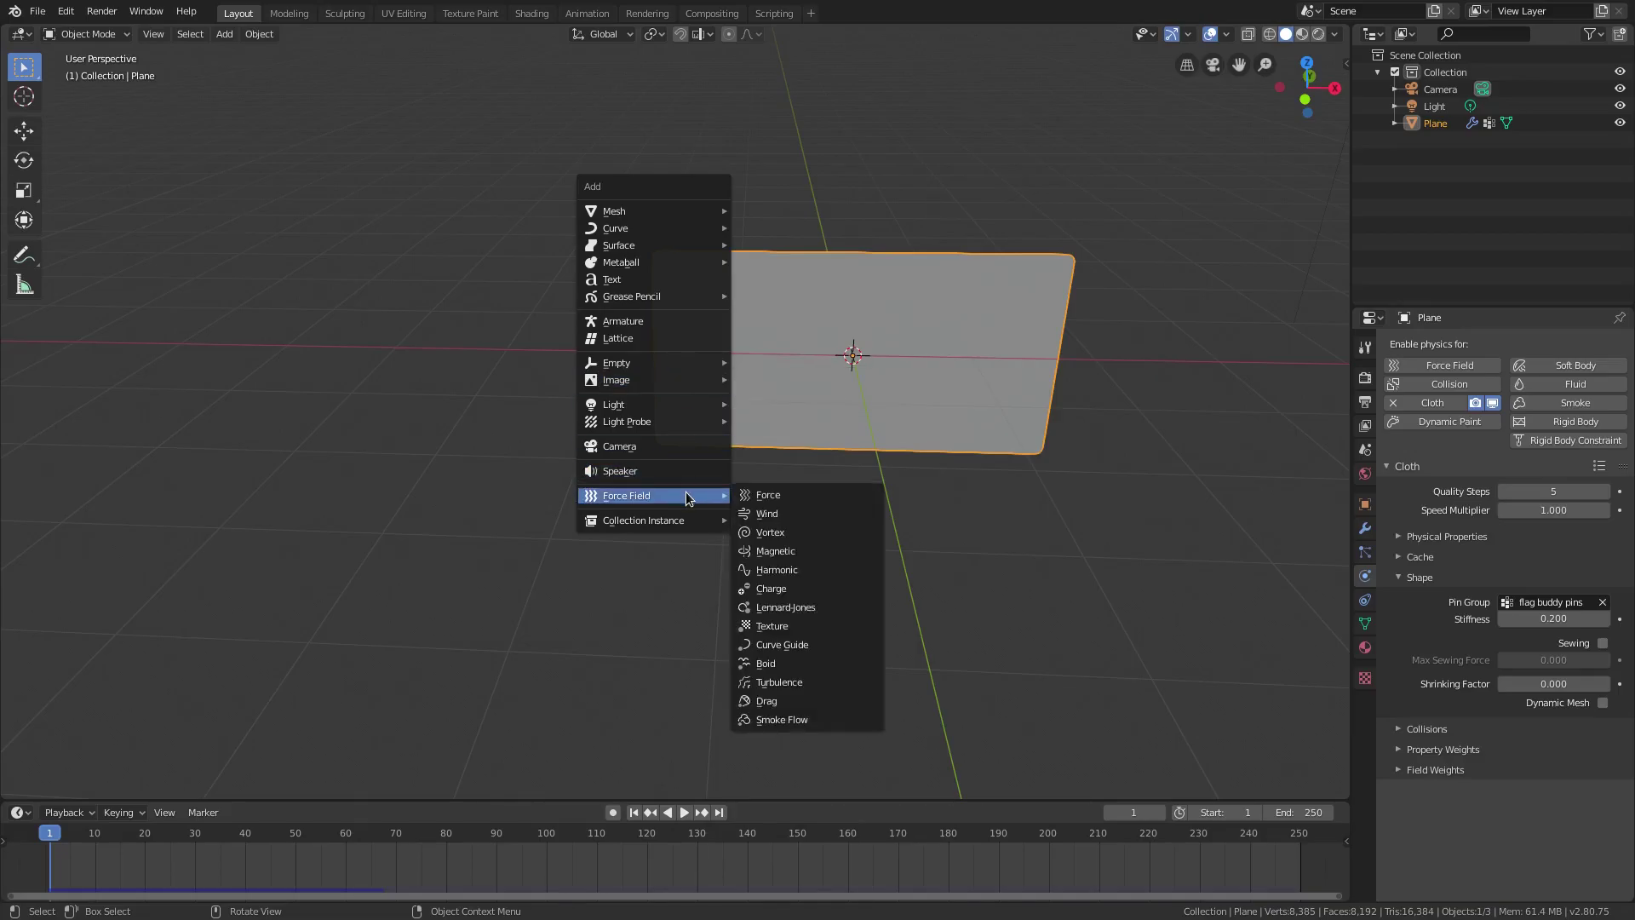
{"action": "left_click", "coordinate": [831, 519]}
{"action": "scroll", "coordinate": [778, 520], "scroll_direction": "down", "scroll_amount": 3}
{"action": "scroll", "coordinate": [897, 482], "scroll_direction": "up", "scroll_amount": 2}
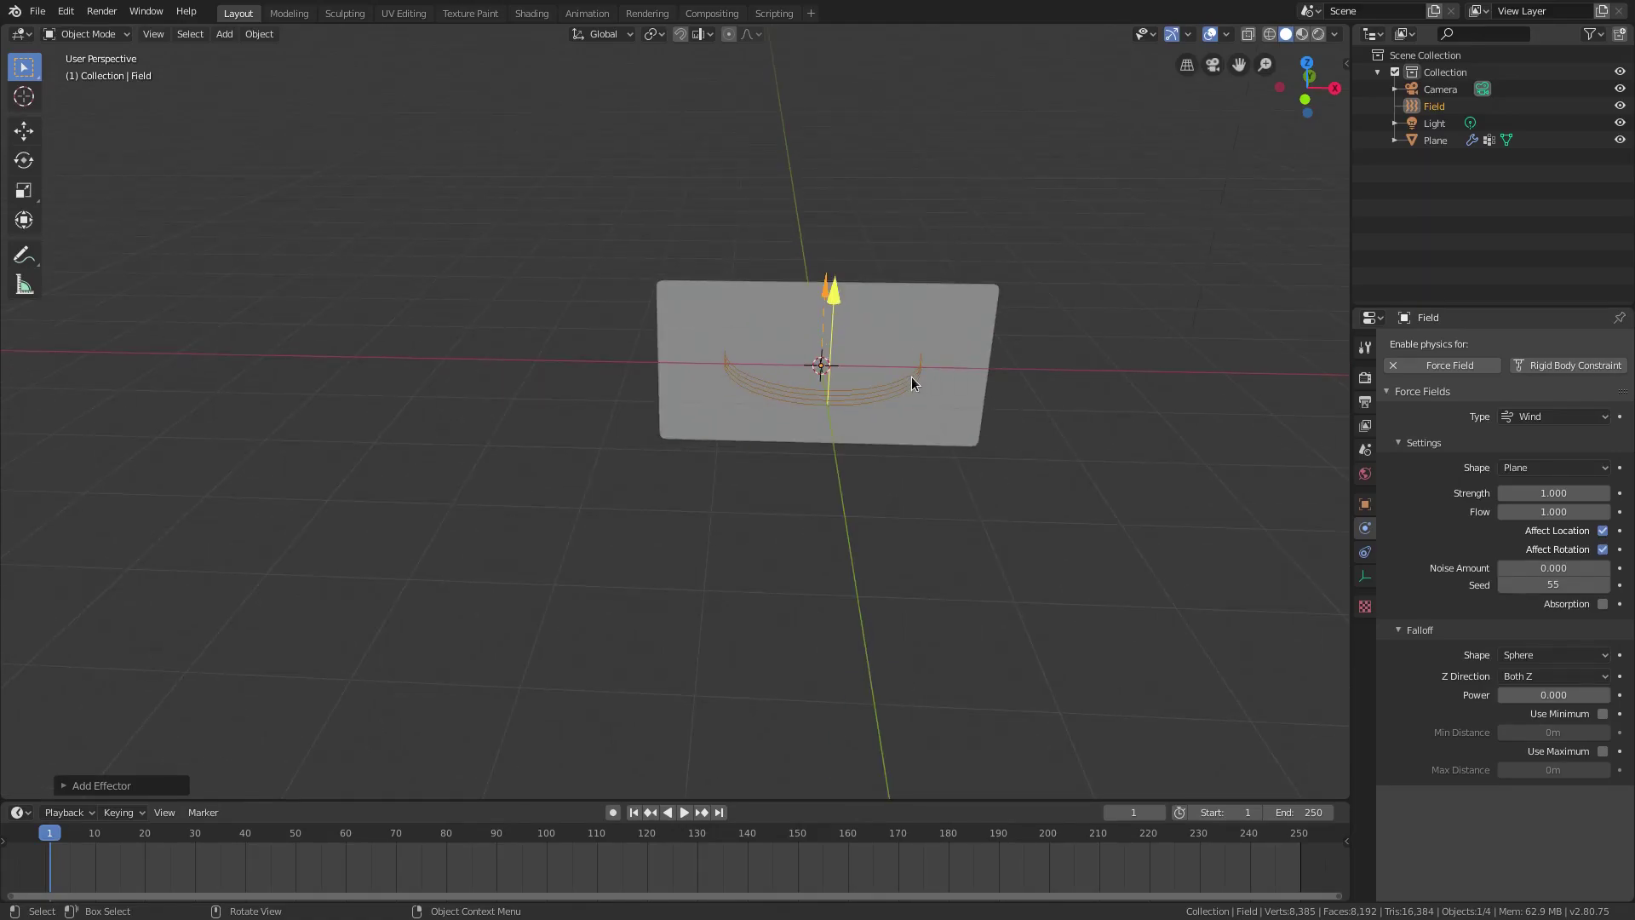
Rotate the wind field about the global Y axis so that it blows along the positive X axis
{"action": "middle_click_drag", "start_coordinate": [982, 382], "coordinate": [932, 399], "text": "shift"}
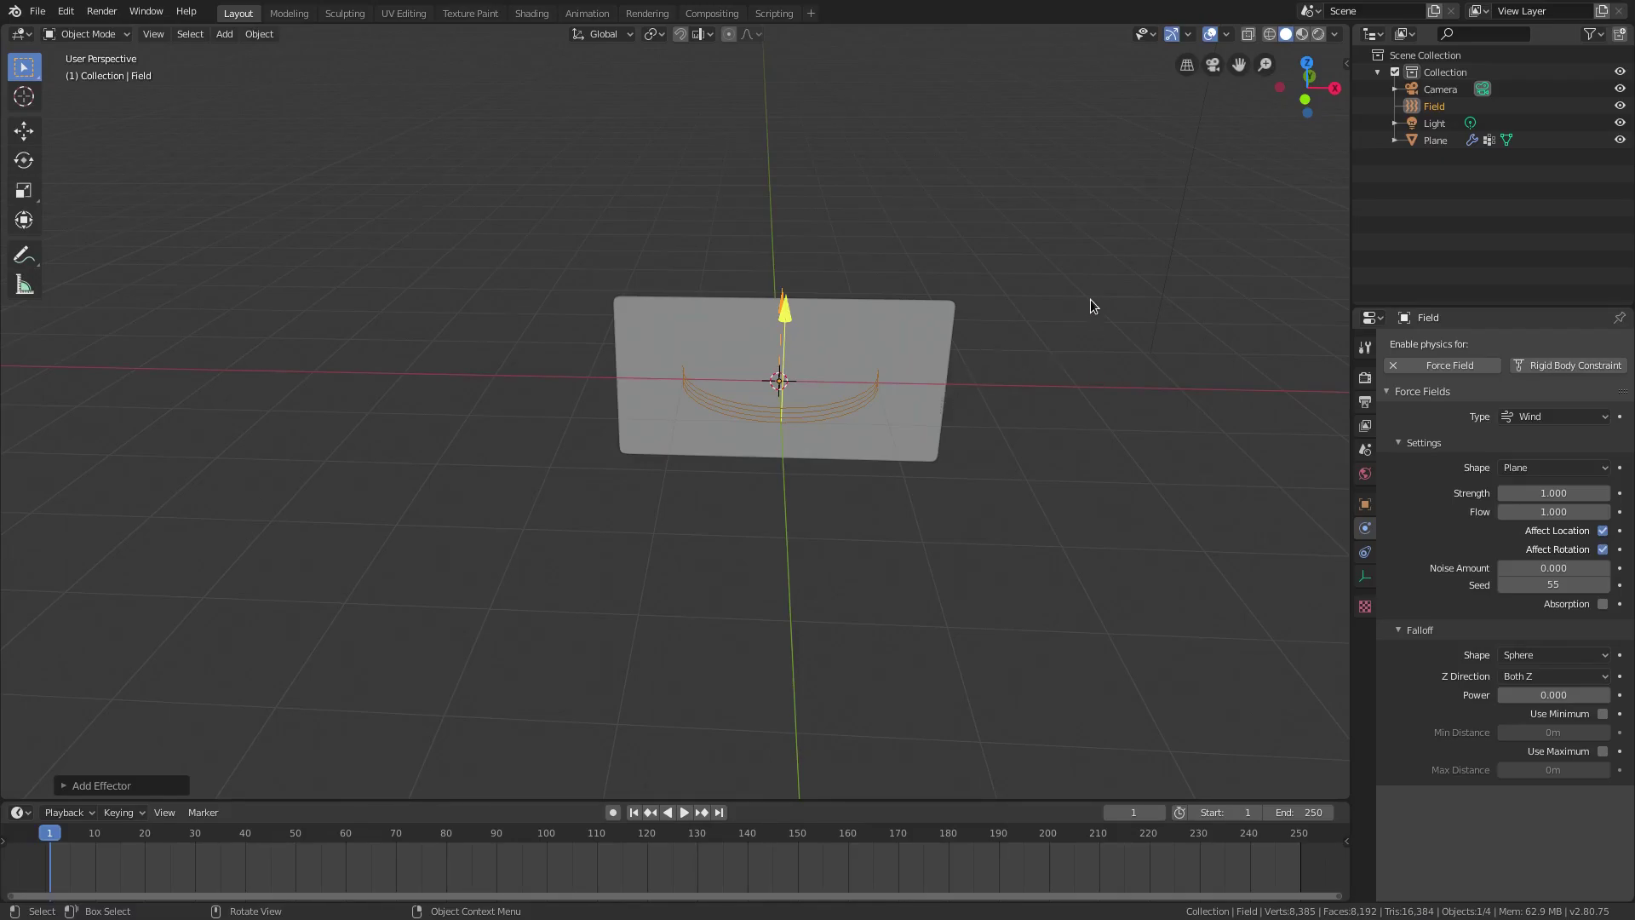
{"action": "key", "text": "r"}
{"action": "key", "text": "y"}
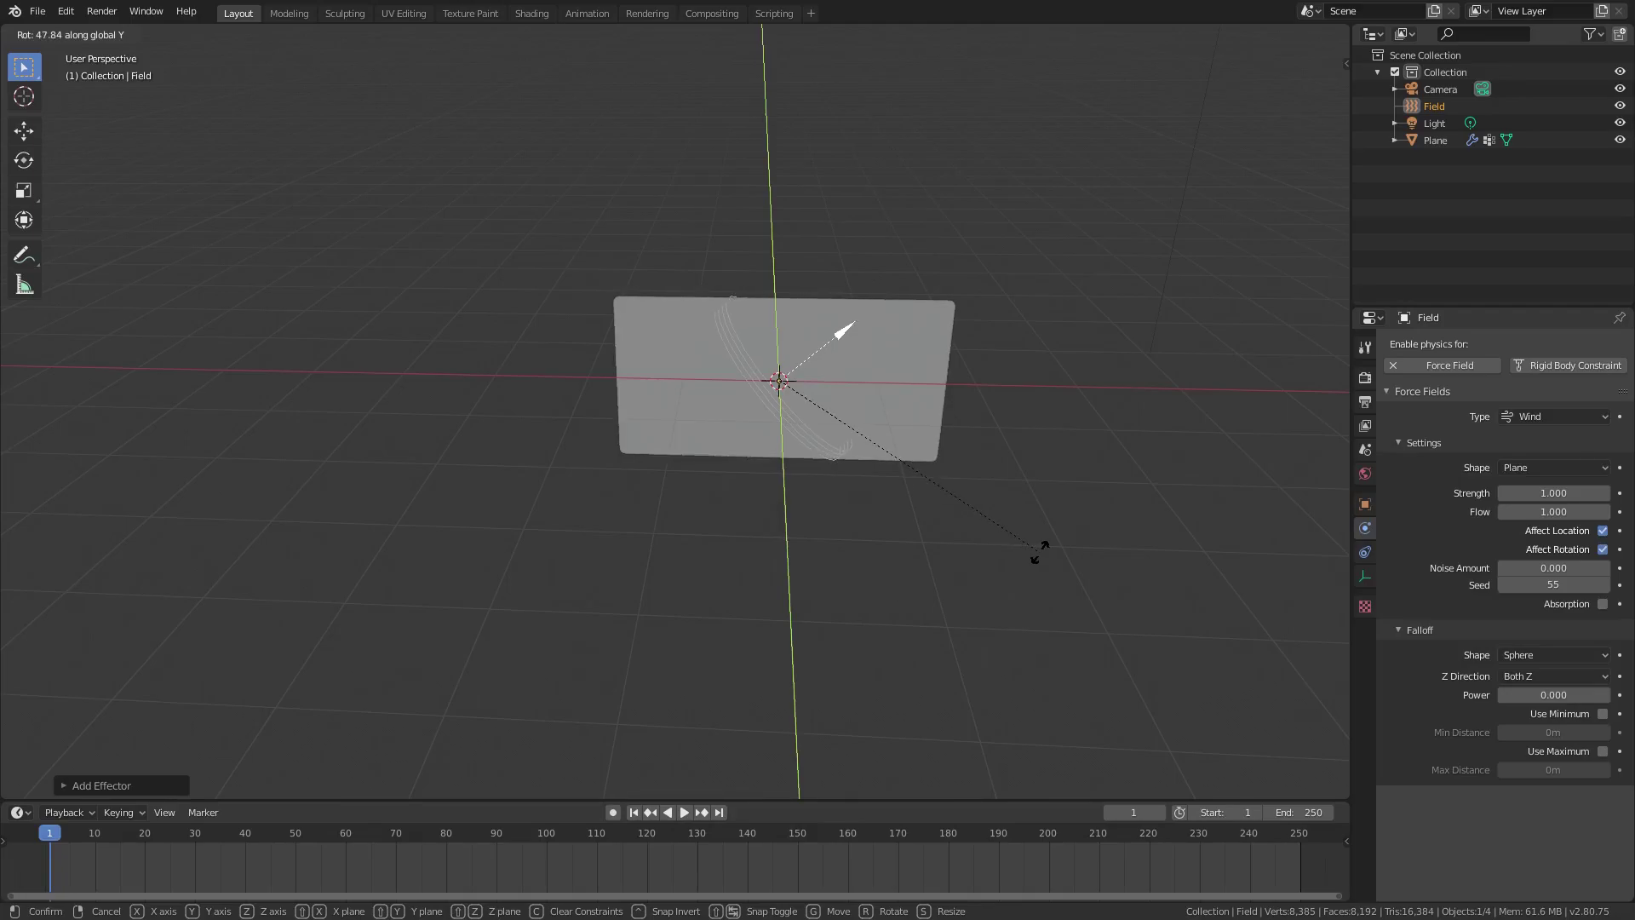
{"action": "key", "text": "Return"}
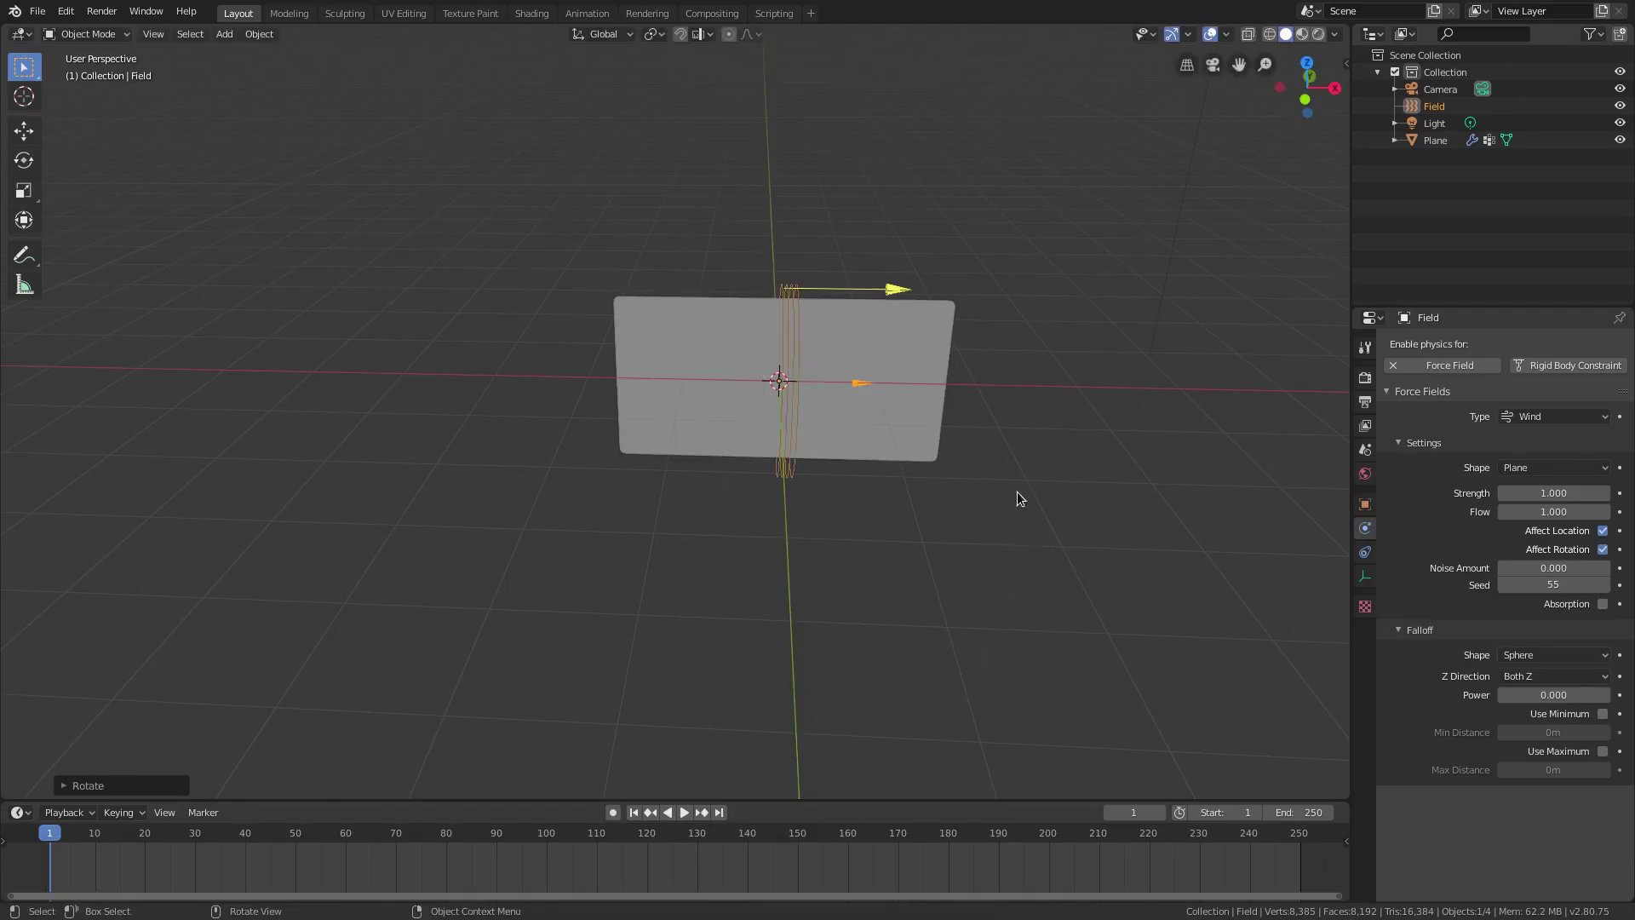
Move the wind field along the X axis to a spot in front of the flag's pinned edge, blowing towards it
{"action": "key", "text": "g"}
{"action": "key", "text": "y"}
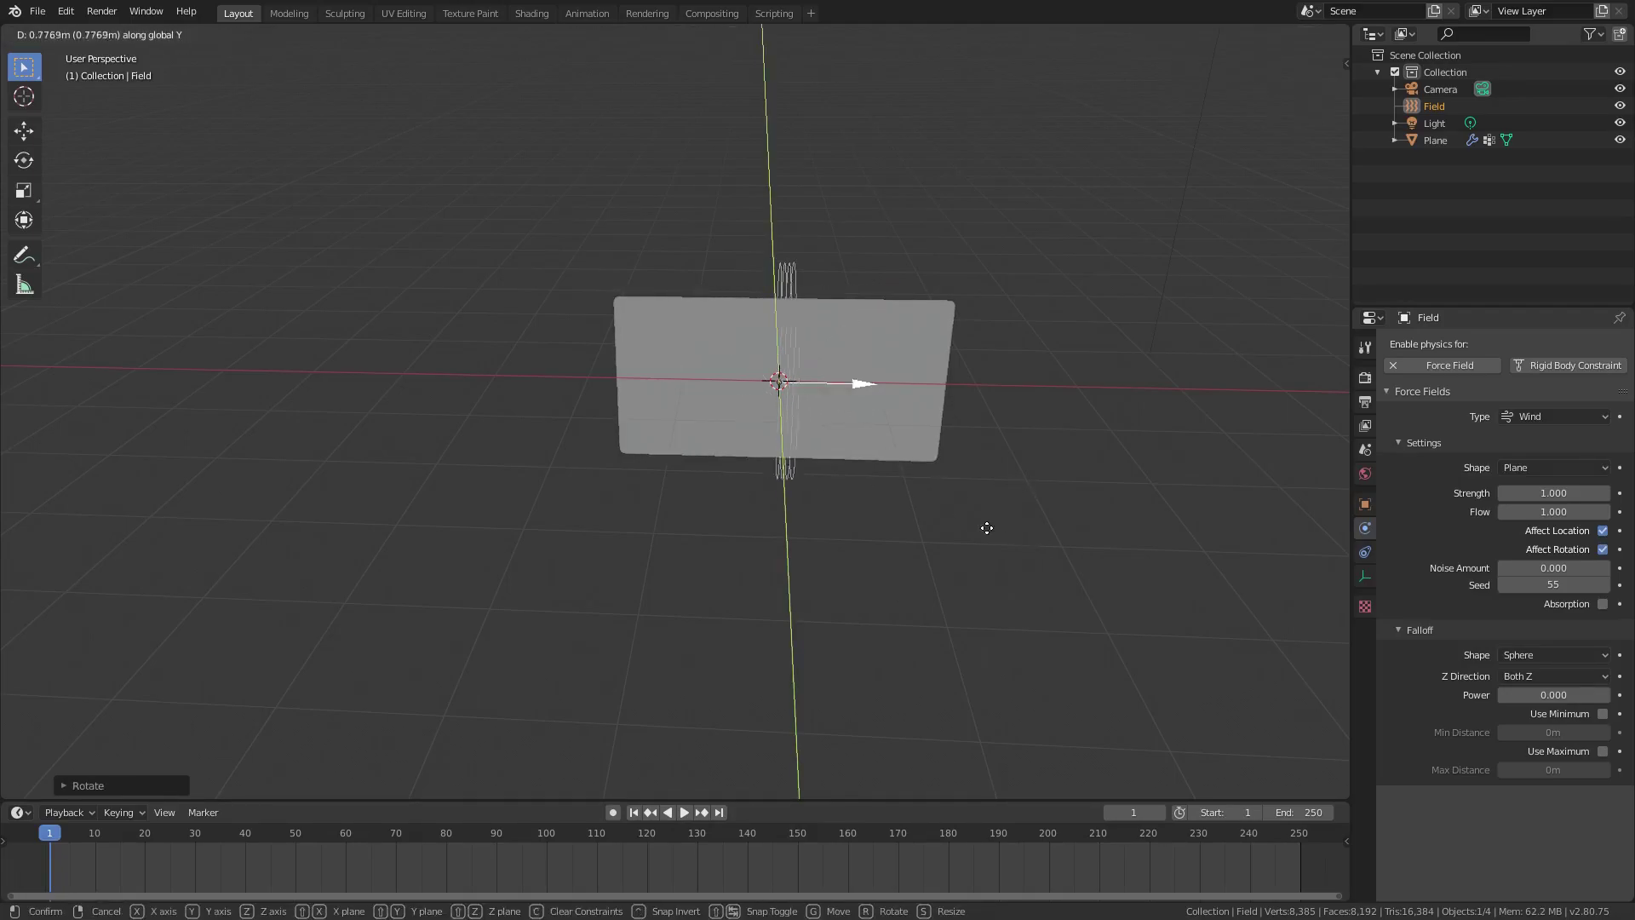
{"action": "left_click", "coordinate": [693, 558]}
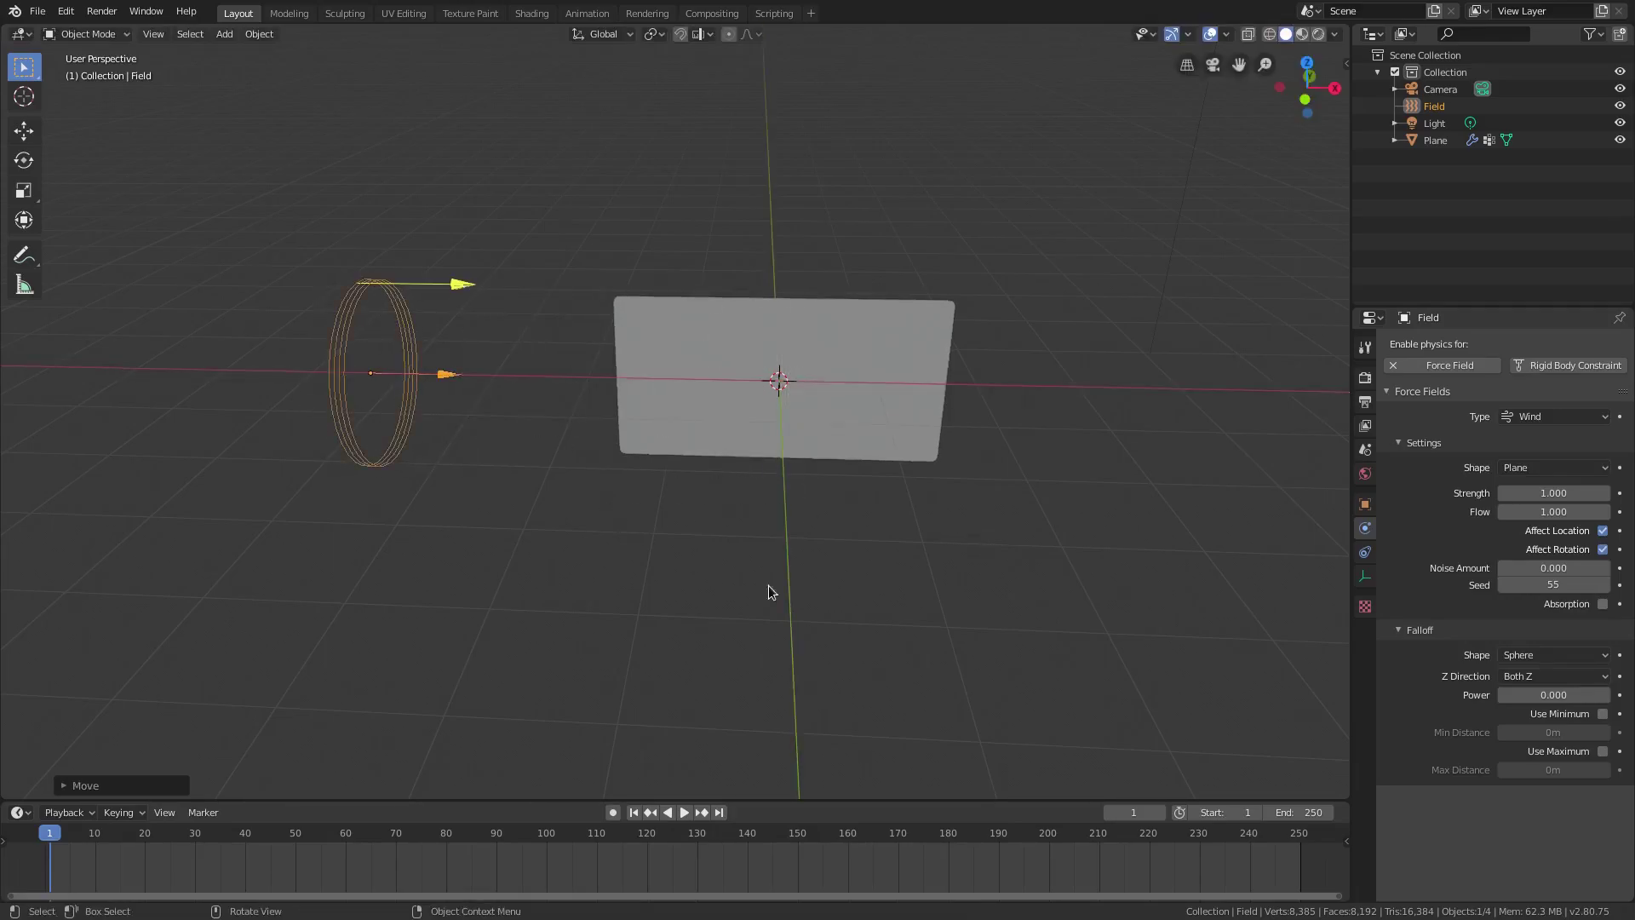
{"action": "scroll", "coordinate": [898, 615], "scroll_direction": "down", "scroll_amount": 2}
{"action": "scroll", "coordinate": [440, 426], "scroll_direction": "up", "scroll_amount": 1}
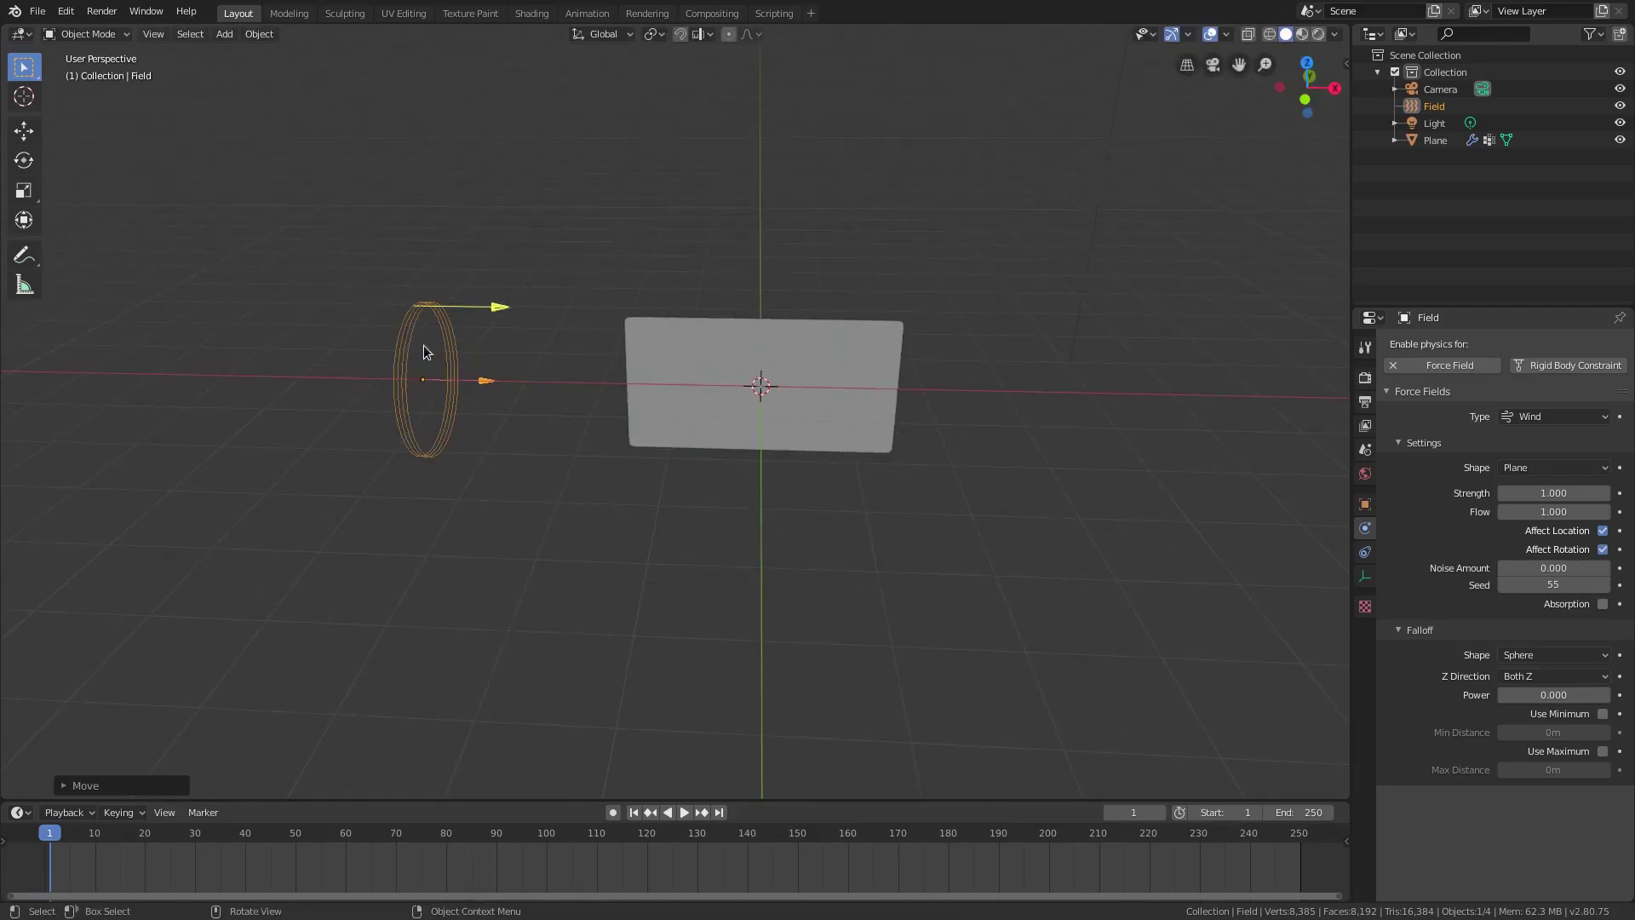
Raise the wind strength to 41.7, play the simulation and increase the strength to 359.1
{"action": "left_click", "coordinate": [1361, 578]}
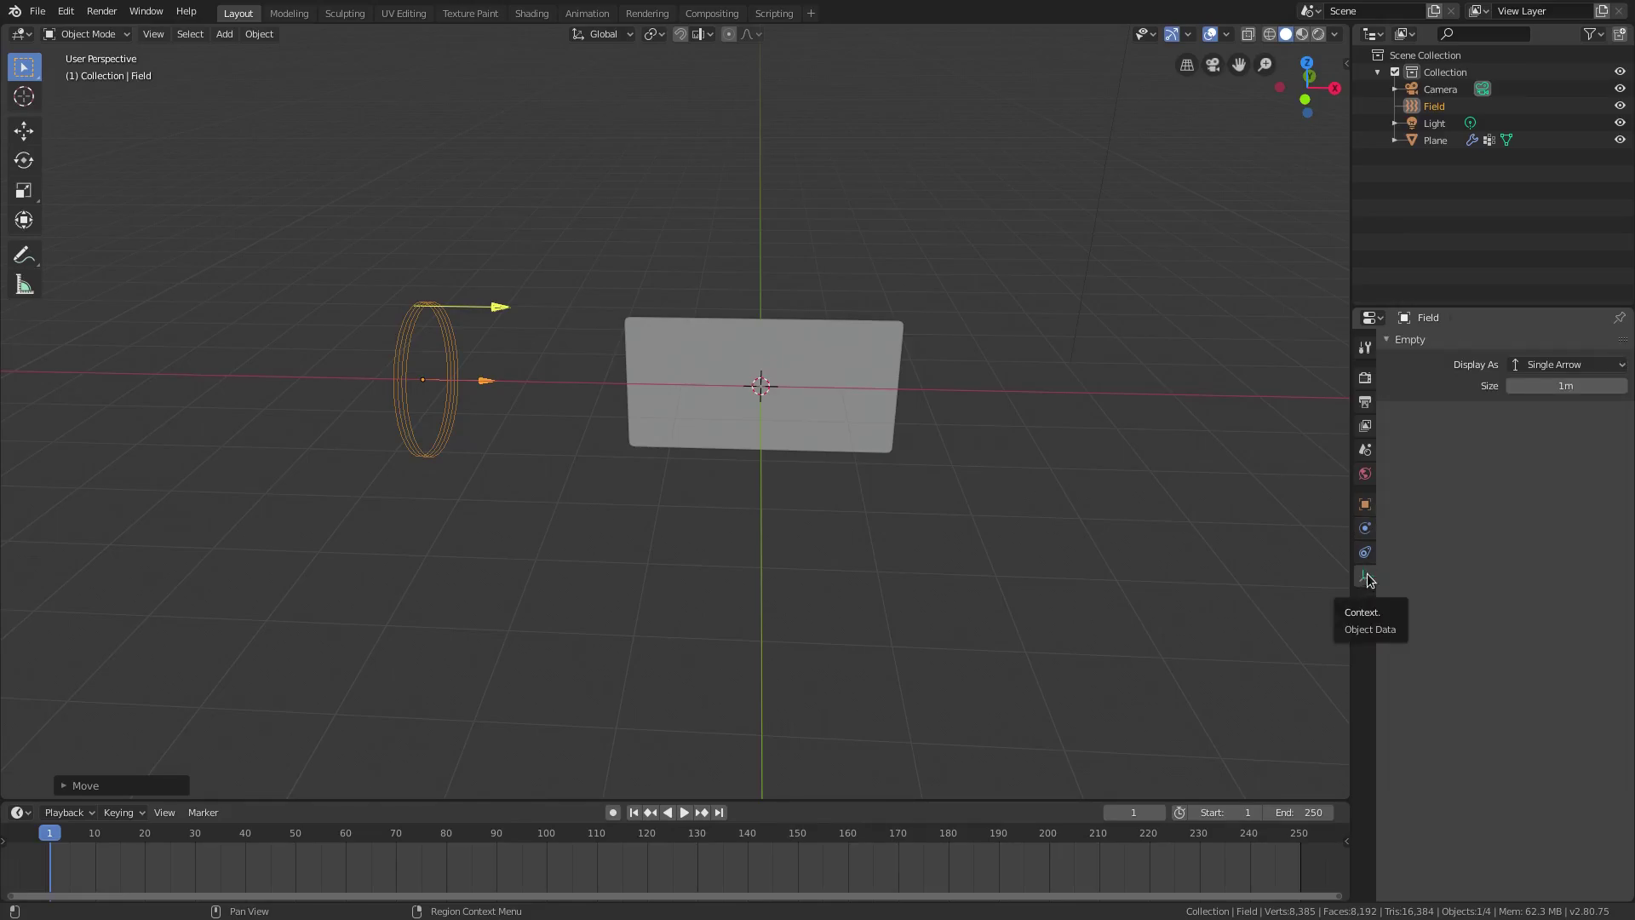
{"action": "left_click", "coordinate": [1366, 529]}
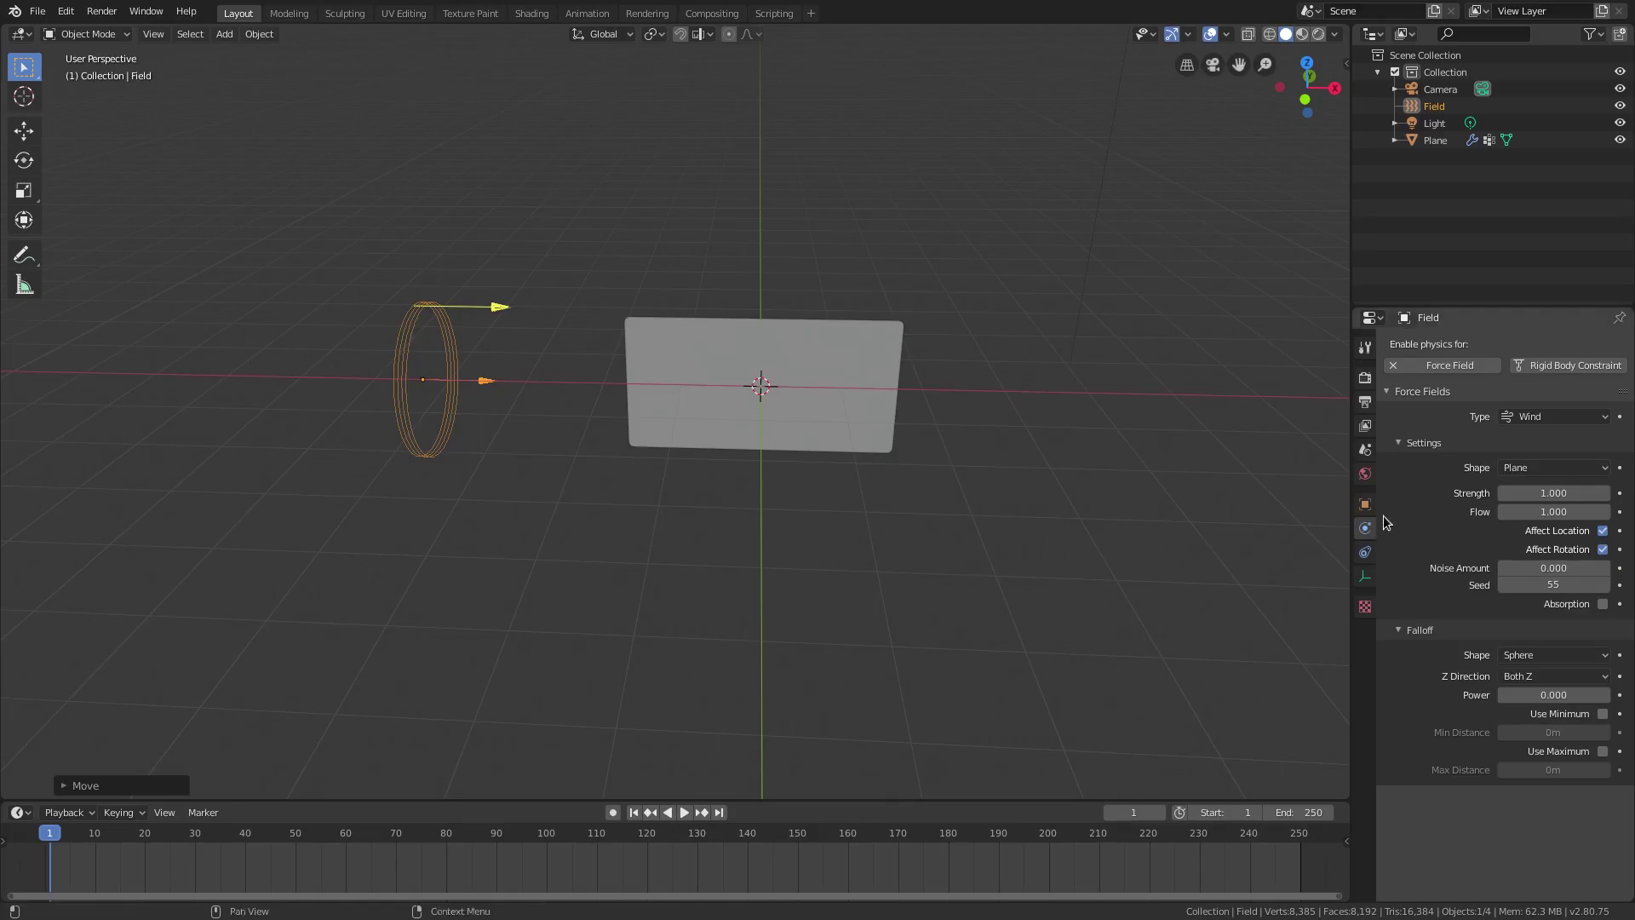
{"action": "left_click_drag", "start_coordinate": [1553, 493], "coordinate": [1584, 493]}
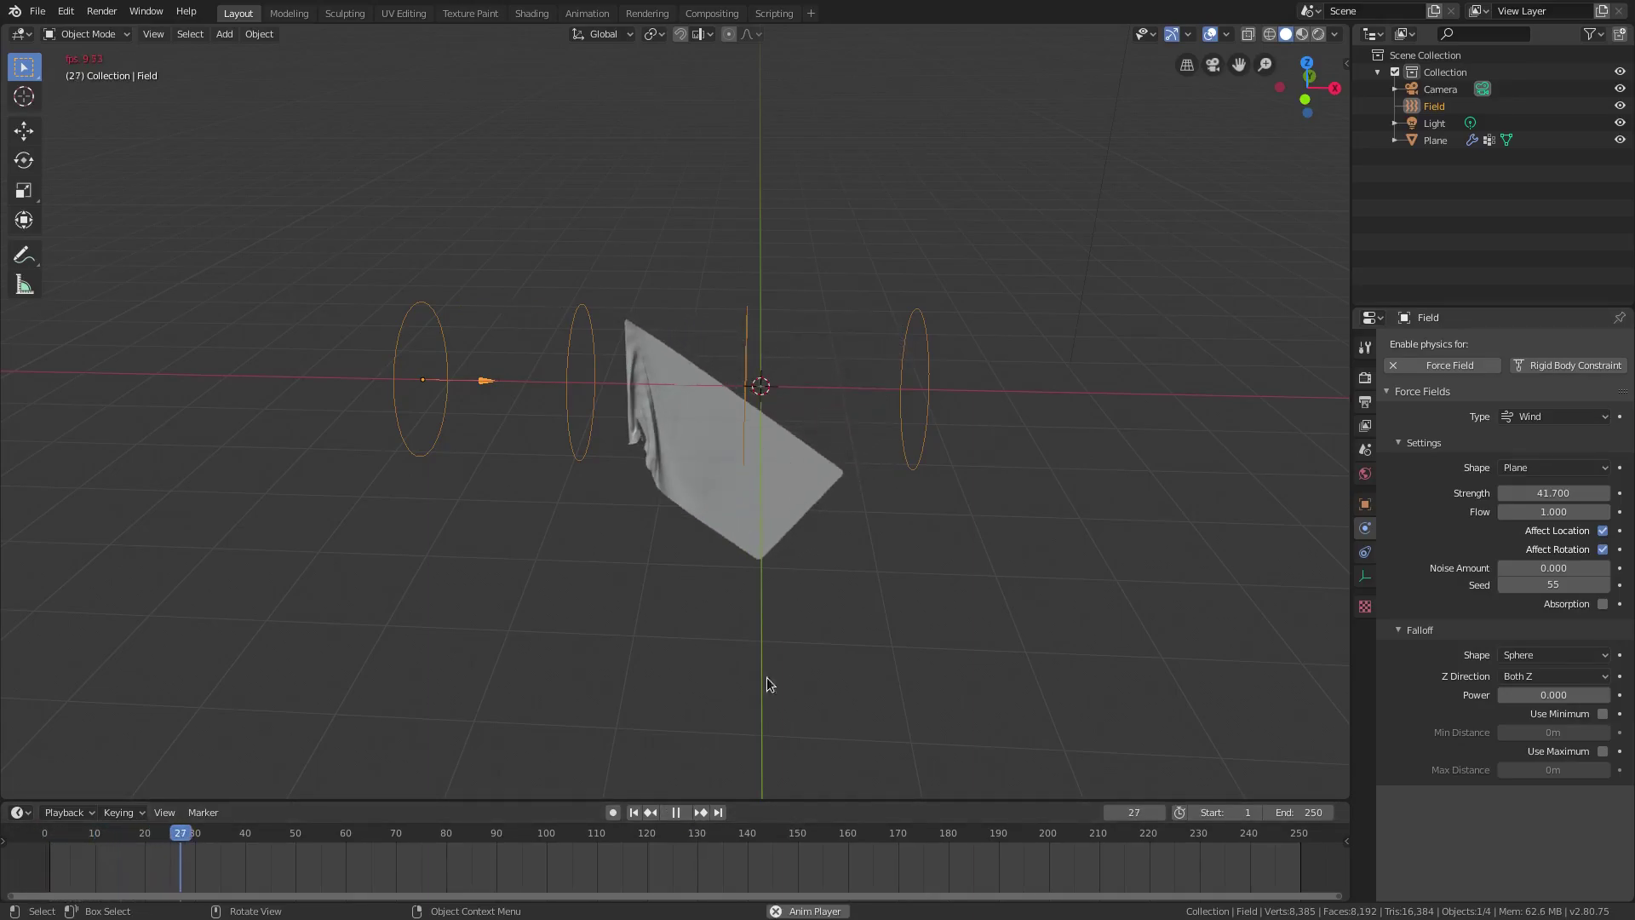
{"action": "left_click_drag", "start_coordinate": [1533, 493], "coordinate": [1631, 493]}
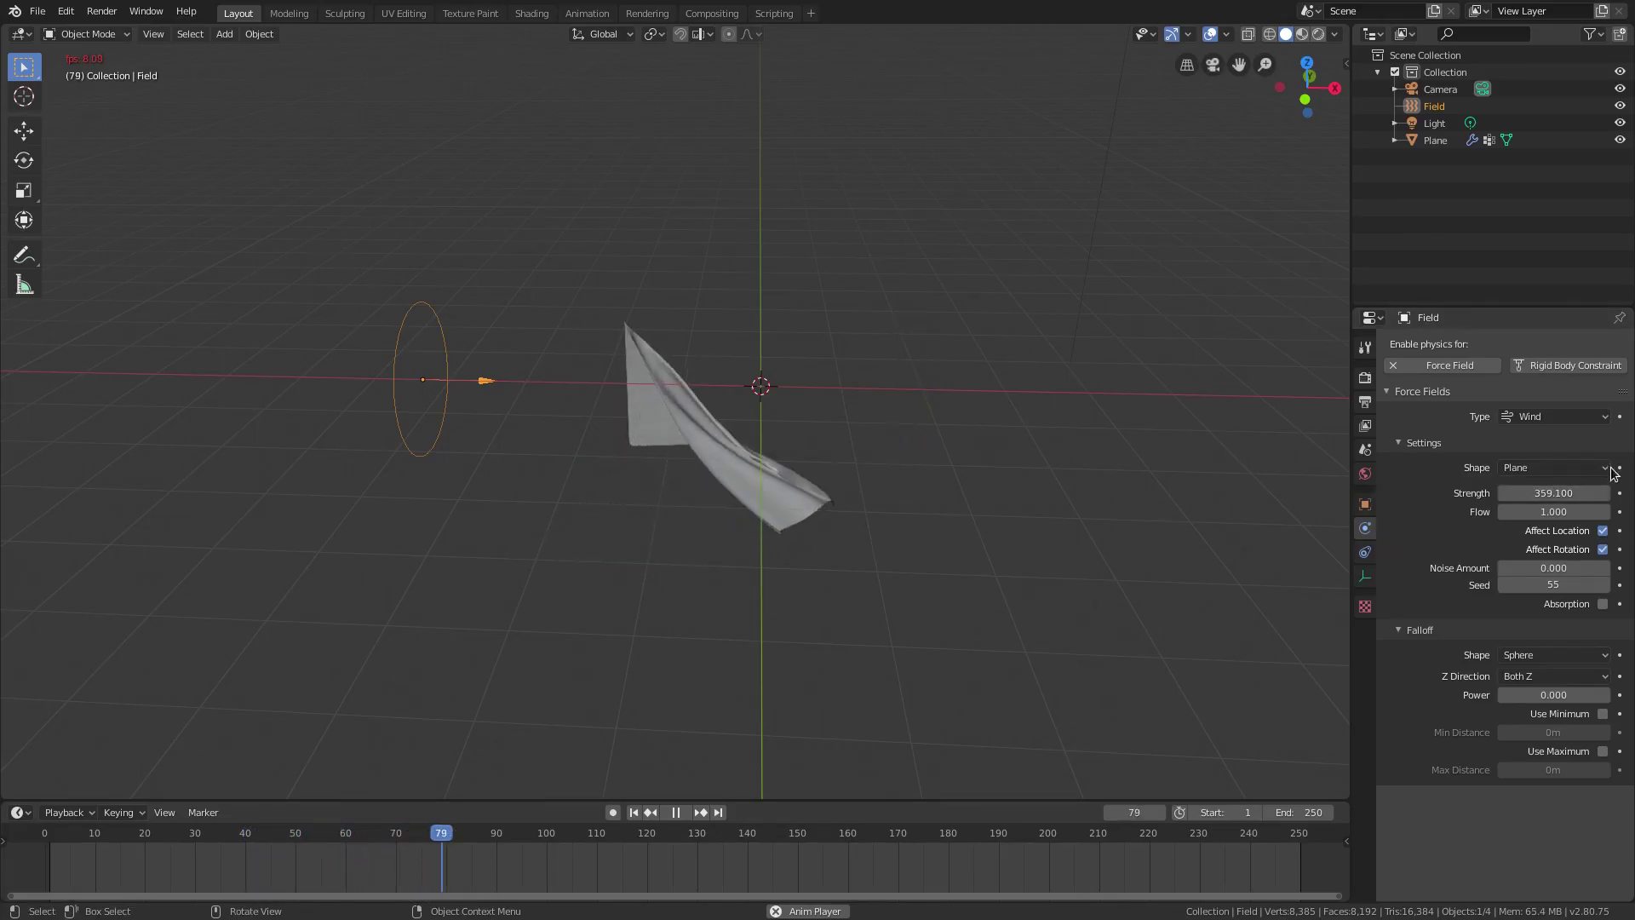
Set the wind strength to 1000 and examine the waving cloth from different angles during playback
{"action": "left_click", "coordinate": [1548, 492]}
{"action": "type", "text": "1"}
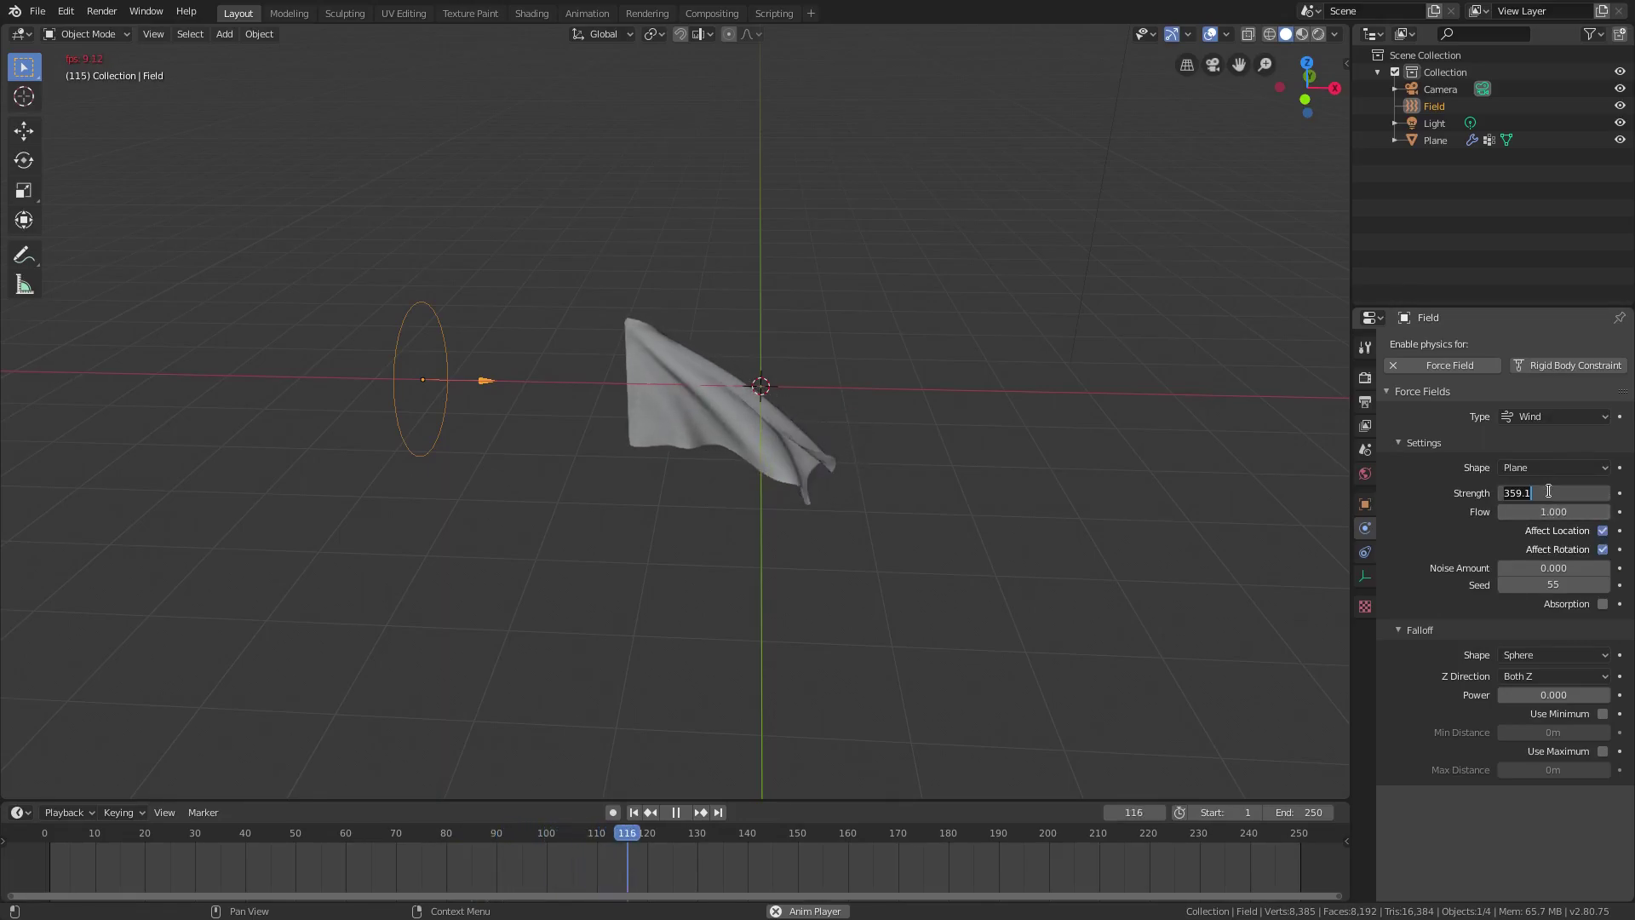
{"action": "type", "text": "000"}
{"action": "key", "text": "Return"}
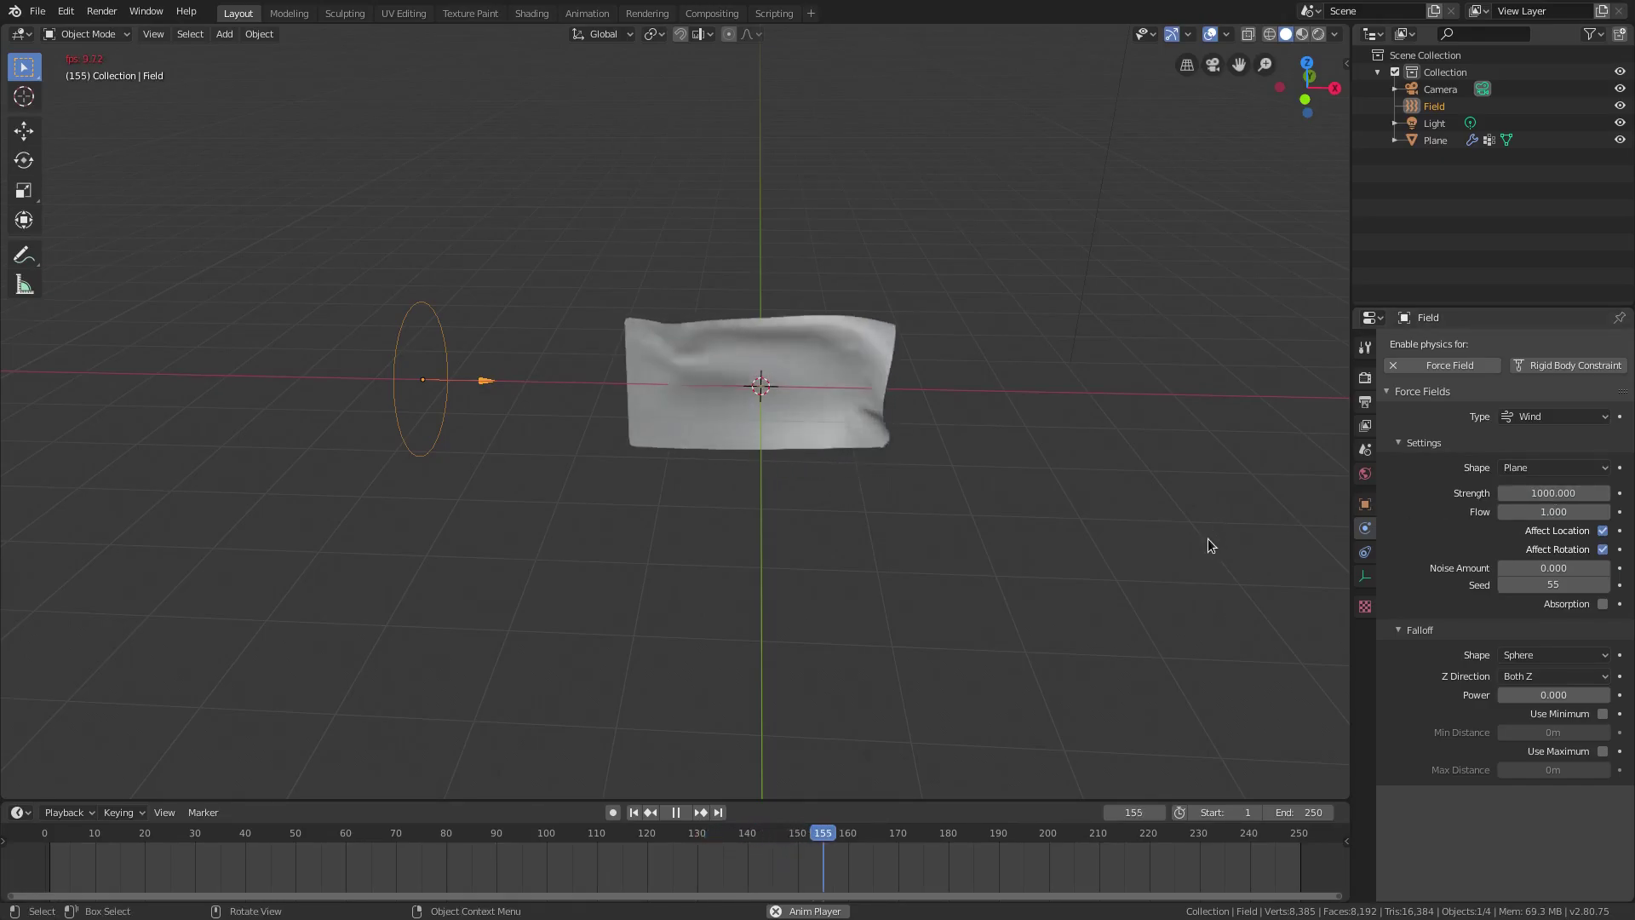
{"action": "middle_click_drag", "start_coordinate": [1059, 558], "coordinate": [1209, 548]}
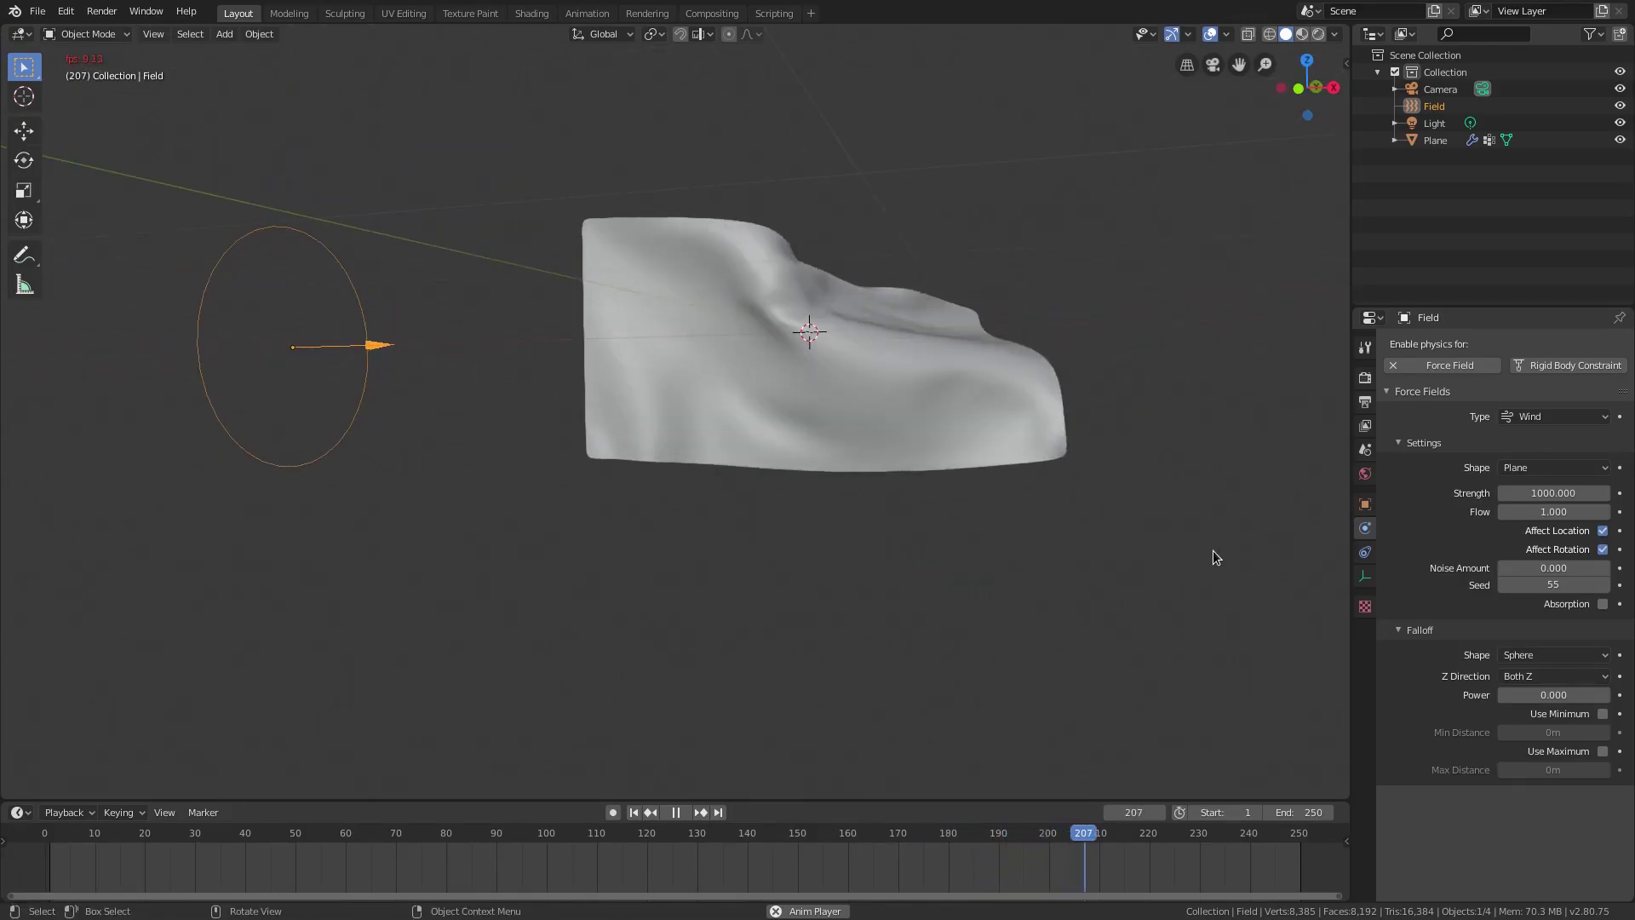
{"action": "middle_click_drag", "start_coordinate": [1212, 550], "coordinate": [1228, 571]}
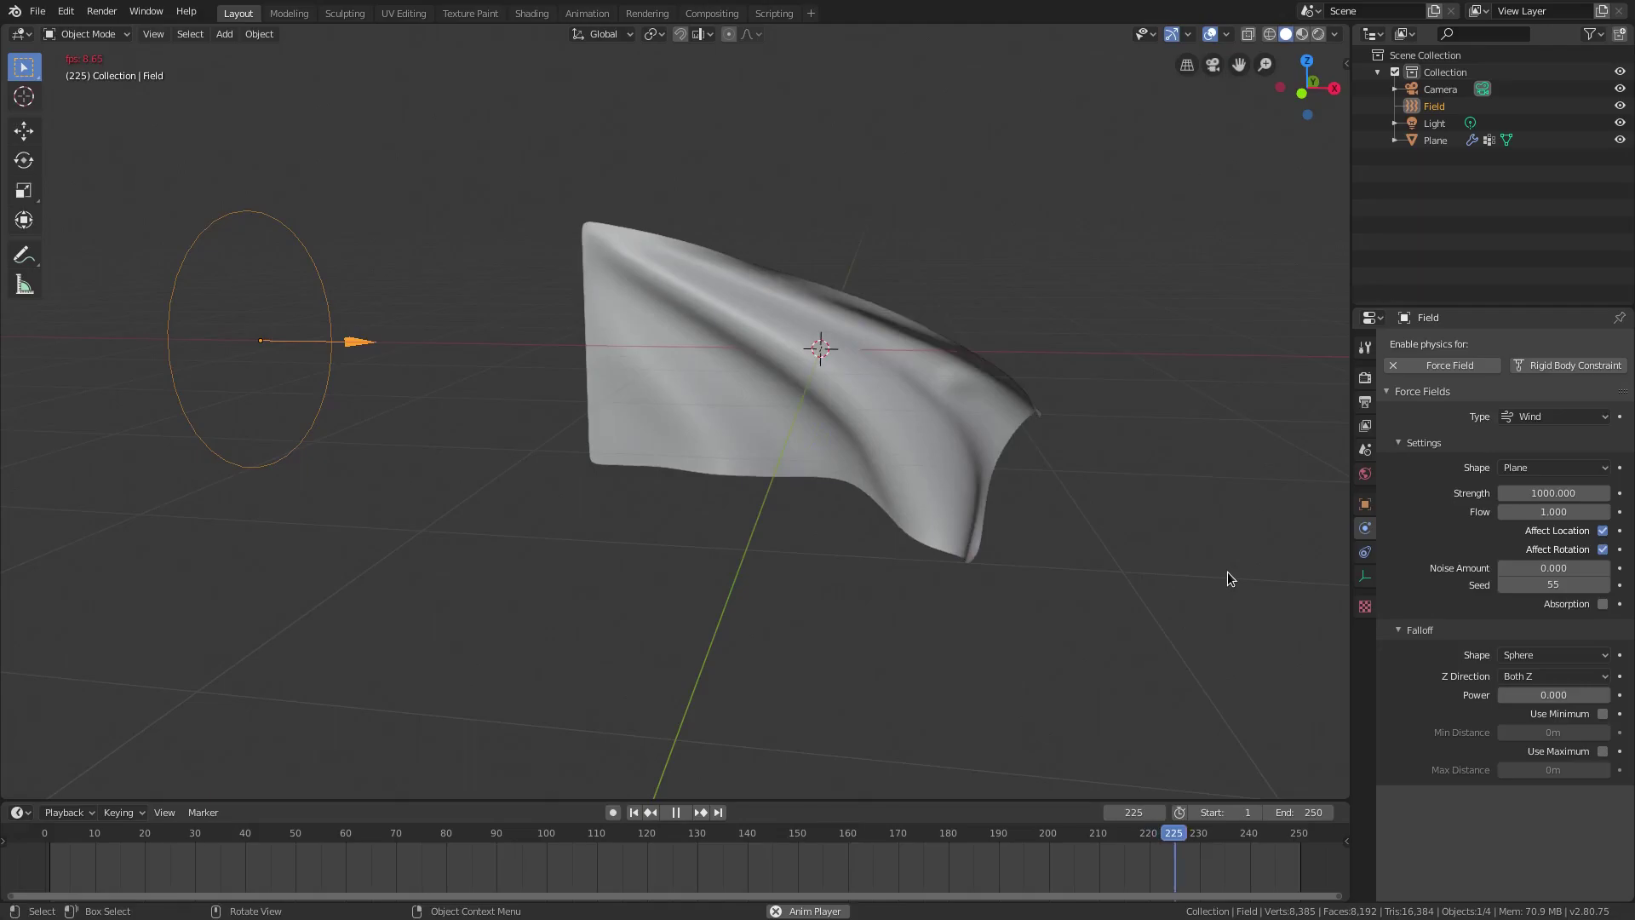
Set the wind strength to 20000 while the simulation keeps playing
{"action": "left_click", "coordinate": [1560, 491]}
{"action": "type", "text": "20000"}
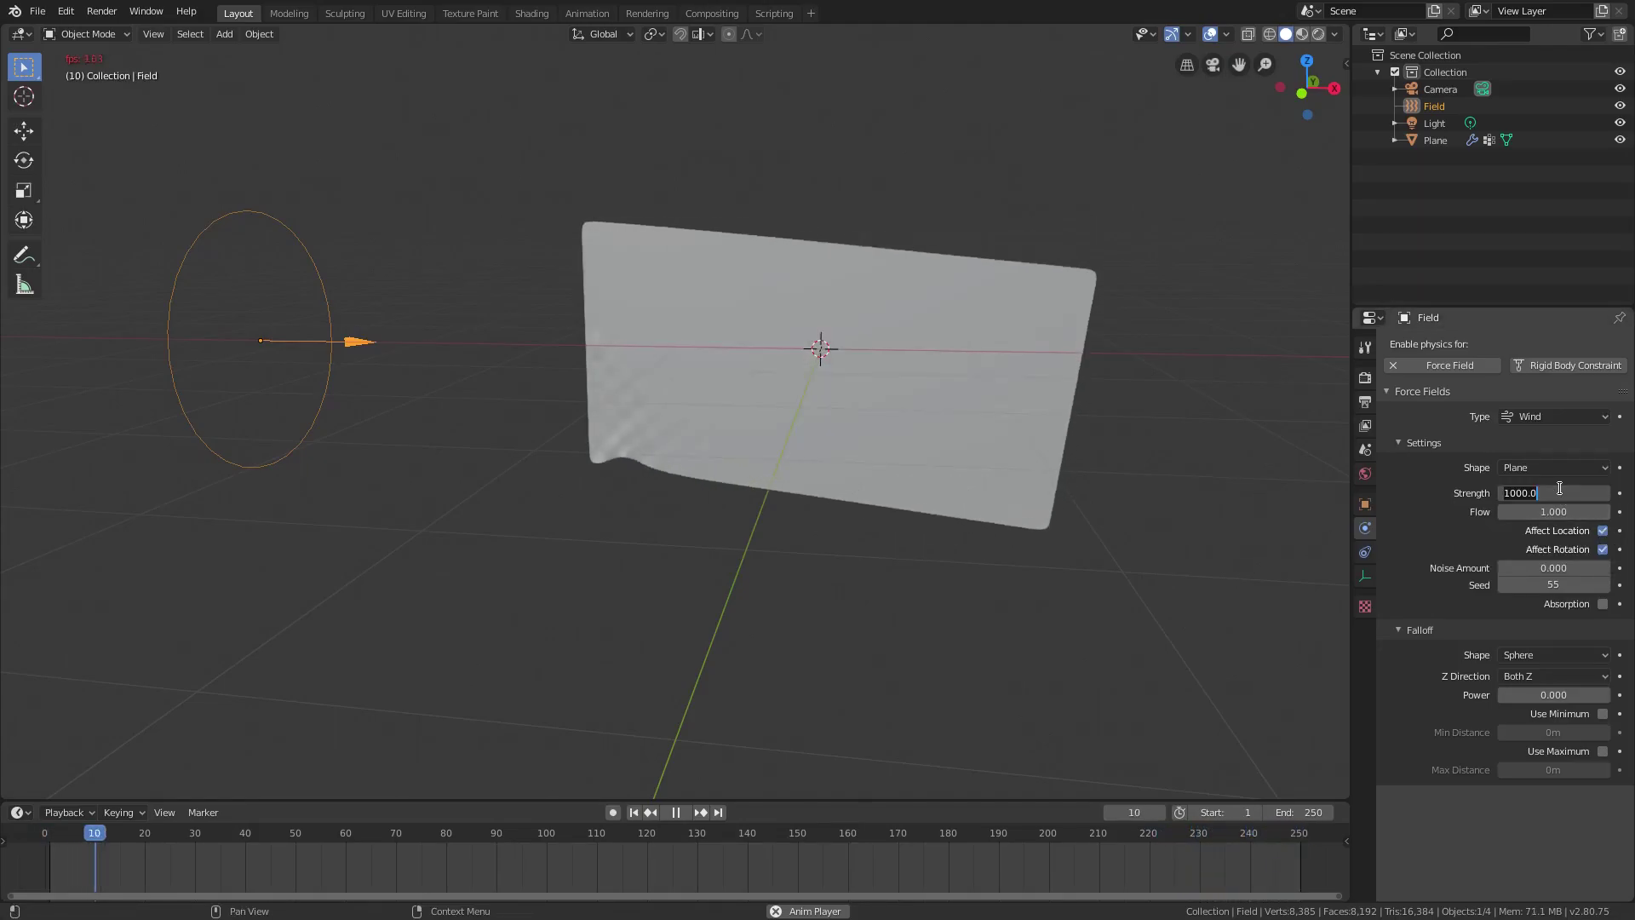
{"action": "key", "text": "Return"}
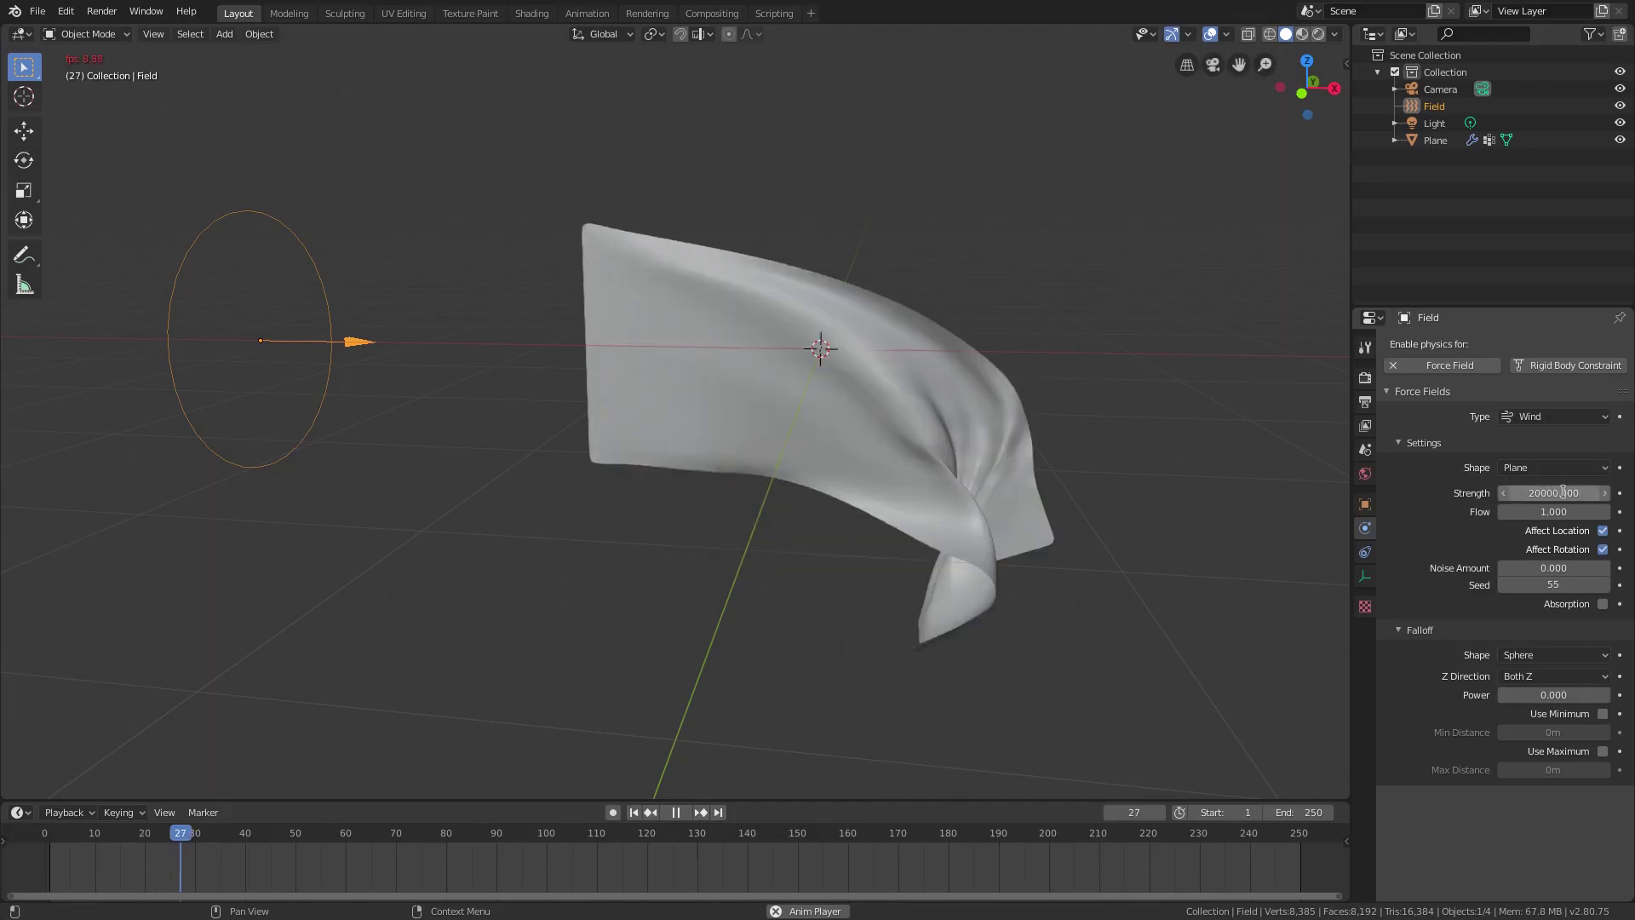
Reduce the wind strength to 2000 and again to 300 while watching the cloth react during playback
{"action": "left_click", "coordinate": [1560, 492]}
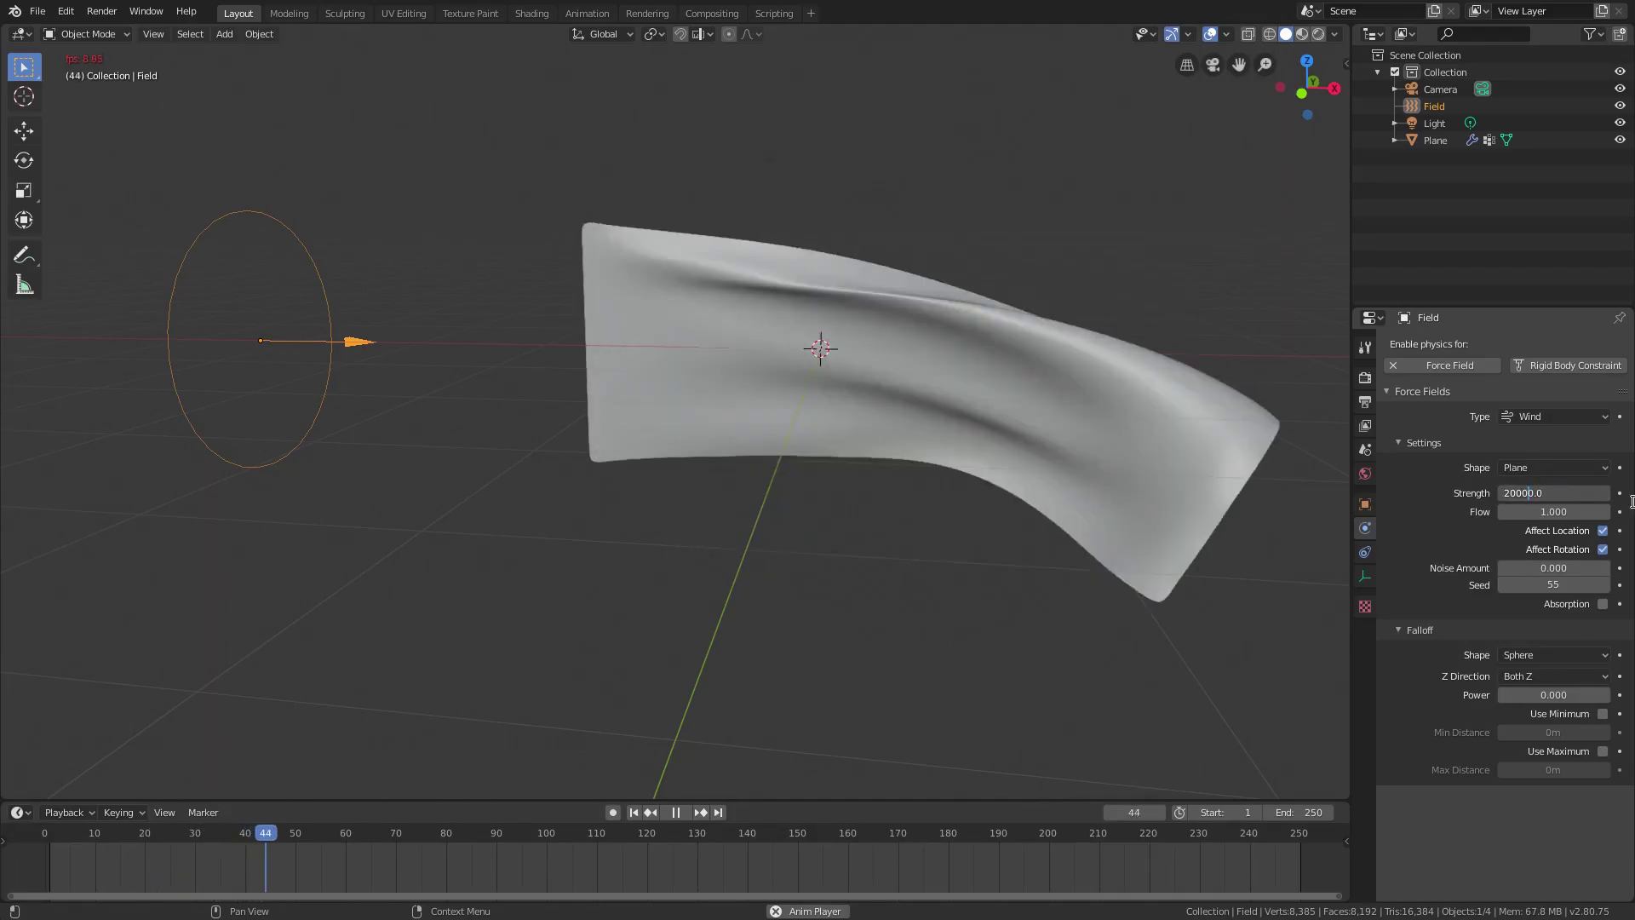
{"action": "key", "text": "BackSpace"}
{"action": "key", "text": "Return"}
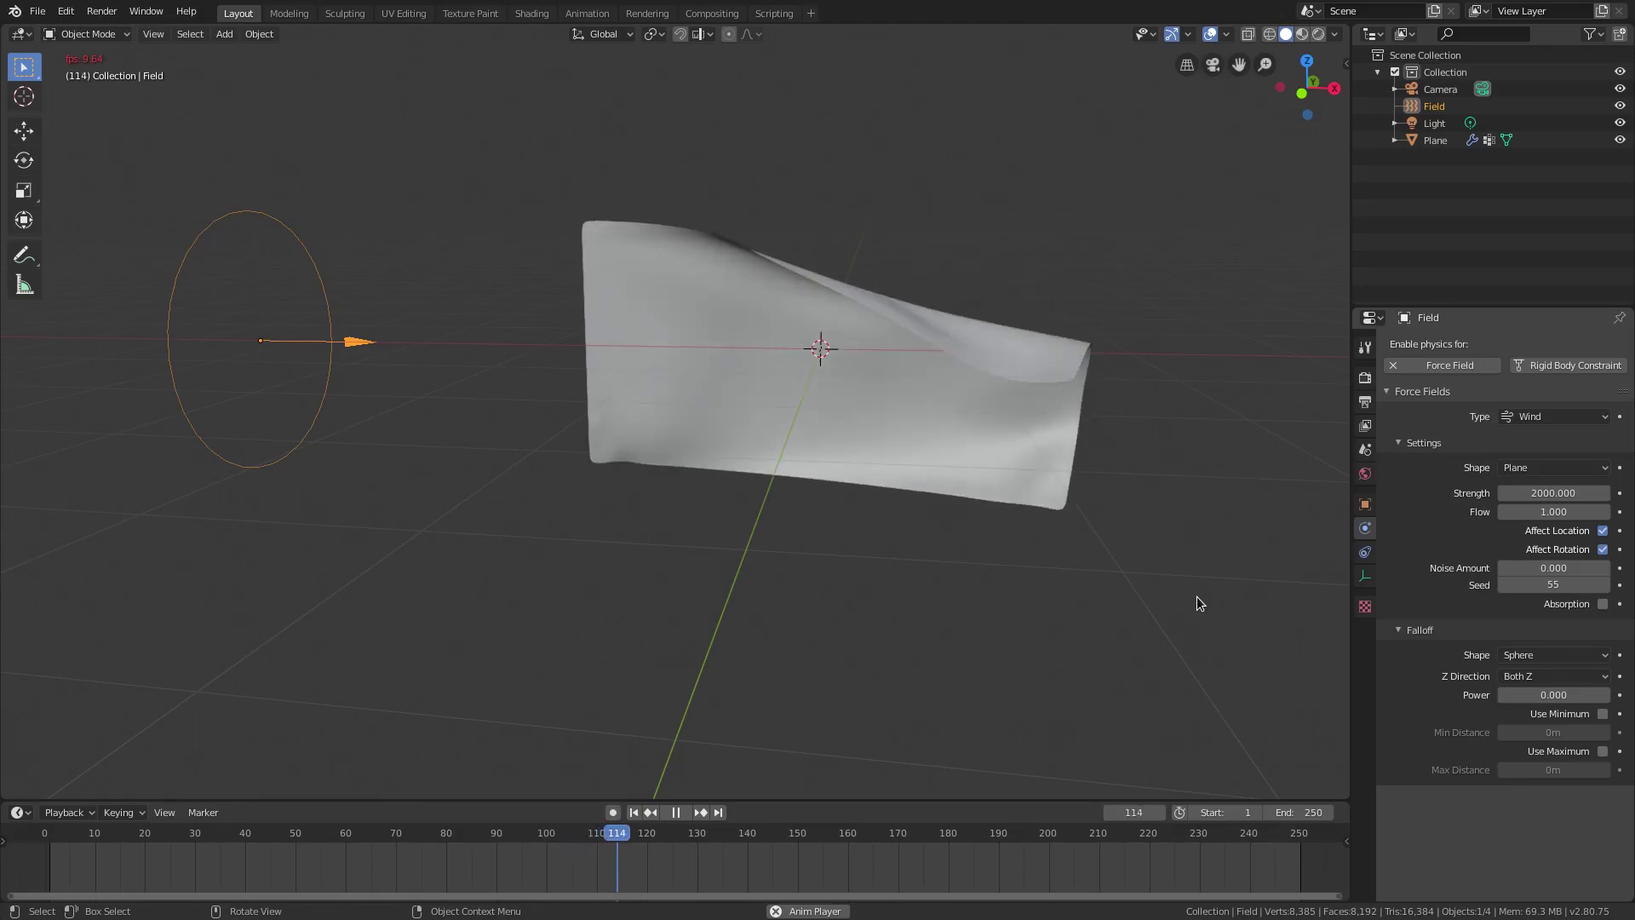
{"action": "left_click", "coordinate": [1560, 492]}
{"action": "type", "text": "300"}
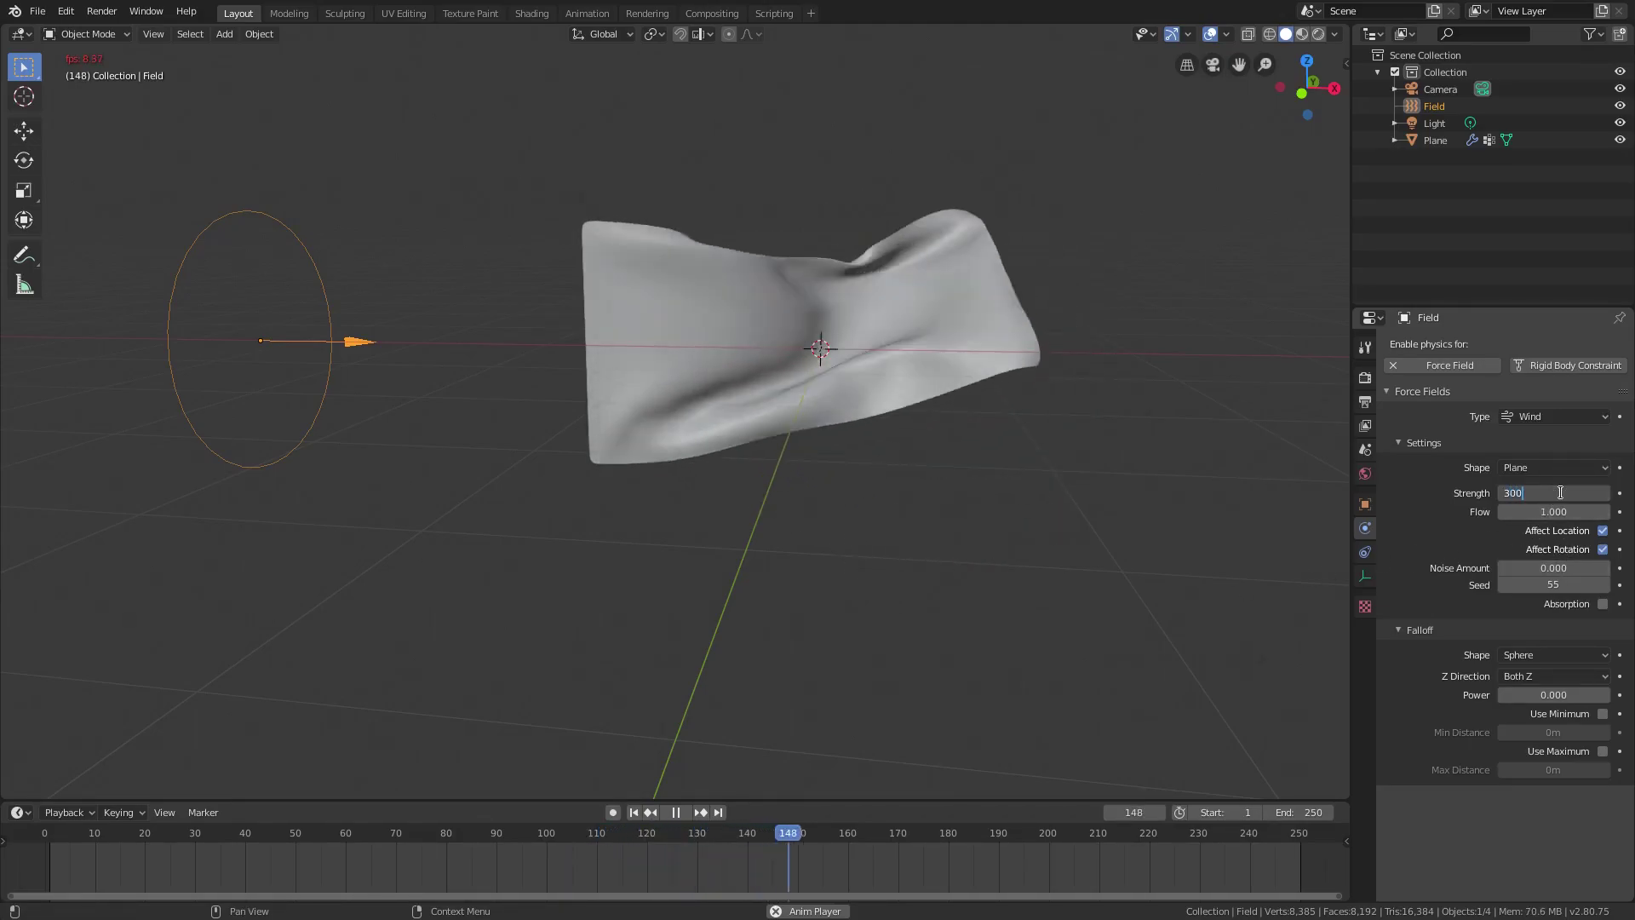
{"action": "key", "text": "Return"}
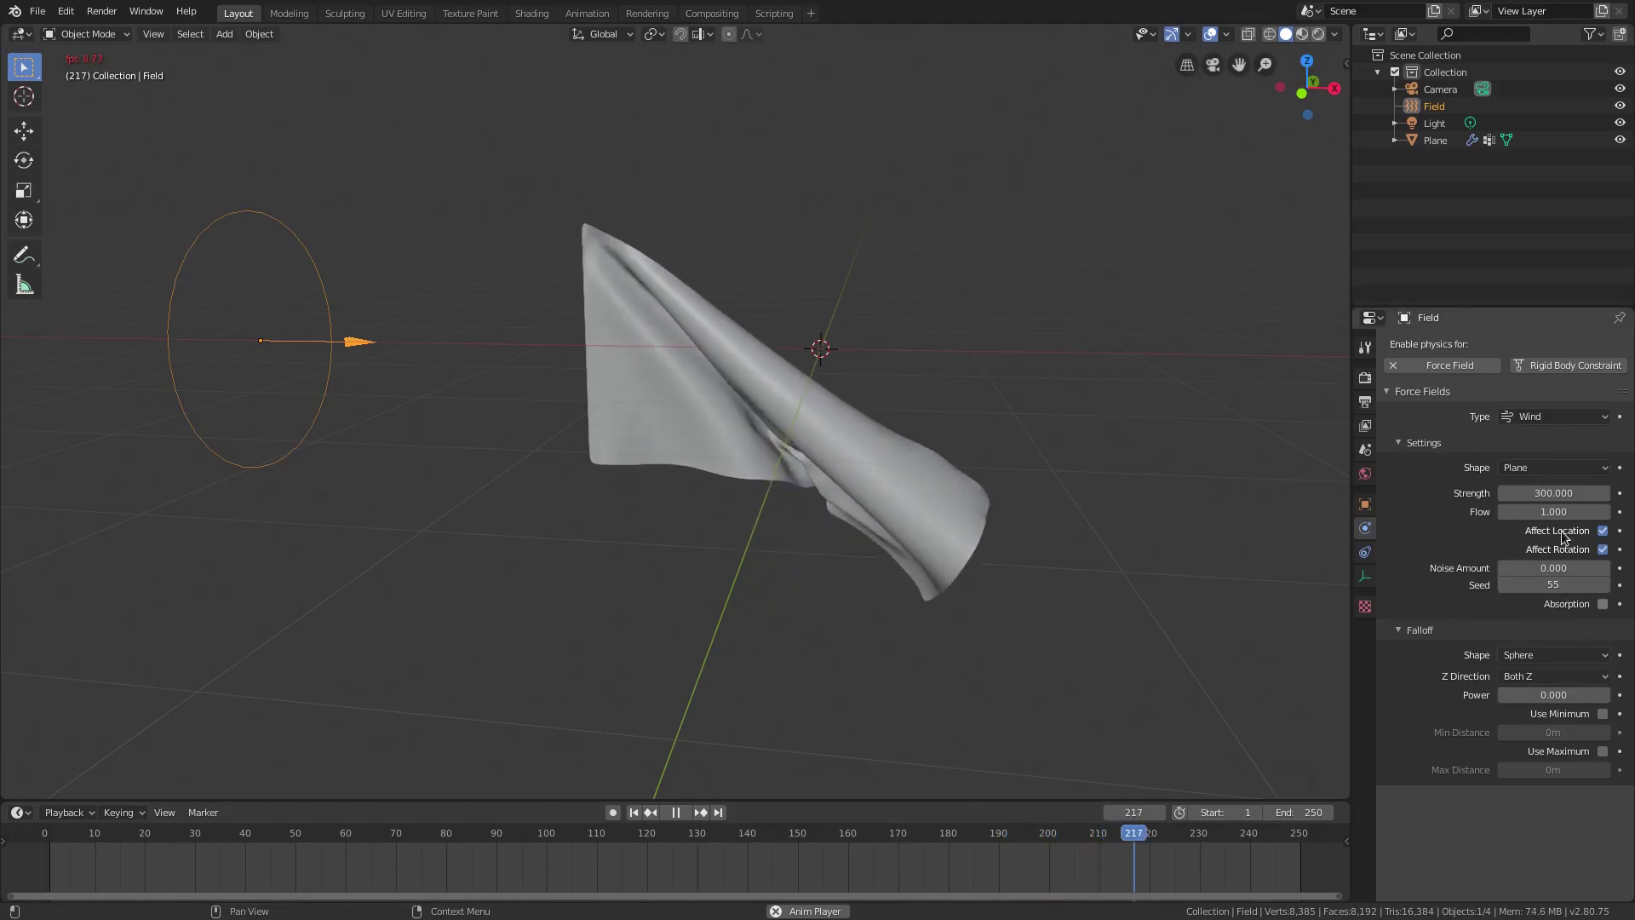
Set the wind strength to 2000 while the simulation keeps playing
{"action": "left_click", "coordinate": [1557, 492]}
{"action": "type", "text": "200"}
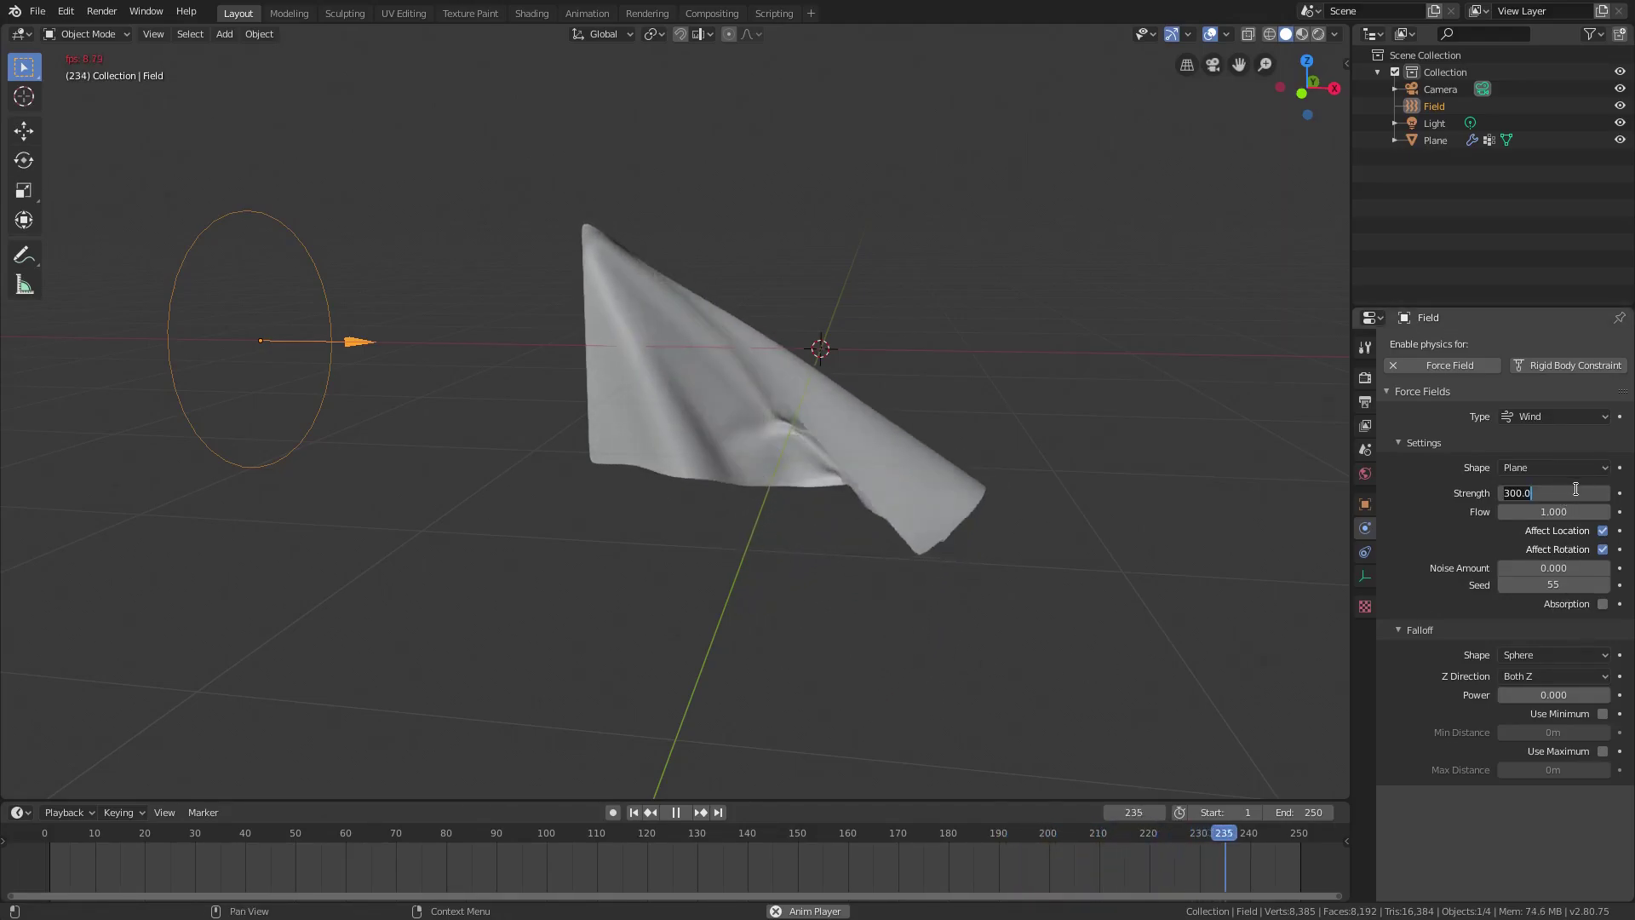
{"action": "type", "text": "0"}
{"action": "key", "text": "Return"}
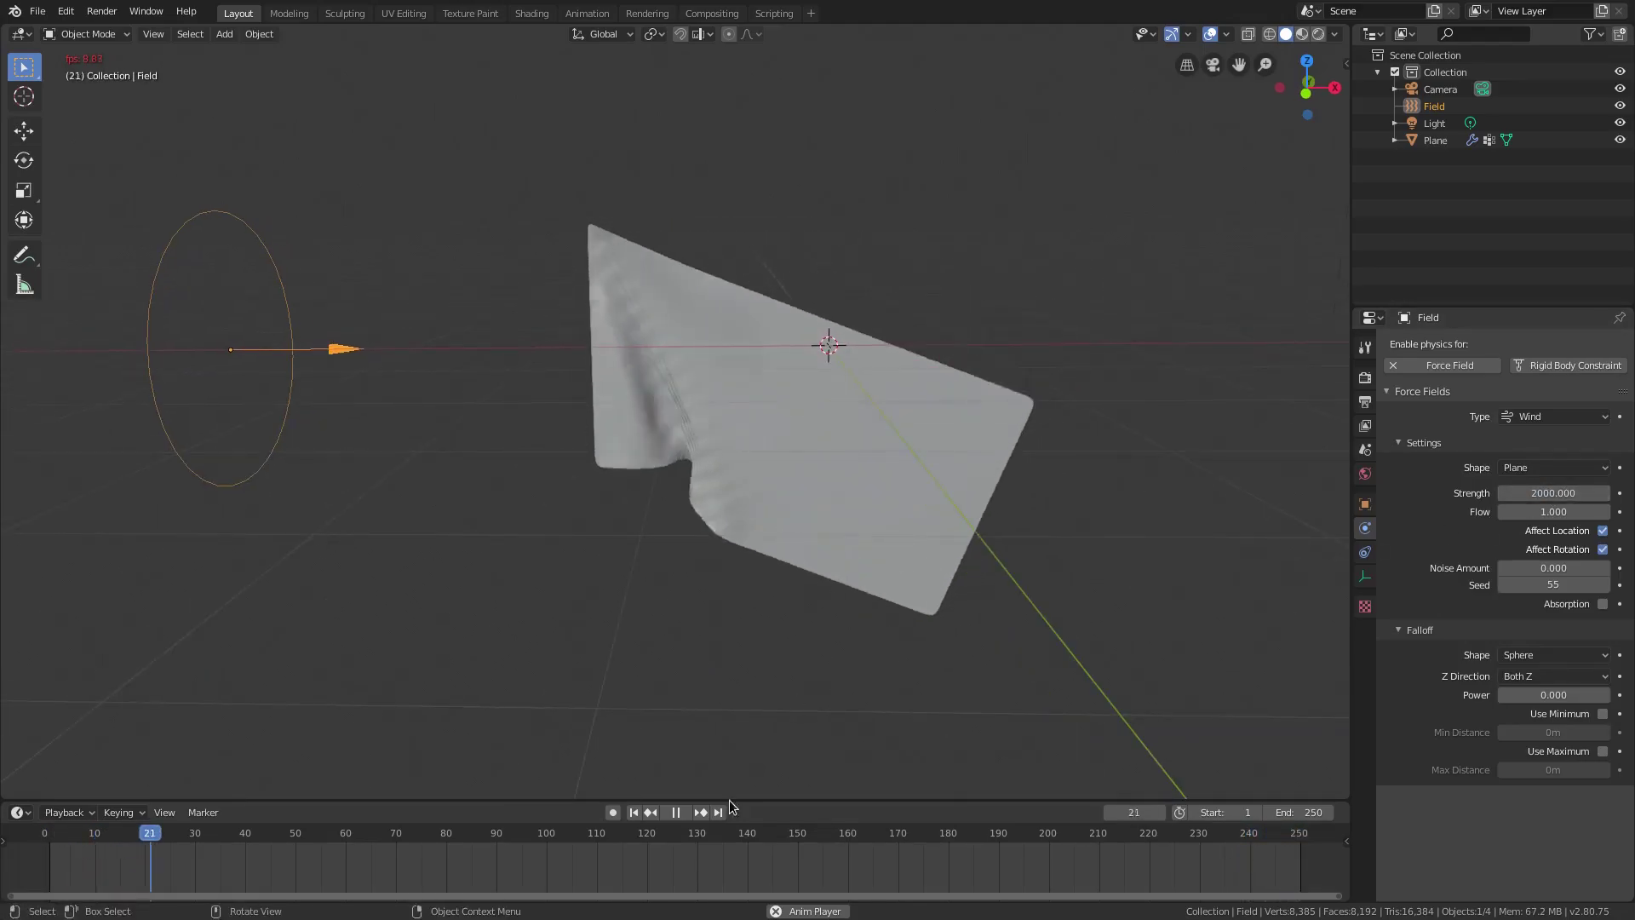
Keyframe the wind strength at frames 1 and 61, and play the simulation from the first frame
{"action": "left_click", "coordinate": [634, 812]}
{"action": "scroll", "coordinate": [856, 360], "scroll_direction": "down", "scroll_amount": 3}
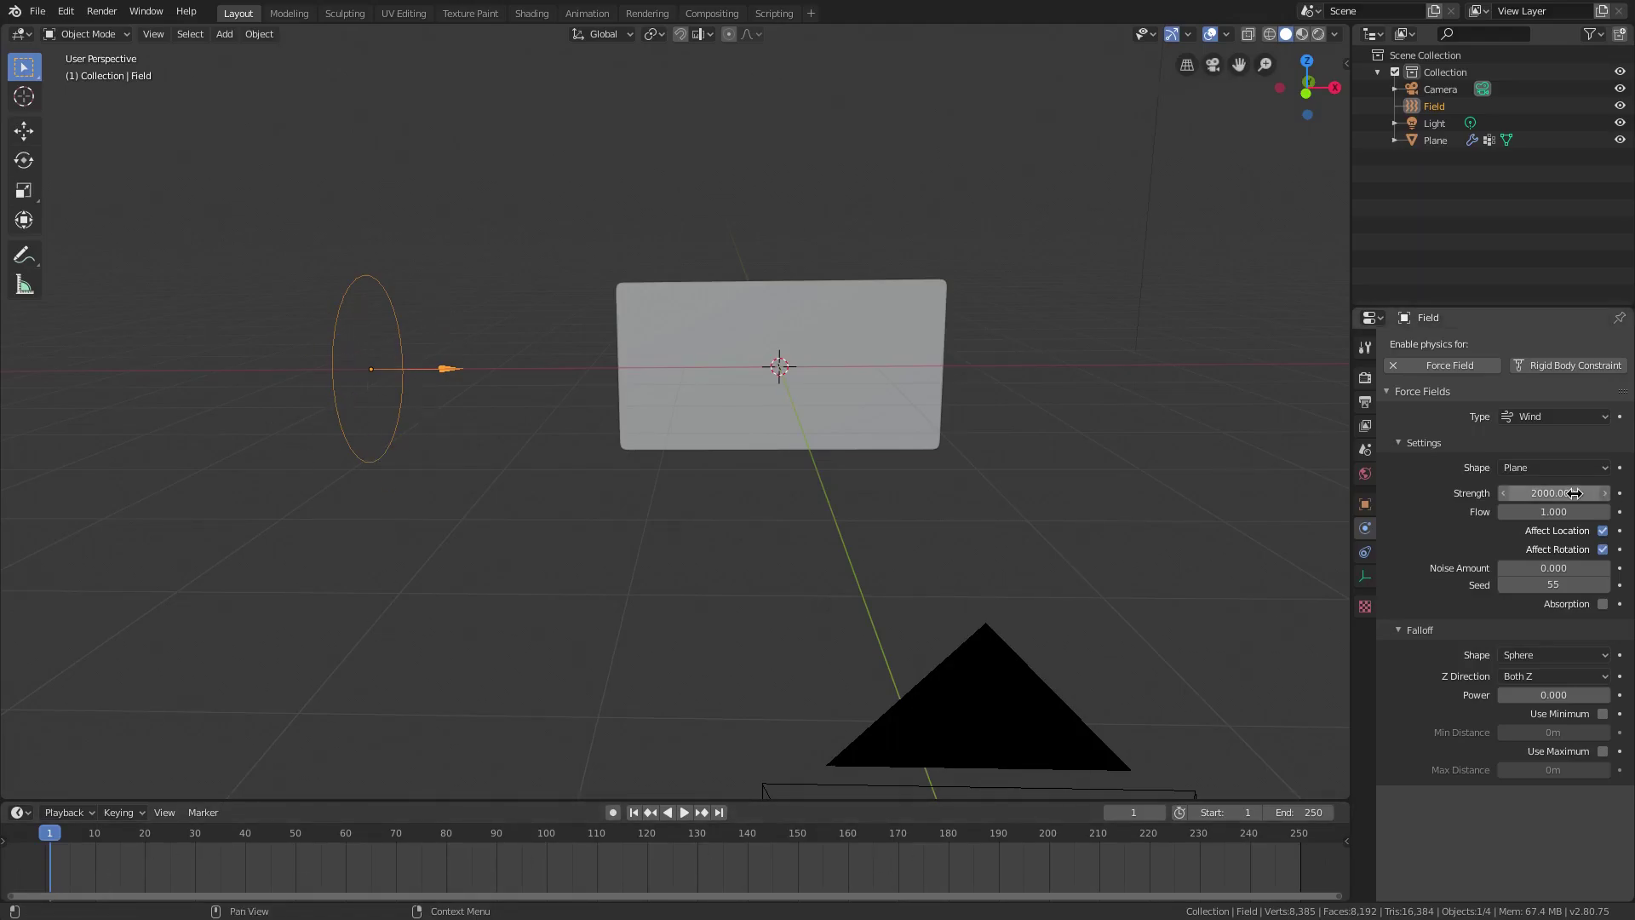
{"action": "left_click", "coordinate": [350, 839]}
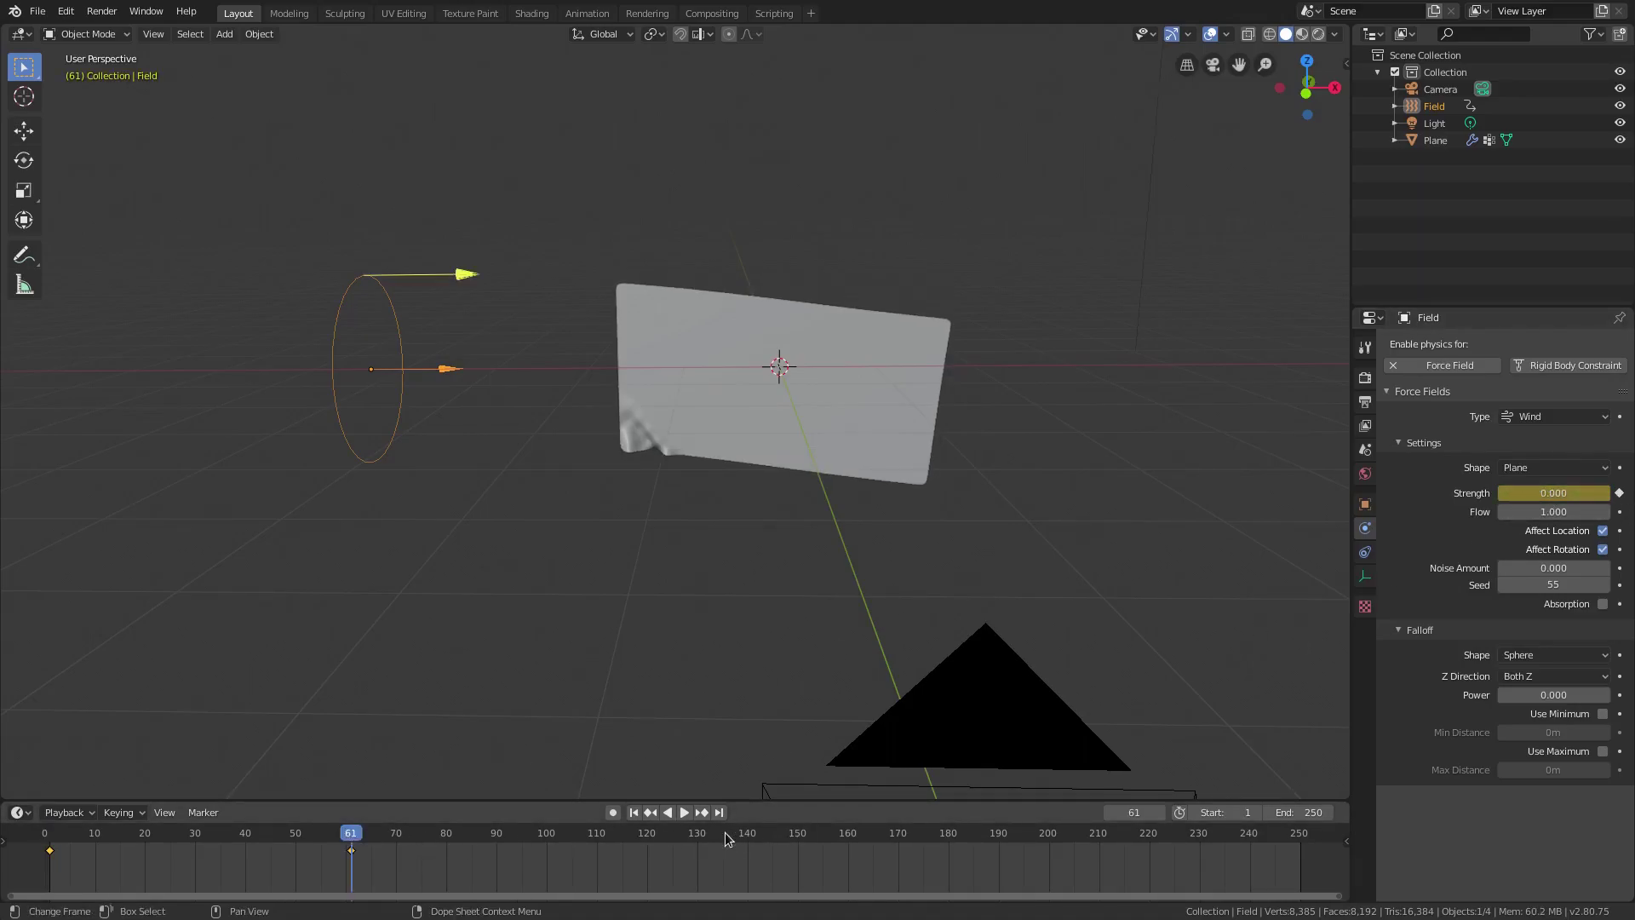
{"action": "left_click", "coordinate": [635, 813]}
{"action": "scroll", "coordinate": [641, 562], "scroll_direction": "down", "scroll_amount": 3}
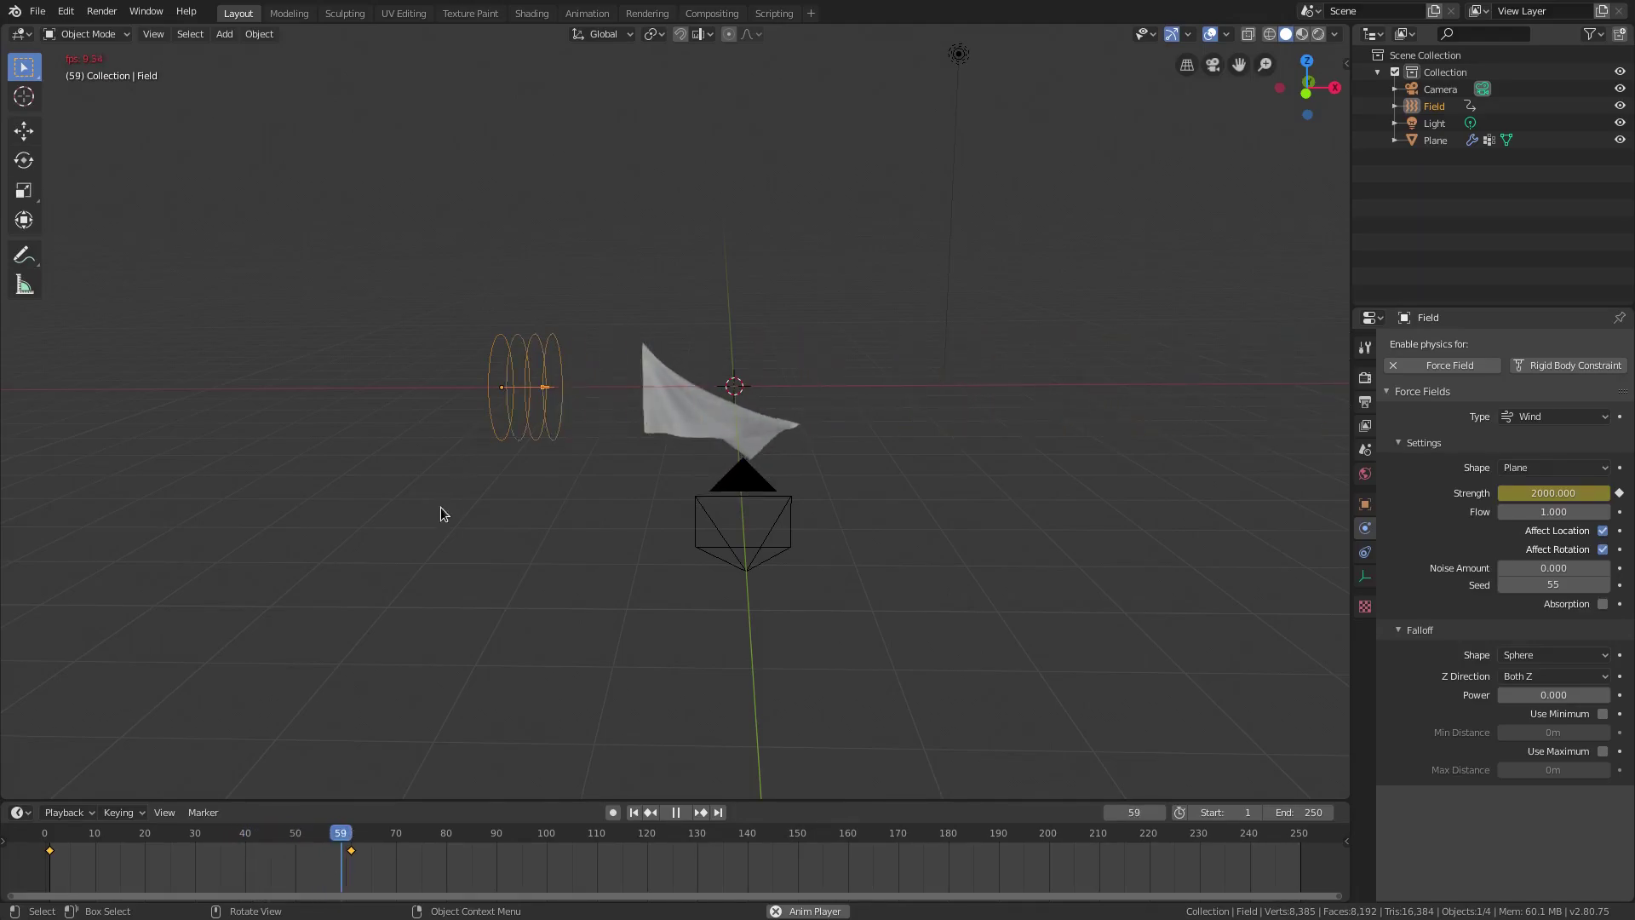
{"action": "scroll", "coordinate": [659, 359], "scroll_direction": "up", "scroll_amount": 3}
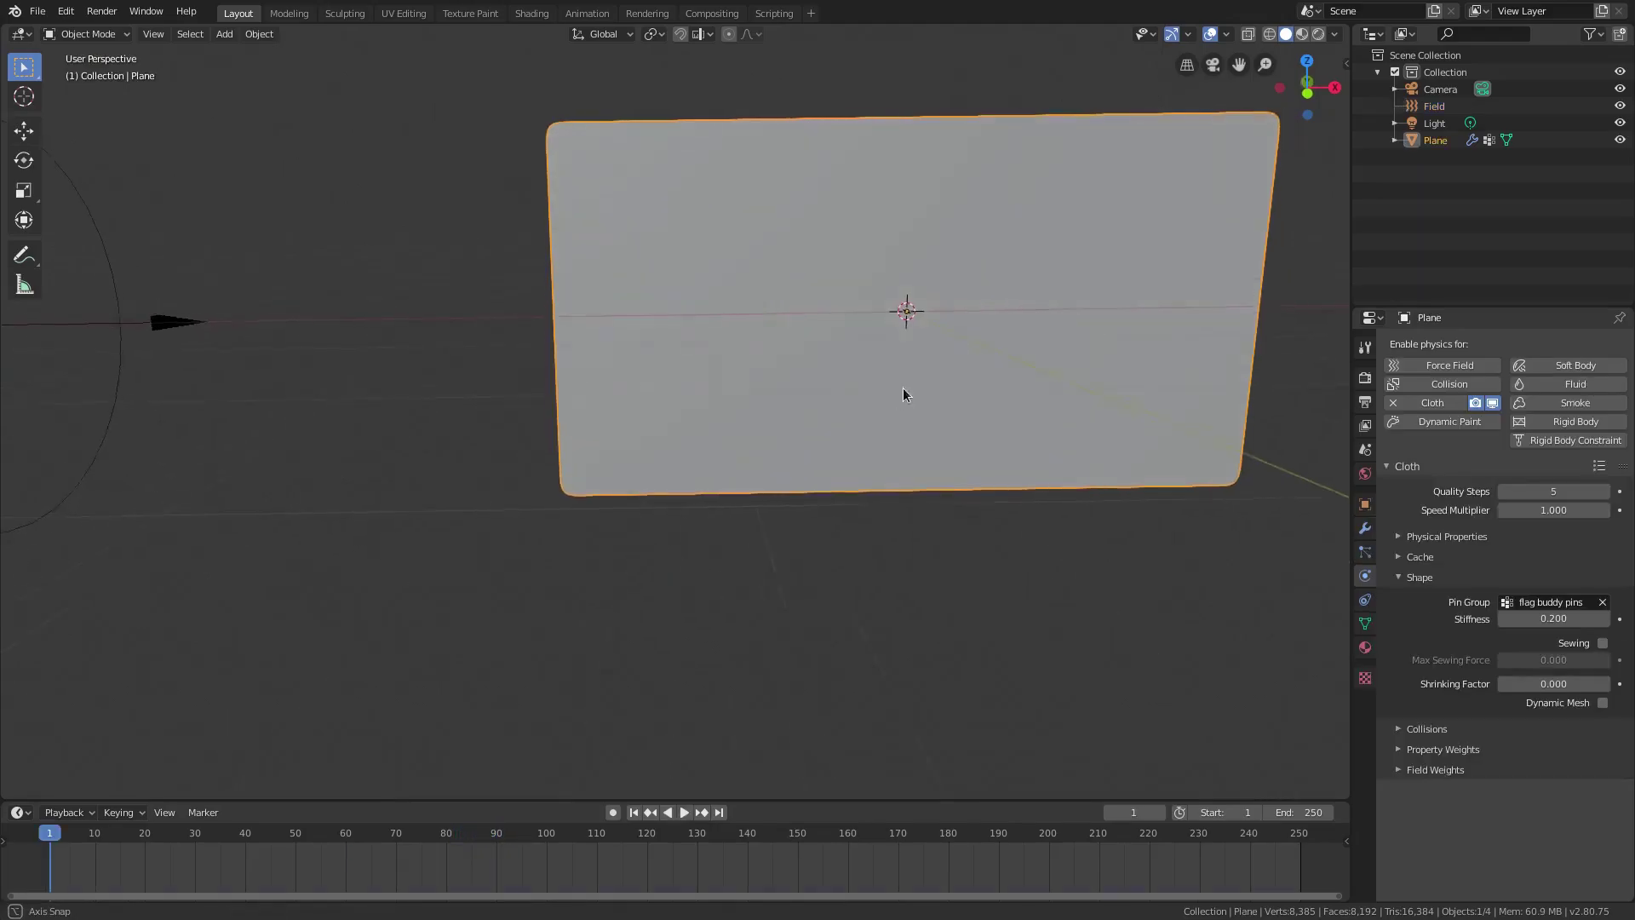
{"action": "middle_click_drag", "start_coordinate": [905, 391], "coordinate": [897, 434]}
{"action": "key", "text": "Tab"}
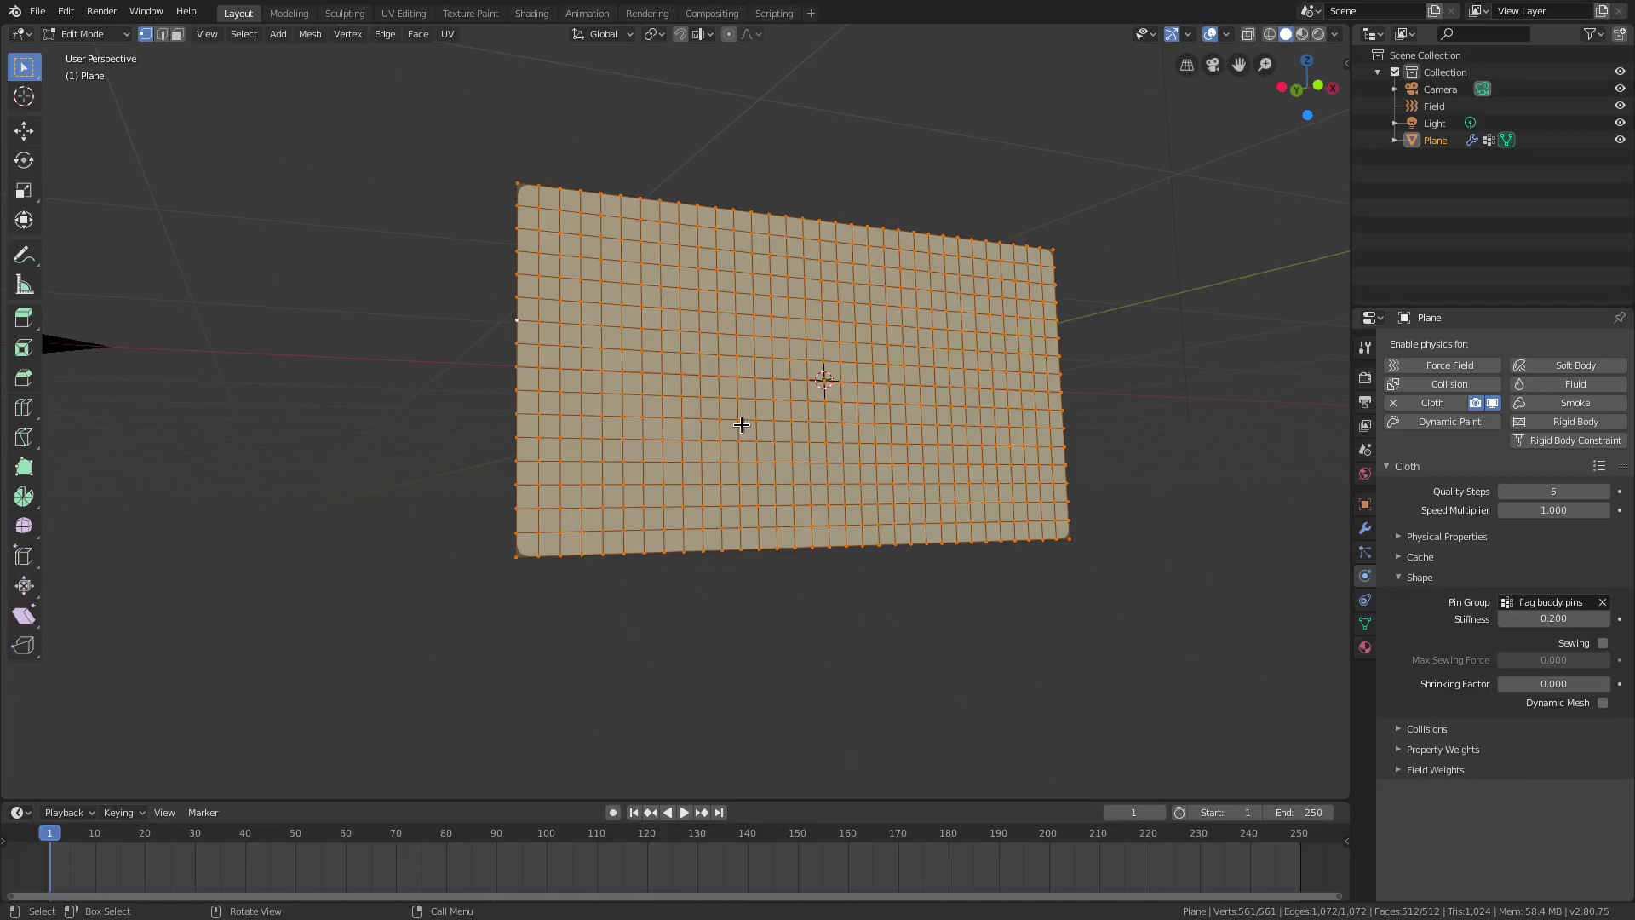
{"action": "key", "text": "Tab"}
{"action": "key", "text": "Tab"}
{"action": "key", "text": "Tab"}
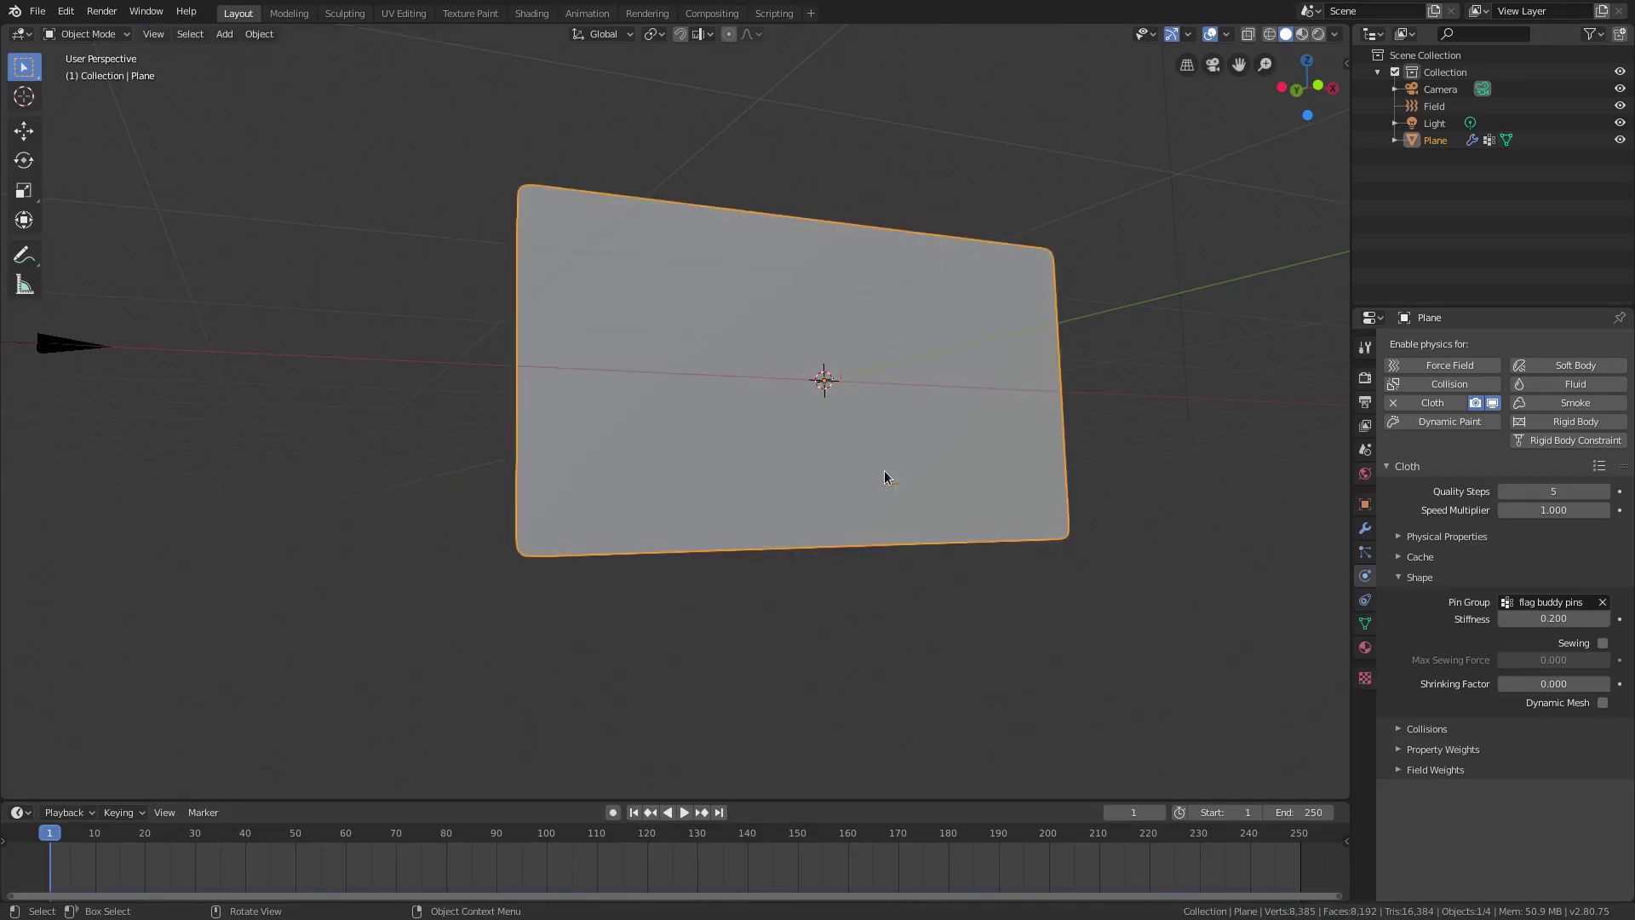
Assign the existing material named Material to the flag and use an Image Texture for its base color
{"action": "left_click", "coordinate": [1366, 648]}
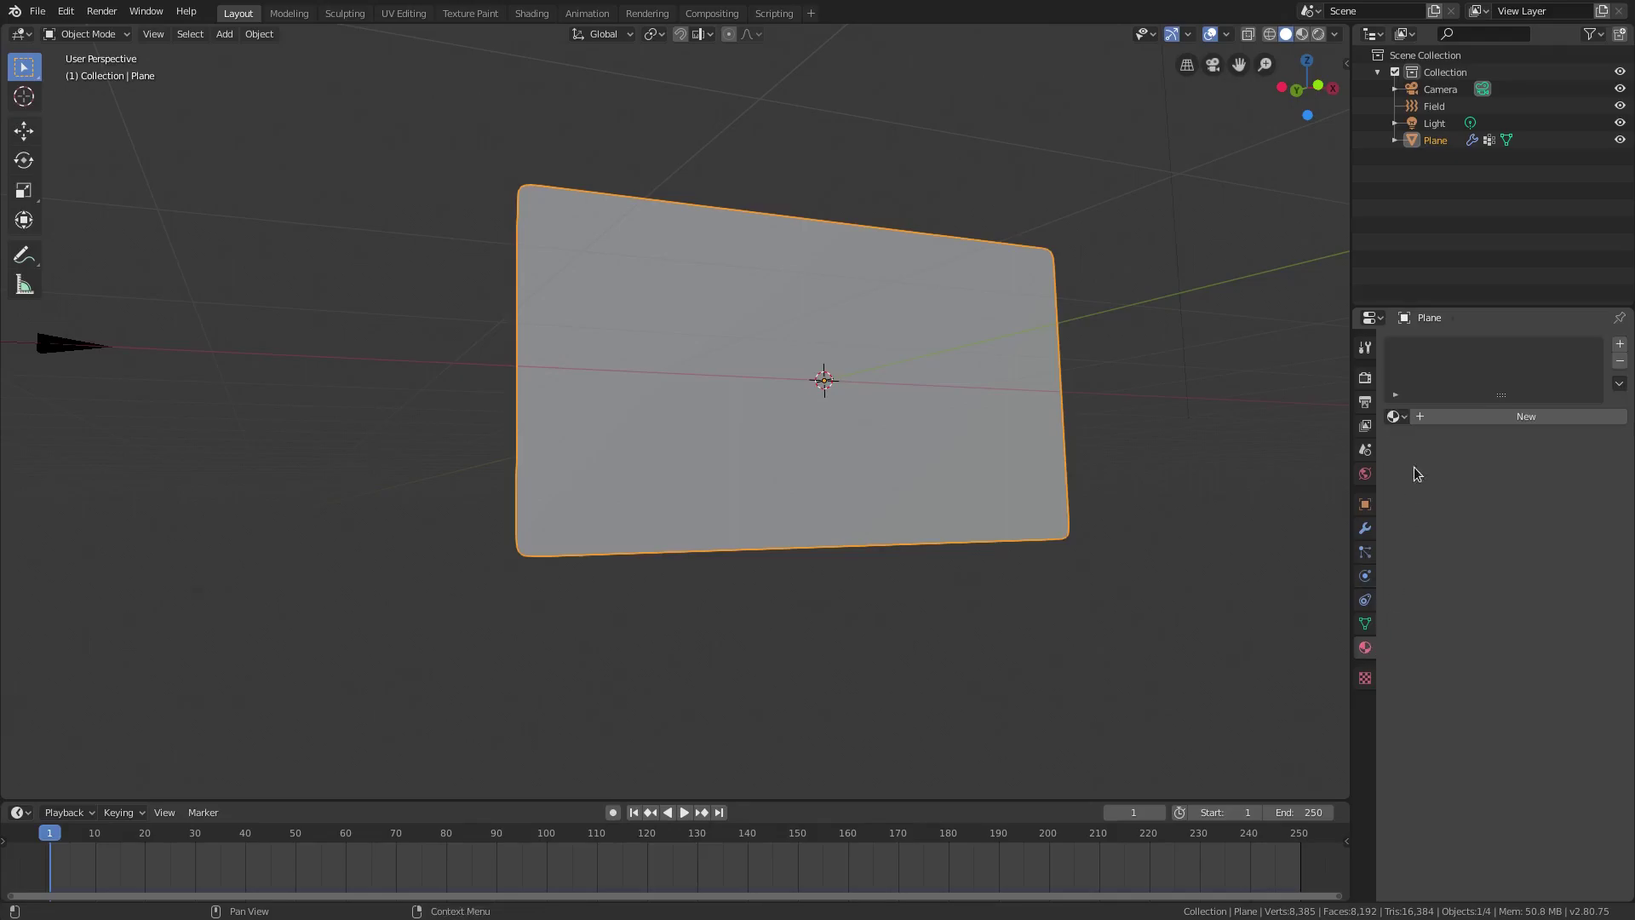
{"action": "left_click", "coordinate": [1397, 416]}
{"action": "left_click", "coordinate": [1418, 443]}
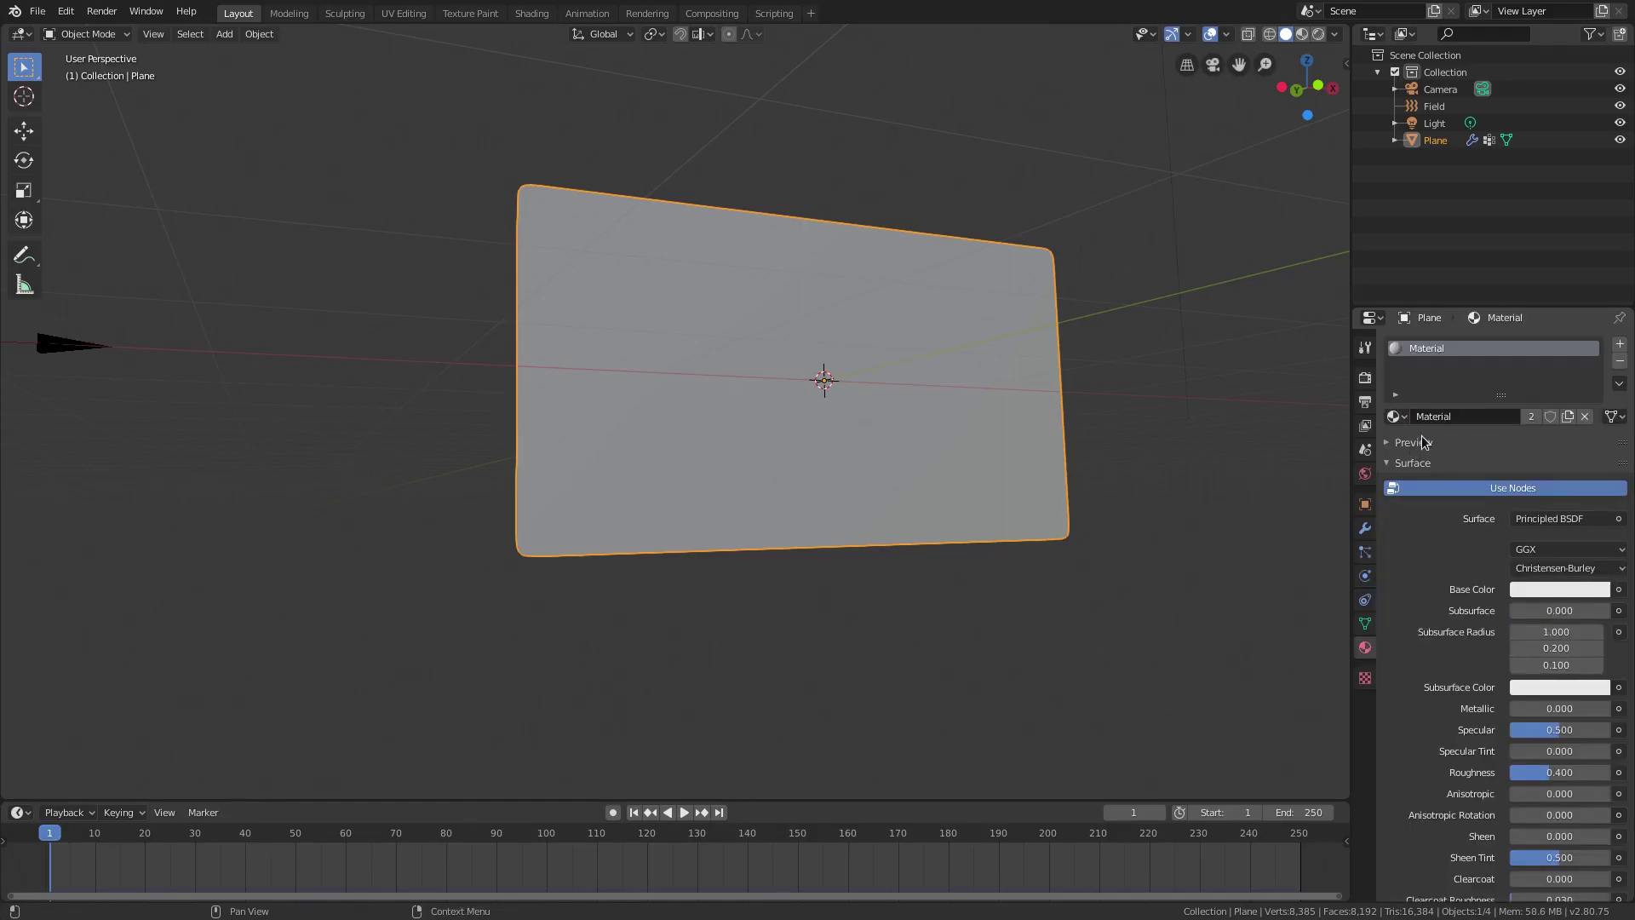
{"action": "left_click", "coordinate": [1619, 591]}
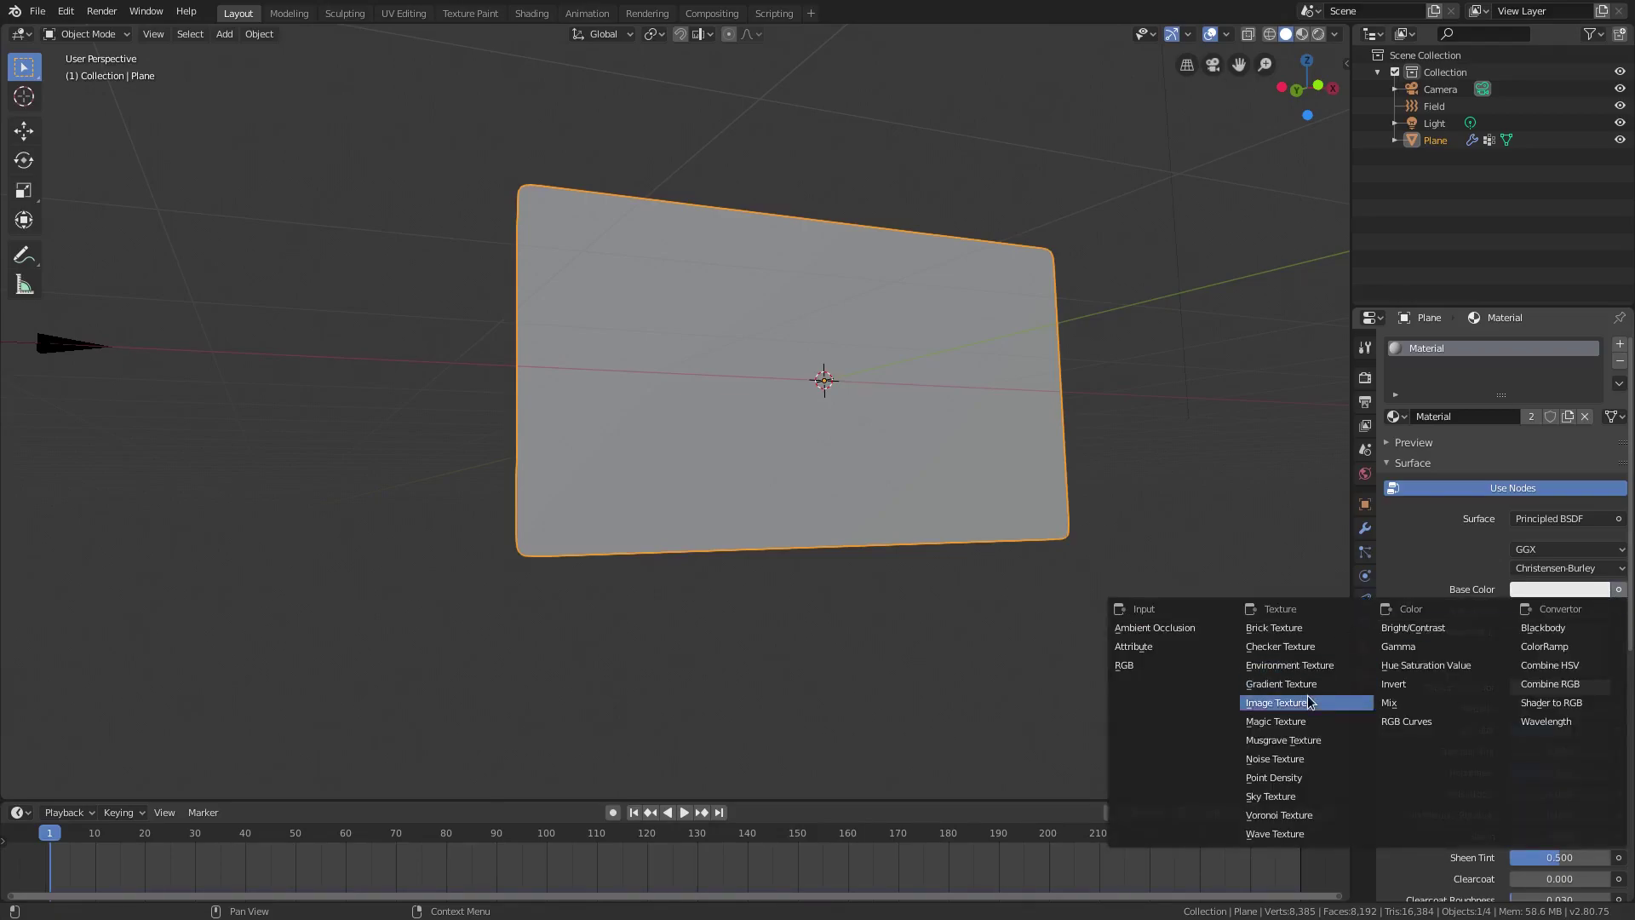
{"action": "key", "text": "Return"}
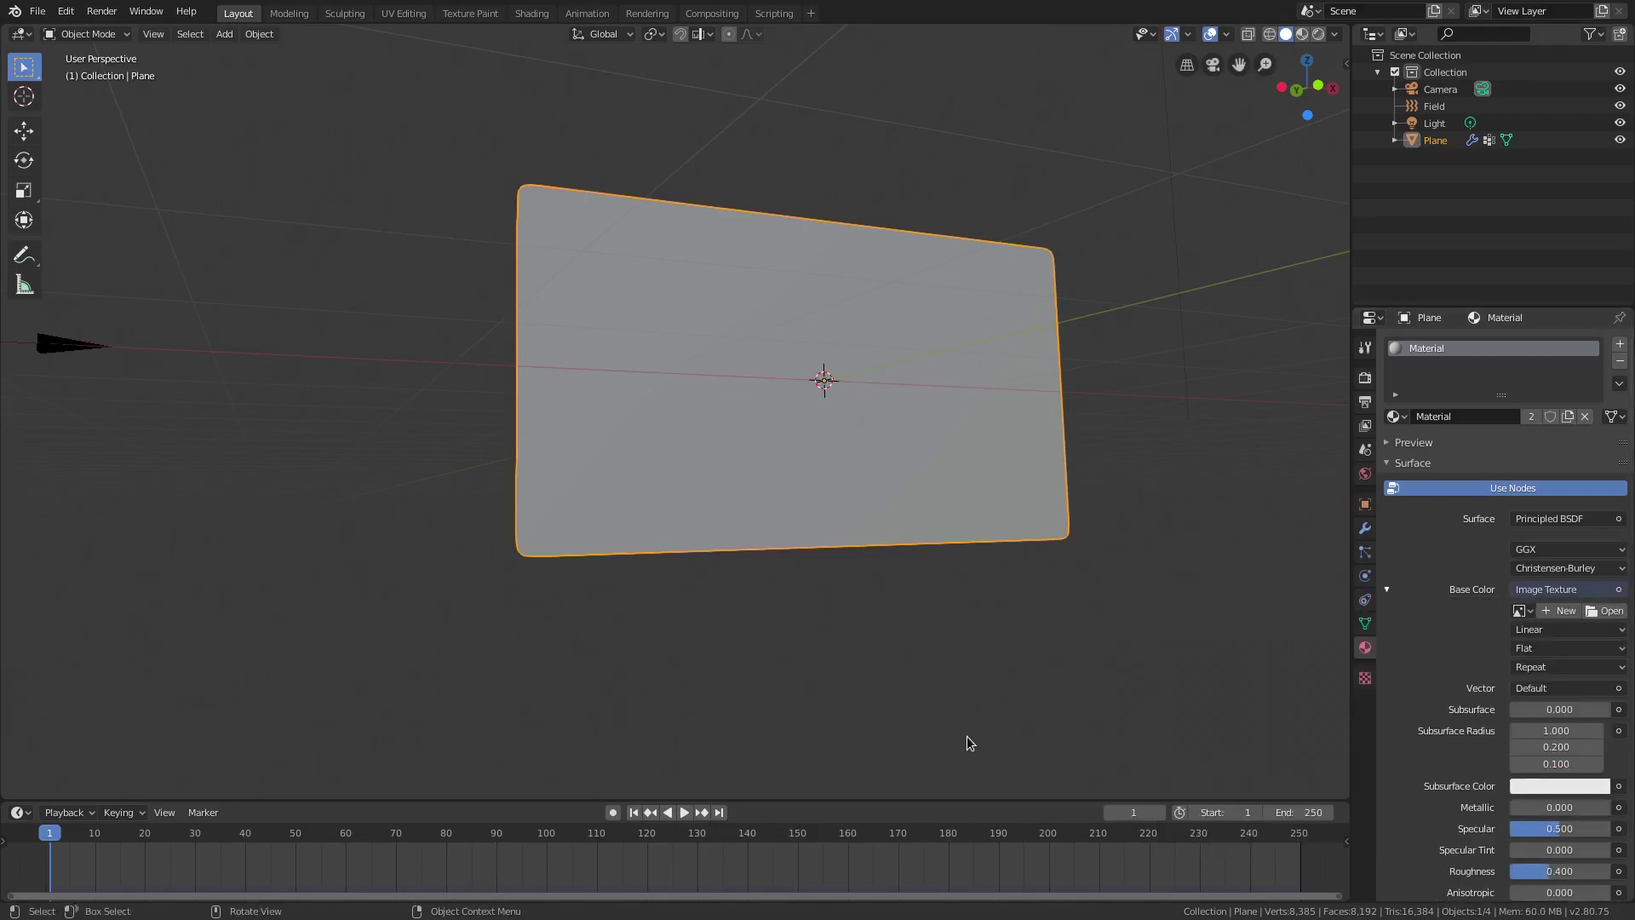
Load ubisoft logo.png from the Downloads folder as the texture and display the flag with rendered shading
{"action": "left_click", "coordinate": [1605, 611]}
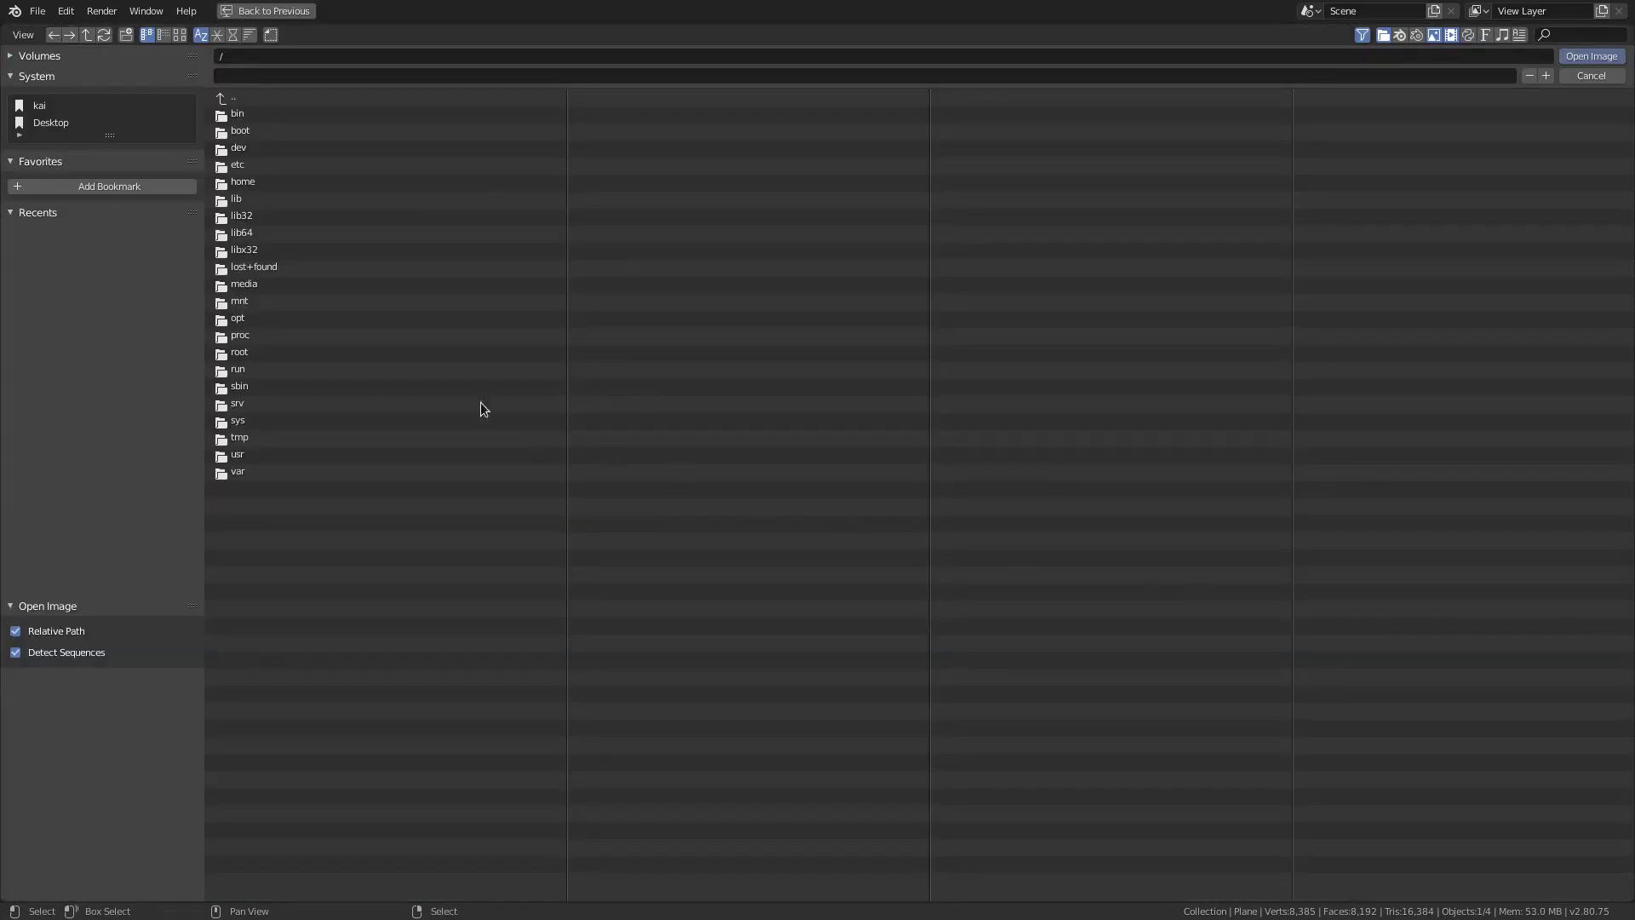
{"action": "left_click", "coordinate": [84, 105]}
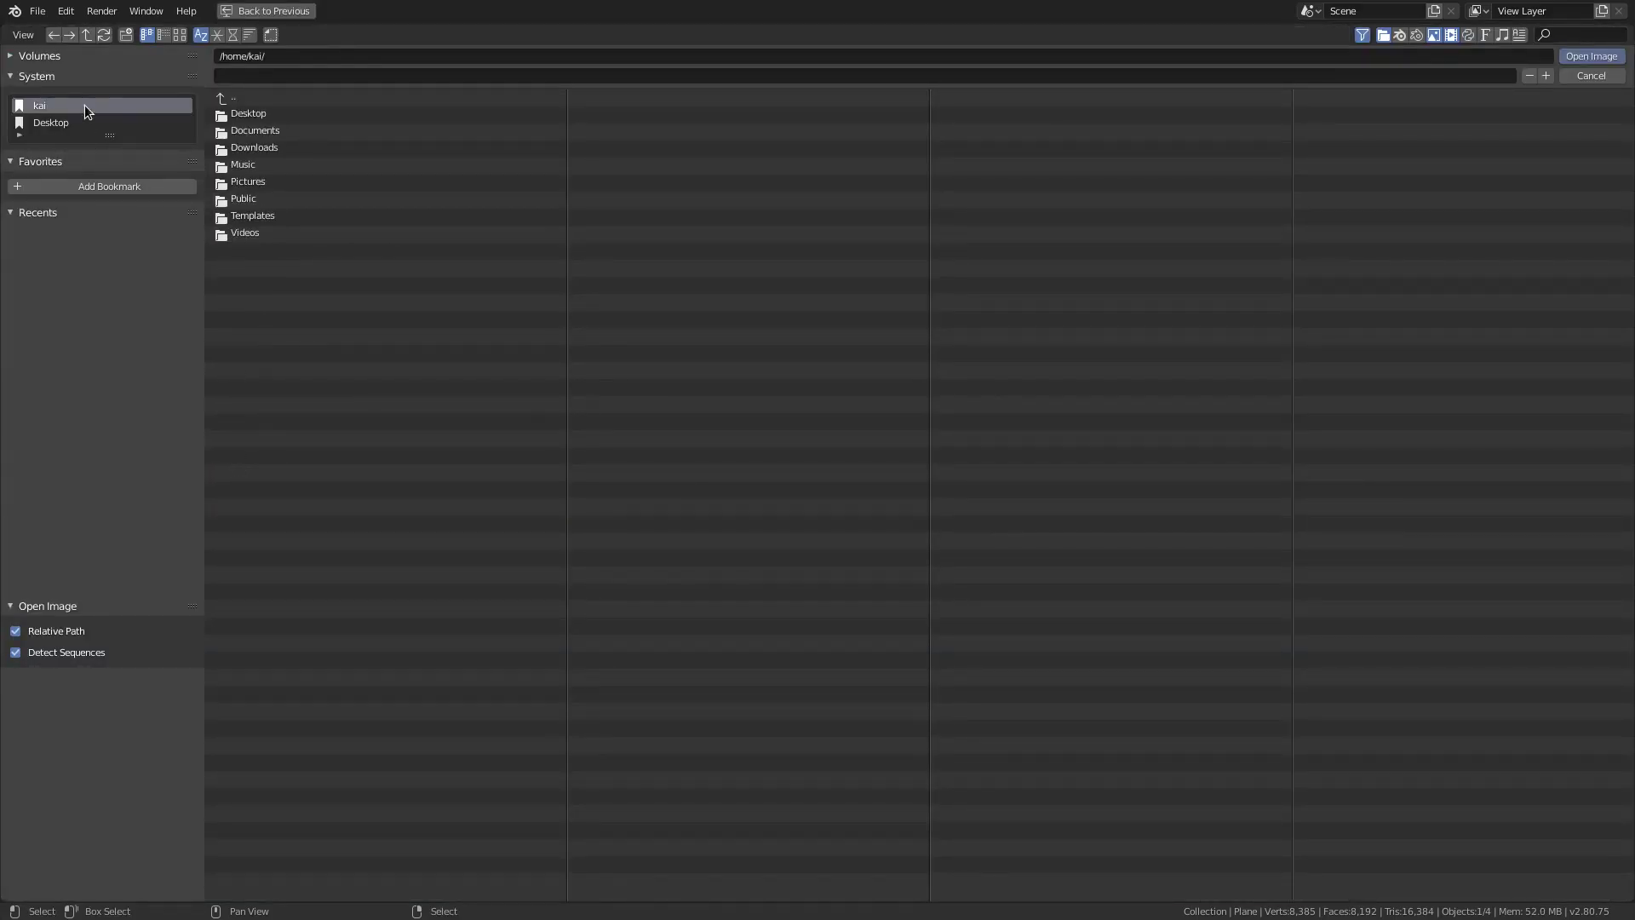
{"action": "left_click", "coordinate": [340, 146]}
{"action": "left_click", "coordinate": [279, 133]}
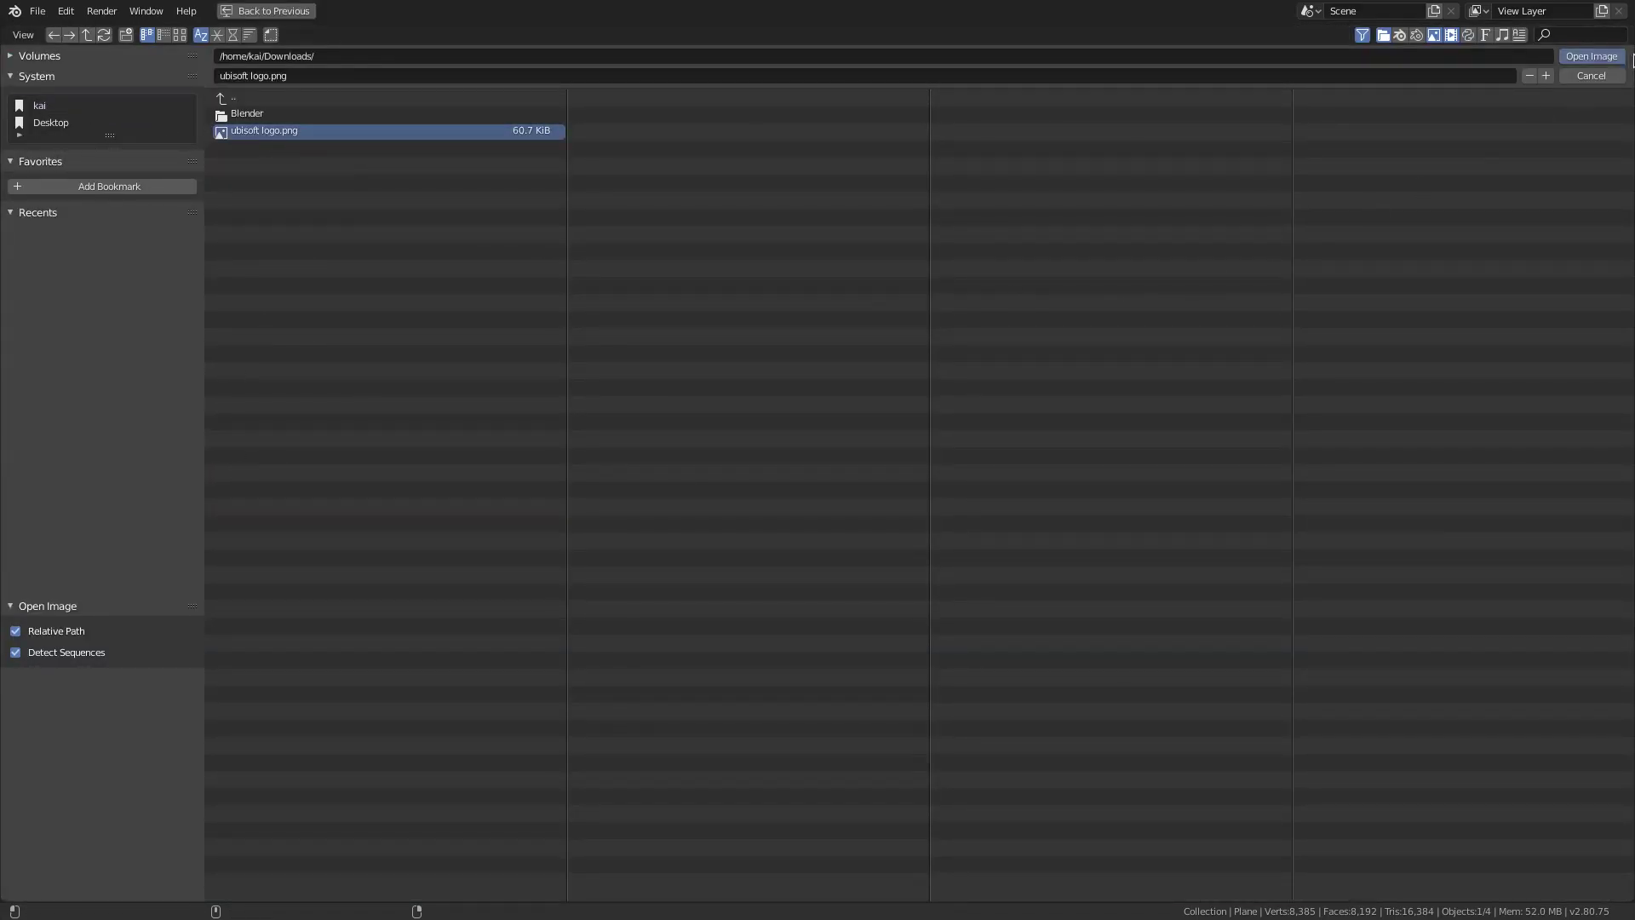
{"action": "left_click", "coordinate": [1592, 56]}
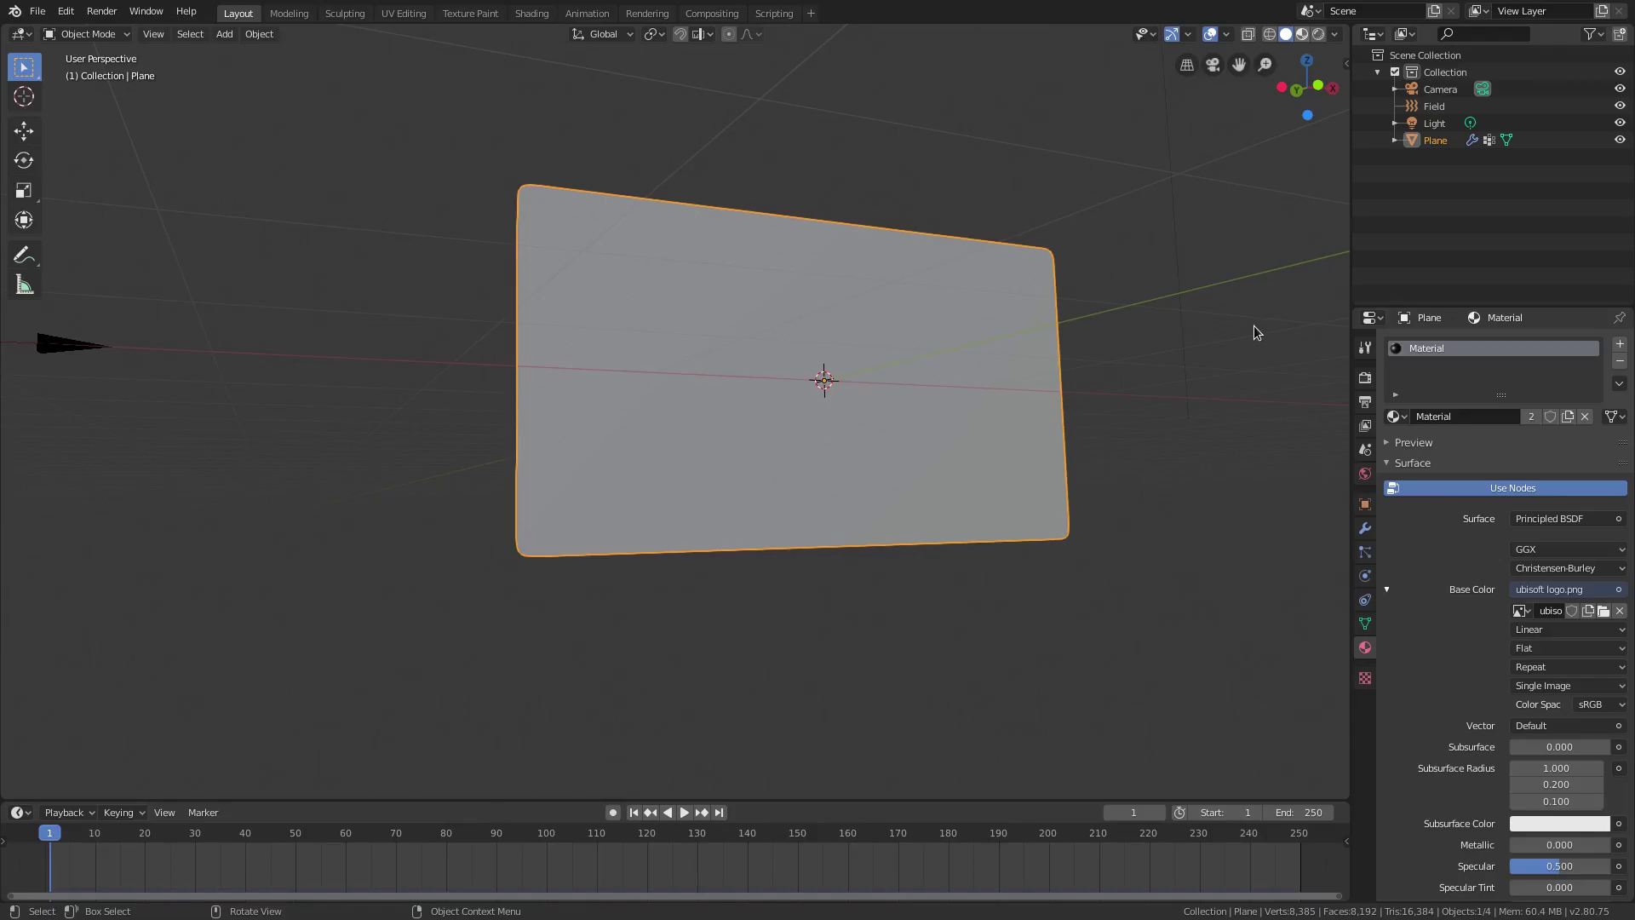
{"action": "left_click", "coordinate": [1303, 35]}
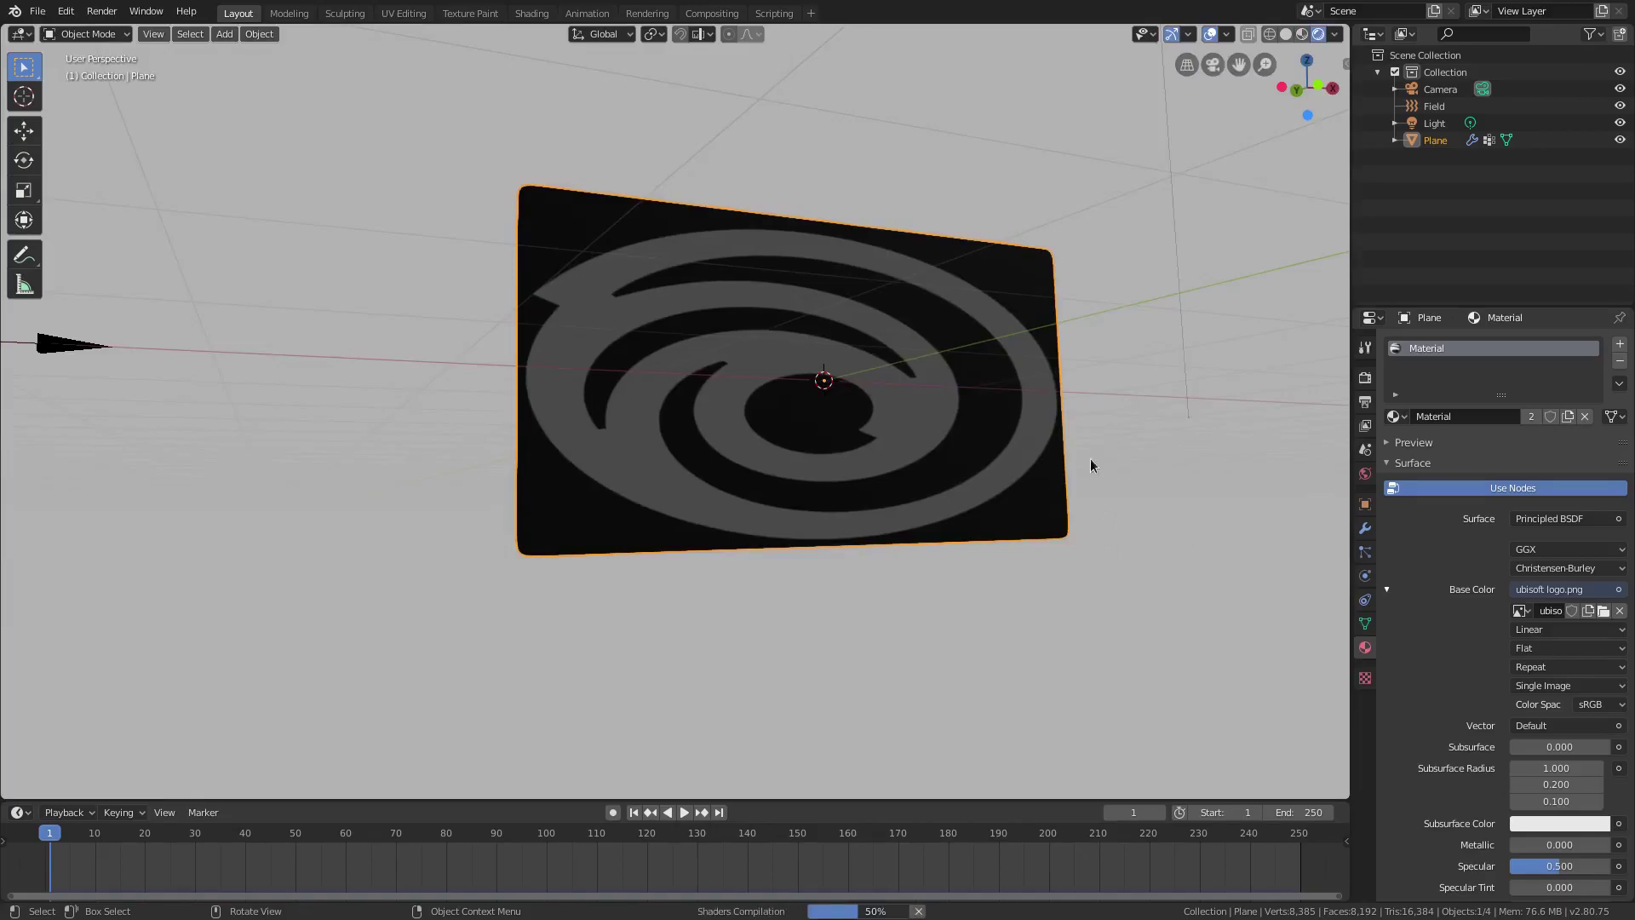
{"action": "middle_click_drag", "start_coordinate": [1087, 460], "coordinate": [989, 633]}
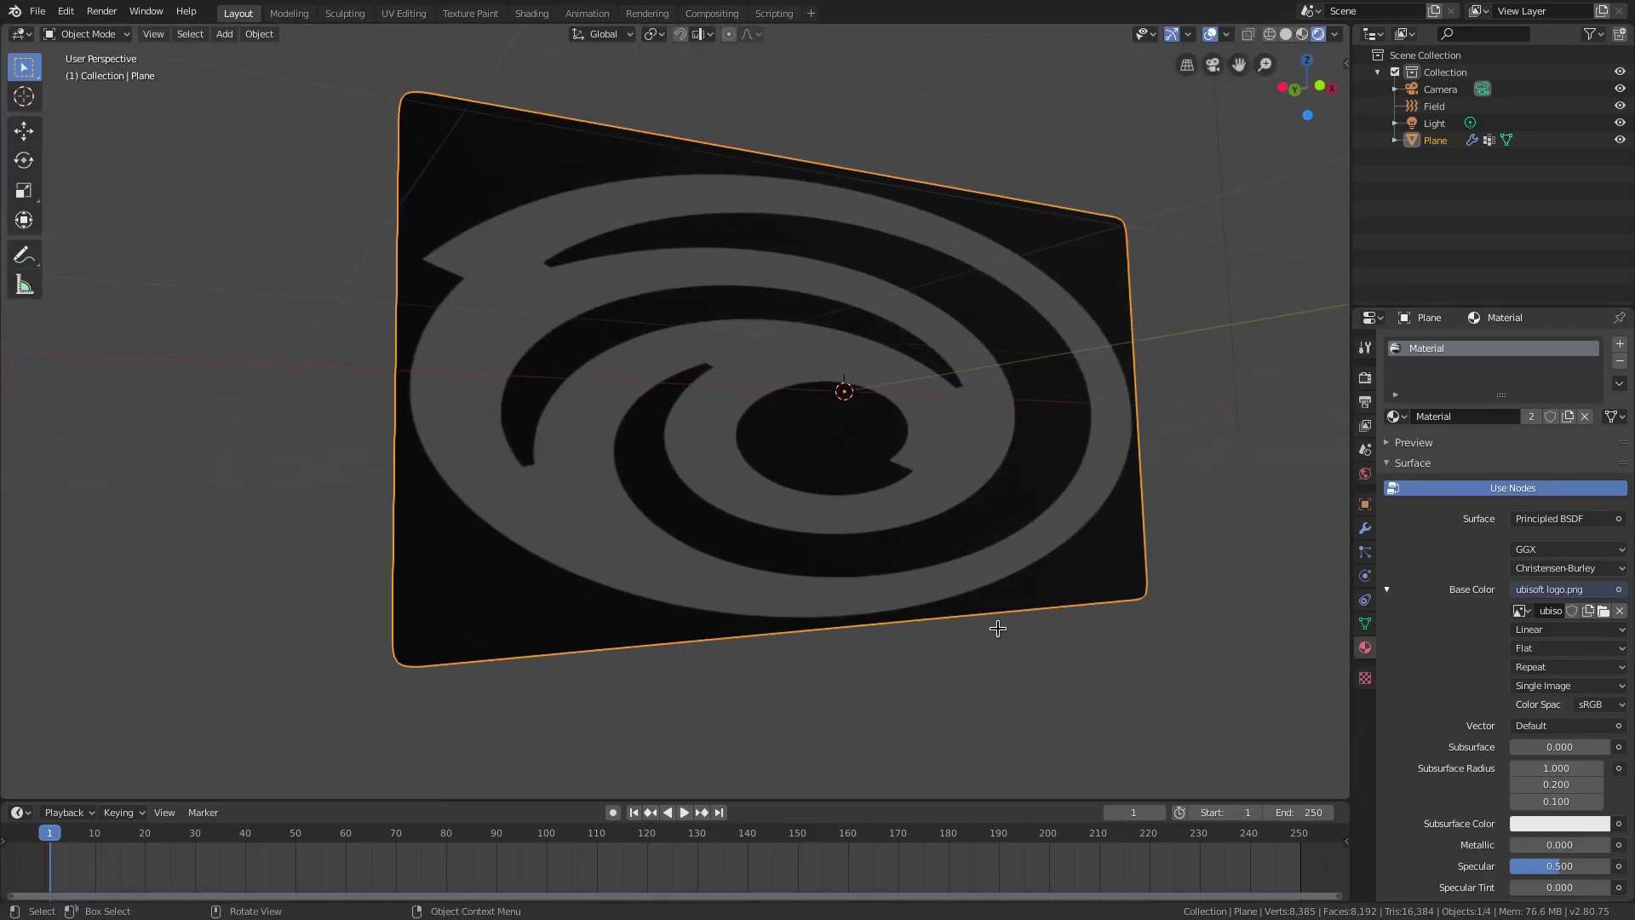
Unwrap the UVs of the whole flag mesh in Edit Mode
{"action": "key", "text": "Tab"}
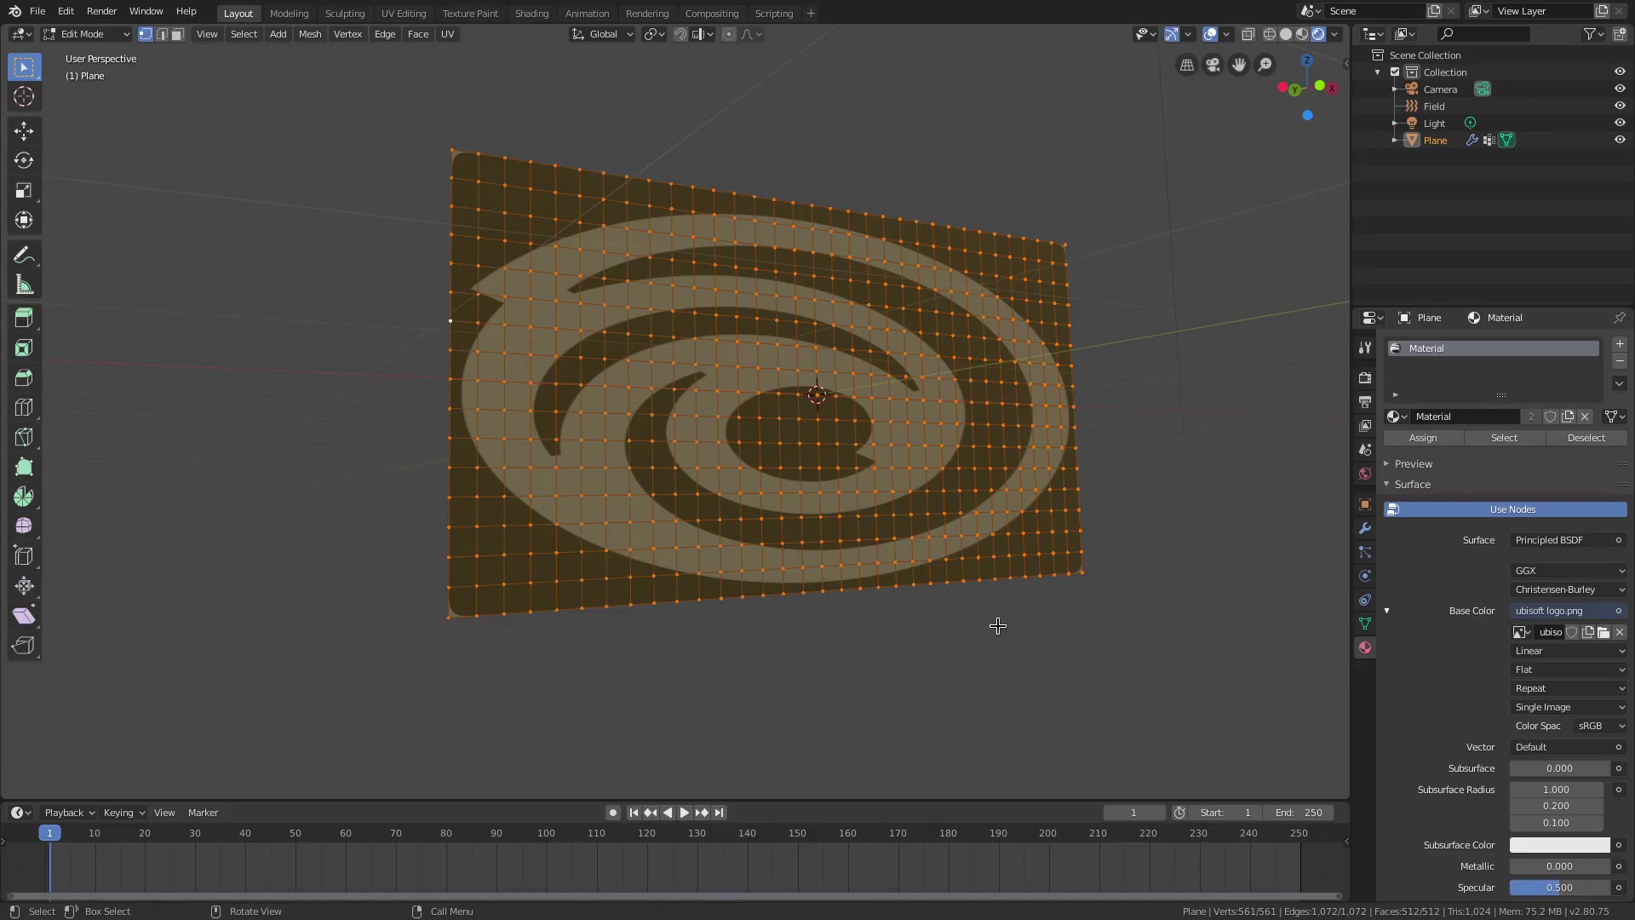
{"action": "key", "text": "Tab"}
{"action": "key", "text": "Tab"}
{"action": "key", "text": "u"}
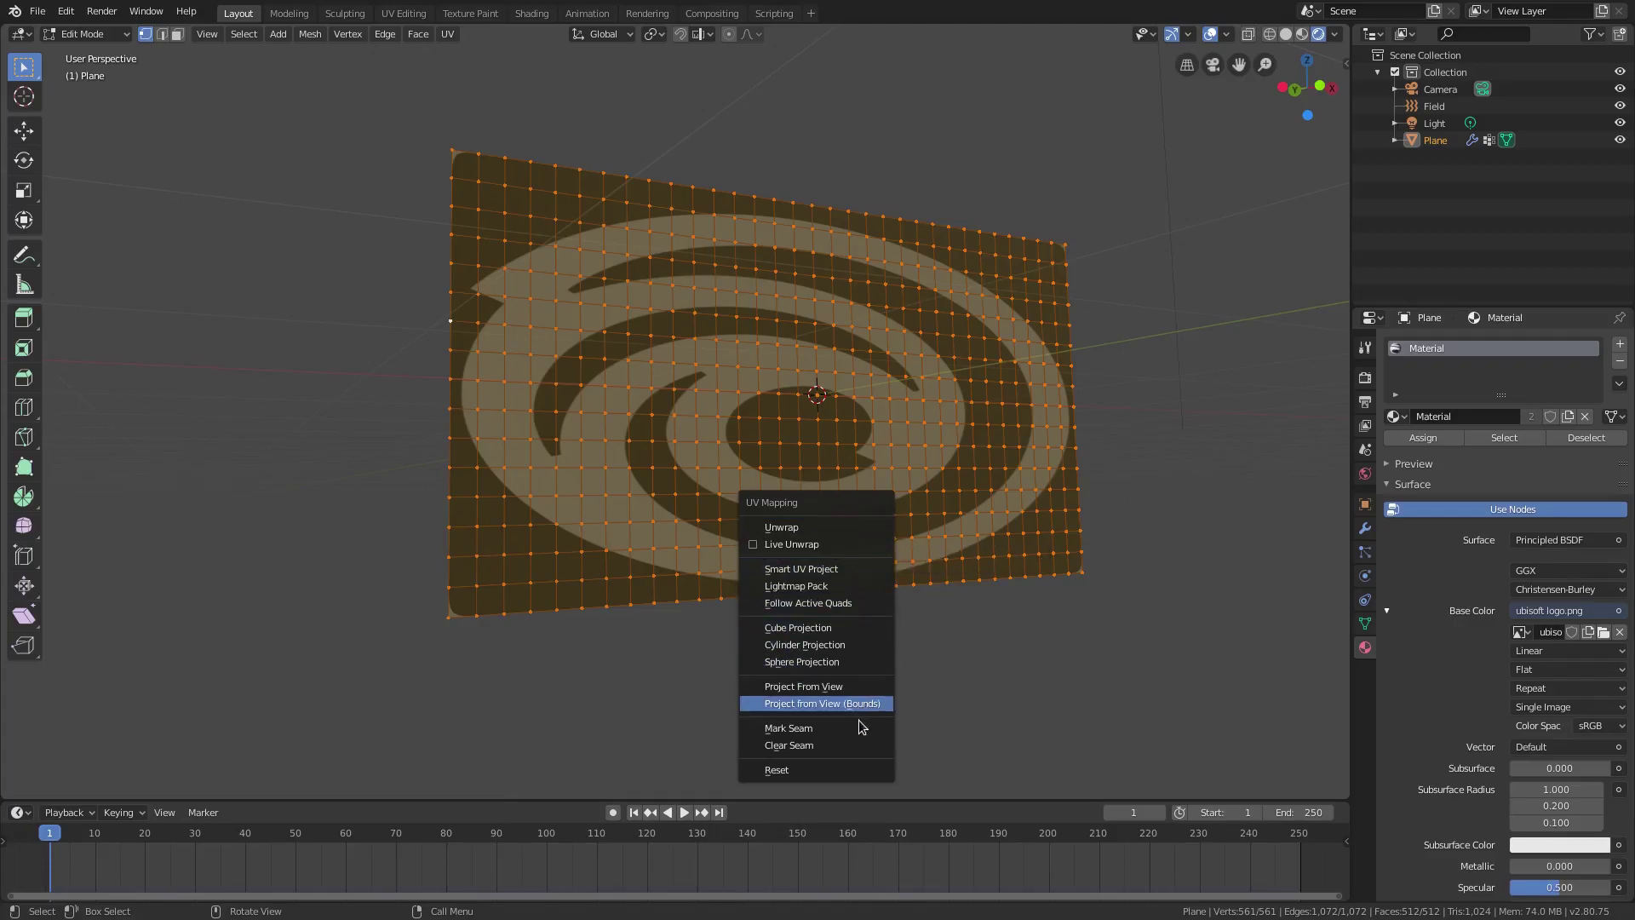
{"action": "left_click", "coordinate": [842, 530]}
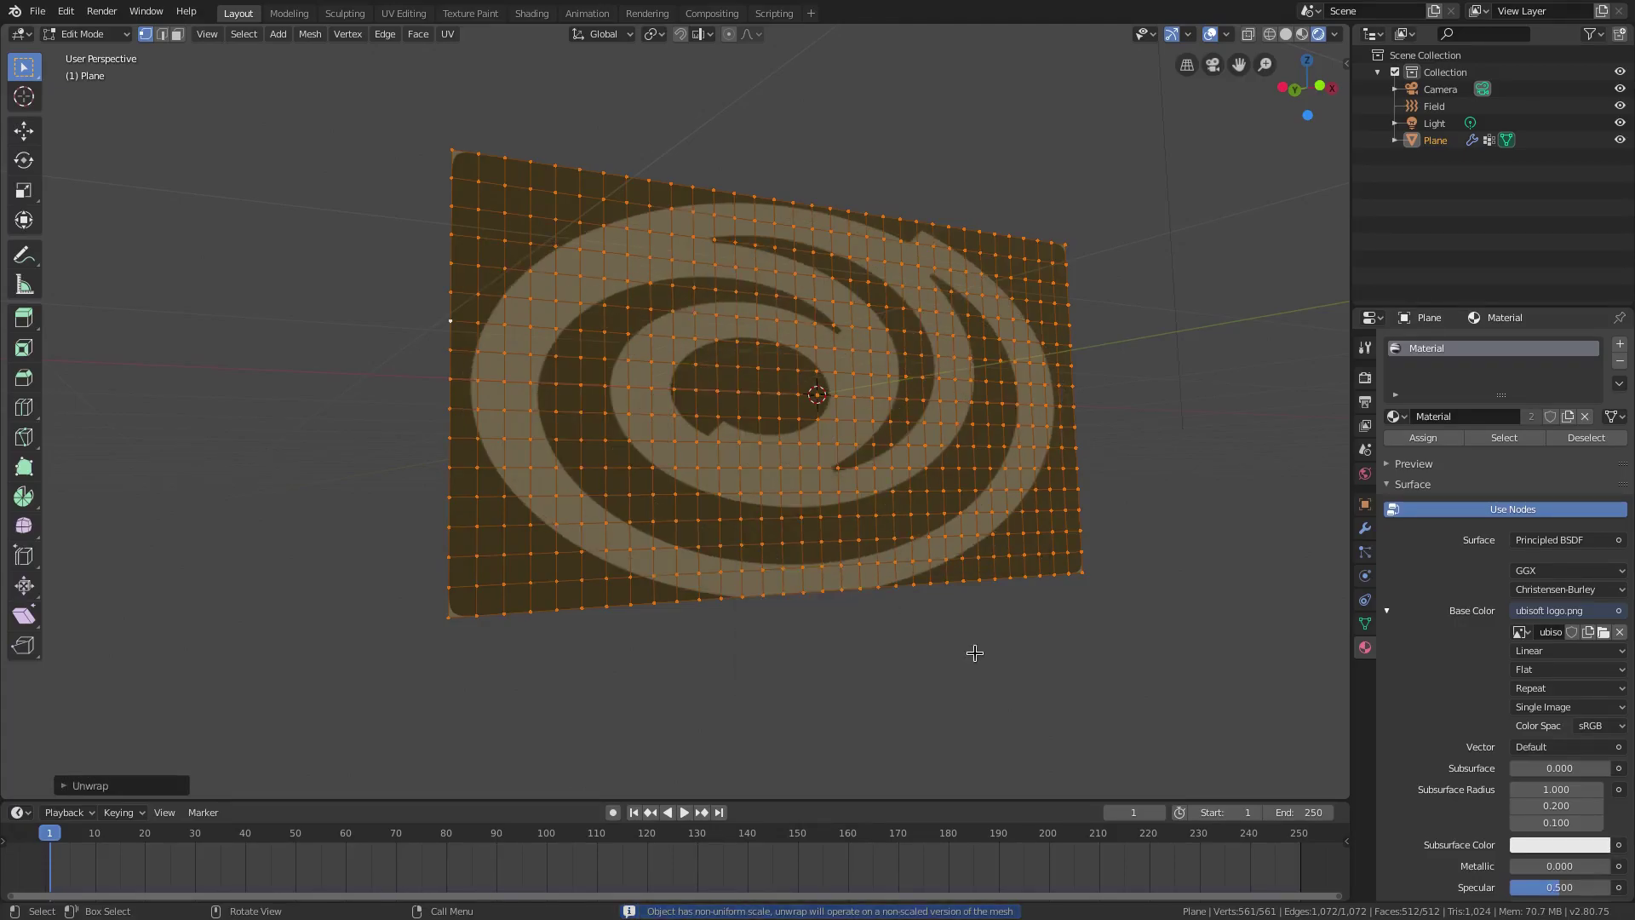
{"action": "scroll", "coordinate": [962, 626], "scroll_direction": "up", "scroll_amount": 2}
{"action": "scroll", "coordinate": [977, 540], "scroll_direction": "down", "scroll_amount": 4}
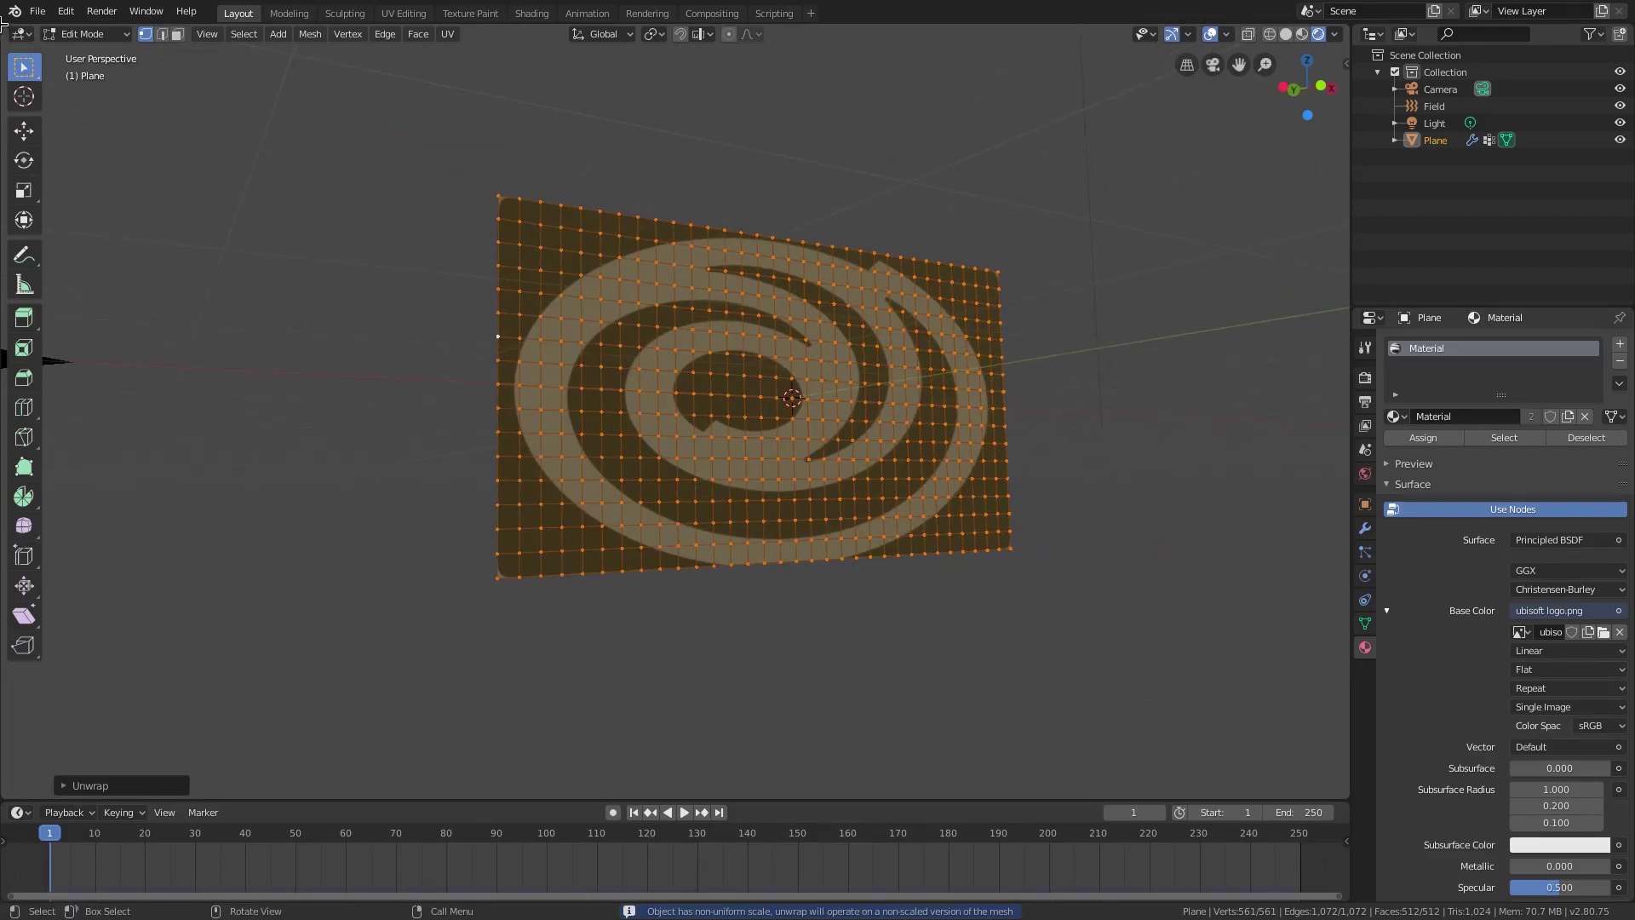
Split the 3D view in two and turn one half into a UV Editor
{"action": "left_click_drag", "start_coordinate": [3, 26], "coordinate": [758, 68]}
{"action": "left_click", "coordinate": [18, 34]}
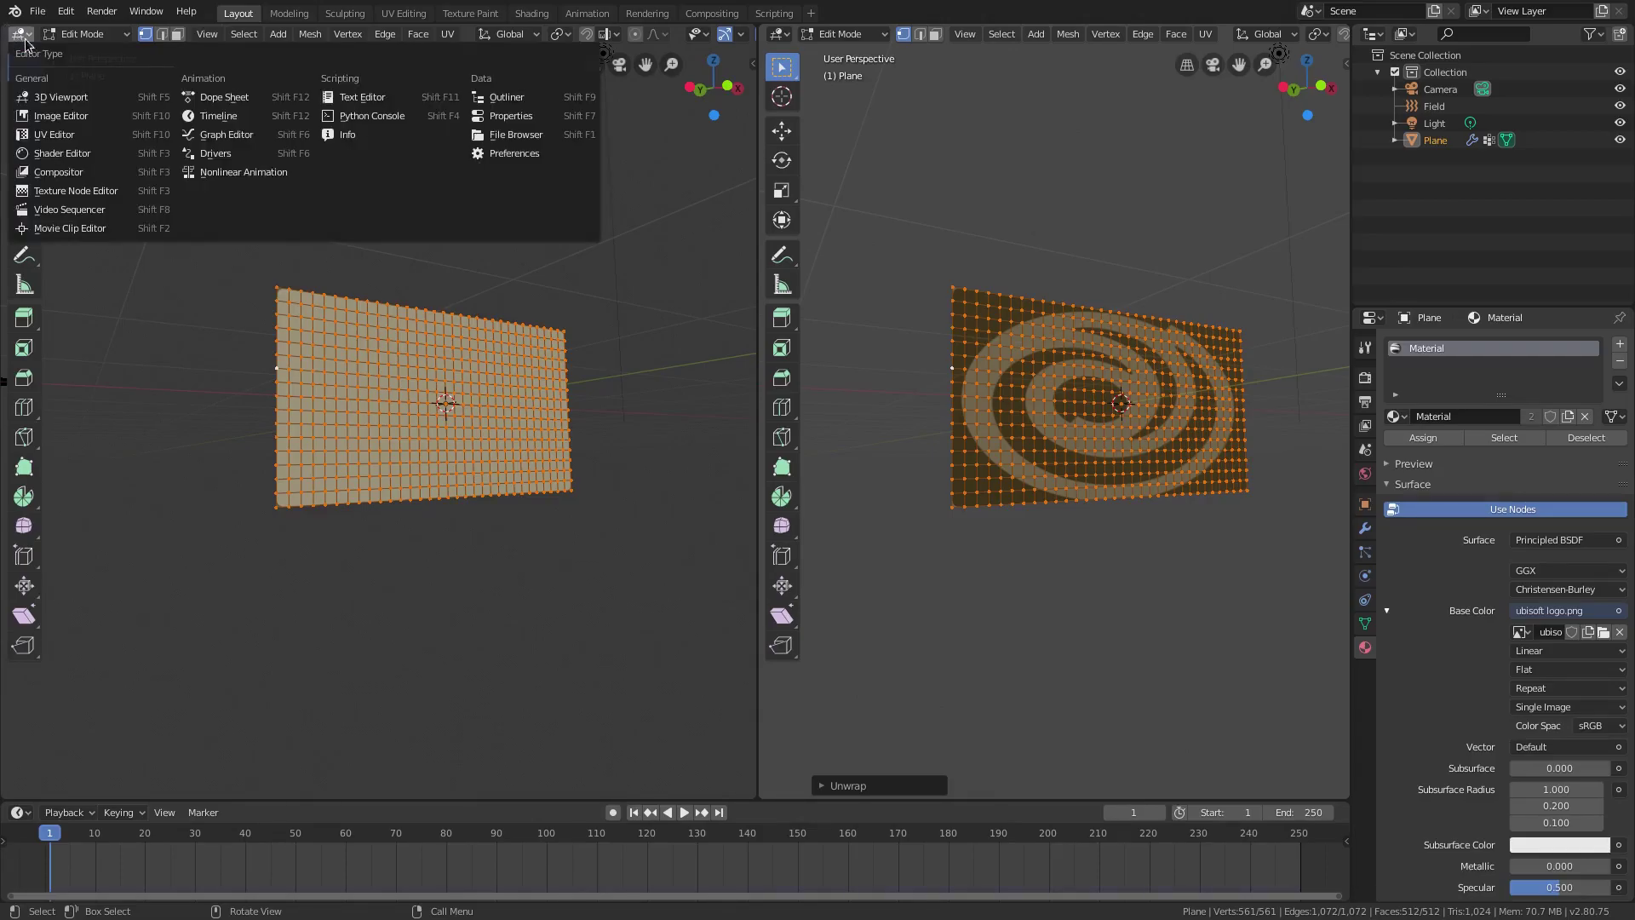
{"action": "left_click", "coordinate": [53, 134]}
{"action": "scroll", "coordinate": [495, 470], "scroll_direction": "down", "scroll_amount": 3}
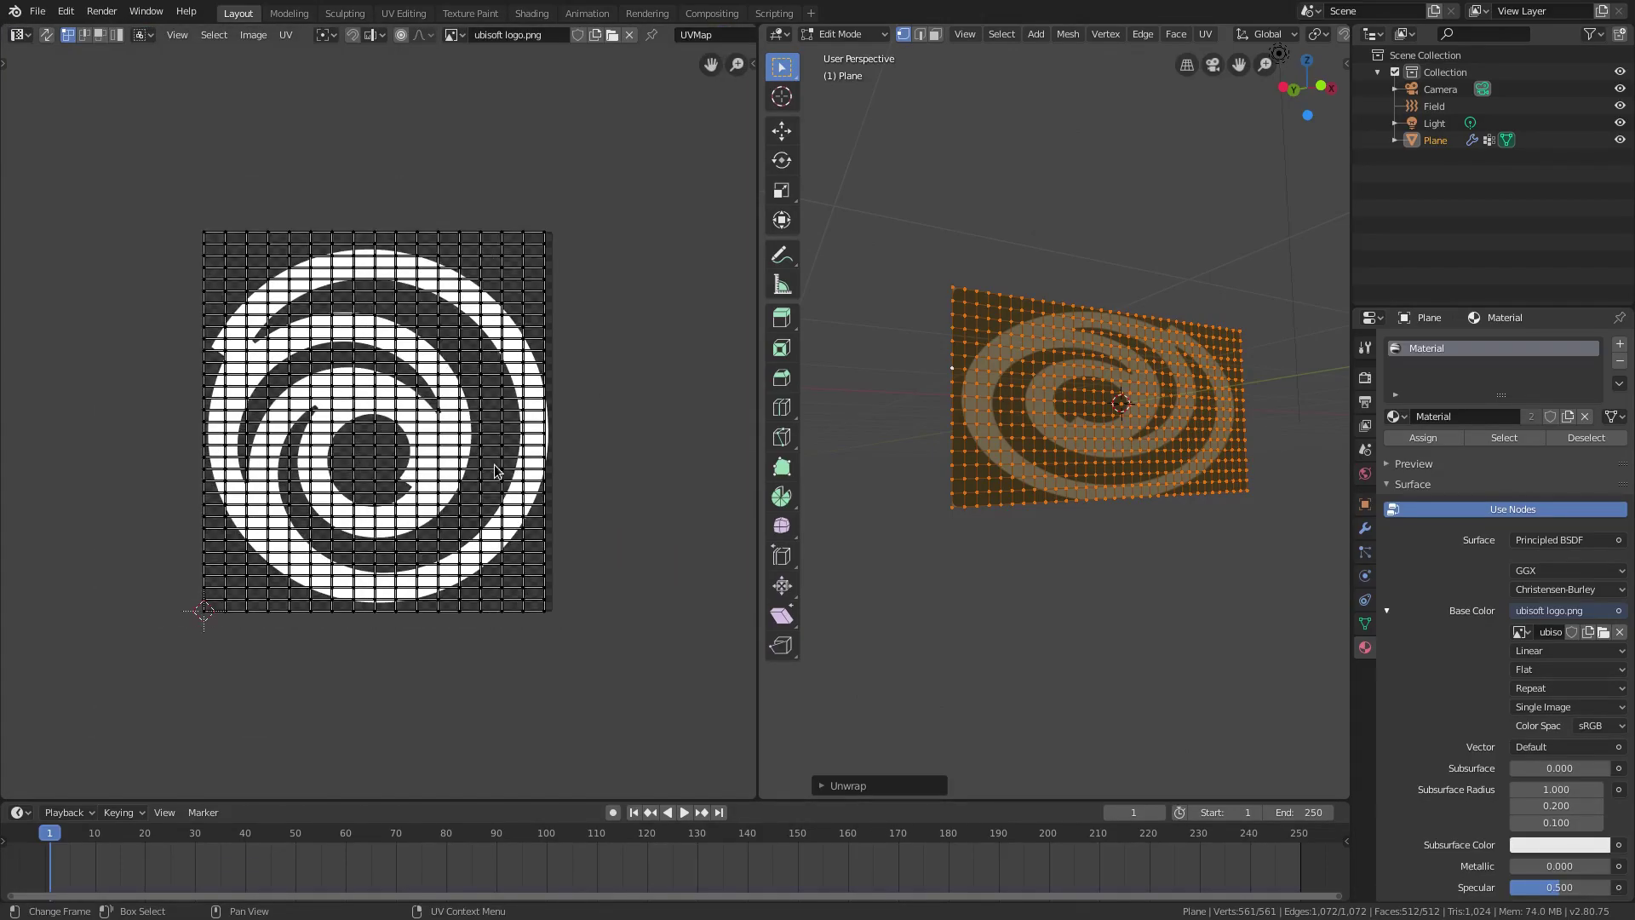
Select all the UVs, scale the layout uniformly until it extends past the logo image on all sides, and leave Edit Mode
{"action": "key", "text": "a"}
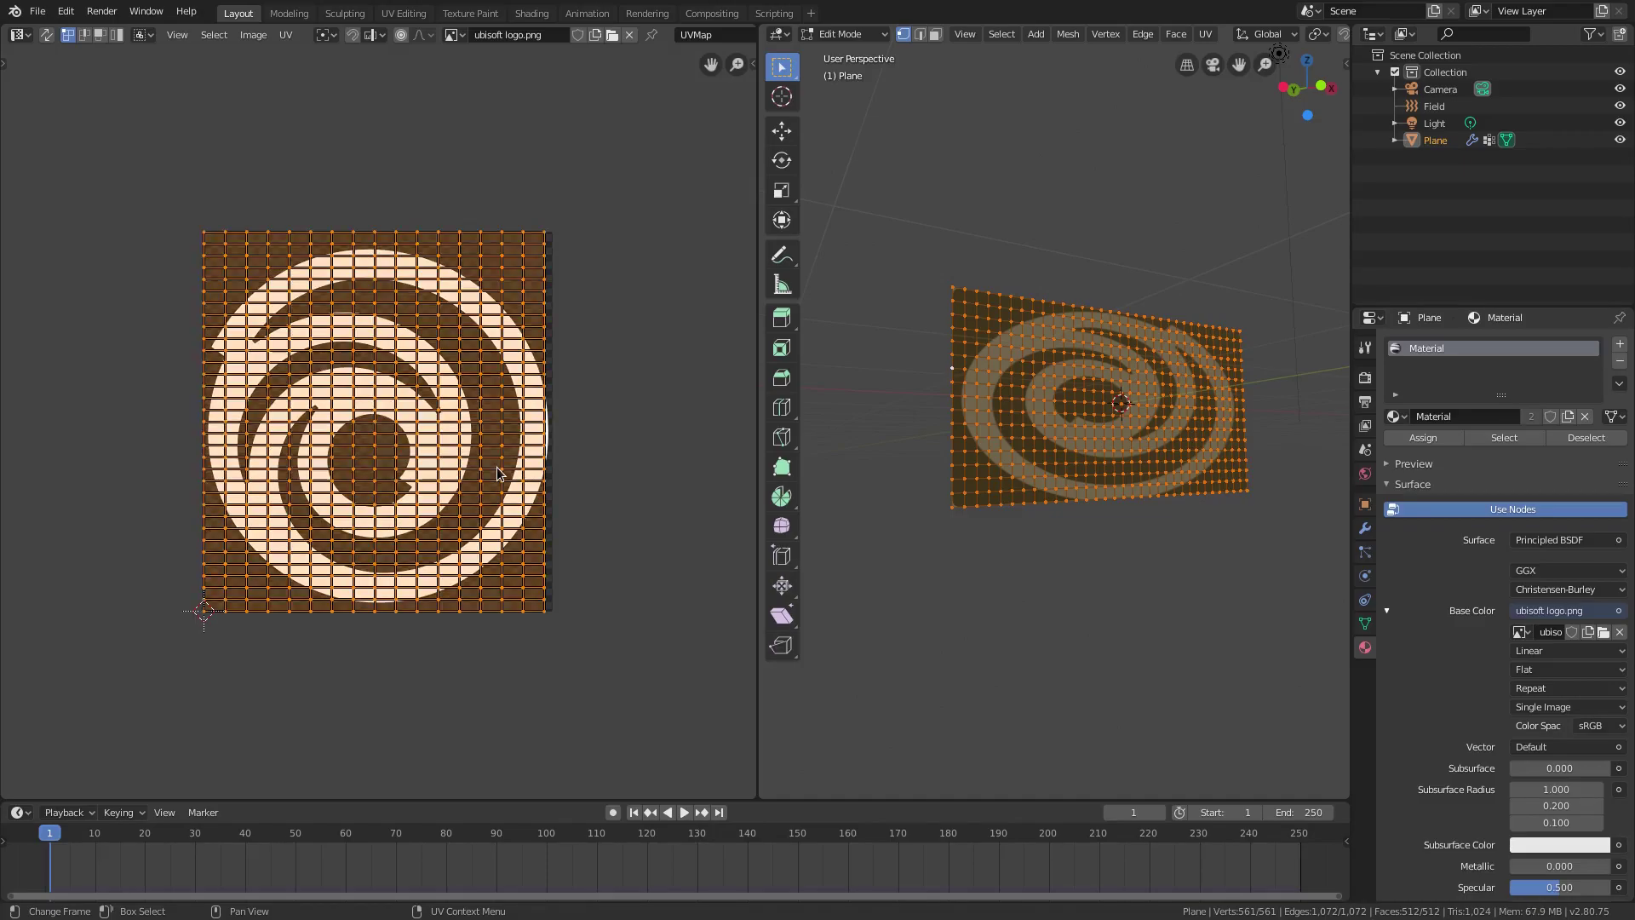
{"action": "scroll", "coordinate": [499, 473], "scroll_direction": "up", "scroll_amount": 1}
{"action": "key", "text": "s"}
{"action": "key", "text": "x"}
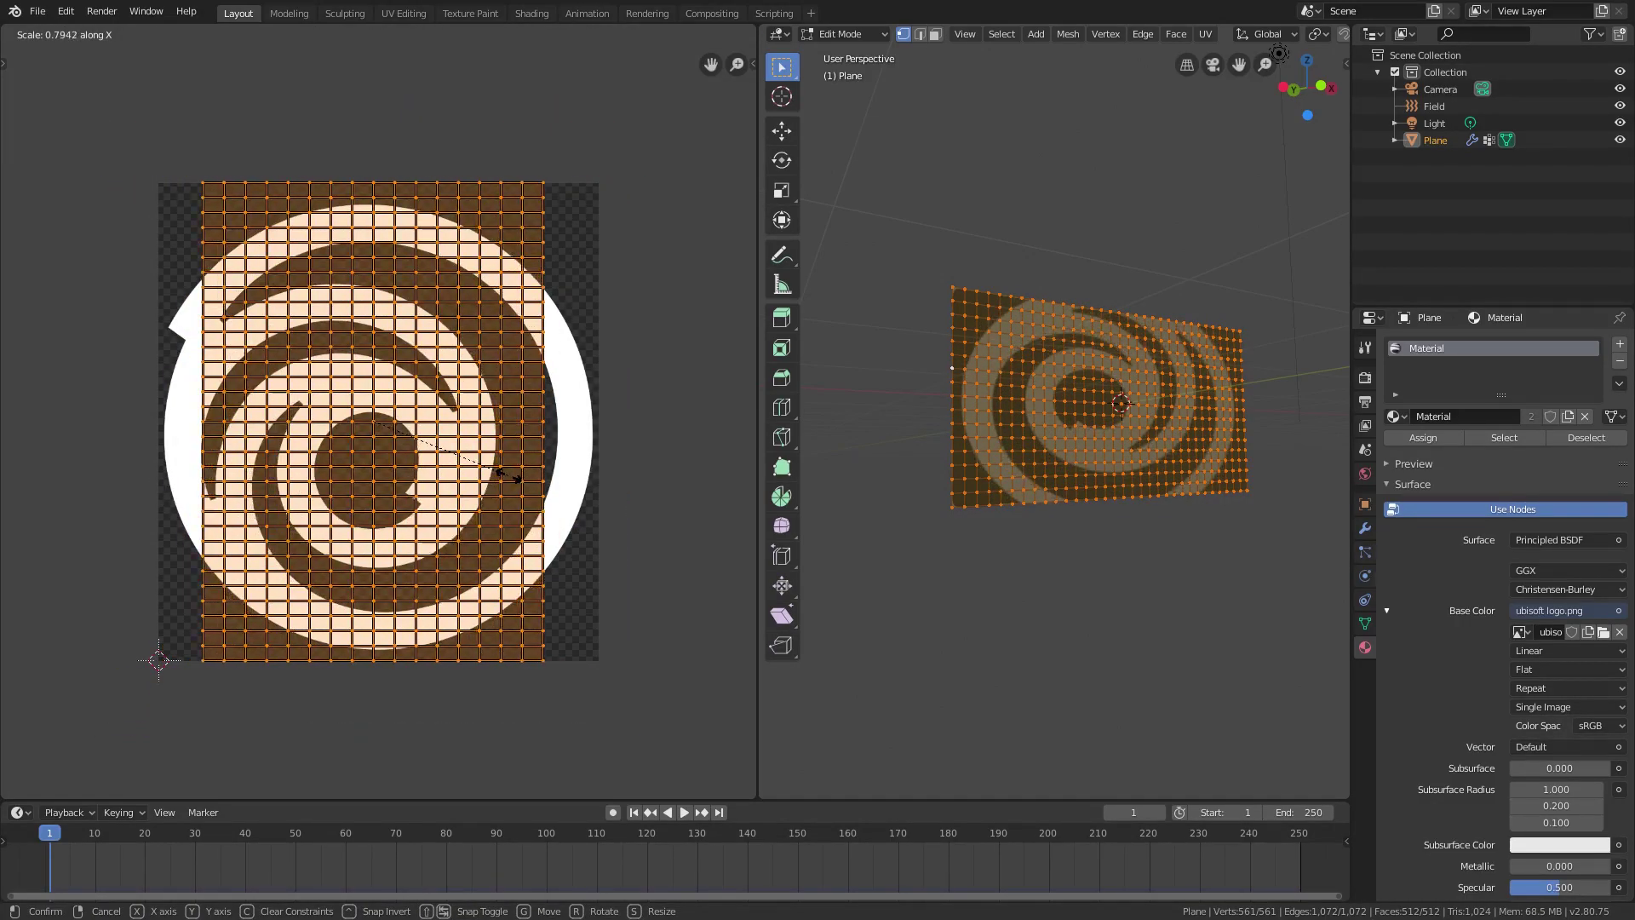
{"action": "key", "text": "x"}
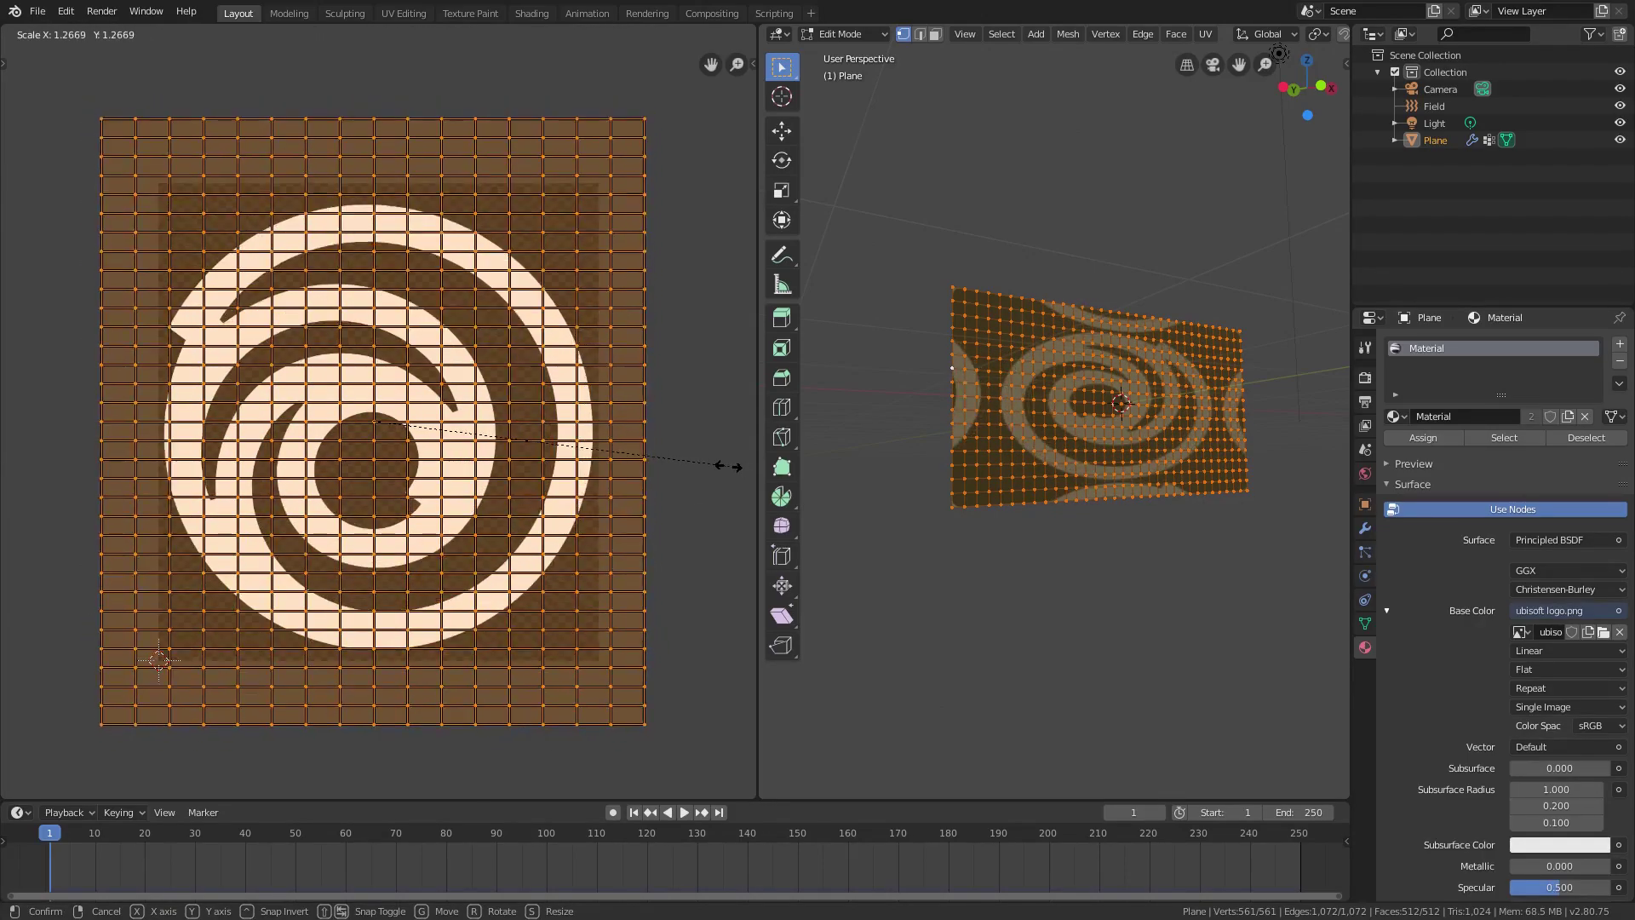
{"action": "left_click", "coordinate": [707, 471]}
{"action": "key", "text": "Tab"}
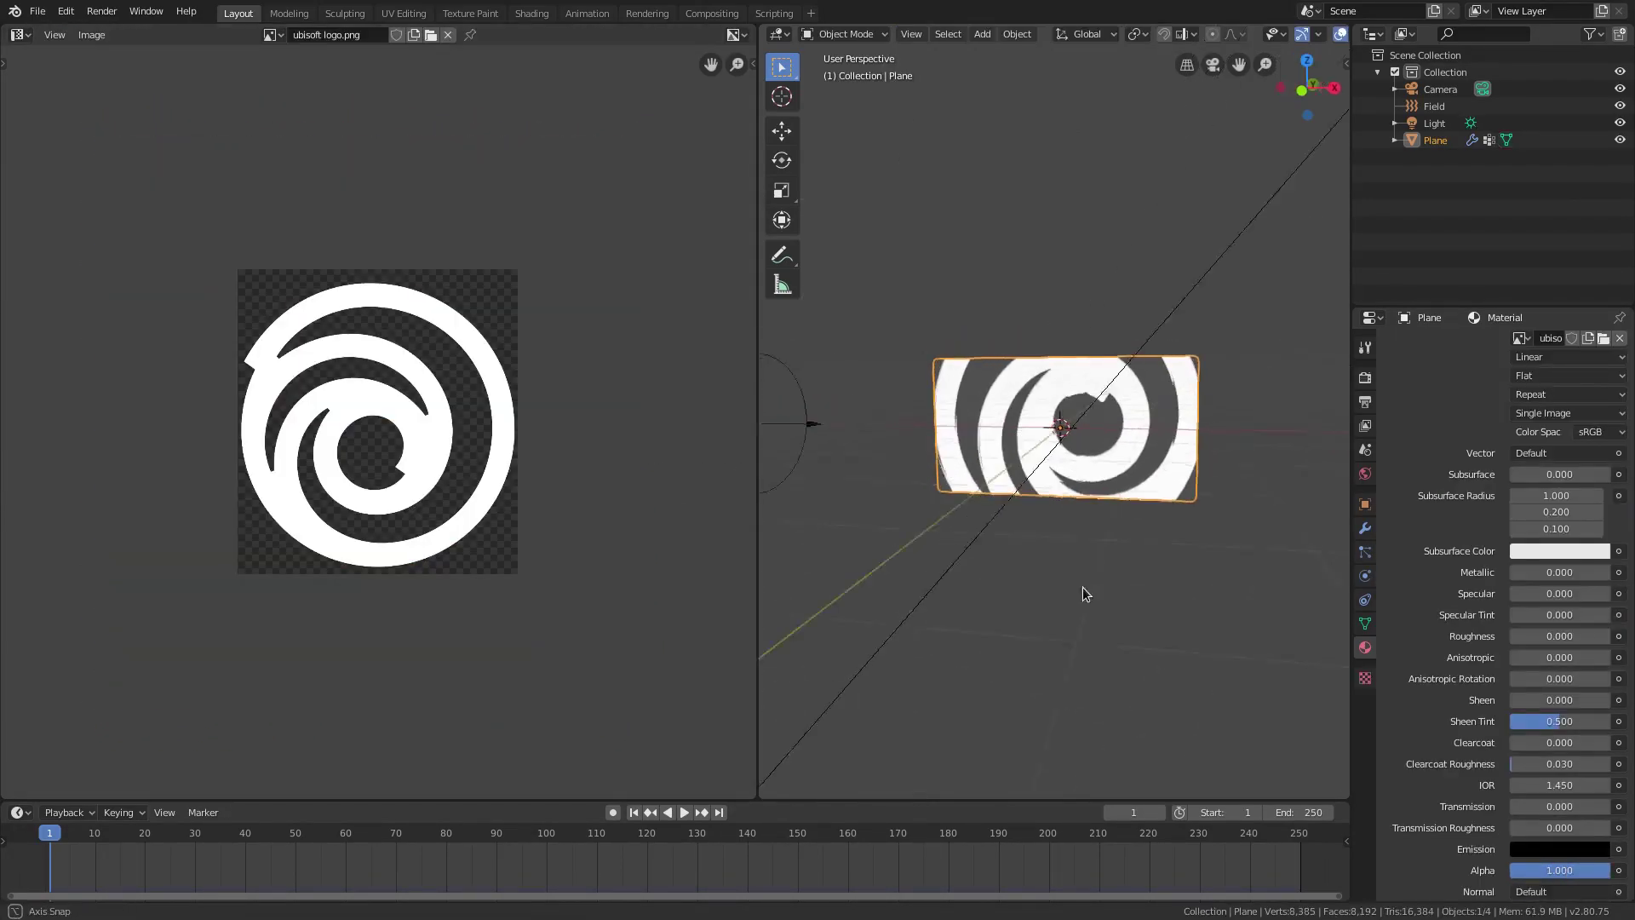
Edit the flag mesh again and scale its UV layout up uniformly by about 2.62
{"action": "scroll", "coordinate": [1099, 409], "scroll_direction": "up", "scroll_amount": 3}
{"action": "key", "text": "Tab"}
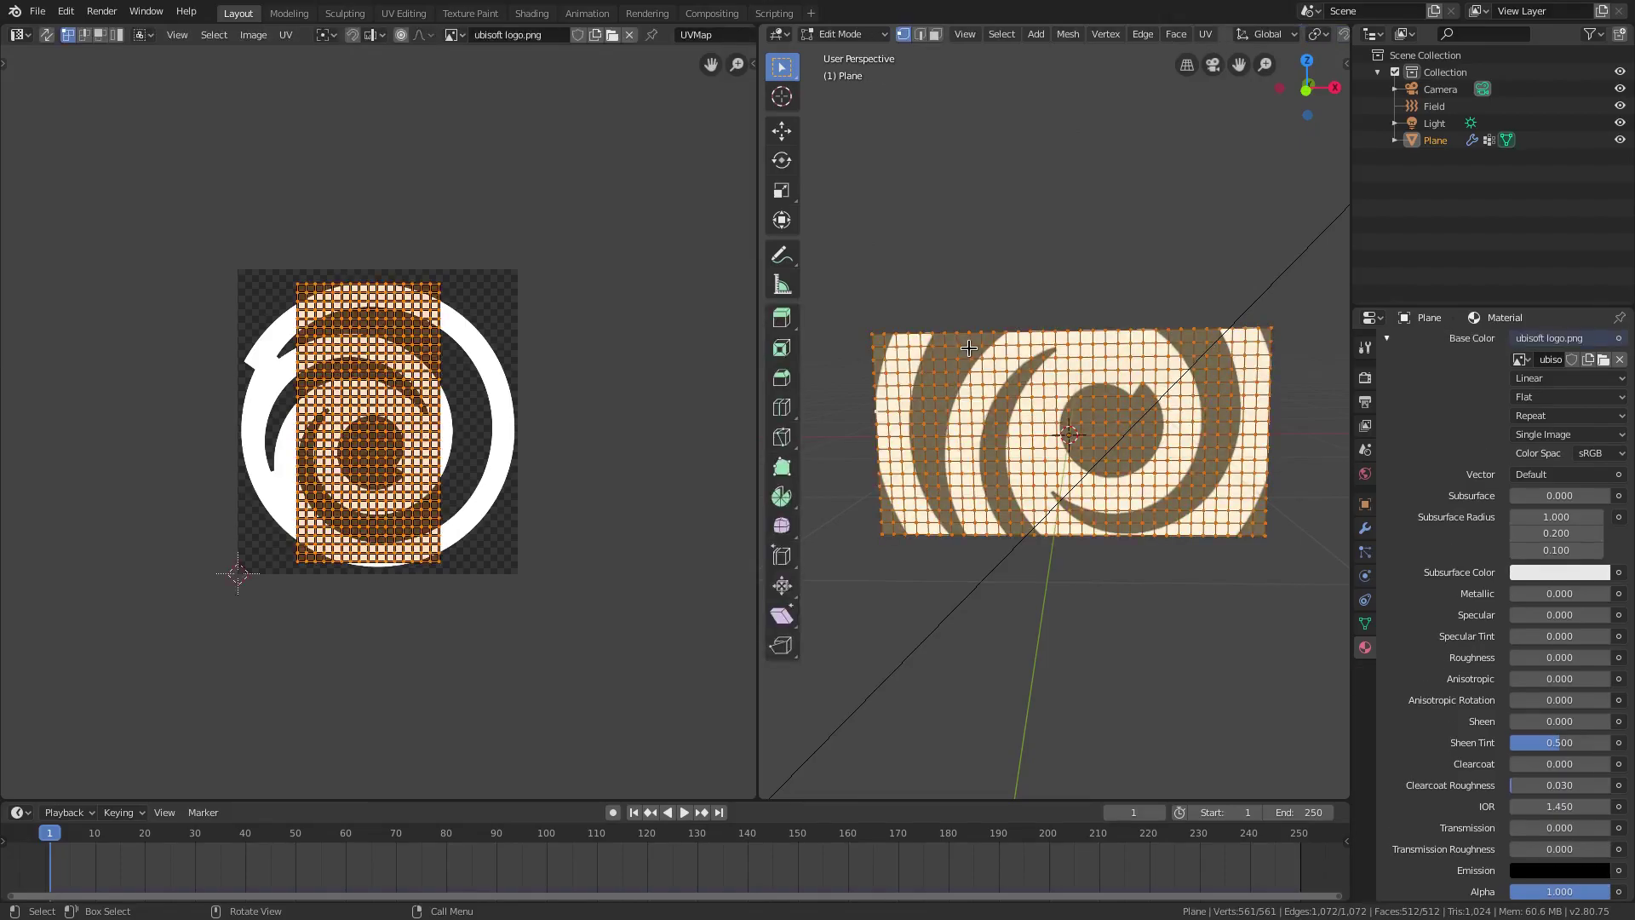
{"action": "key", "text": "s"}
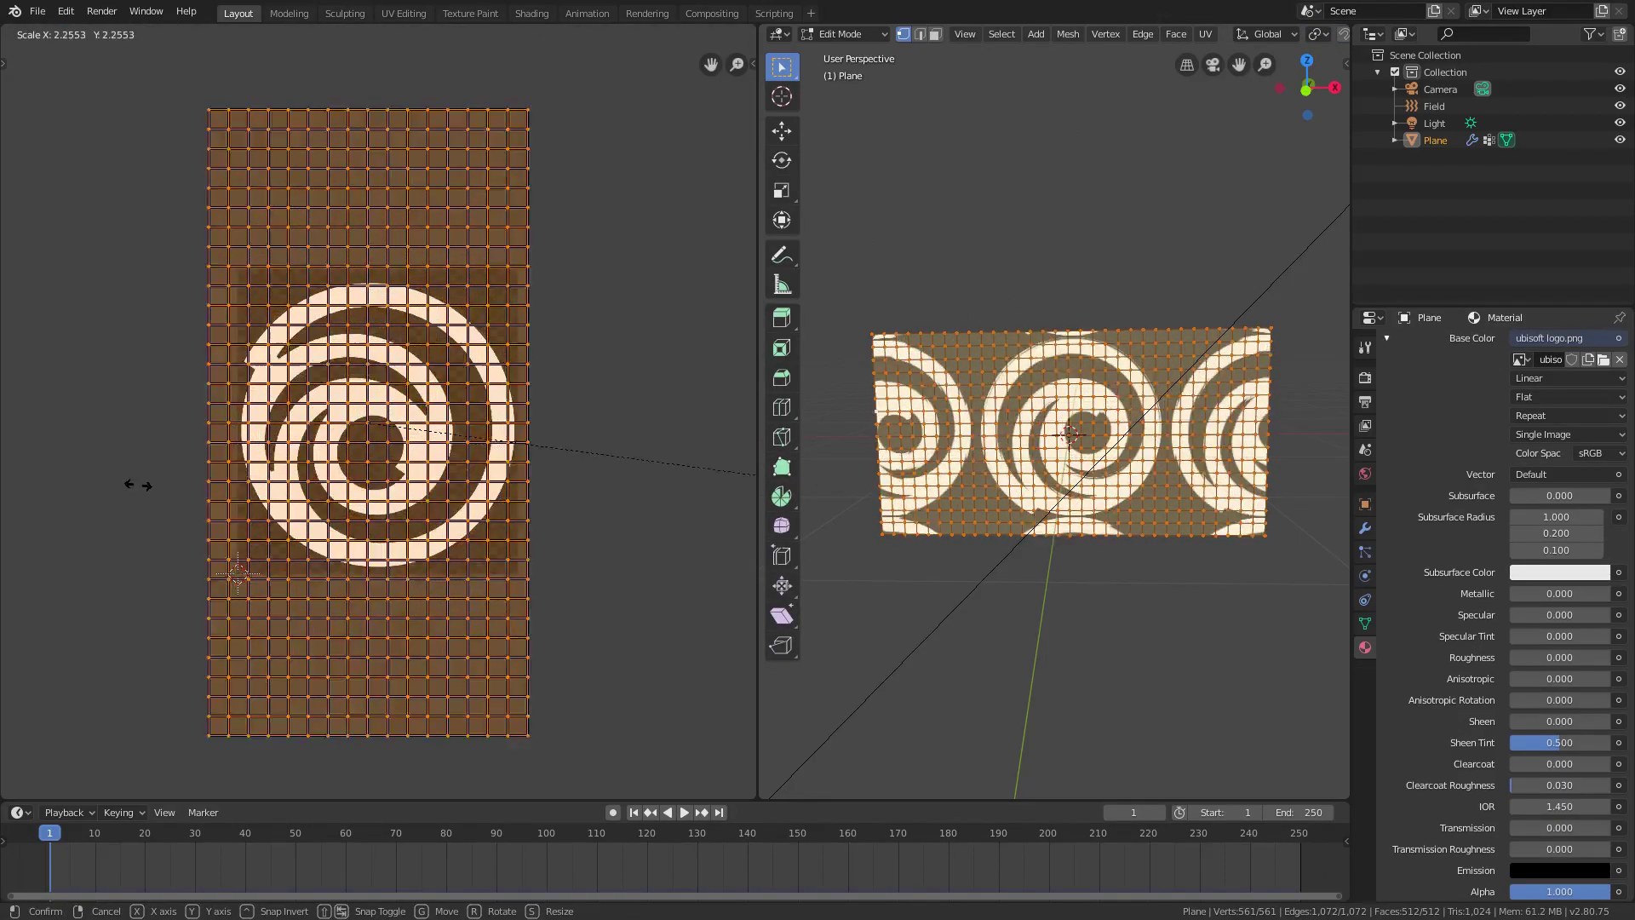
{"action": "left_click", "coordinate": [329, 500]}
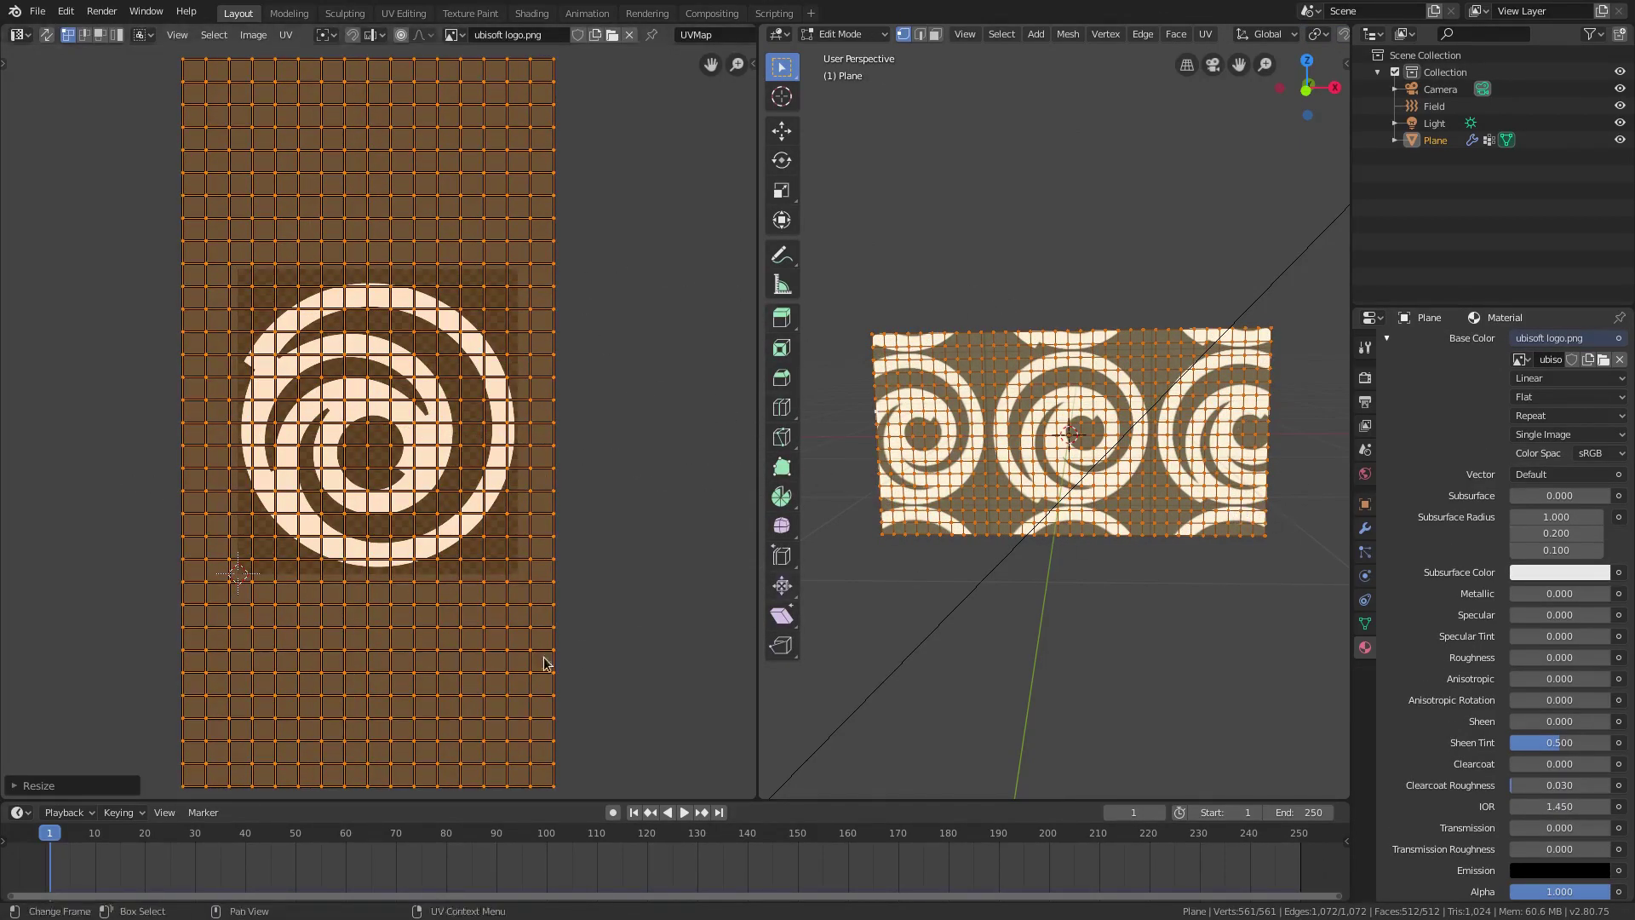
{"action": "left_click", "coordinate": [44, 786]}
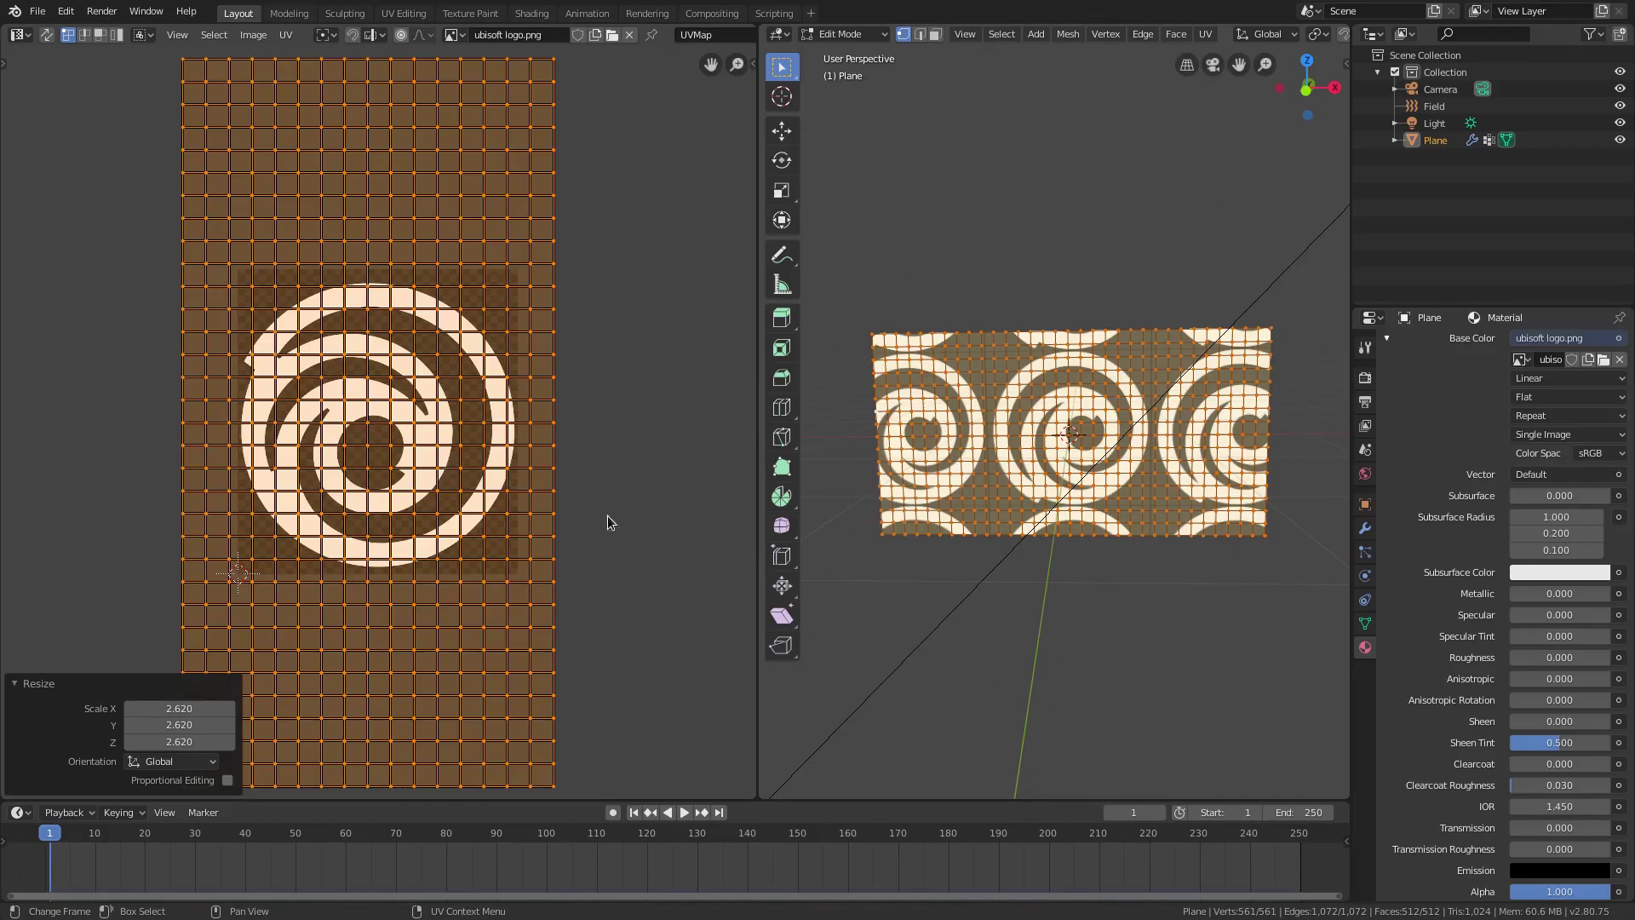
Scale the UV layout down uniformly by about 0.4 so it fits within the logo image's height
{"action": "key", "text": "s"}
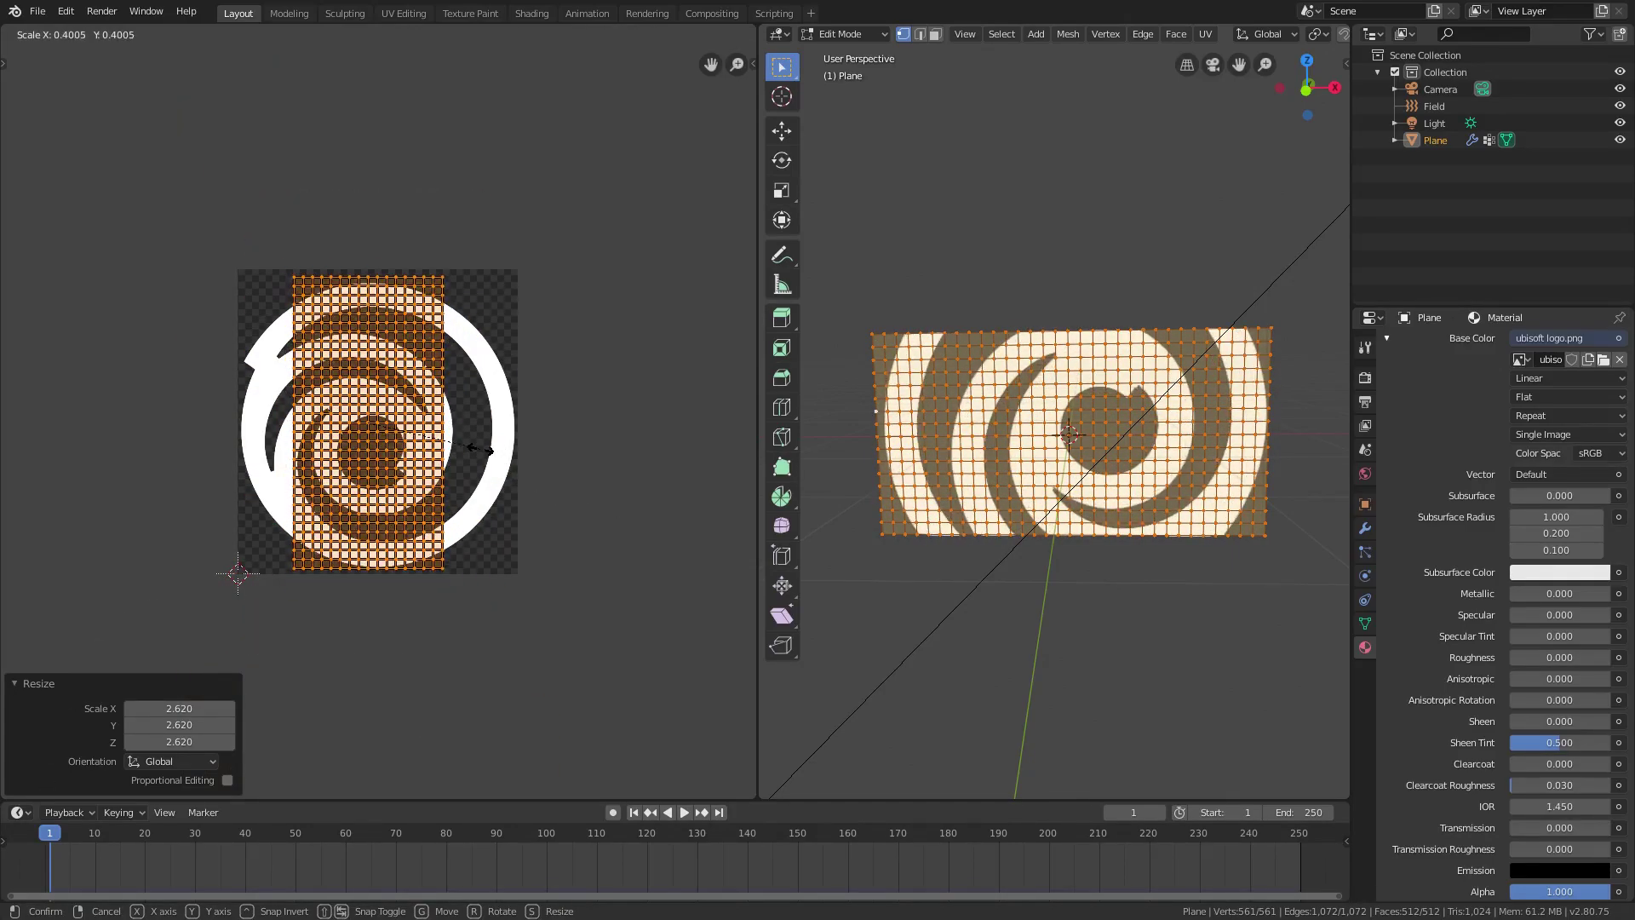
{"action": "left_click", "coordinate": [489, 451]}
{"action": "scroll", "coordinate": [485, 278], "scroll_direction": "up", "scroll_amount": 2}
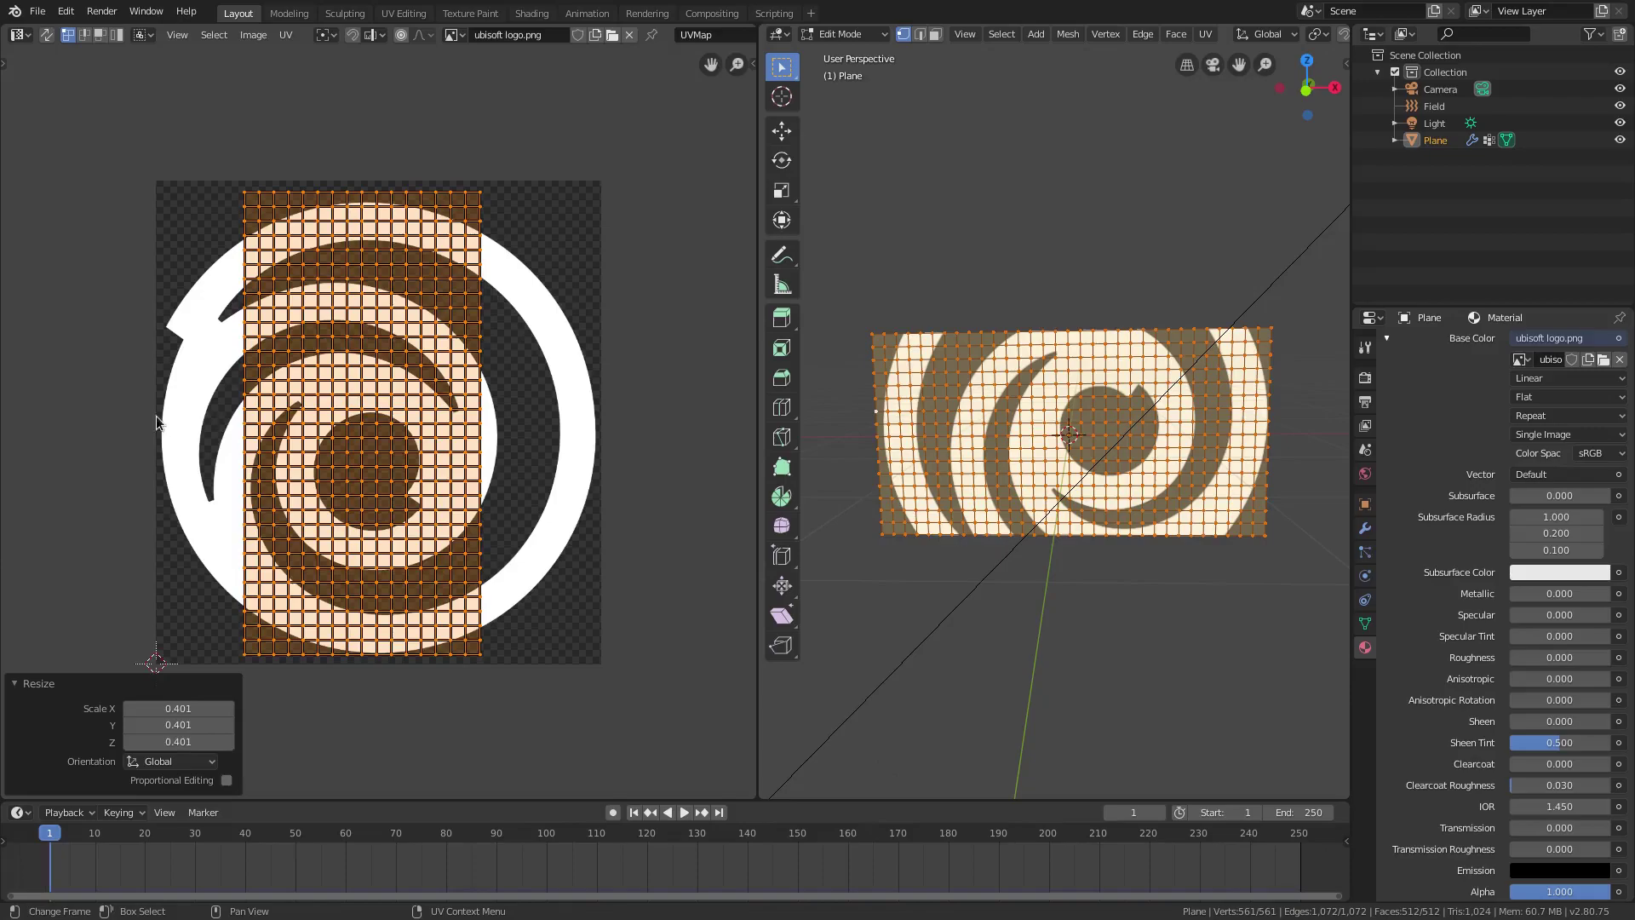
{"action": "scroll", "coordinate": [156, 420], "scroll_direction": "down", "scroll_amount": 3}
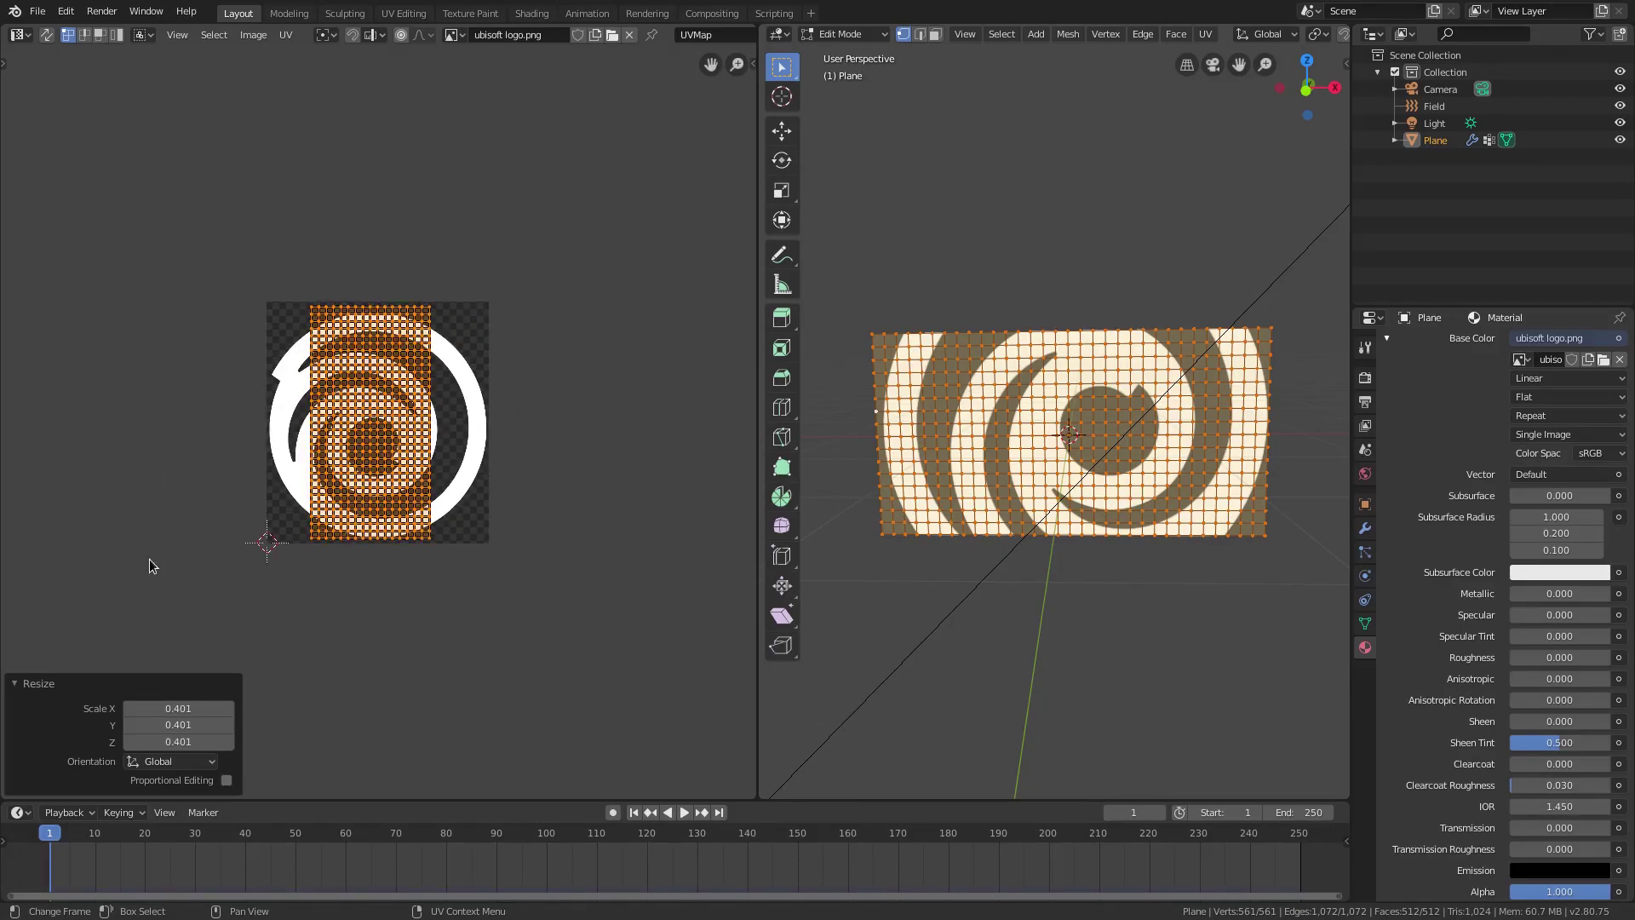
{"action": "scroll", "coordinate": [513, 489], "scroll_direction": "up", "scroll_amount": 4}
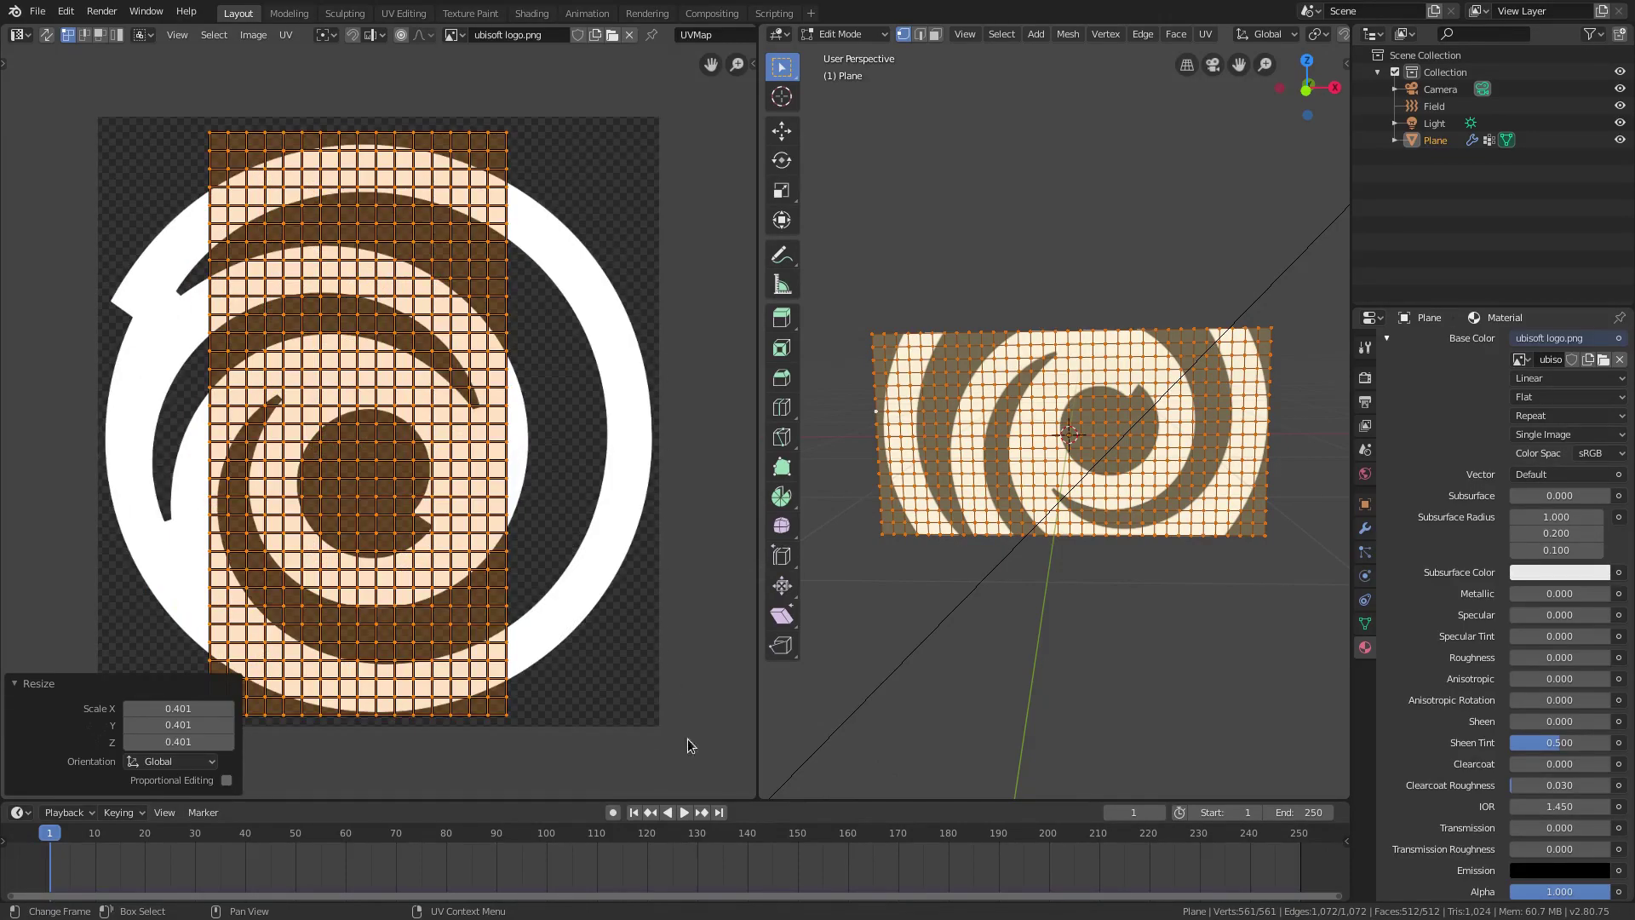